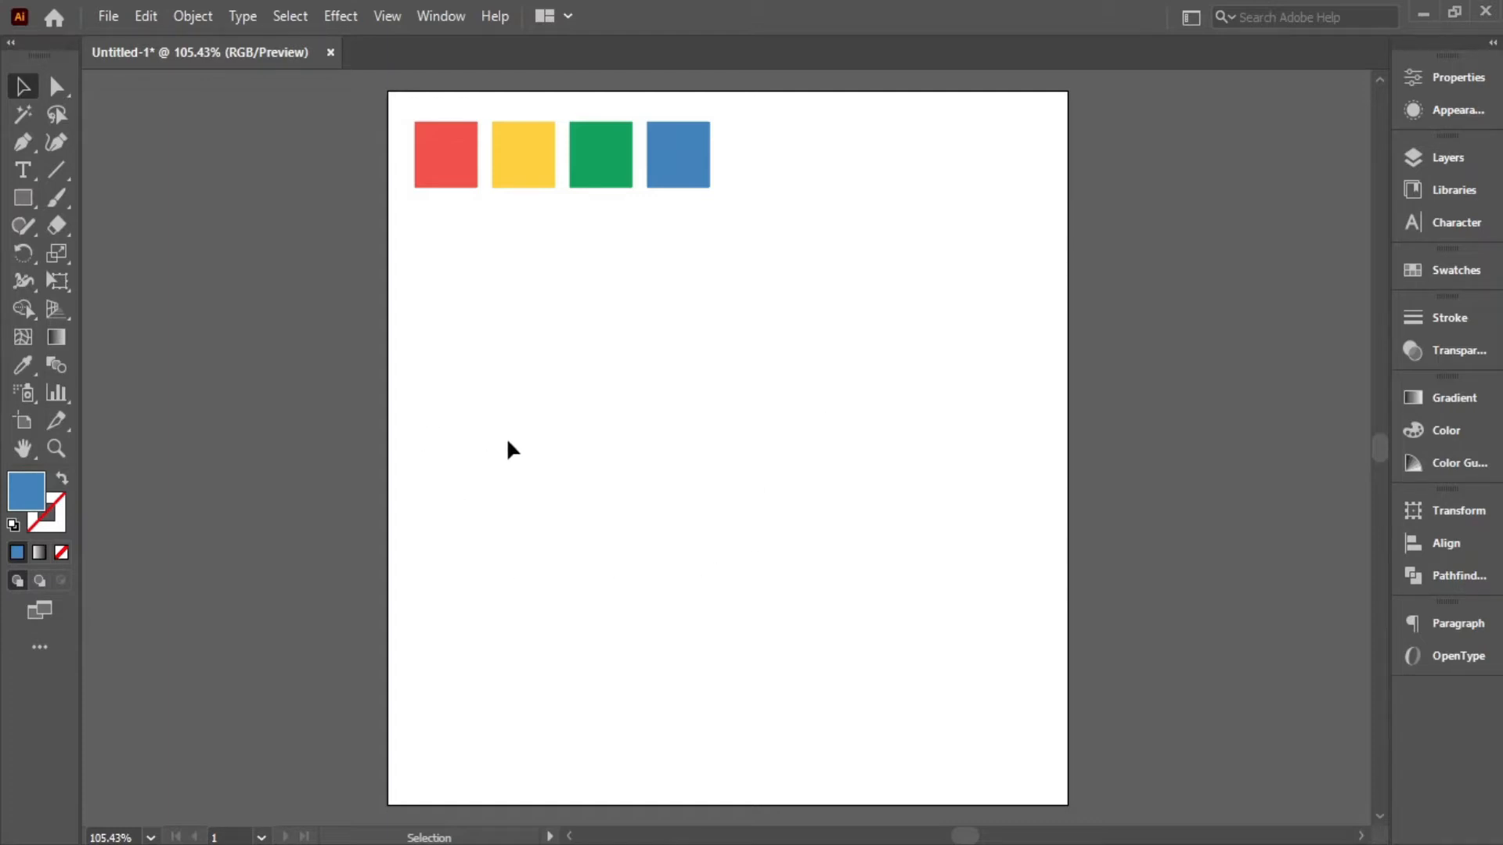
# Step: Draw a small blue circle with the Ellipse tool near the middle of the artboard
pyautogui.moveTo(25, 205); pyautogui.dragTo(106, 261)
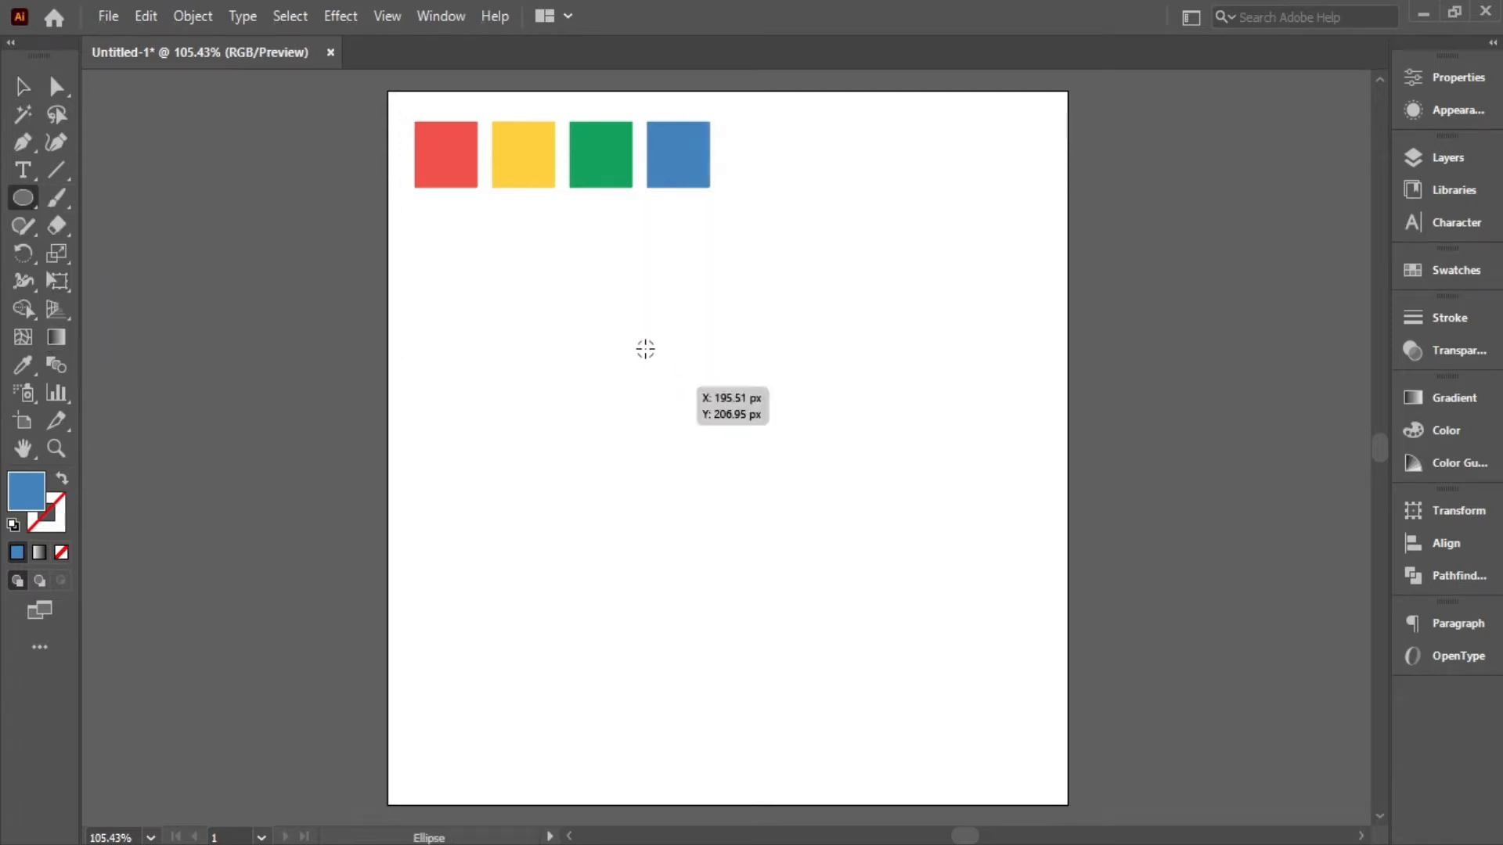
pyautogui.moveTo(600, 336)
pyautogui.mouseDown()
pyautogui.moveTo(780, 536)
pyautogui.moveTo(676, 426)
pyautogui.moveTo(687, 396)
pyautogui.moveTo(707, 459)
pyautogui.mouseUp()
pyautogui.click(22, 86)
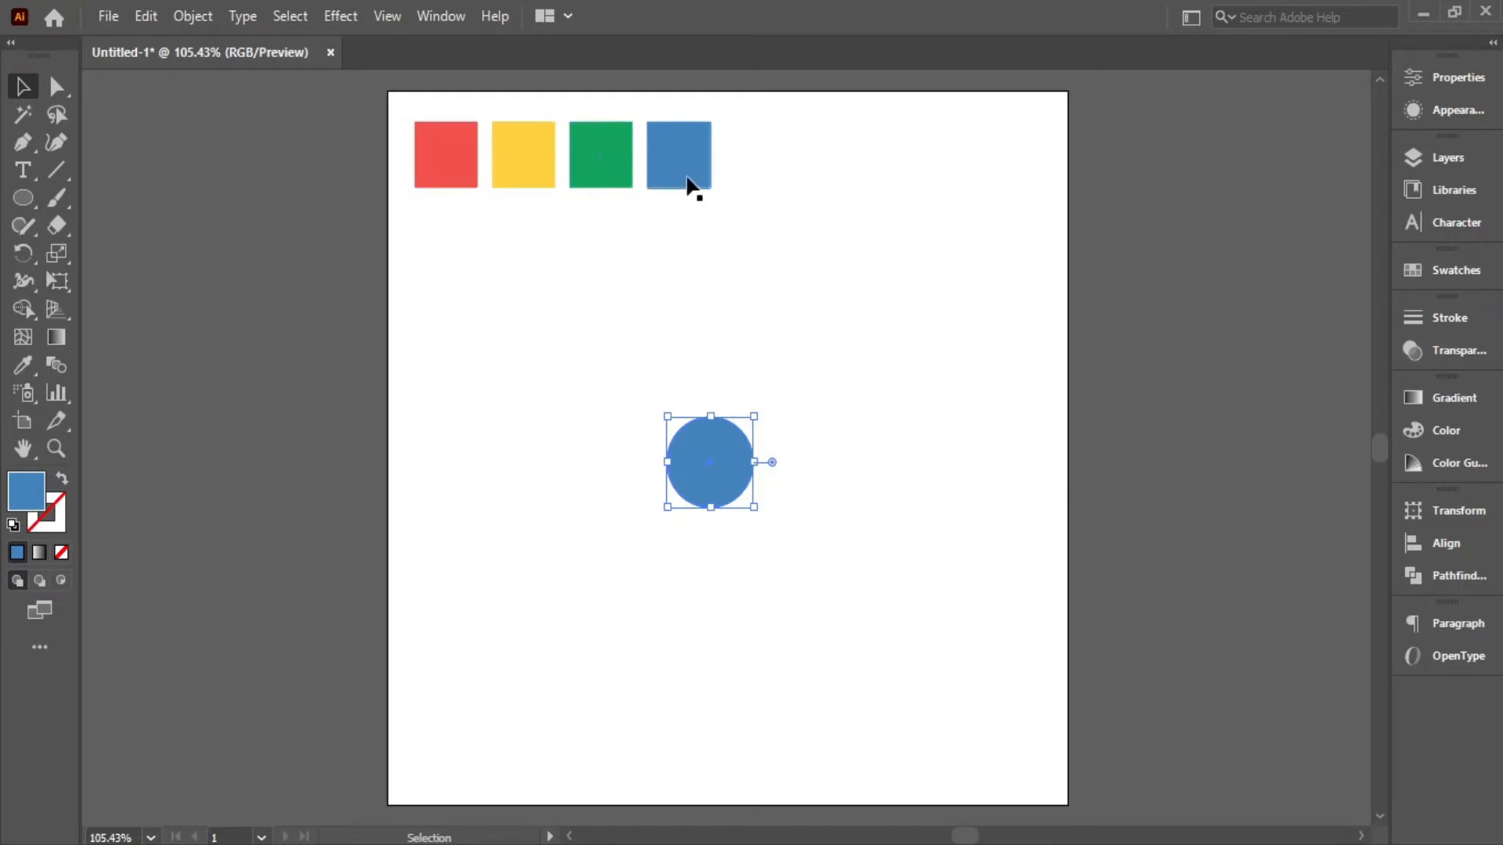
pyautogui.click(742, 535)
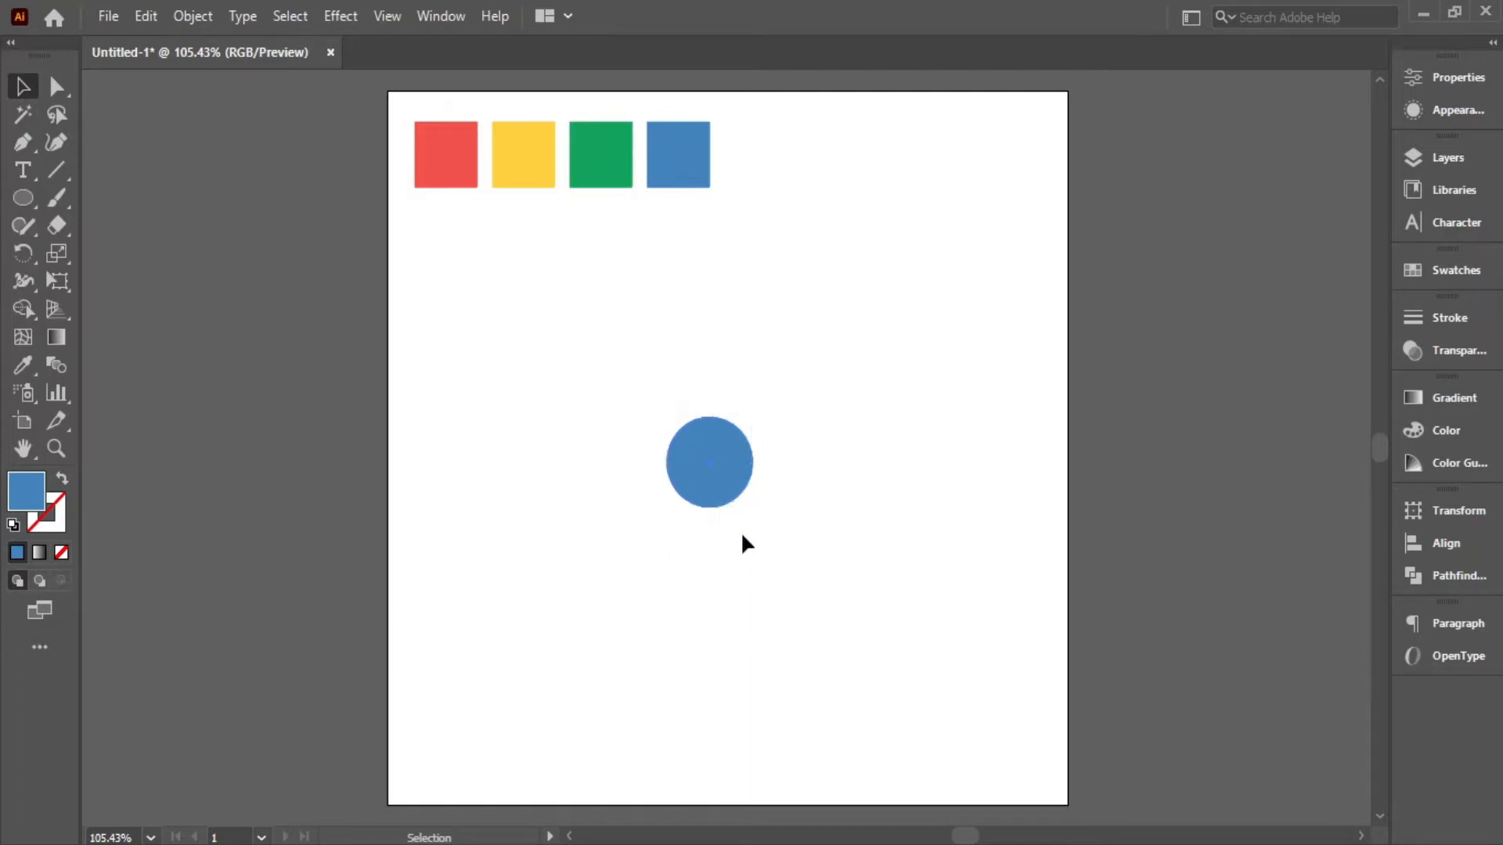
# Step: Duplicate the blue circle in place, pasting the copy directly in front of the original
pyautogui.click(720, 491)
pyautogui.press('ctrl')
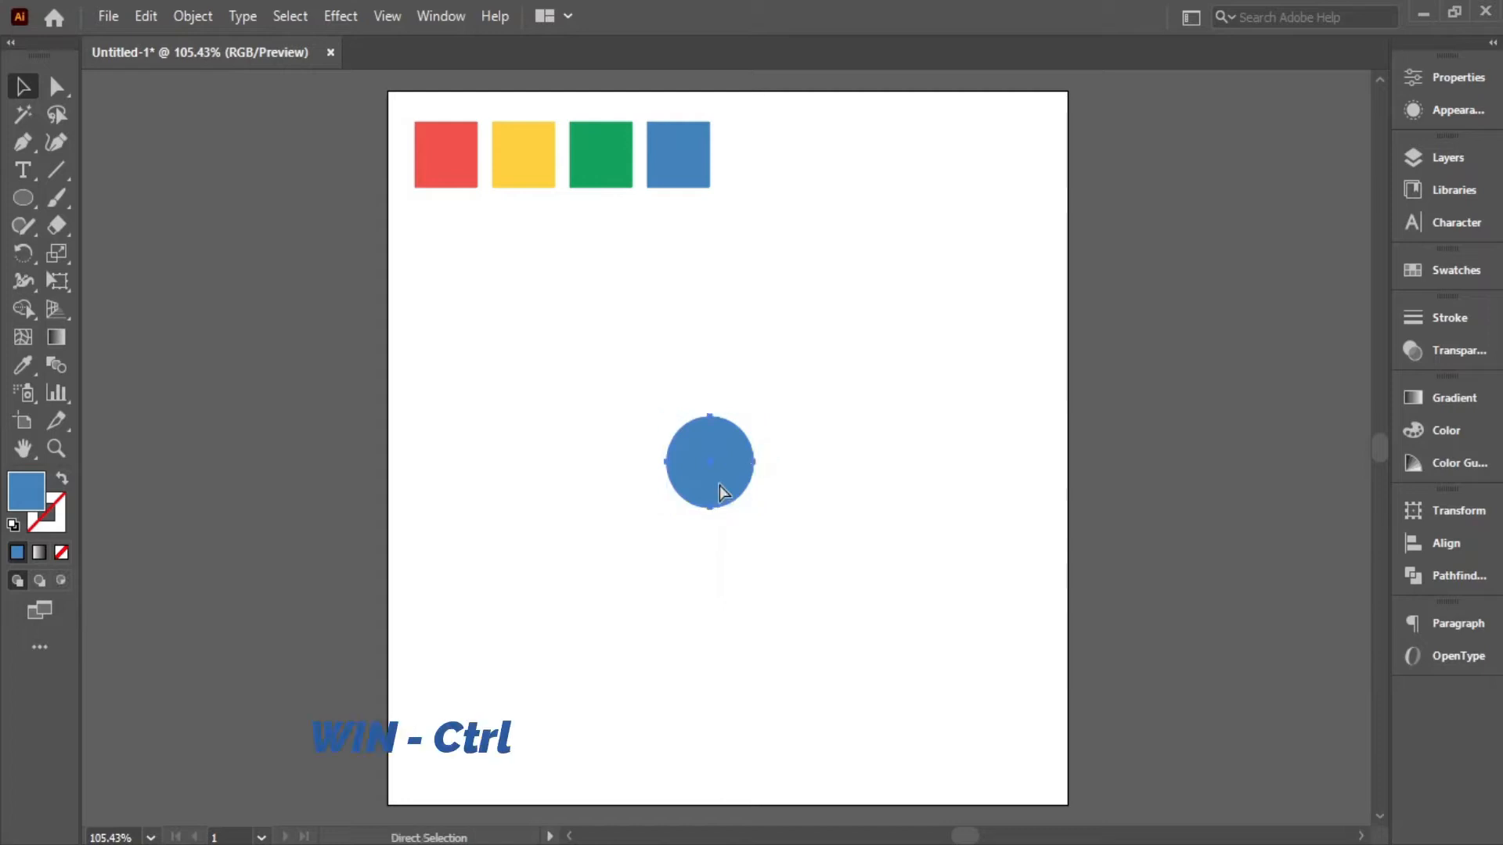
pyautogui.hotkey('ctrl', 'c')
pyautogui.hotkey('ctrl', 'f')
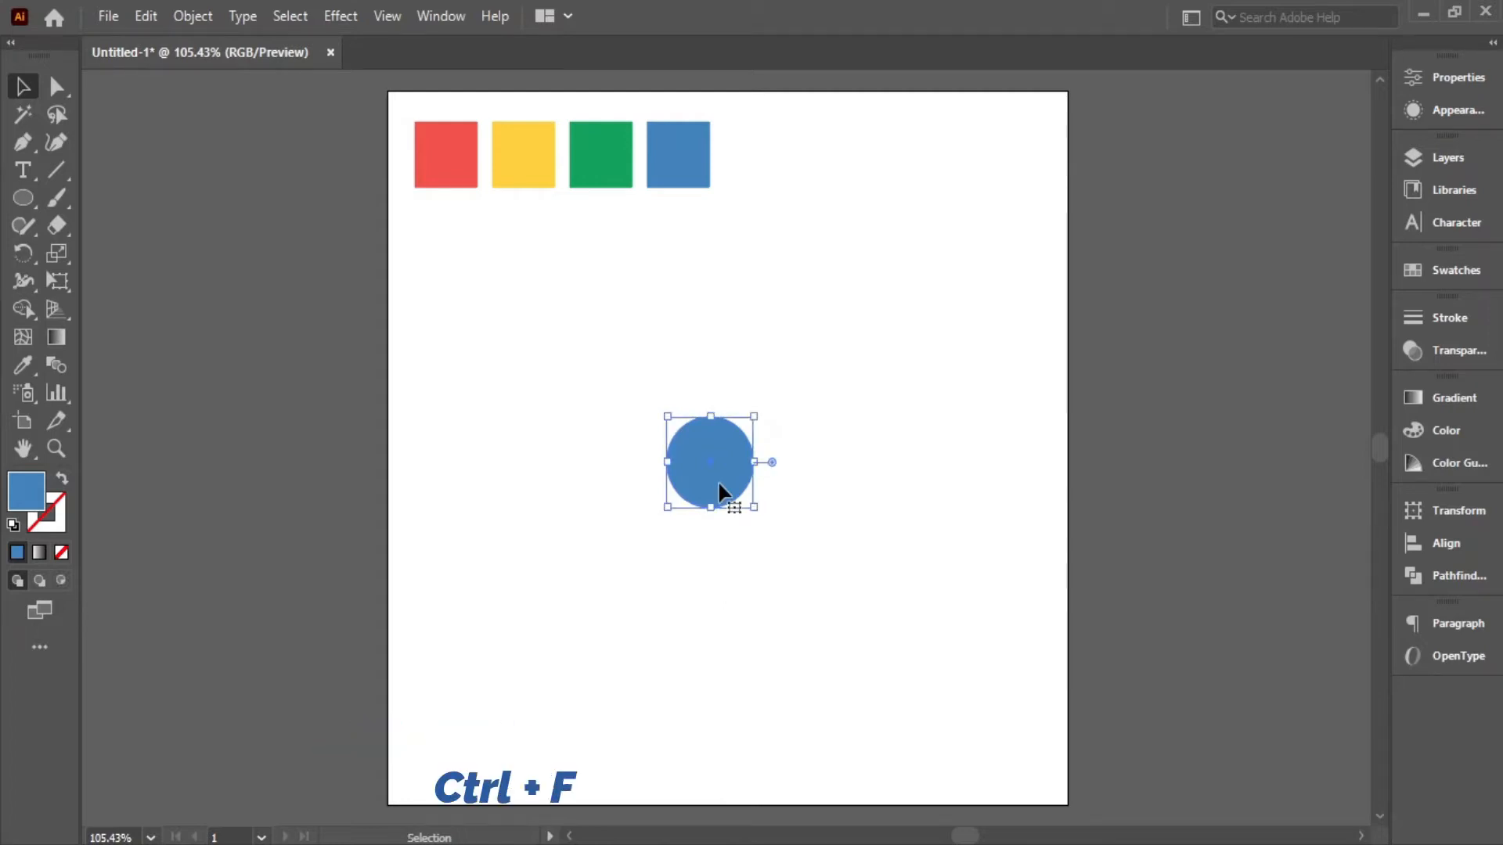
pyautogui.click(758, 510)
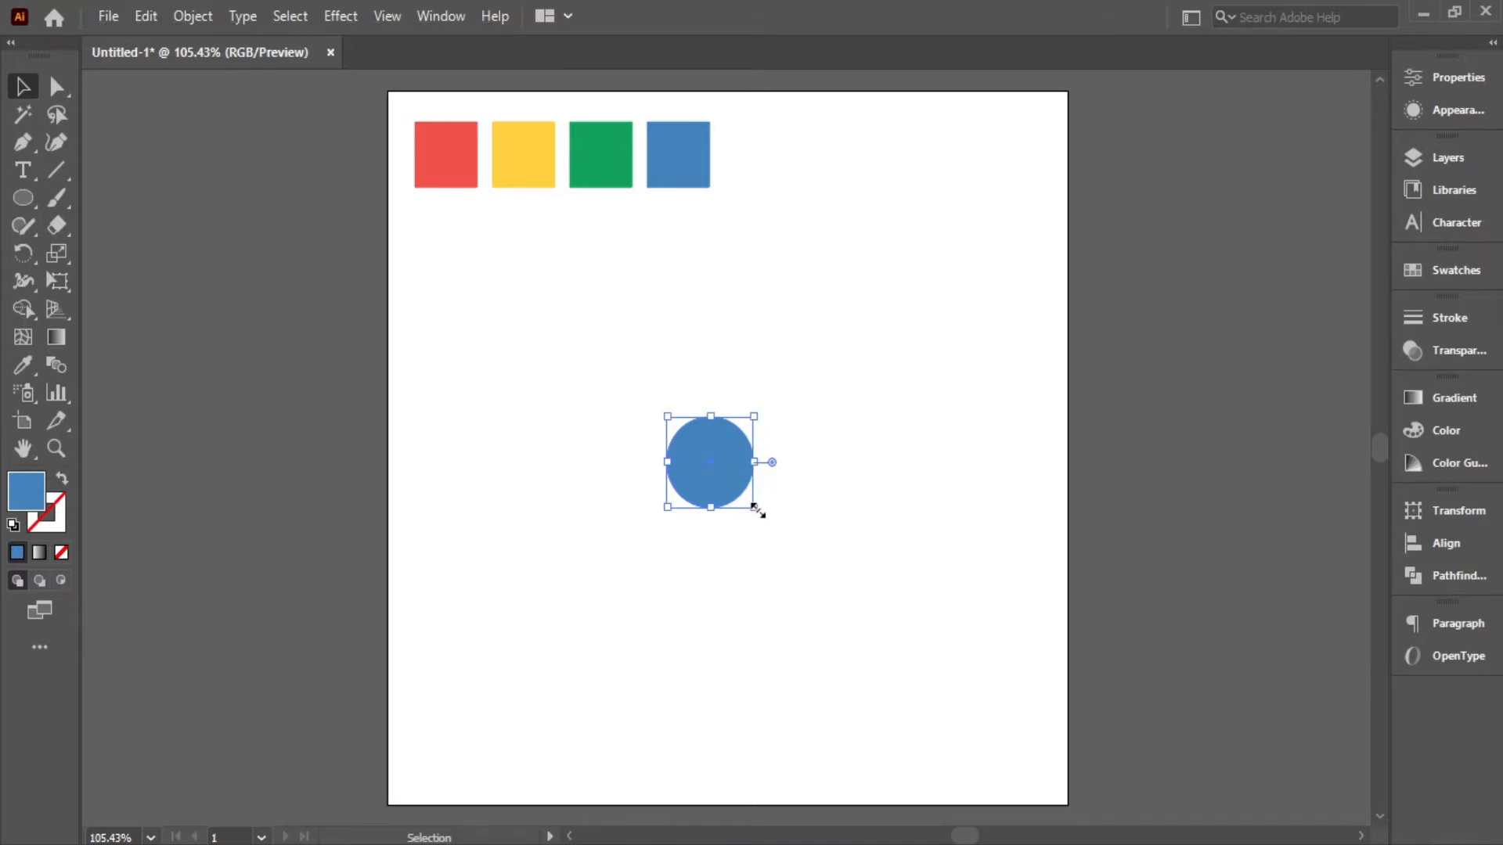
pyautogui.click(802, 489)
pyautogui.moveTo(728, 480); pyautogui.dragTo(836, 416)
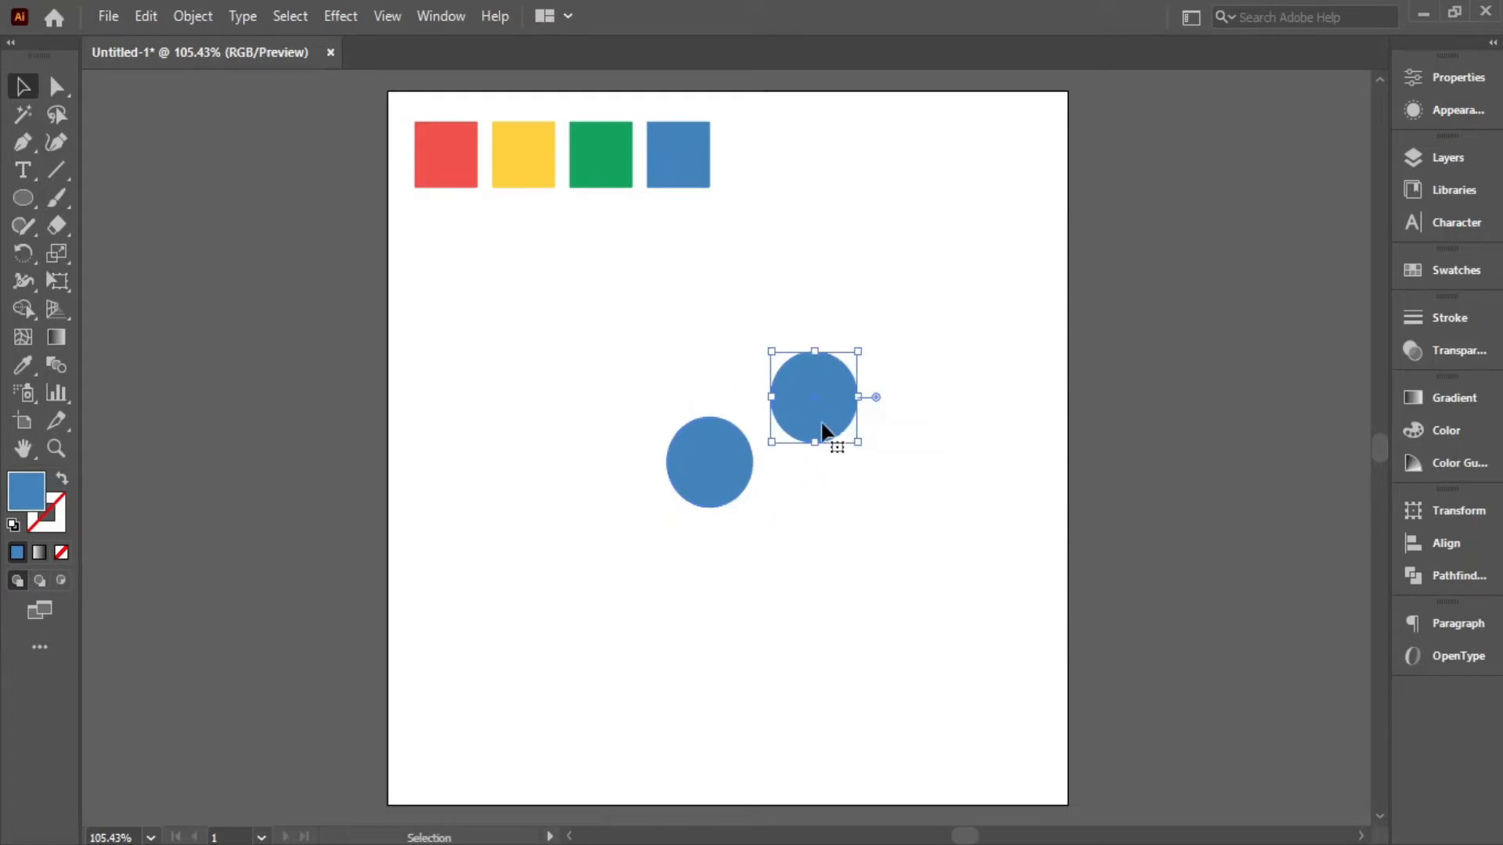
pyautogui.hotkey('ctrl', 'z')
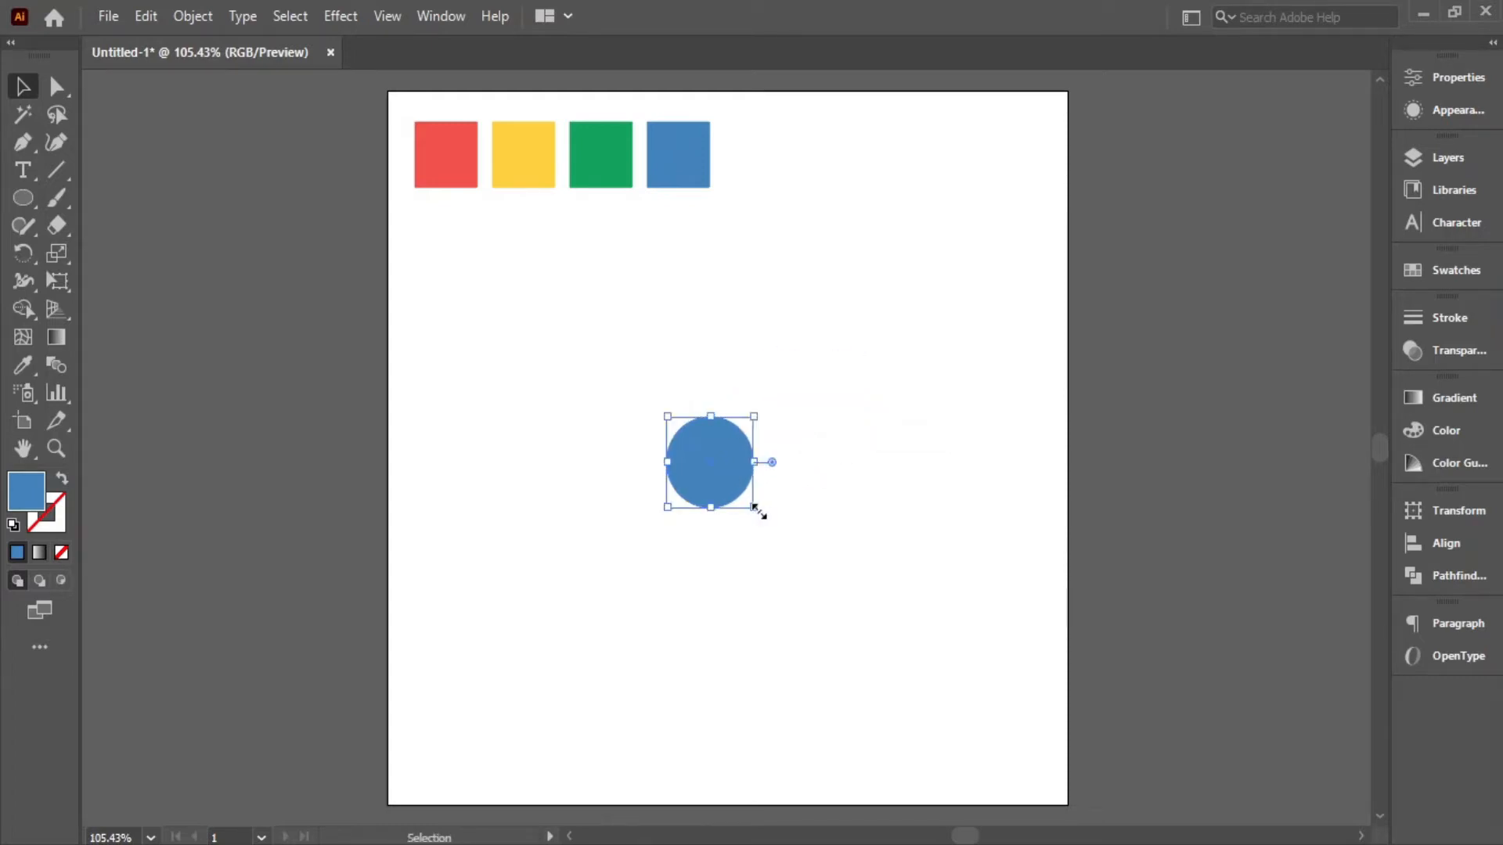
# Step: Enlarge the copied circle from its centre to about three times its size and fill it with the red sample square's colour
pyautogui.moveTo(757, 511); pyautogui.dragTo(840, 629)
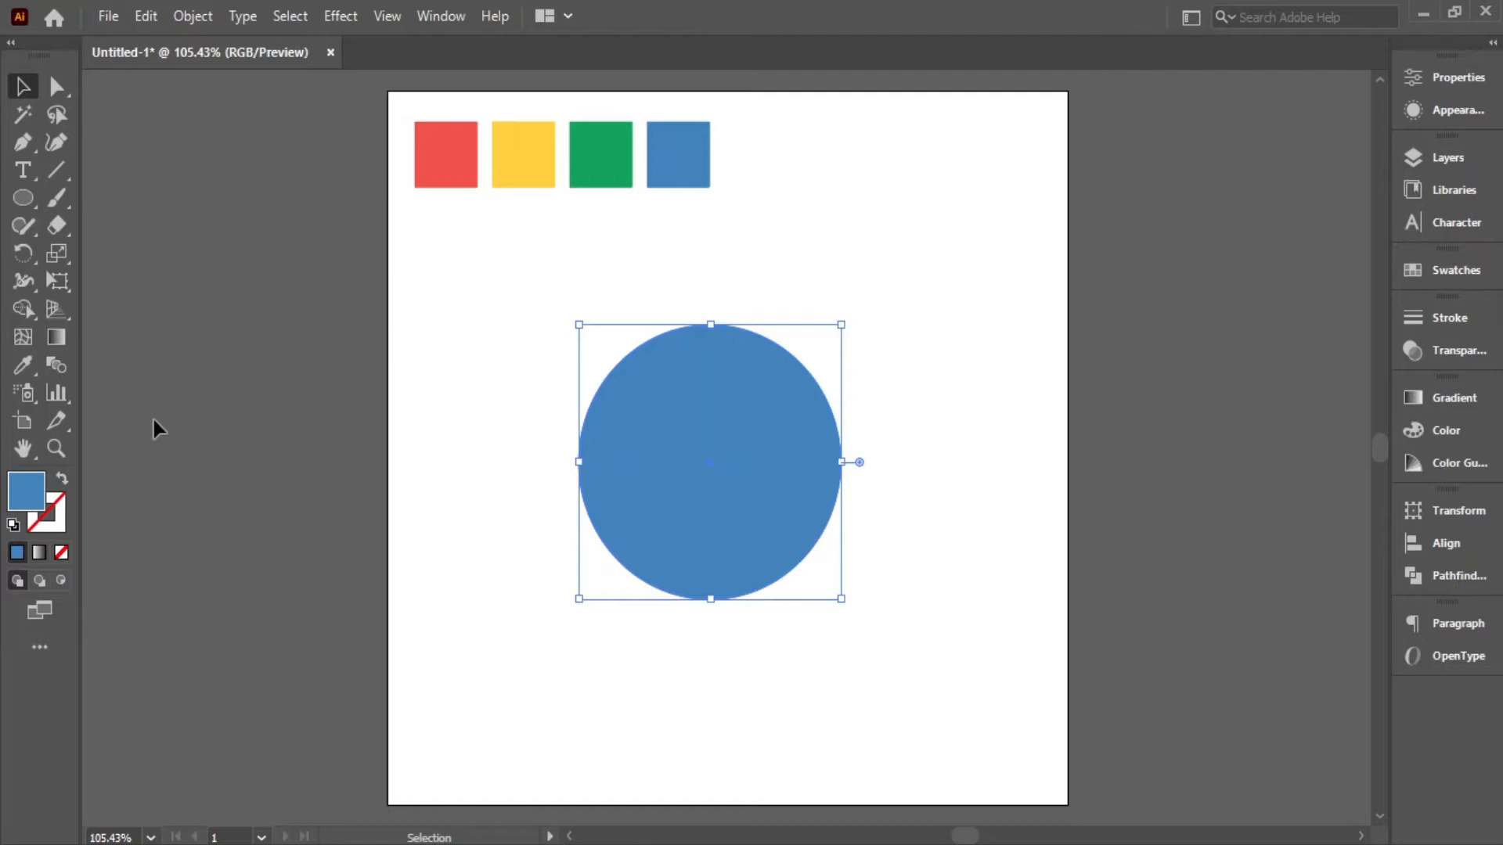
pyautogui.click(22, 365)
pyautogui.click(444, 141)
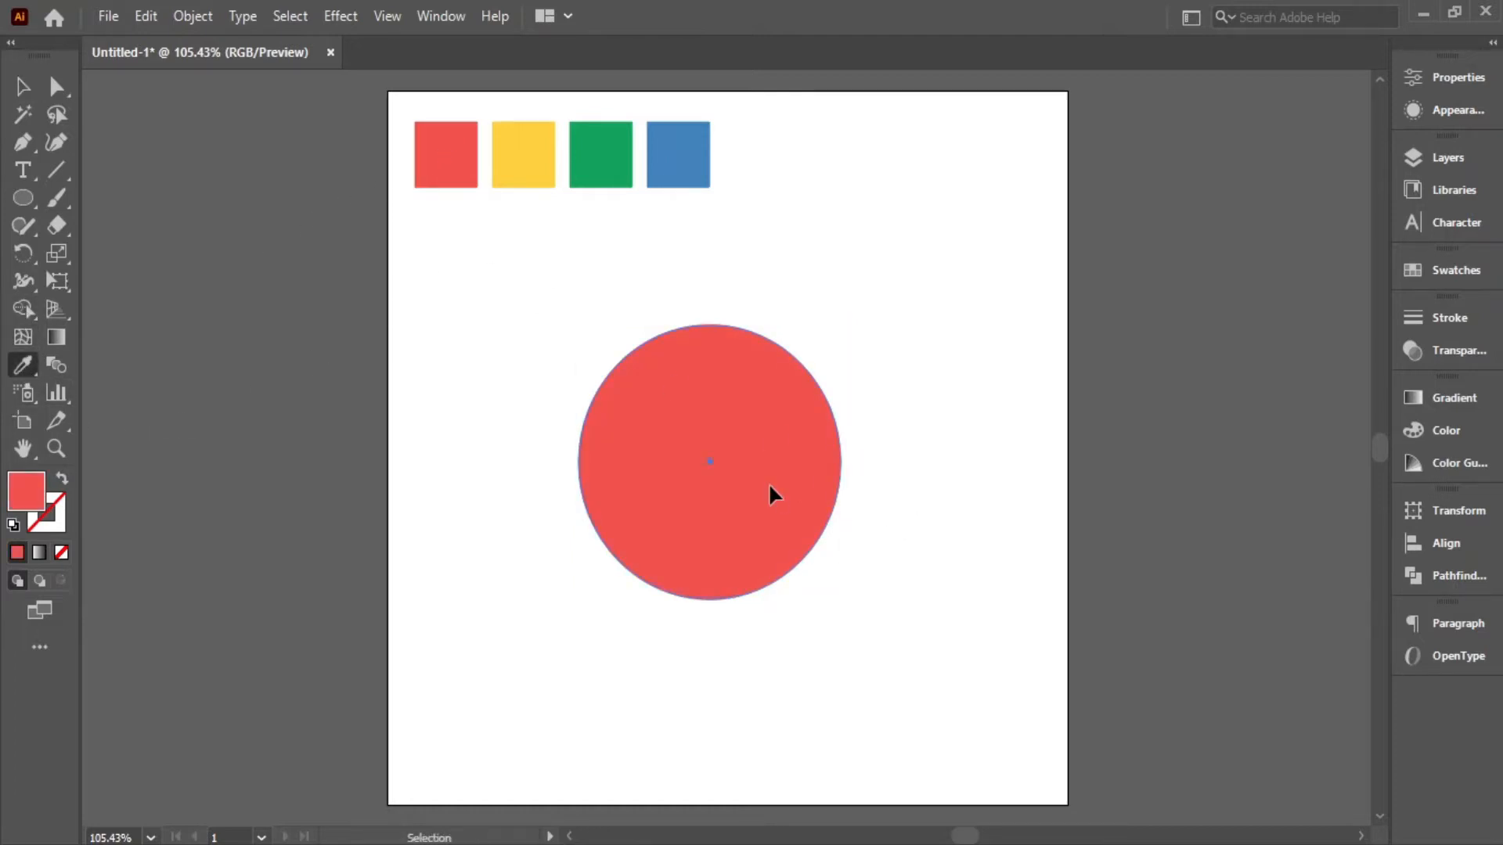
pyautogui.click(23, 86)
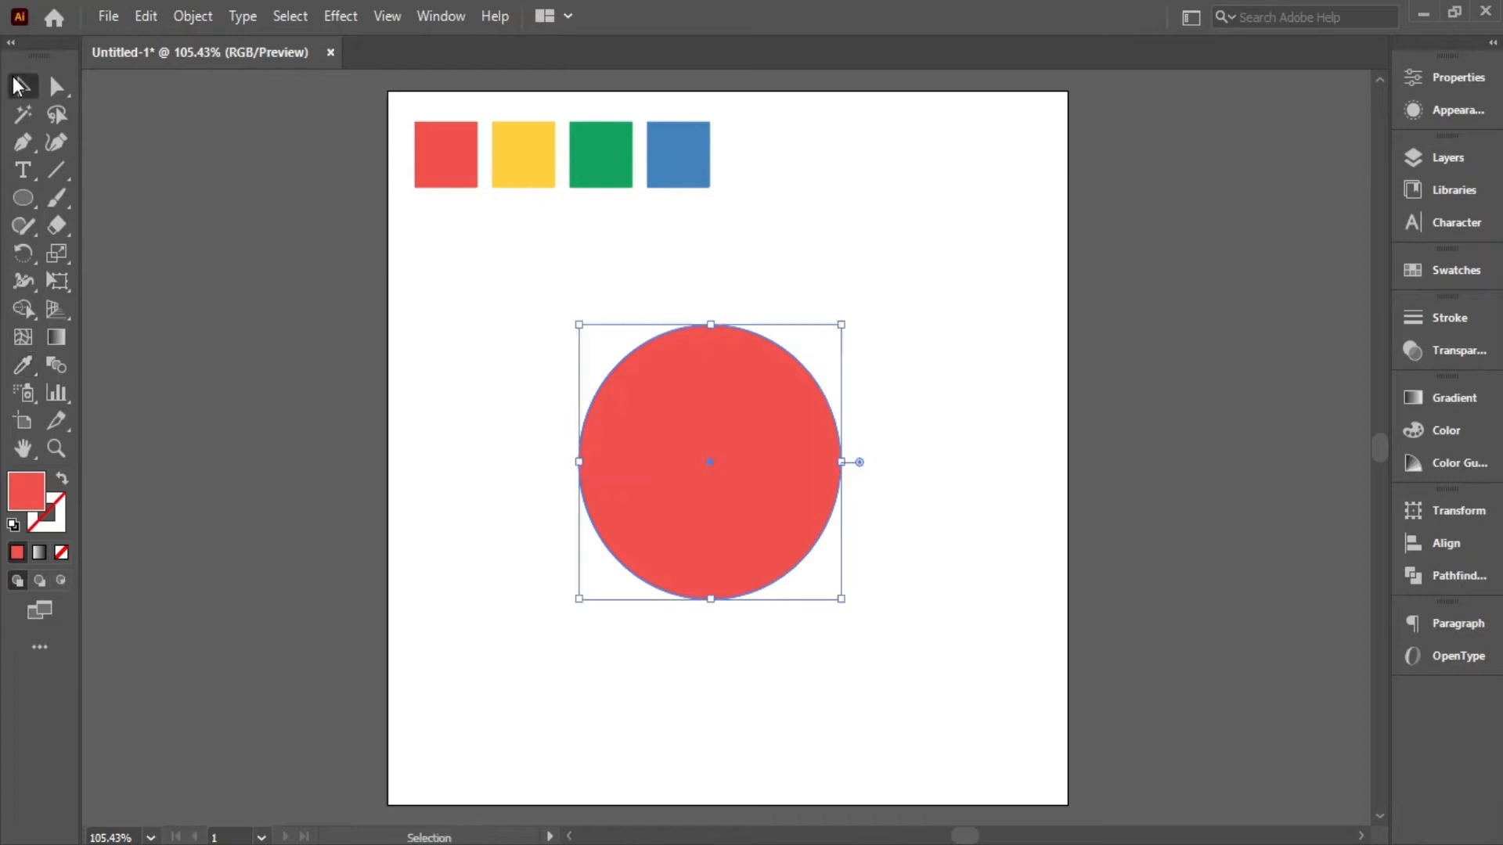
# Step: Send the large red circle to the back, behind the small blue circle
pyautogui.rightClick(673, 431)
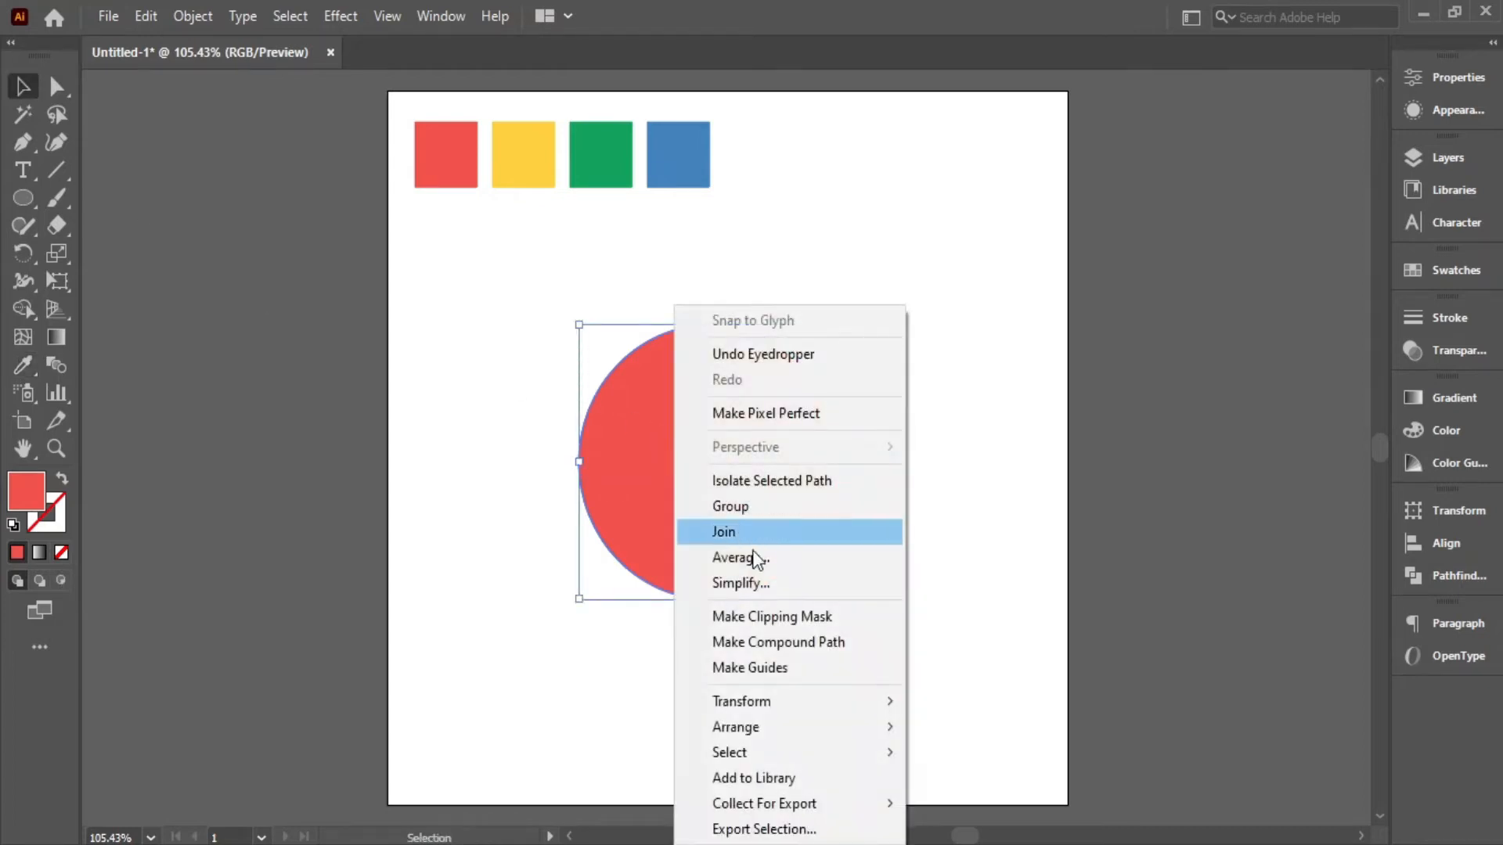
pyautogui.moveTo(812, 731)
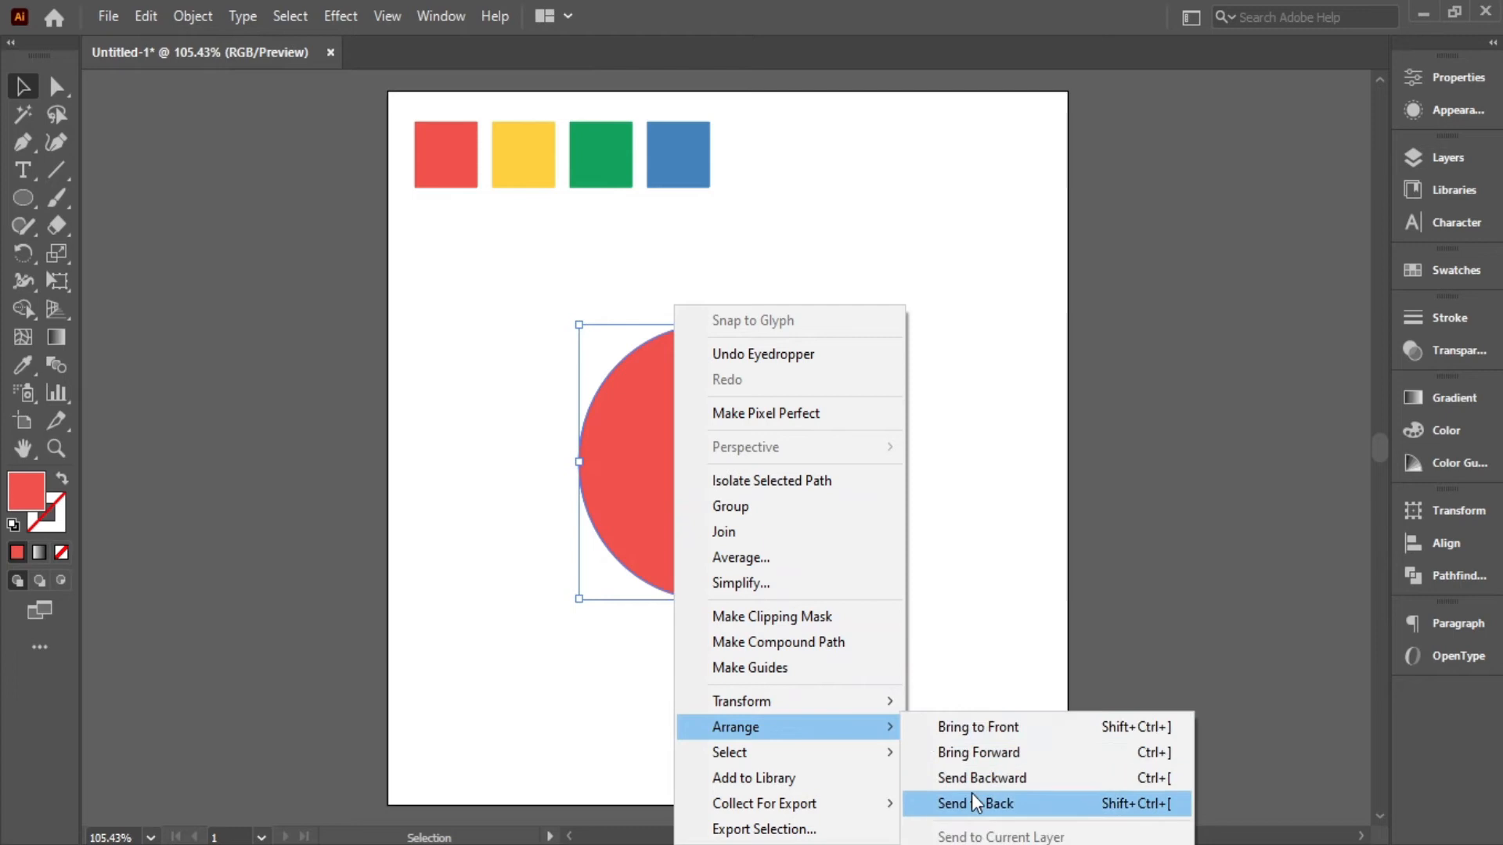
pyautogui.click(970, 801)
pyautogui.press('a')
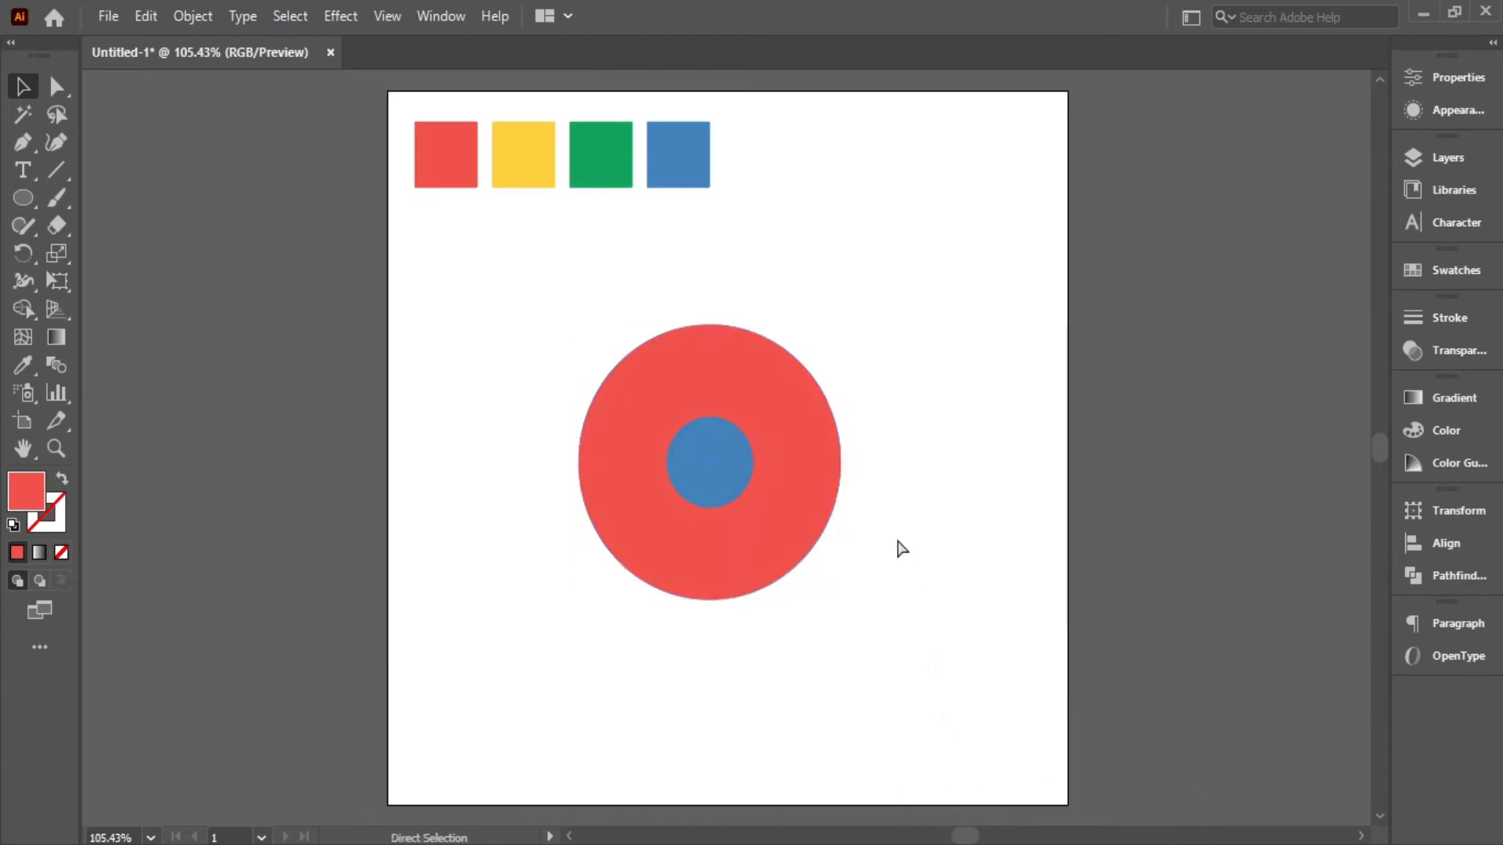
pyautogui.moveTo(801, 606); pyautogui.dragTo(836, 607)
# Step: Enlarge the blue circle slightly from its centre, keeping it inside the red circle
pyautogui.click(705, 456)
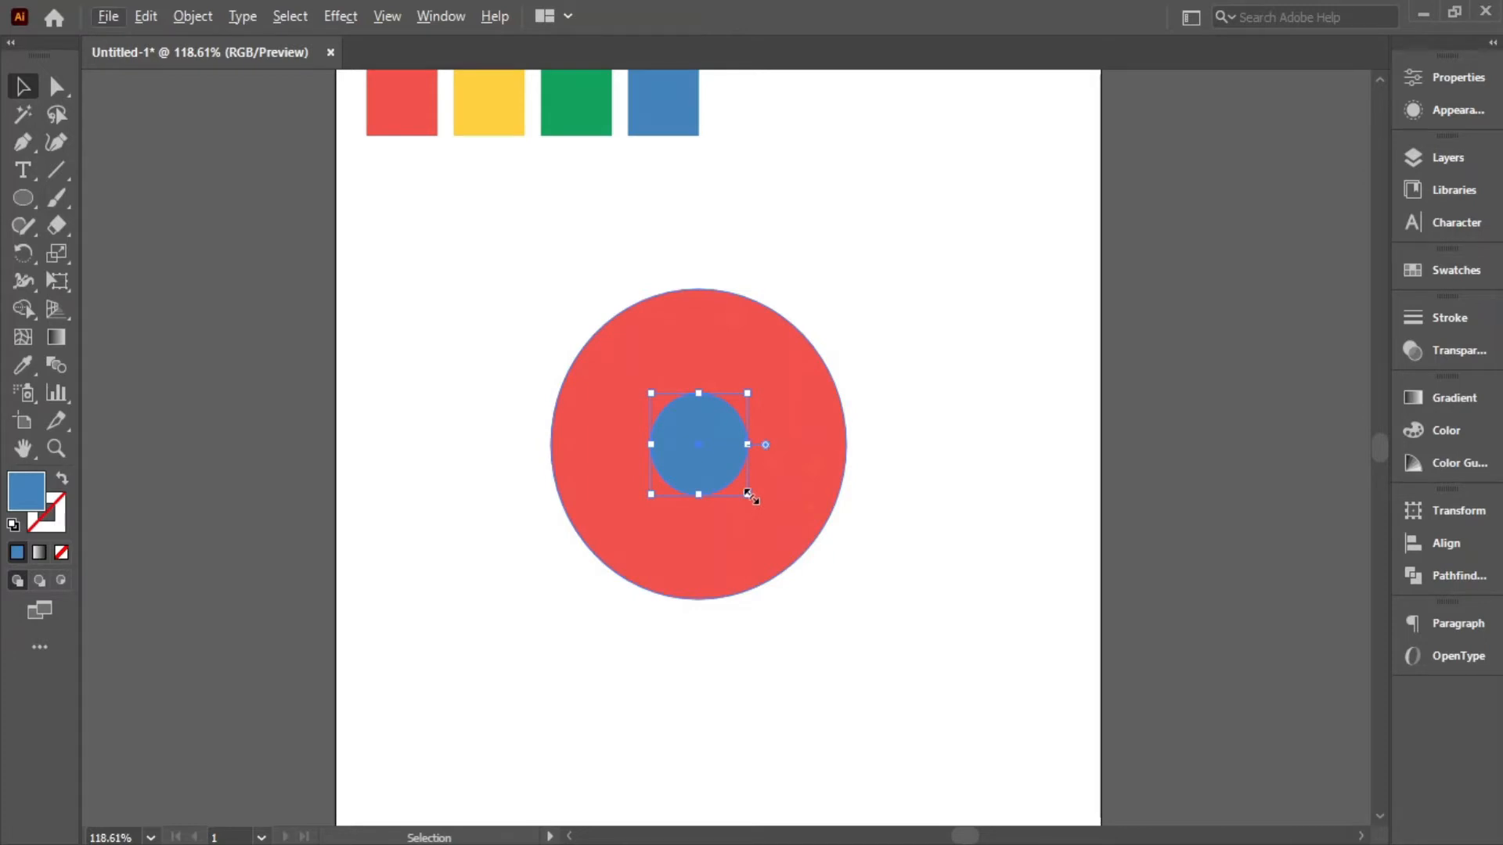
pyautogui.moveTo(748, 494); pyautogui.dragTo(772, 512)
pyautogui.click(896, 622)
pyautogui.click(703, 435)
# Step: Select the red and blue circles together and check the available alignment options
pyautogui.moveTo(897, 247); pyautogui.dragTo(470, 654)
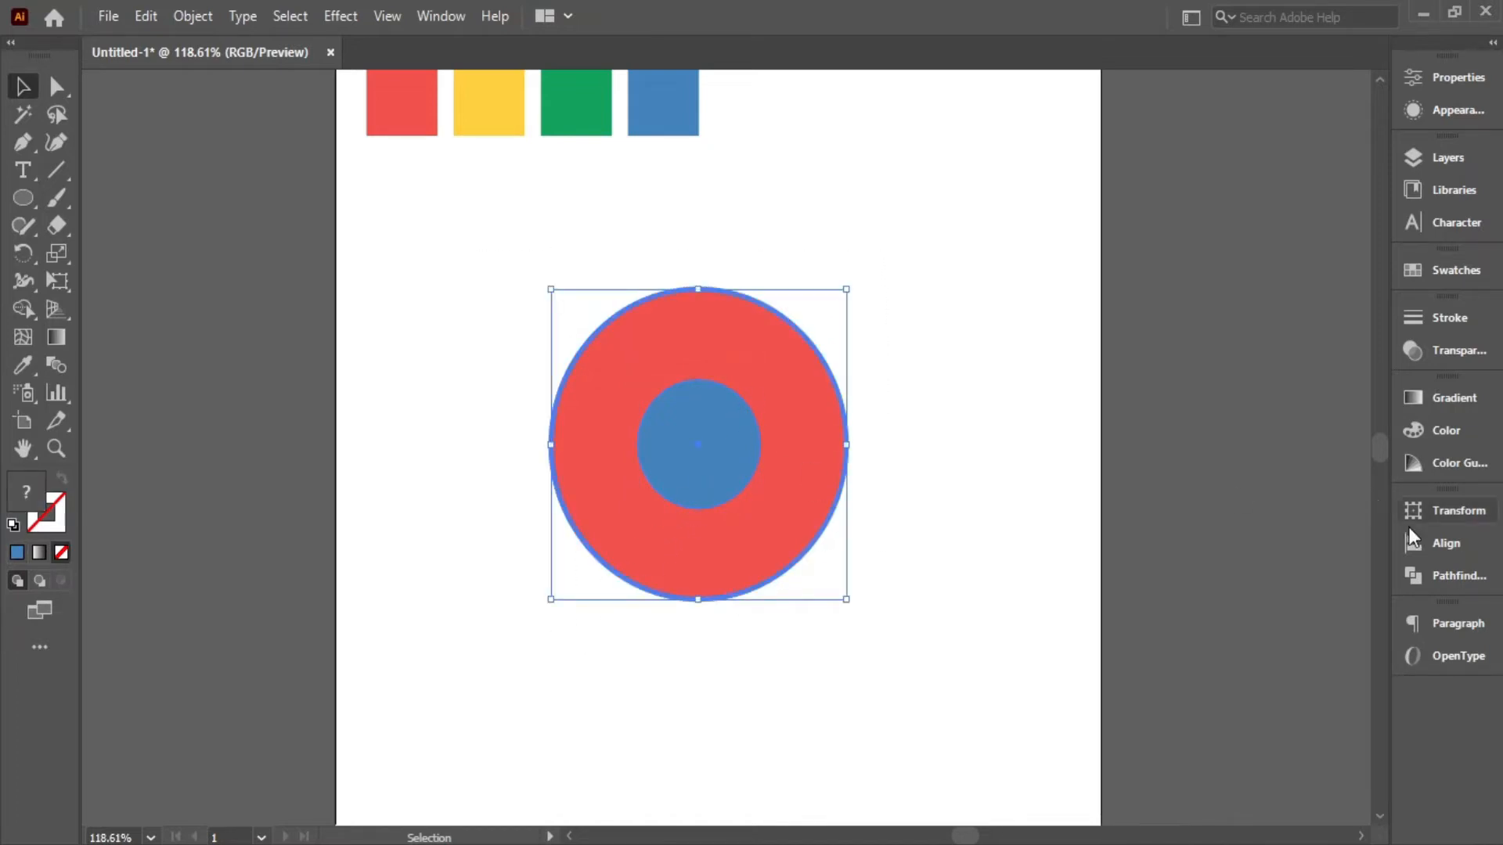
pyautogui.click(1440, 544)
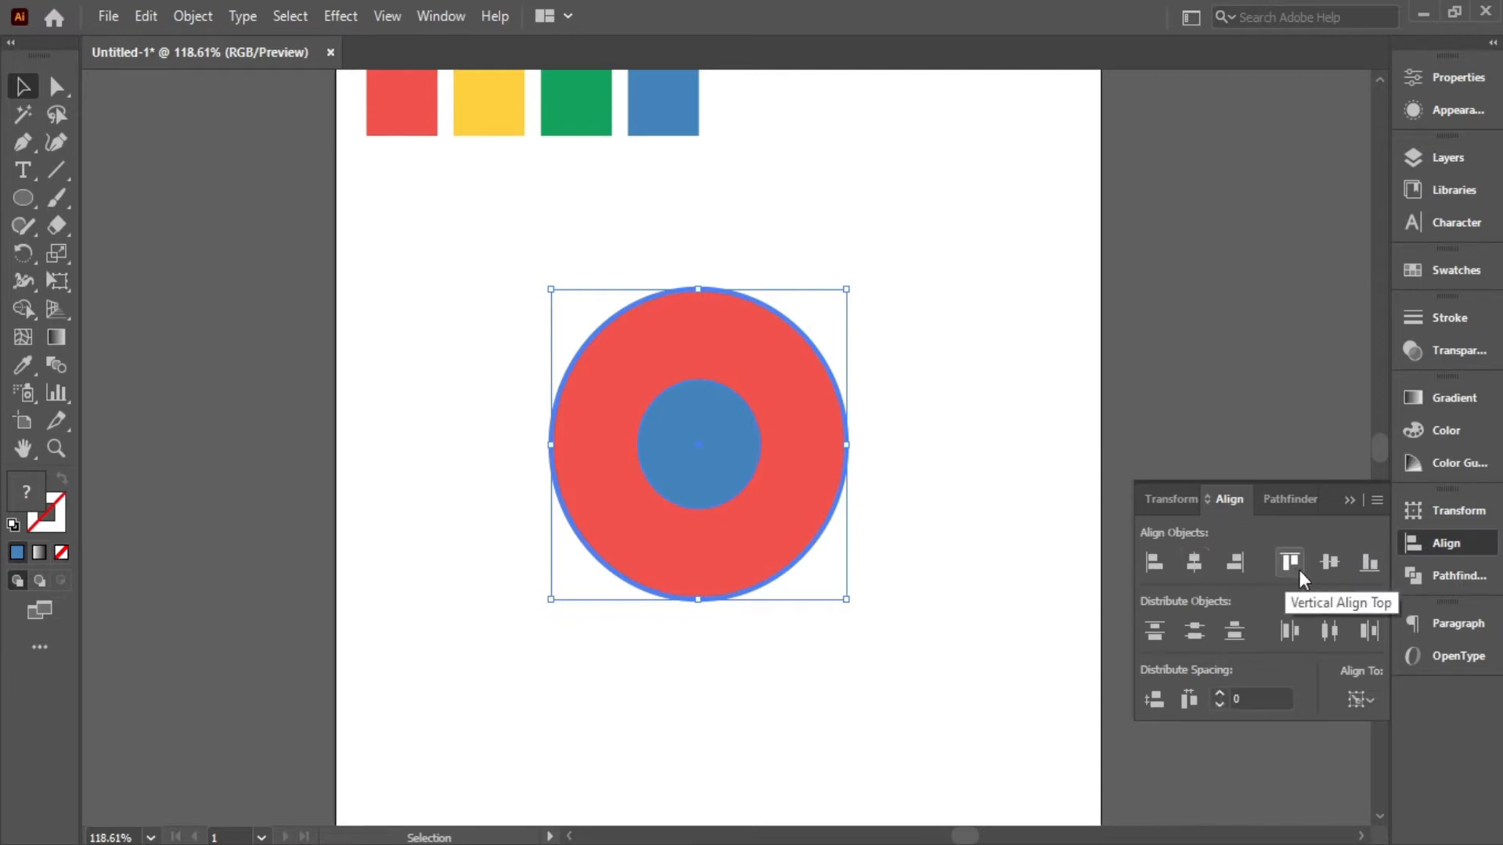
pyautogui.click(1412, 542)
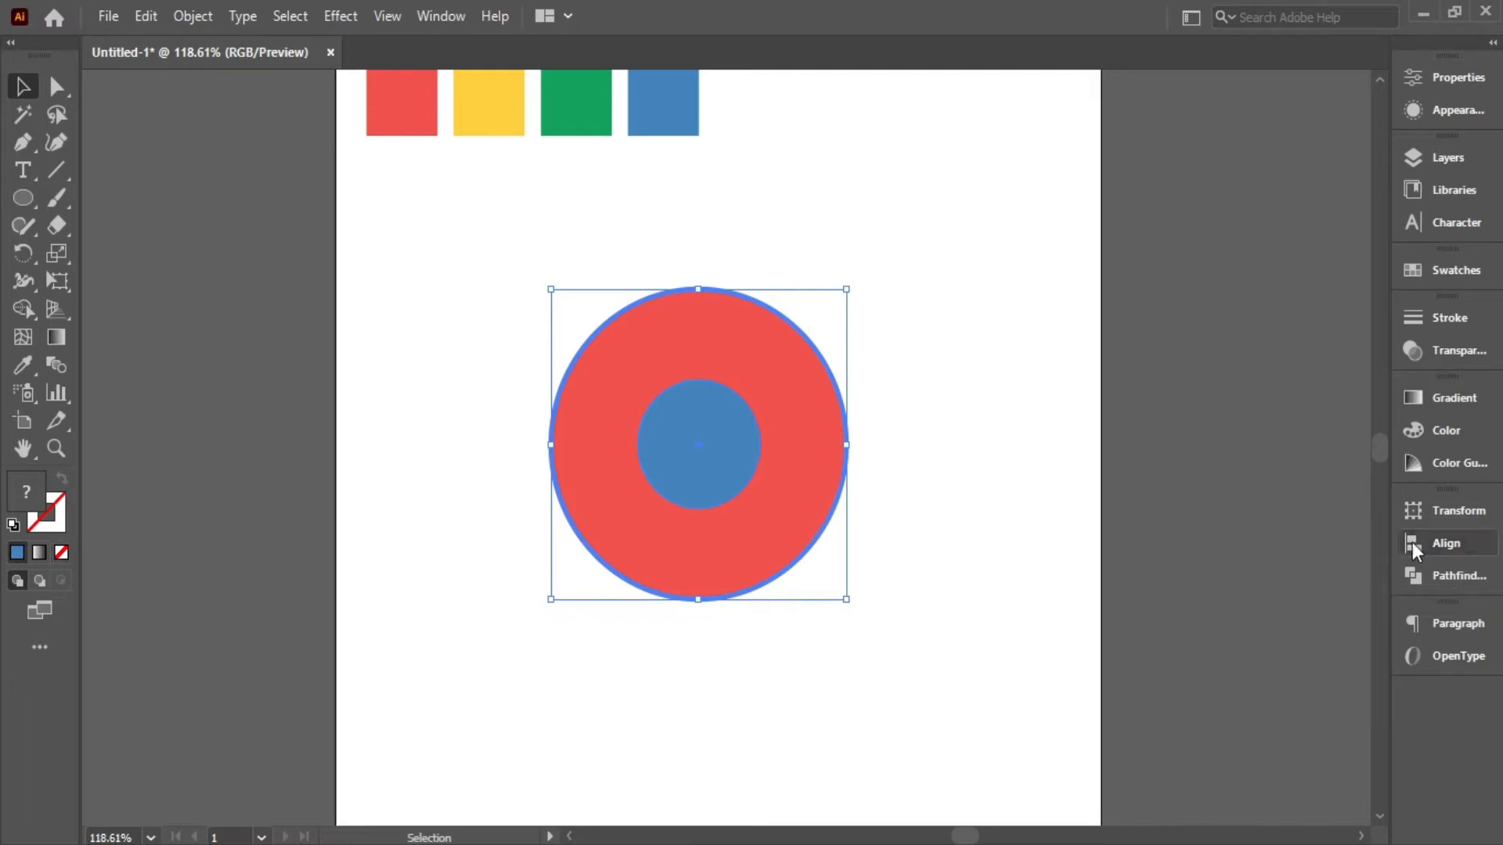
pyautogui.click(912, 551)
# Step: Duplicate the blue circle in place in front and fill the copy with white sampled from the artboard
pyautogui.click(705, 468)
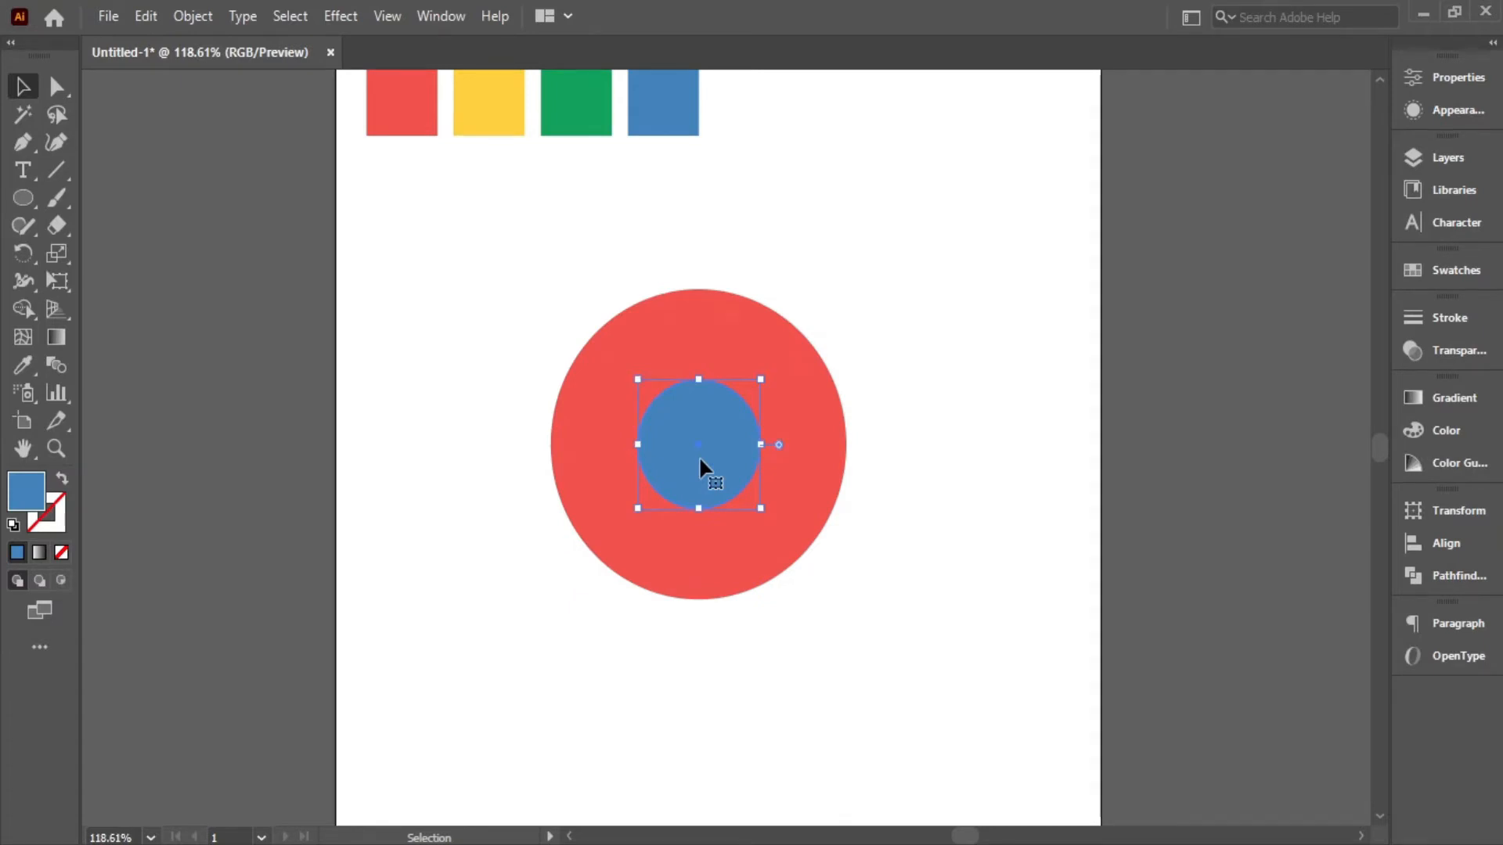
pyautogui.press('a')
pyautogui.hotkey('ctrl', 'c')
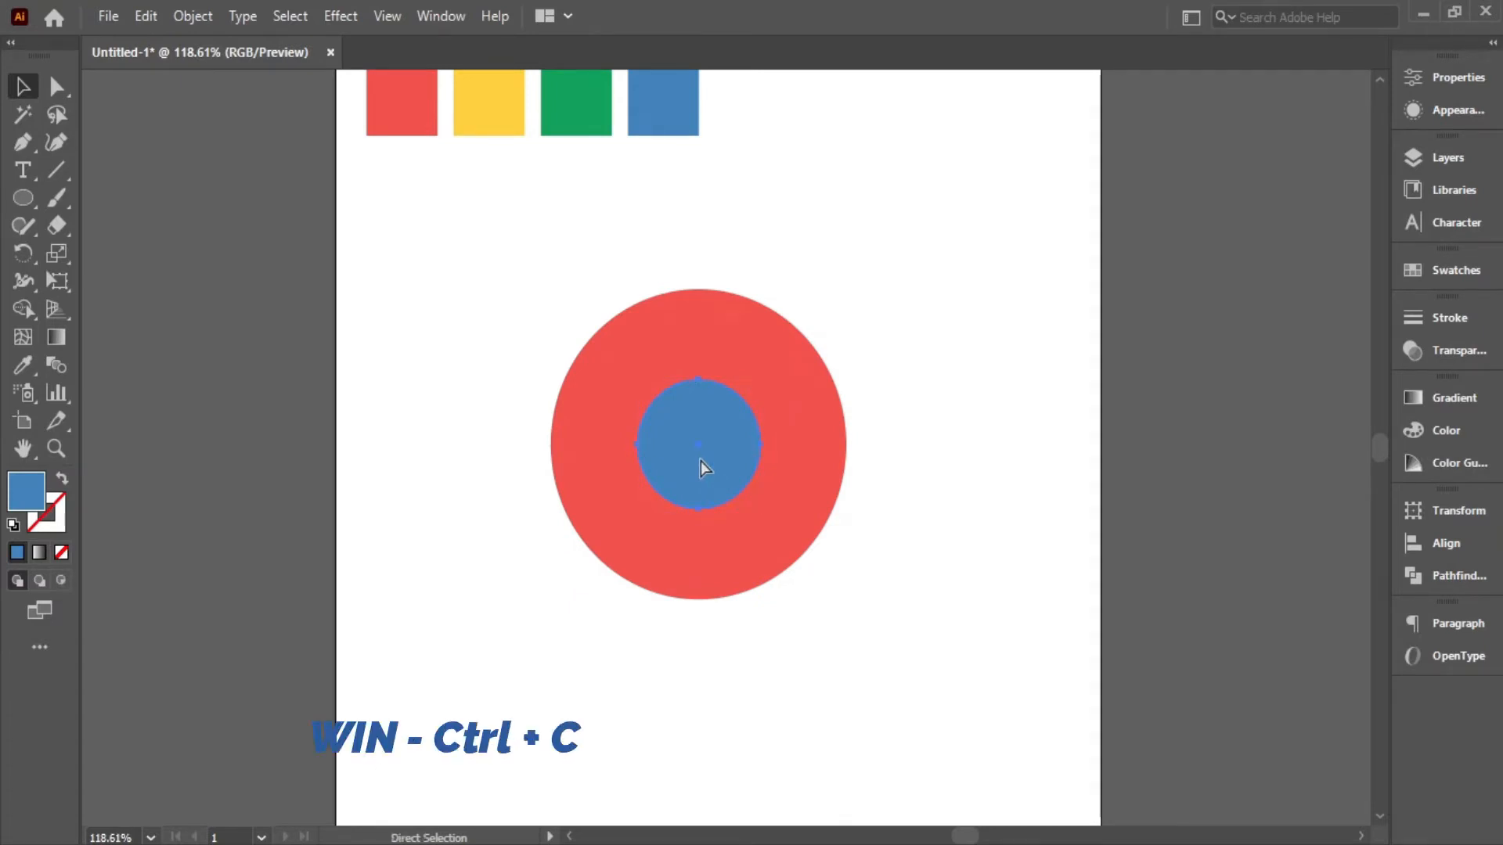
pyautogui.hotkey('ctrl', 'f')
pyautogui.click(29, 361)
pyautogui.click(483, 447)
pyautogui.click(22, 86)
# Step: Send the white circle backward behind the blue one and enlarge it from its centre to form a thin white ring
pyautogui.rightClick(698, 424)
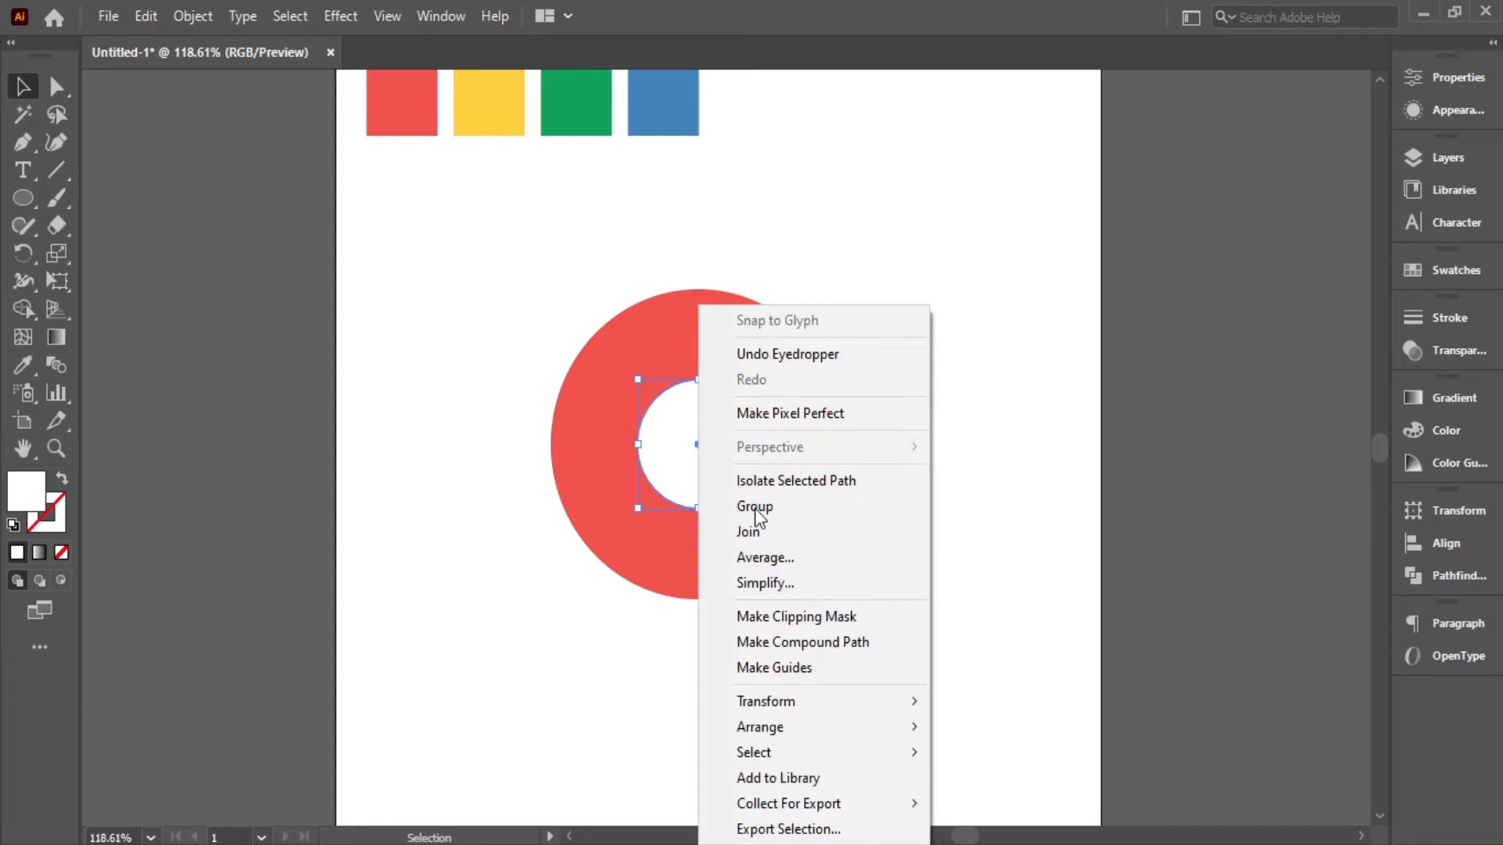
pyautogui.moveTo(881, 727)
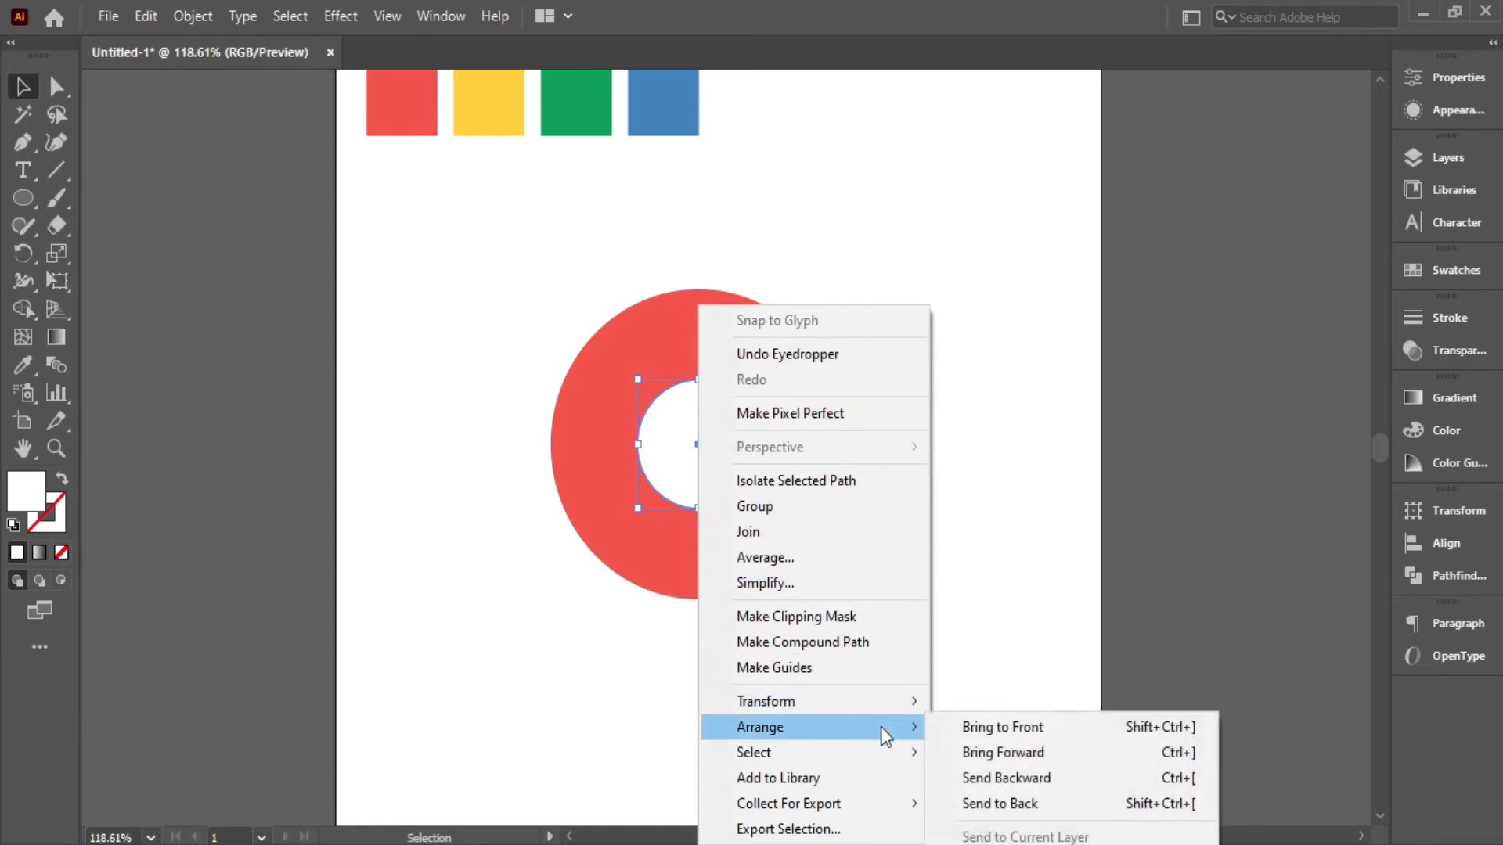
pyautogui.click(1021, 778)
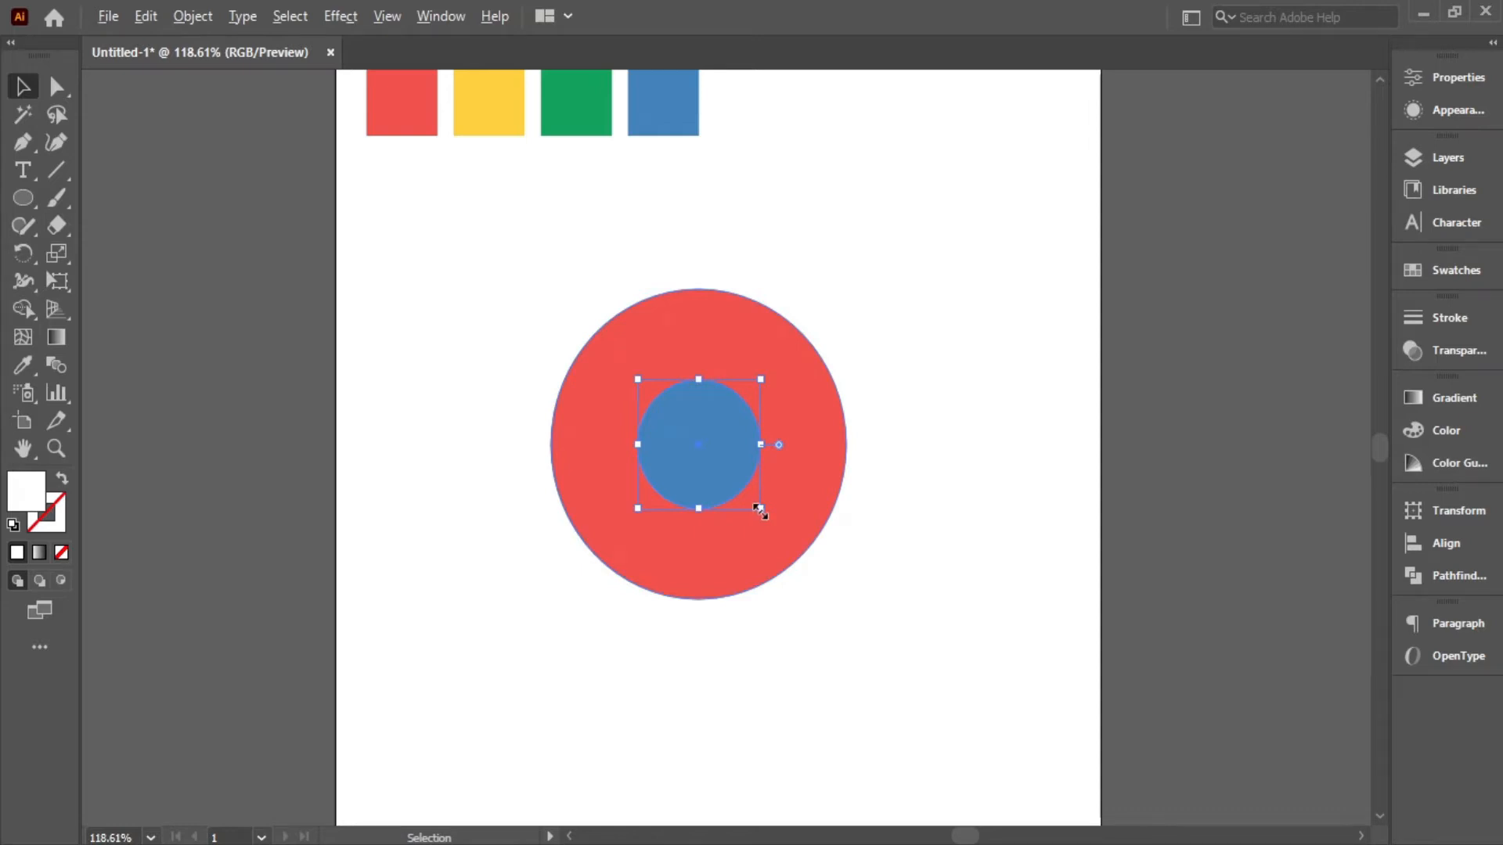
pyautogui.moveTo(760, 510); pyautogui.dragTo(775, 520)
pyautogui.click(899, 583)
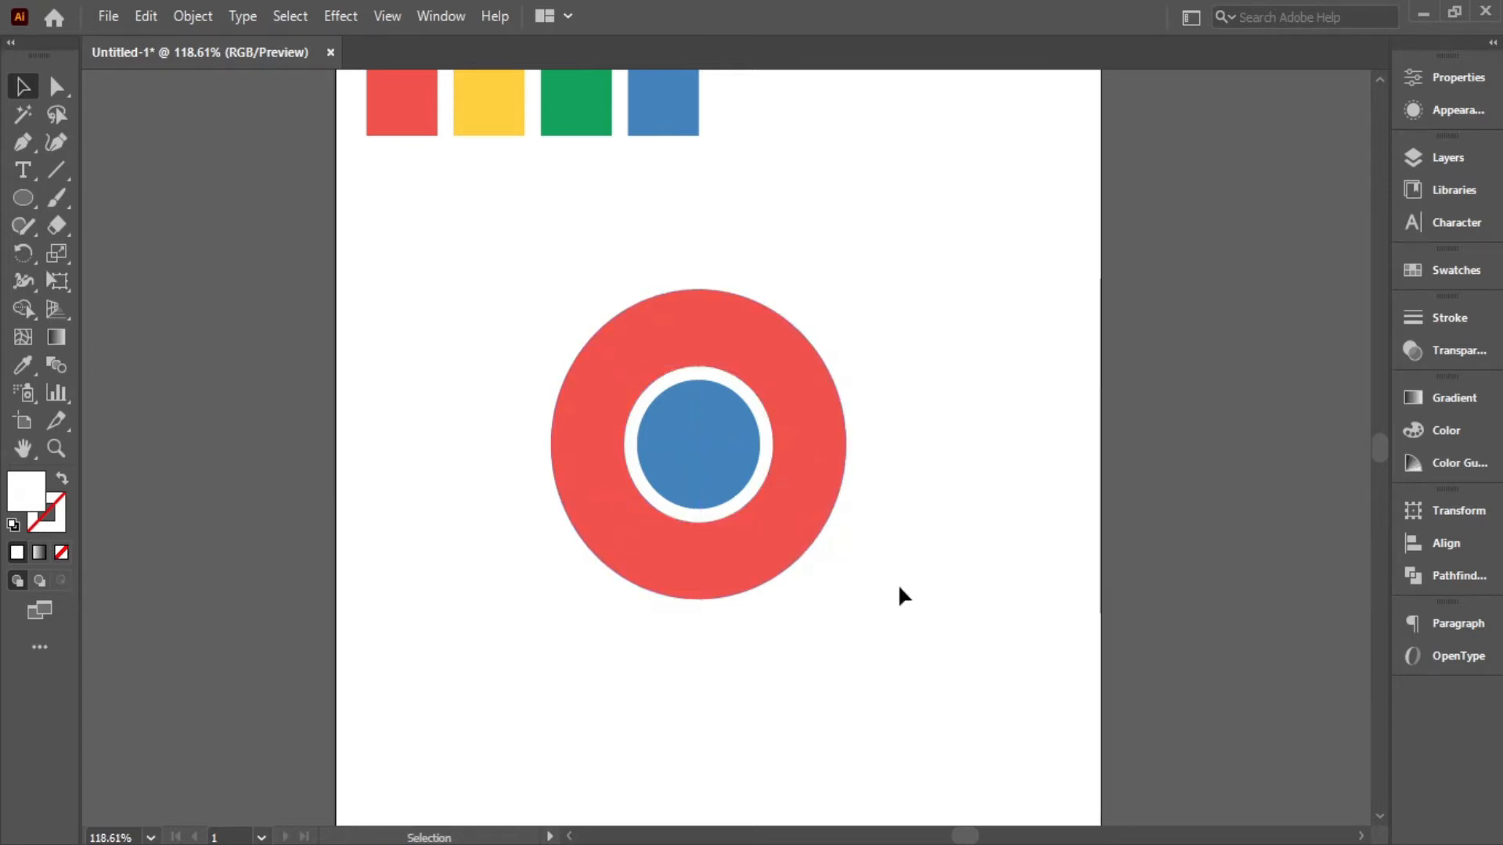
pyautogui.click(717, 456)
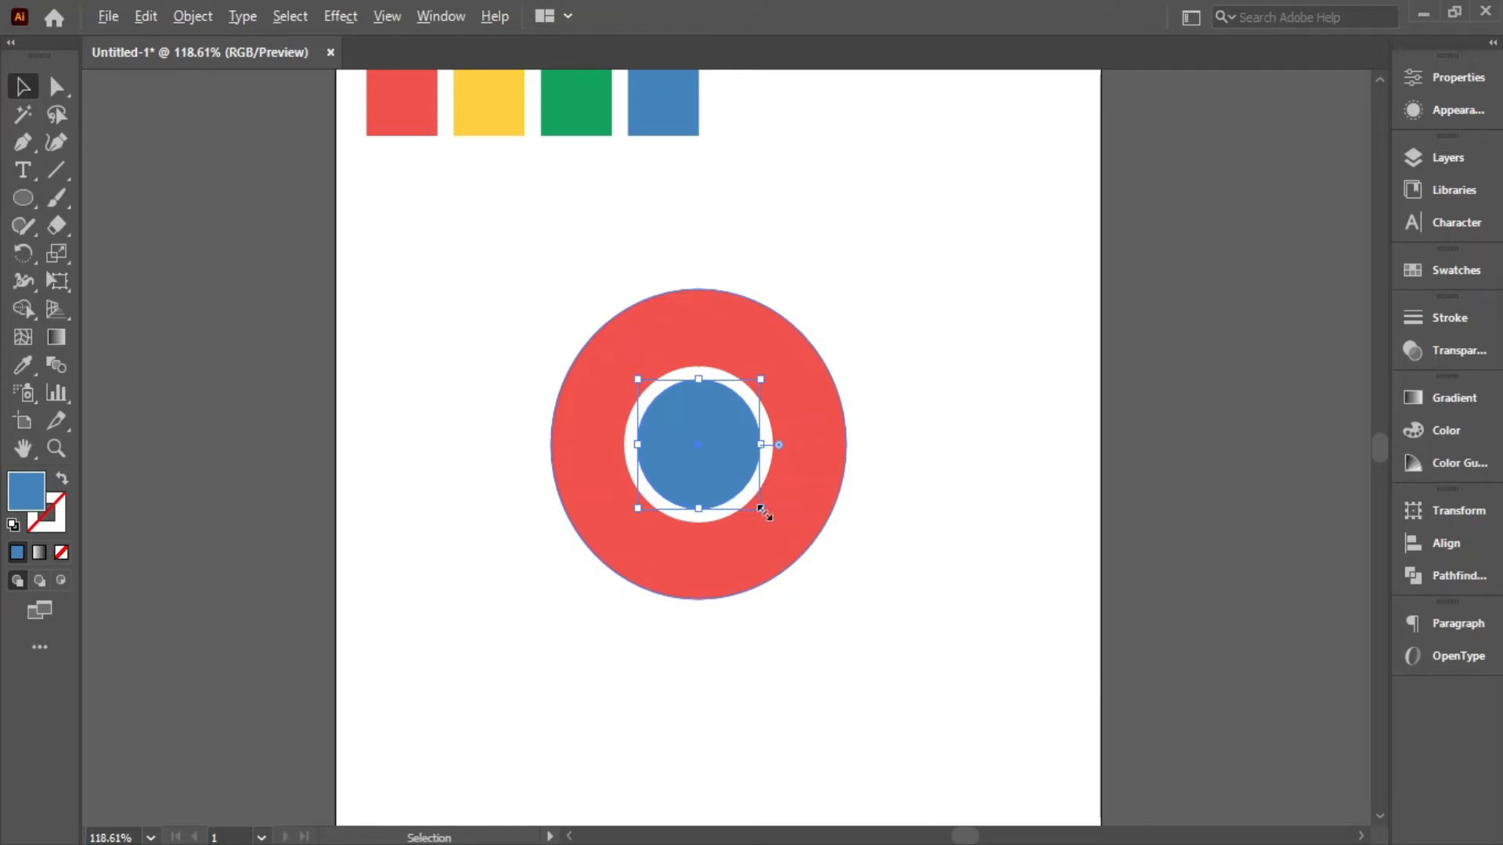
pyautogui.click(922, 502)
pyautogui.click(764, 471)
pyautogui.keyDown('shift'); pyautogui.click(744, 482); pyautogui.keyUp('shift')
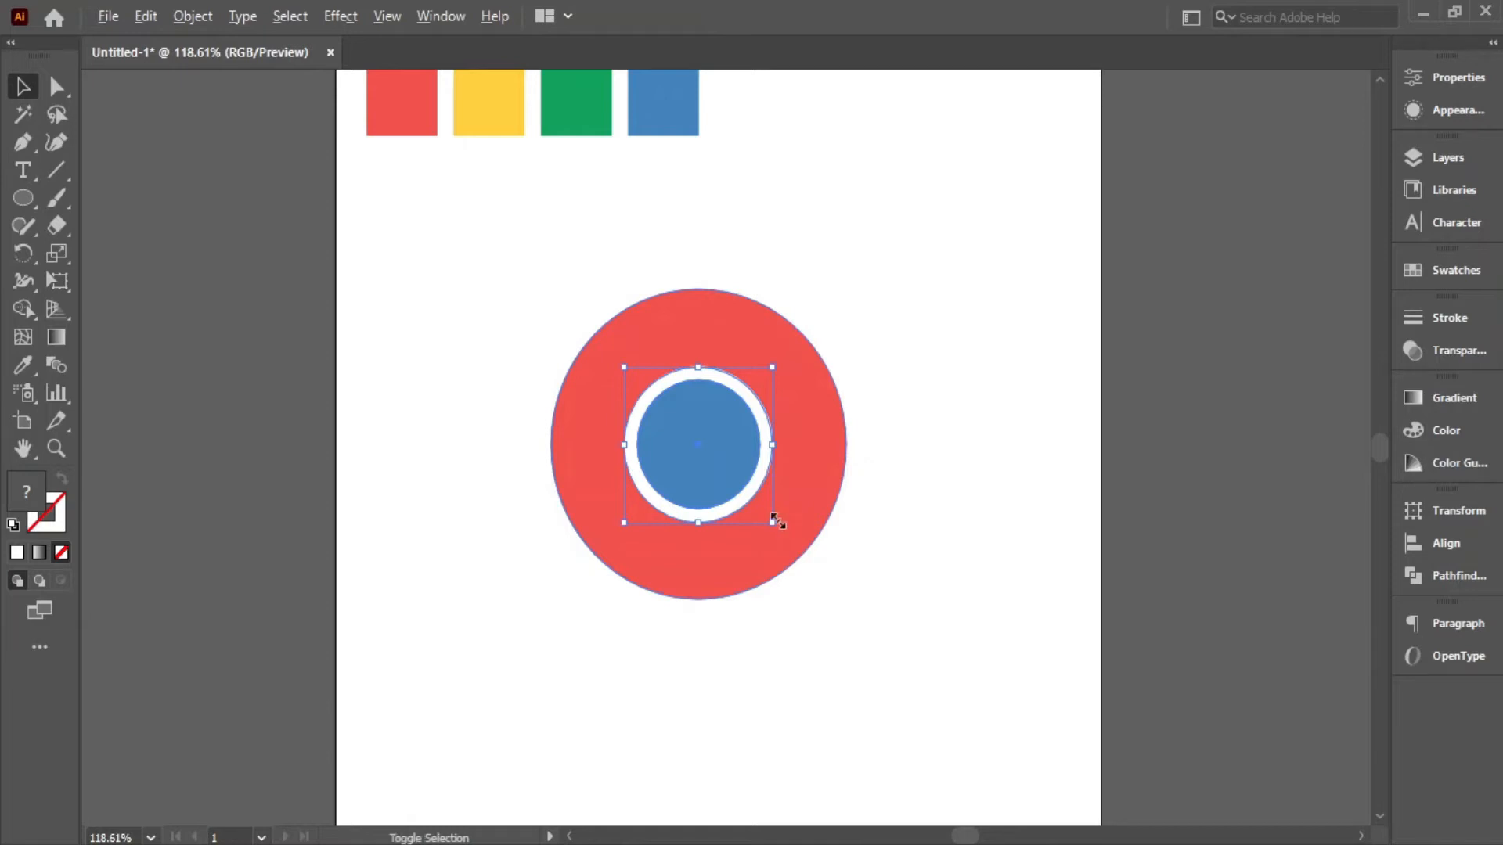
pyautogui.click(891, 529)
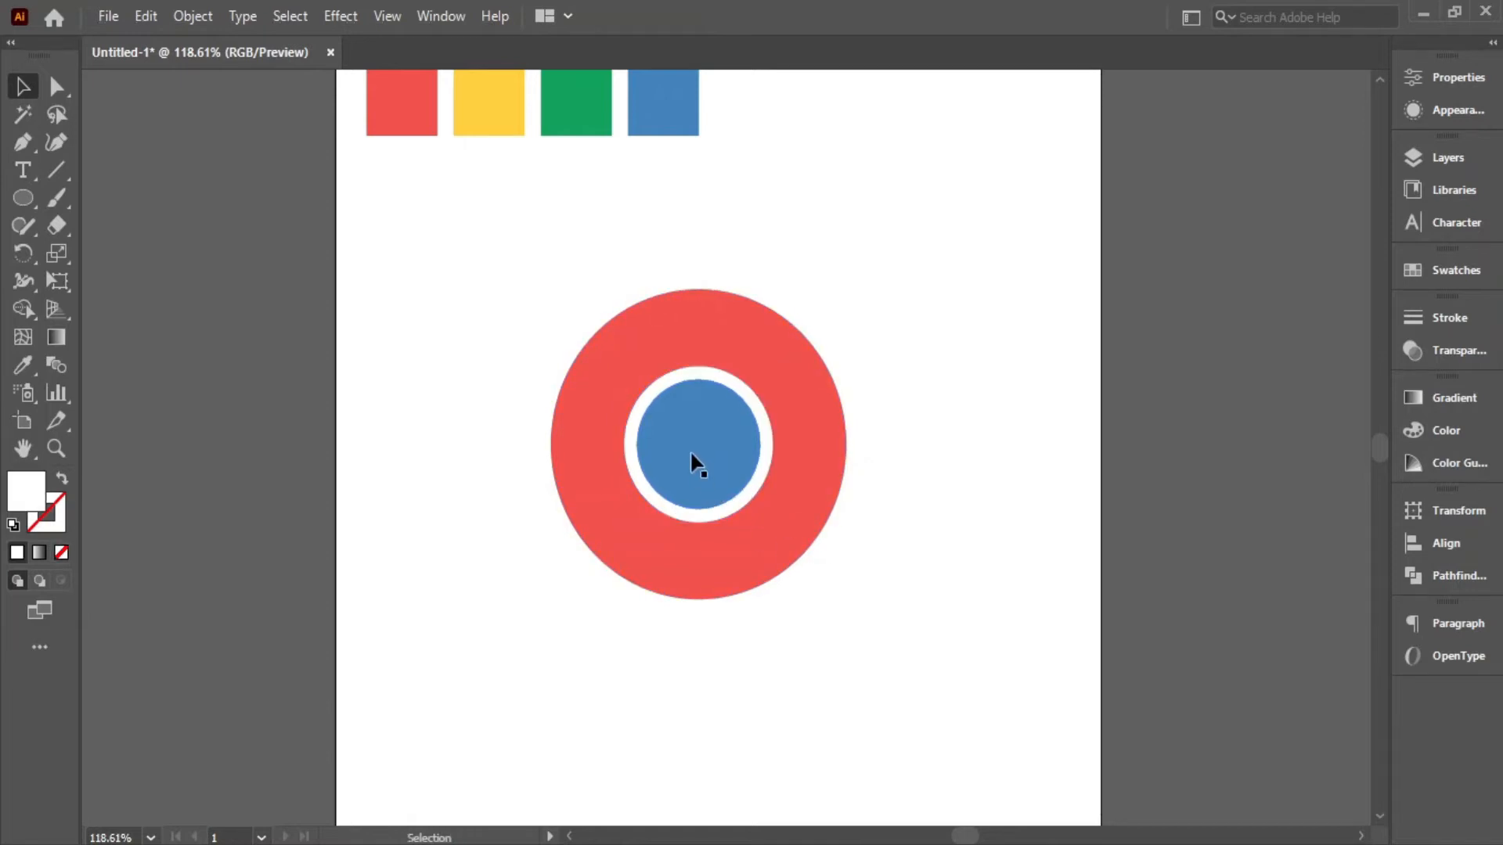
pyautogui.moveTo(911, 524); pyautogui.dragTo(1063, 593)
pyautogui.moveTo(733, 626); pyautogui.dragTo(858, 703)
pyautogui.moveTo(1028, 171); pyautogui.dragTo(350, 775)
pyautogui.keyDown('shift'); pyautogui.click(879, 552); pyautogui.keyUp('shift')
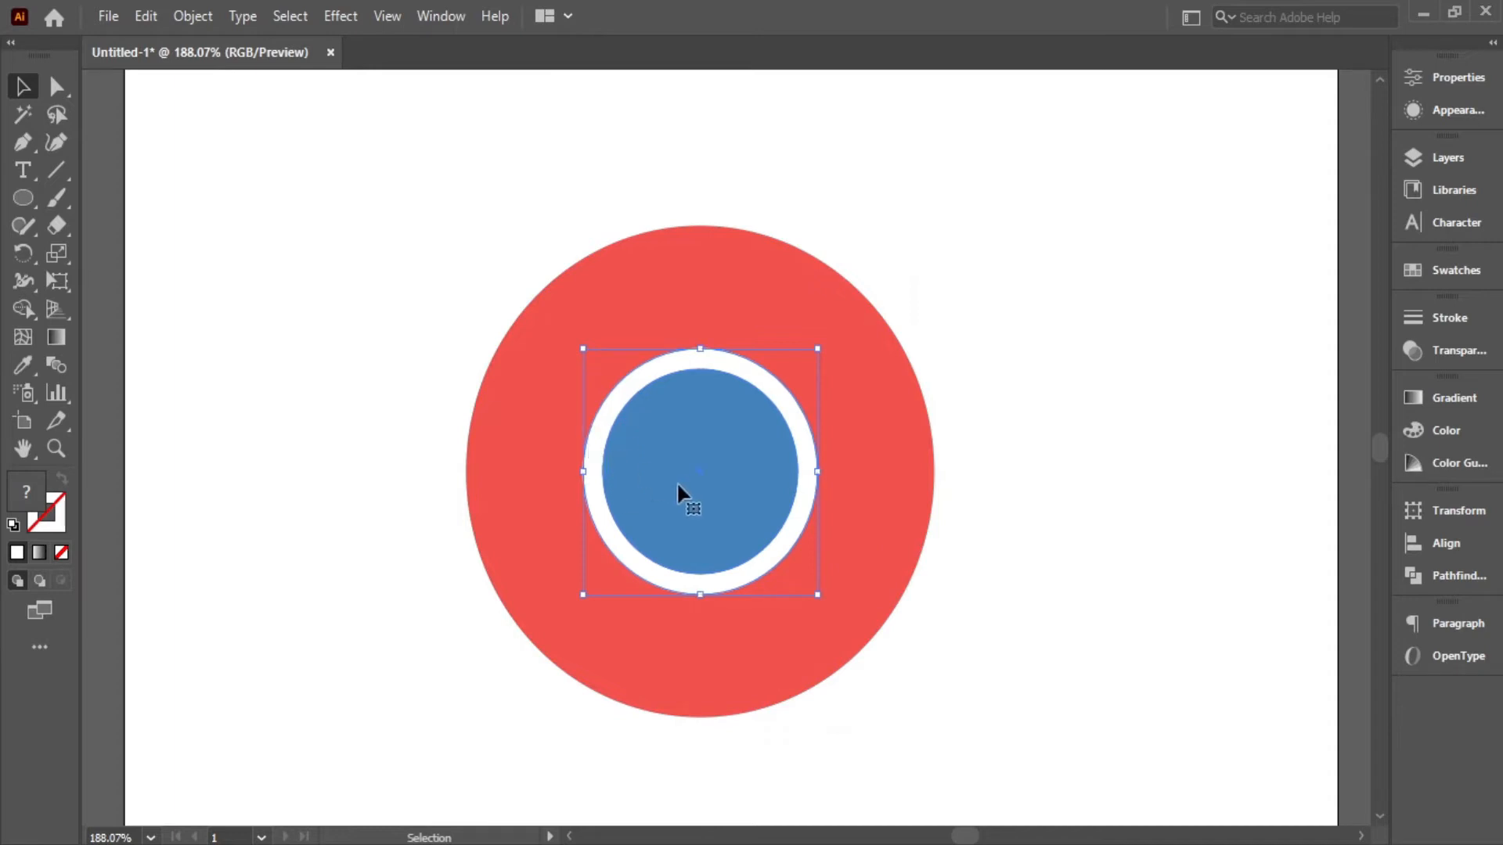
pyautogui.click(1049, 450)
# Step: Scale the blue circle and its white ring down together from the centre to about 80 px wide
pyautogui.click(654, 484)
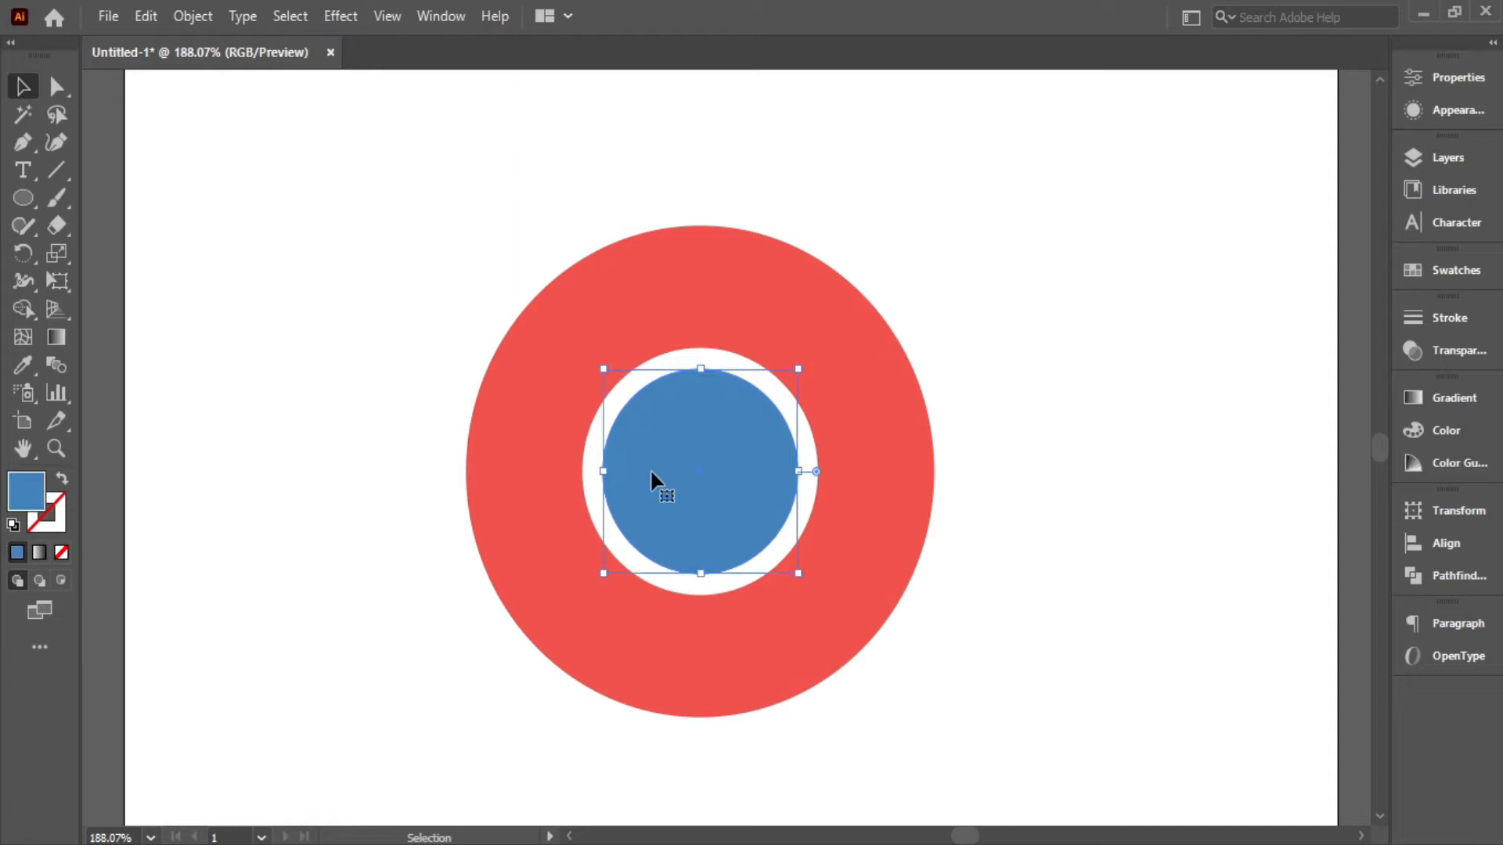
pyautogui.keyDown('shift'); pyautogui.click(588, 498); pyautogui.keyUp('shift')
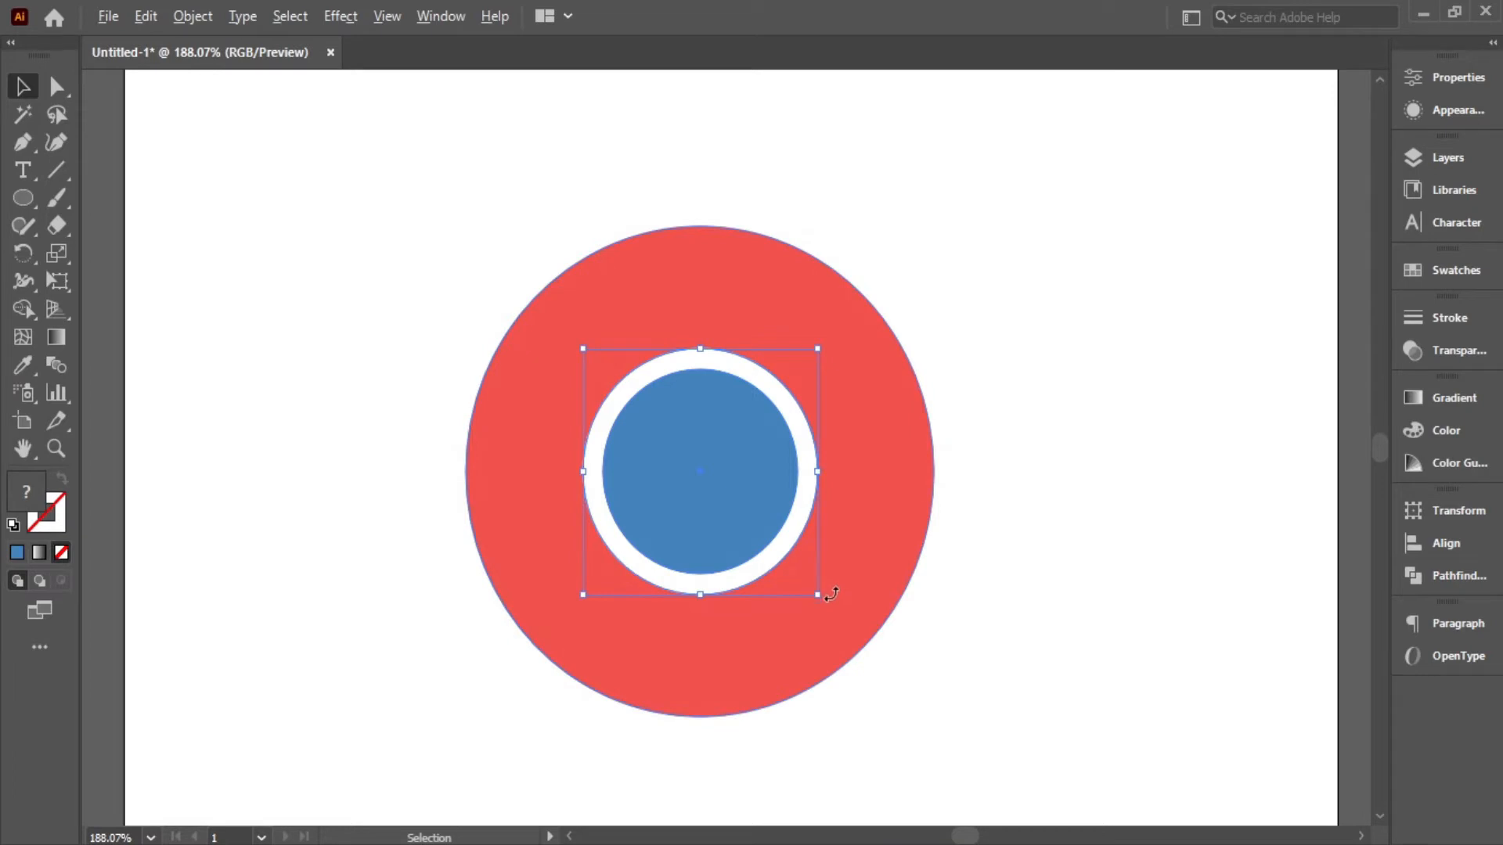
pyautogui.moveTo(817, 595); pyautogui.dragTo(804, 580)
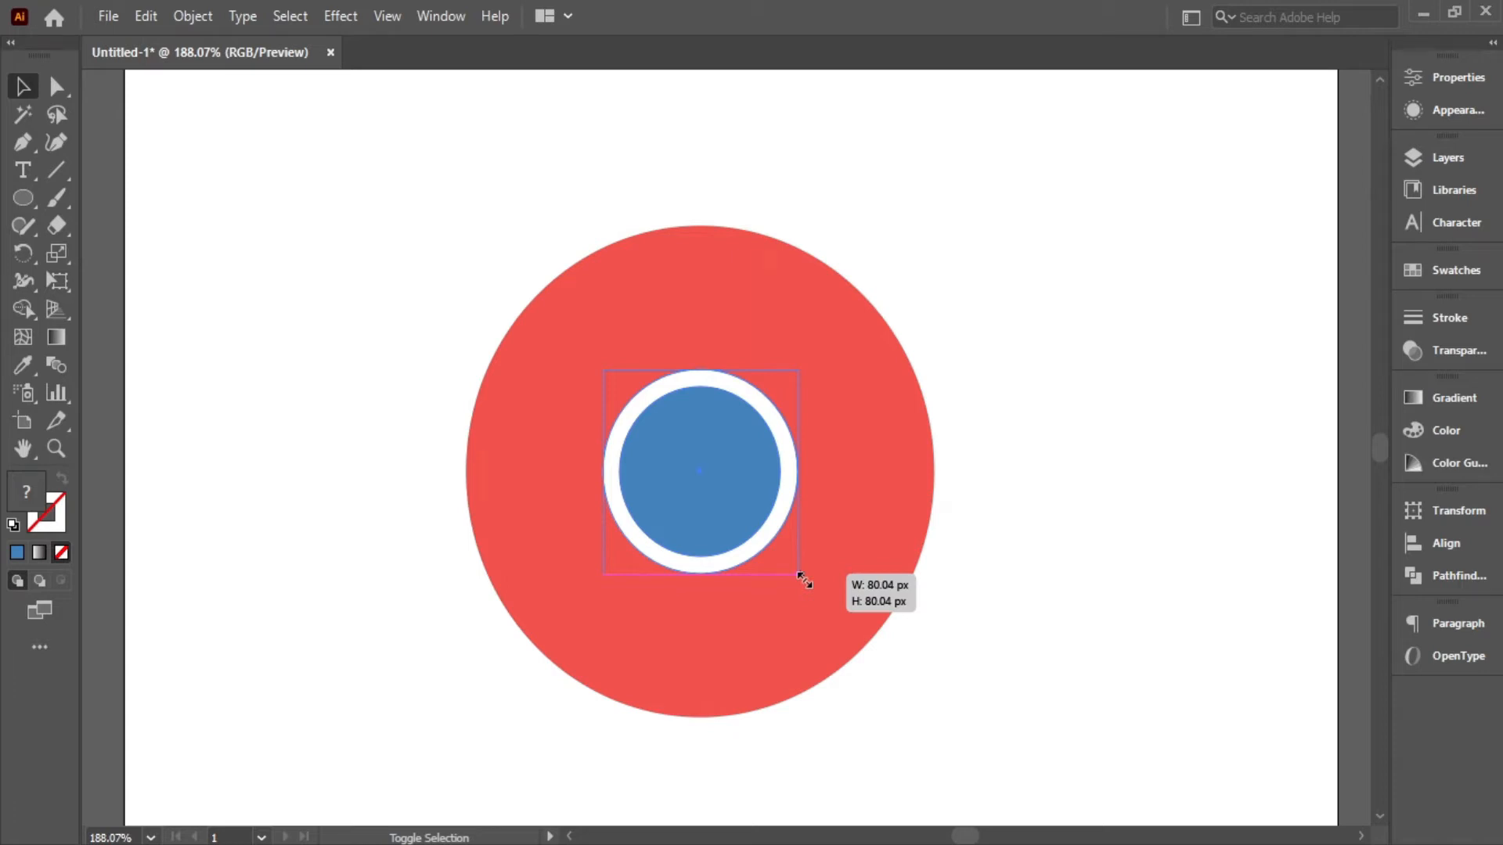
pyautogui.moveTo(804, 580); pyautogui.dragTo(804, 580)
pyautogui.moveTo(1037, 627); pyautogui.dragTo(912, 622)
pyautogui.moveTo(999, 650); pyautogui.dragTo(821, 610)
pyautogui.click(786, 656)
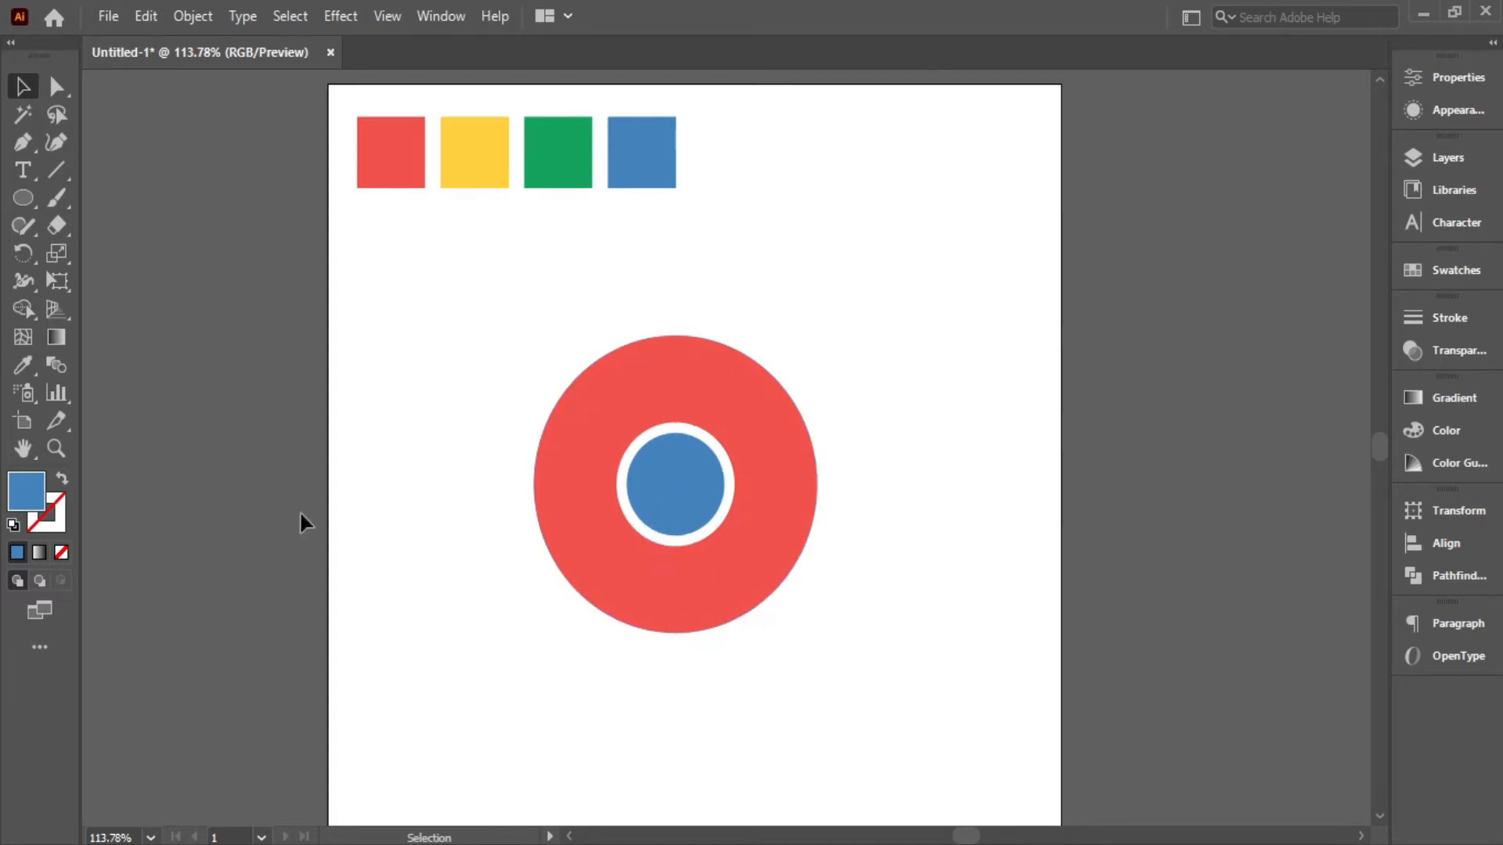
# Step: Create a blue triangle beside the circles using the Polygon tool with a 50 px radius and 3 sides
pyautogui.click(25, 196)
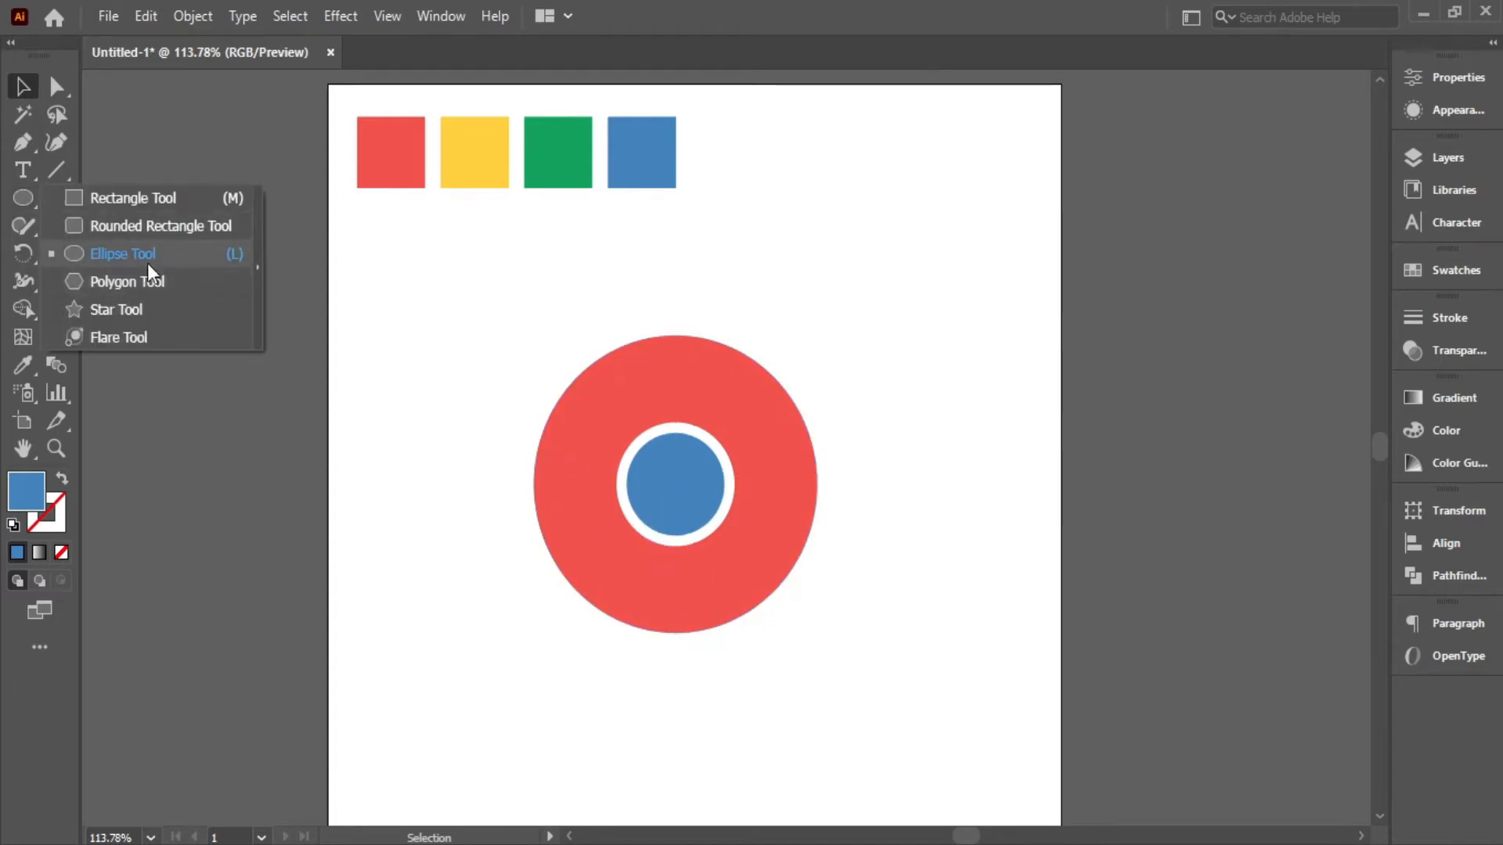
pyautogui.click(149, 279)
pyautogui.click(889, 279)
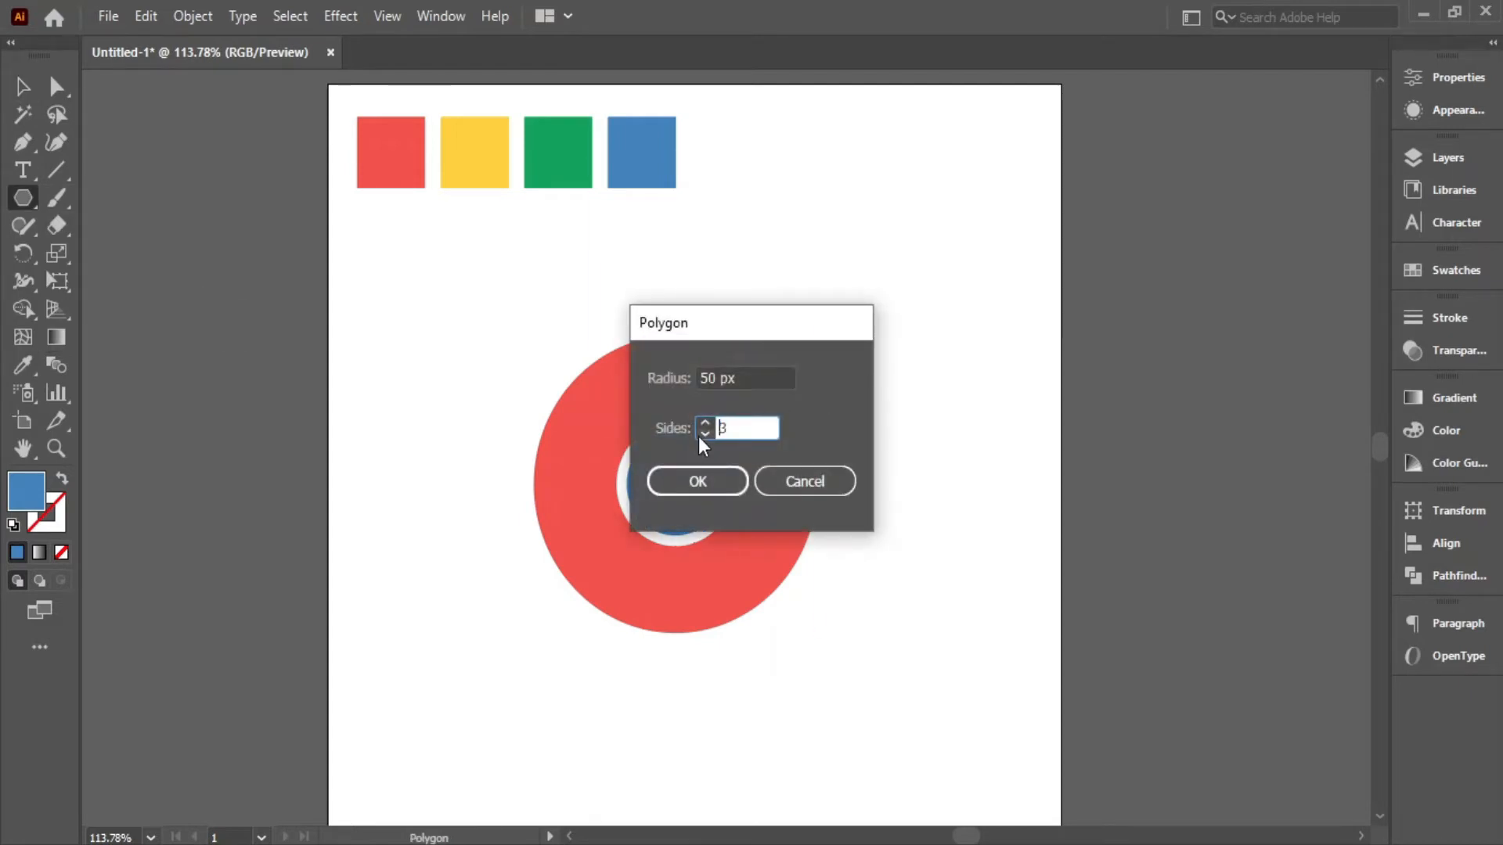
pyautogui.click(697, 481)
pyautogui.press('v')
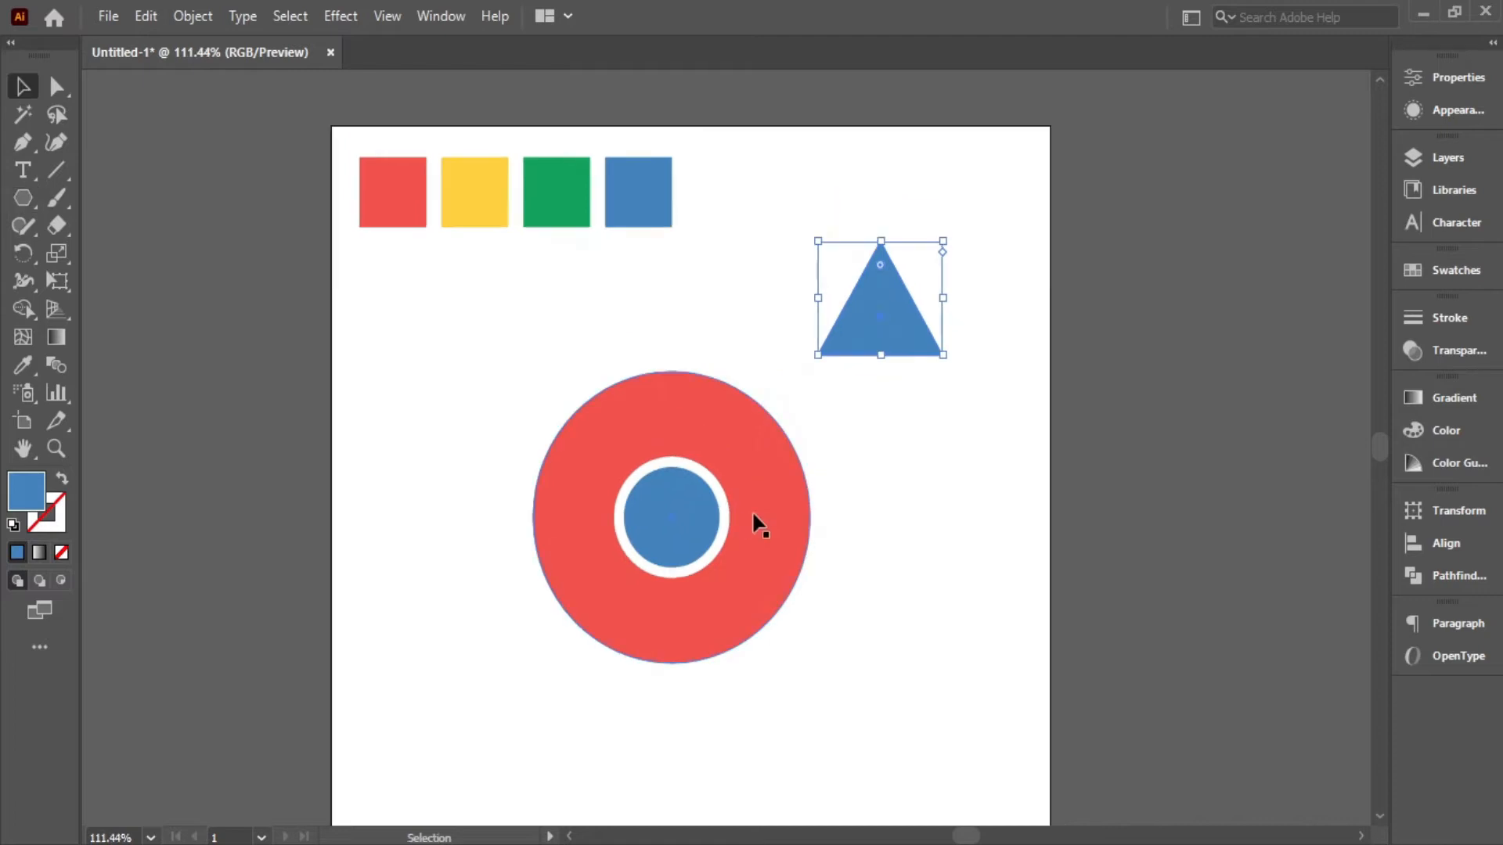
# Step: Show the rulers and place a horizontal guide through the centre of the concentric circles
pyautogui.click(851, 481)
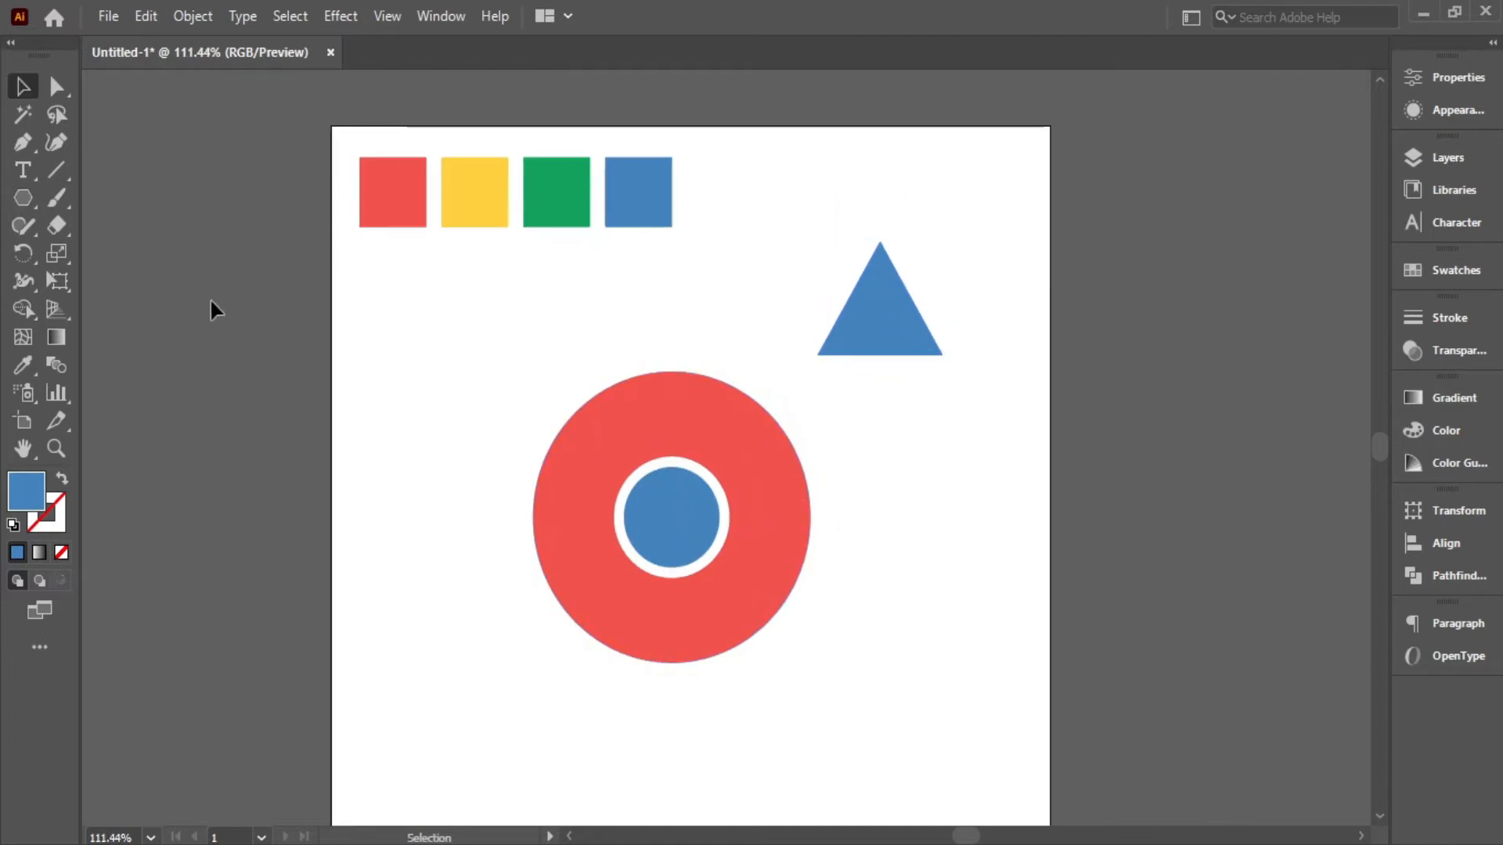
pyautogui.hotkey('ctrl', 'r')
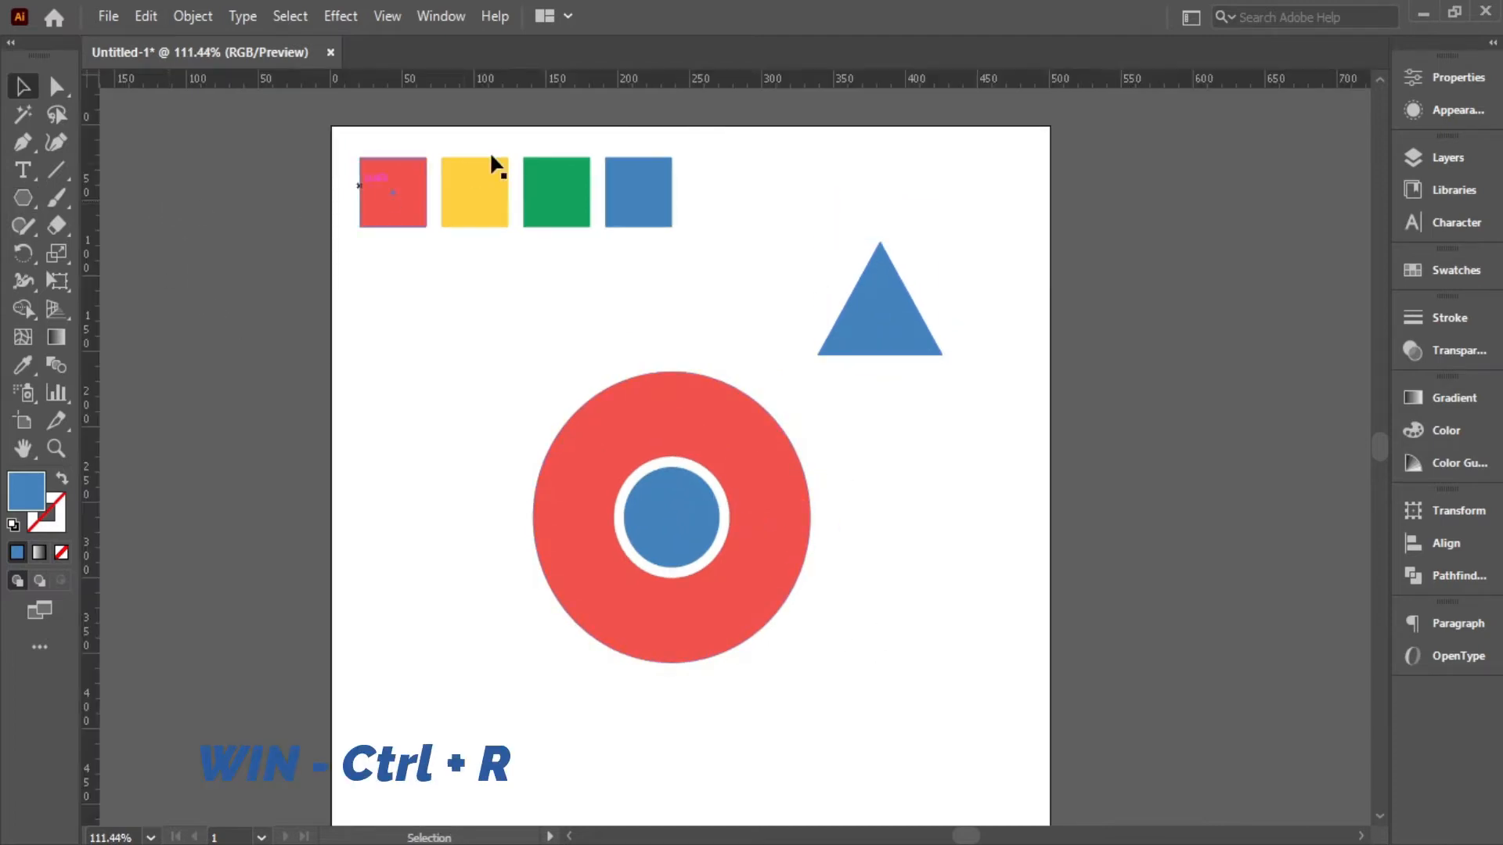
pyautogui.moveTo(689, 350); pyautogui.dragTo(793, 381)
pyautogui.moveTo(767, 658); pyautogui.dragTo(727, 481)
pyautogui.scroll(1, 681, 493)
pyautogui.moveTo(634, 81); pyautogui.dragTo(636, 396)
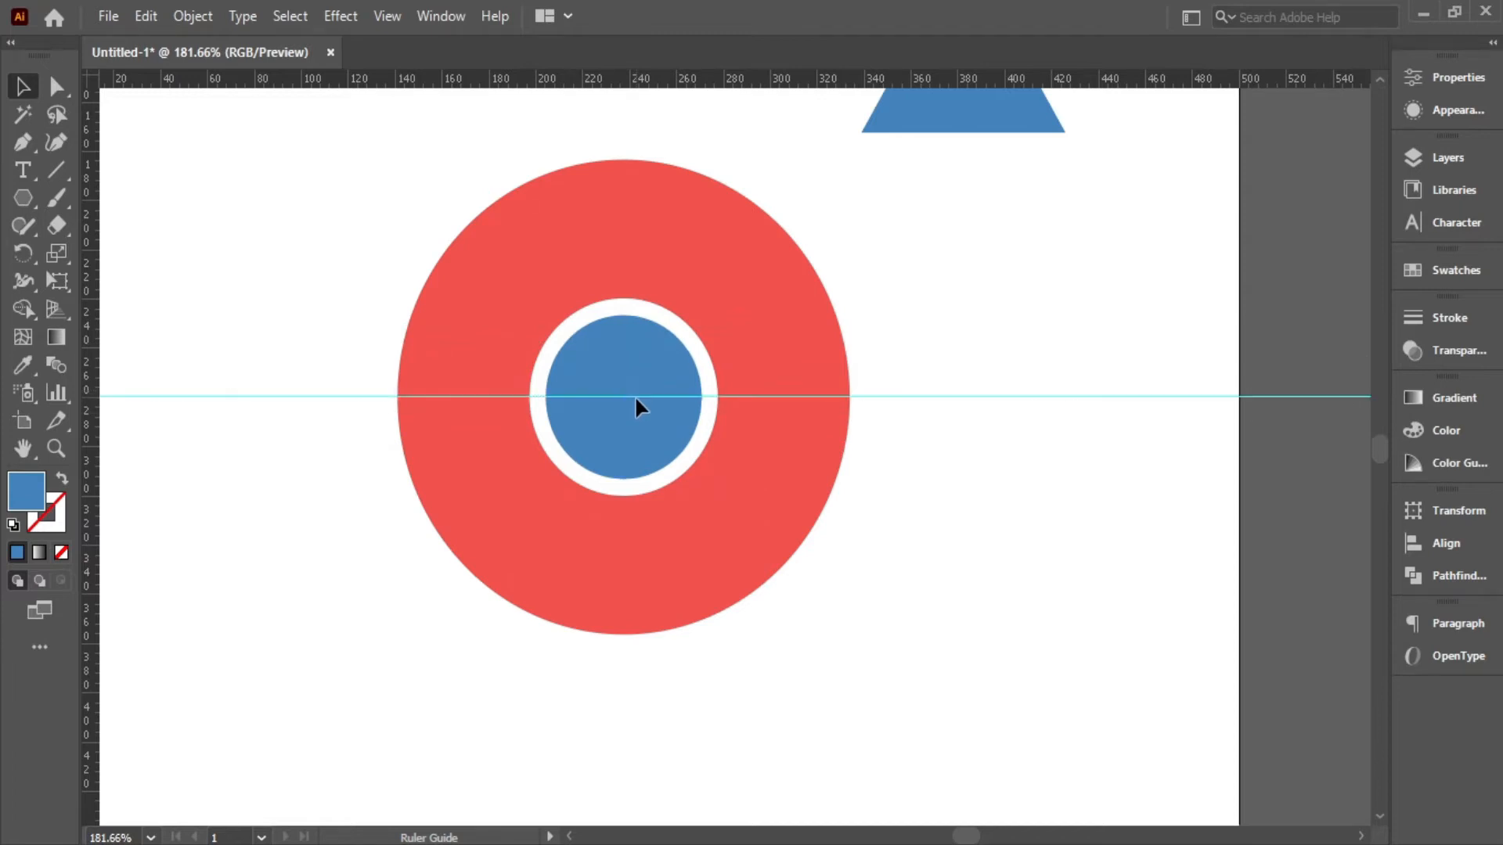
pyautogui.click(646, 366)
pyautogui.moveTo(661, 493); pyautogui.dragTo(822, 516)
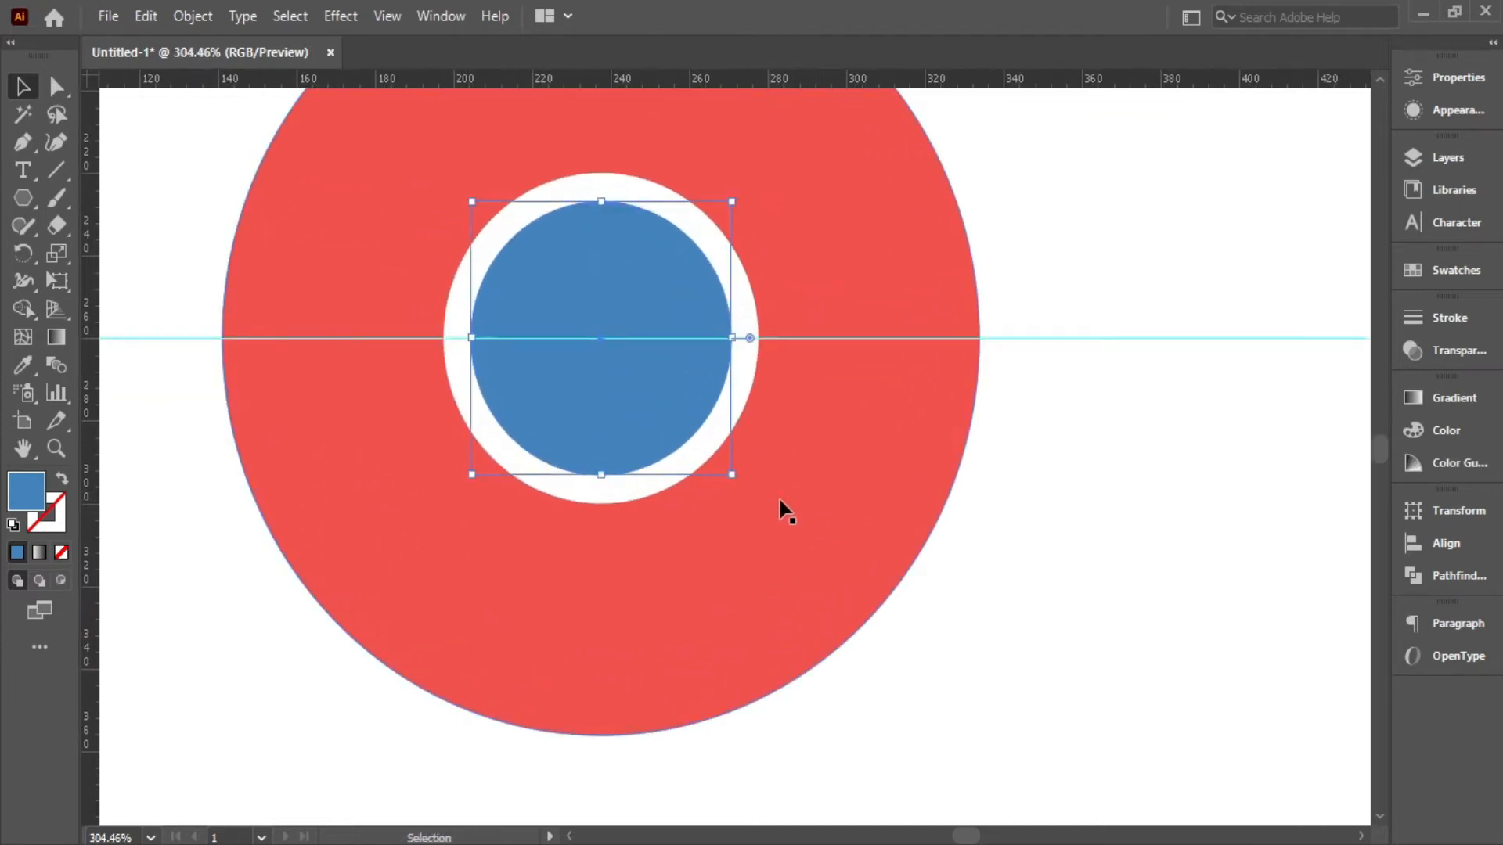
pyautogui.moveTo(487, 414); pyautogui.dragTo(644, 449)
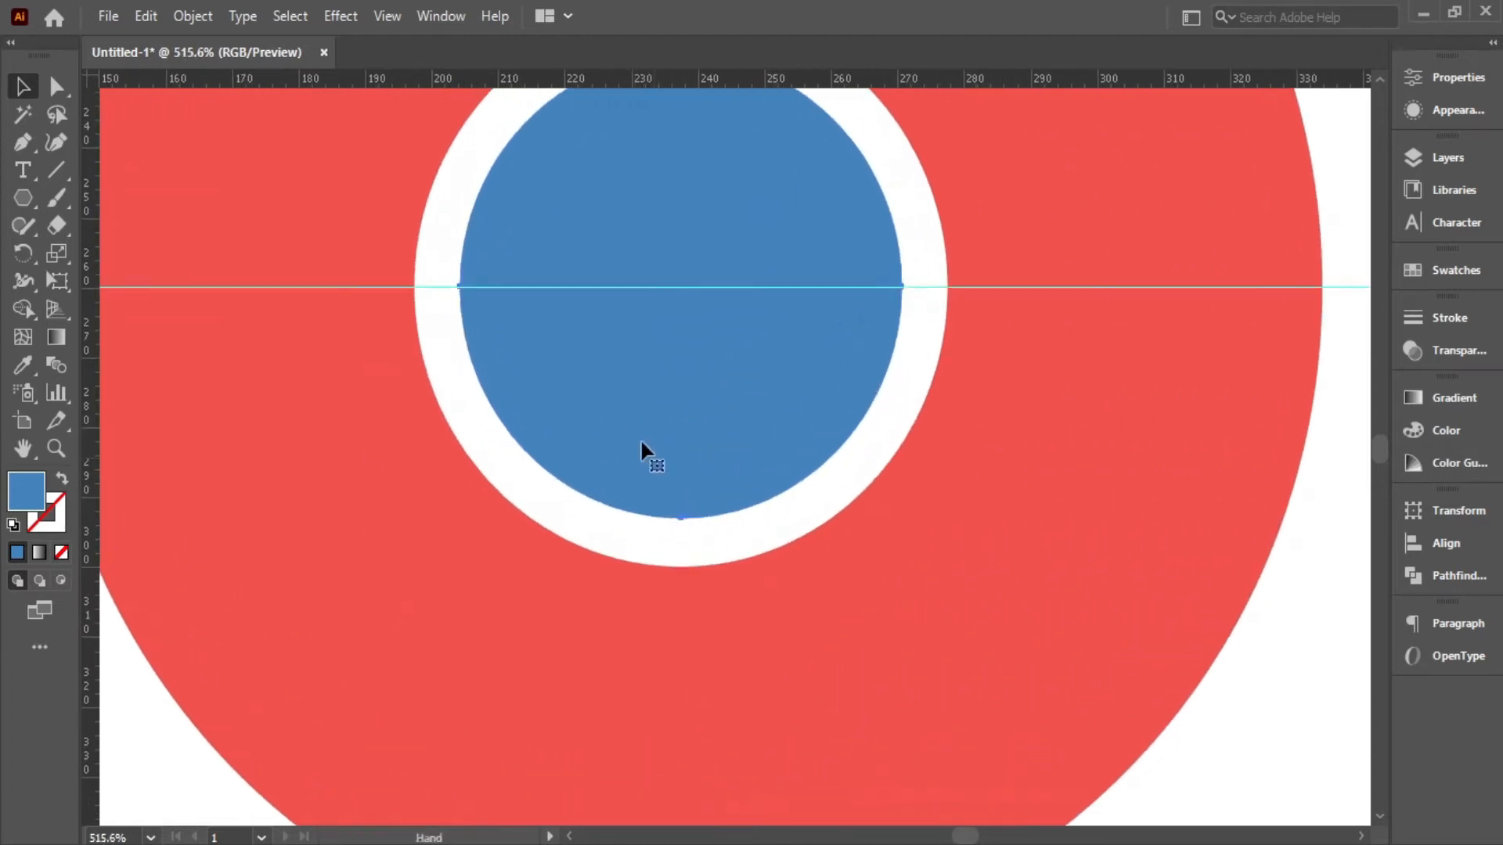
pyautogui.moveTo(555, 287); pyautogui.dragTo(554, 280)
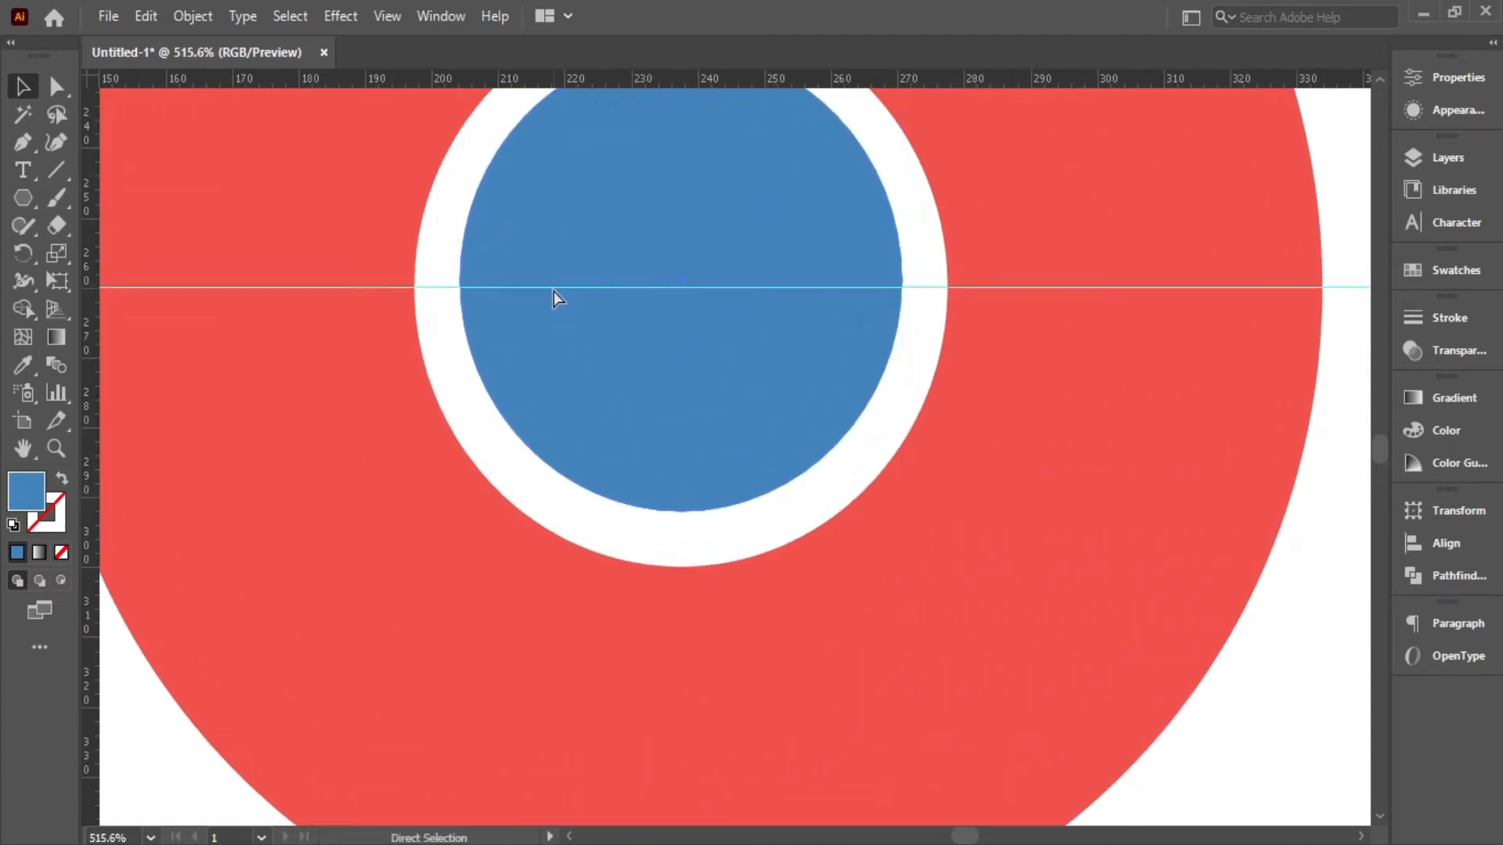
pyautogui.hotkey('ctrl', 'z')
pyautogui.click(981, 235)
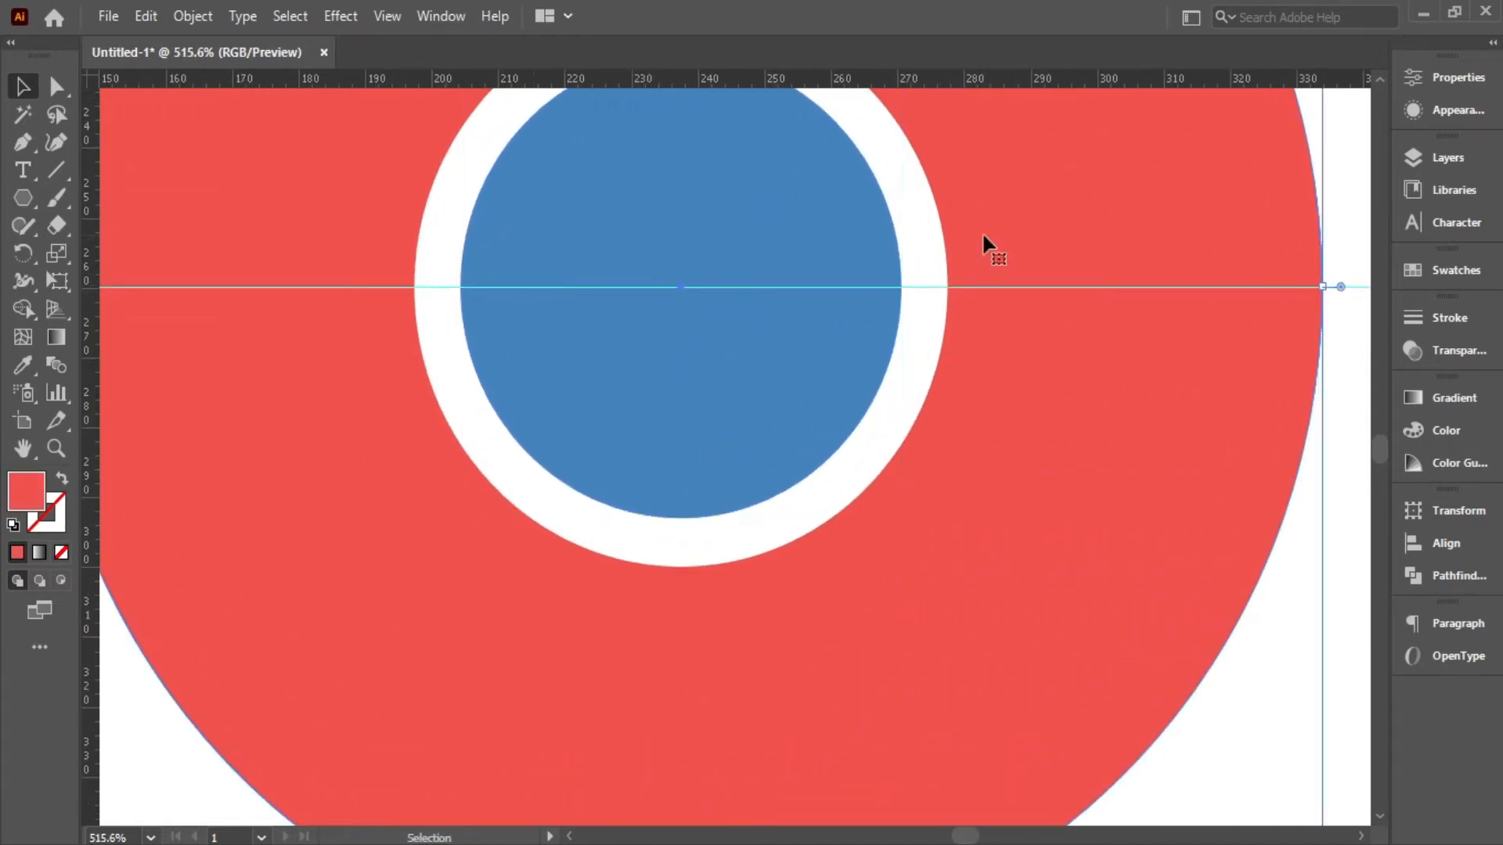
# Step: Unlock the guides and fine-tune the horizontal guide so it passes exactly through the blue circle's centre
pyautogui.click(783, 317)
pyautogui.click(396, 17)
pyautogui.moveTo(634, 773)
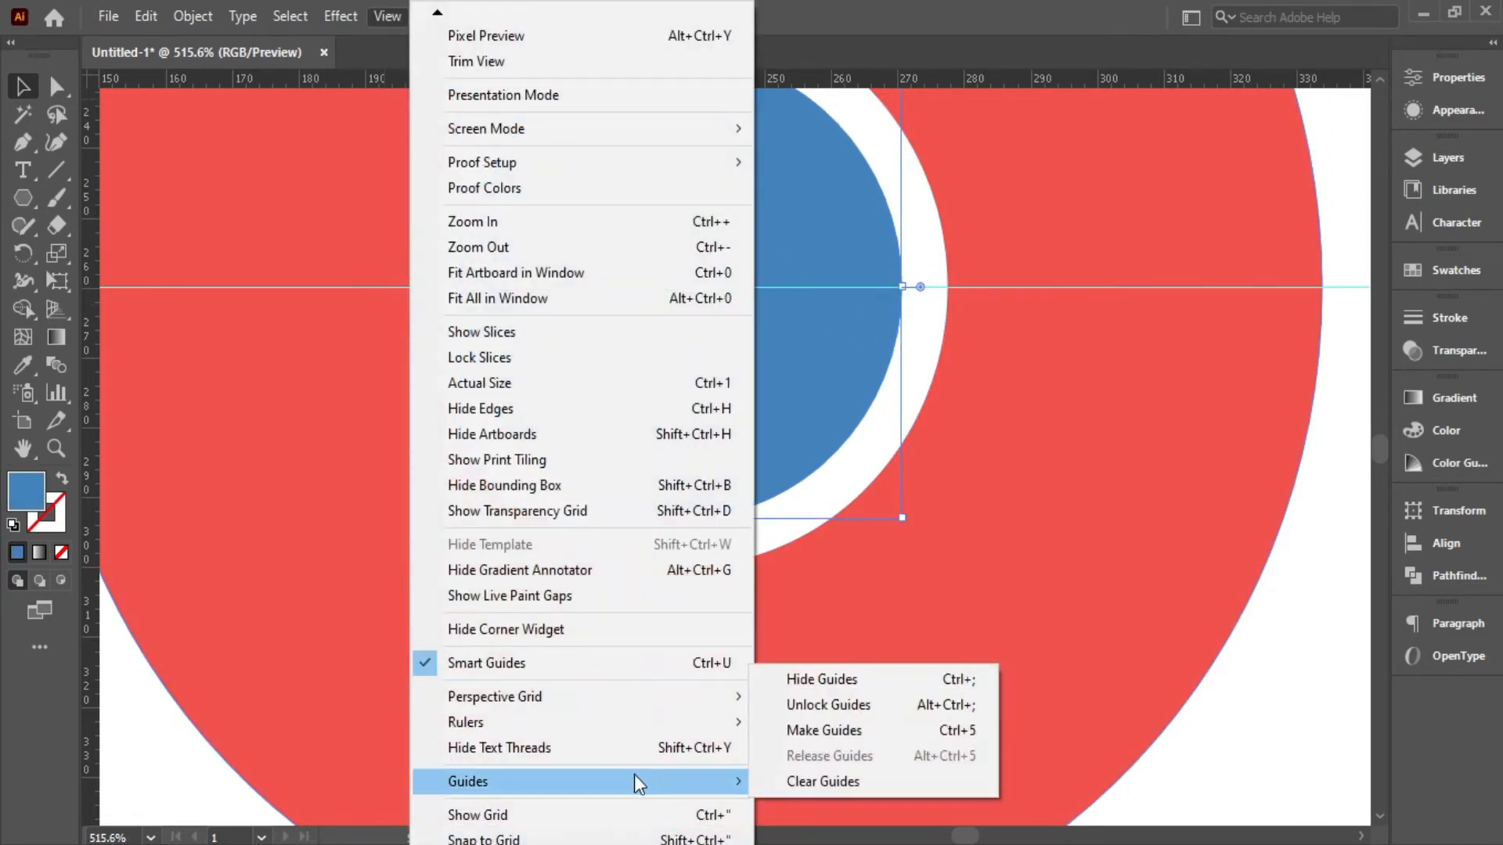
pyautogui.click(839, 706)
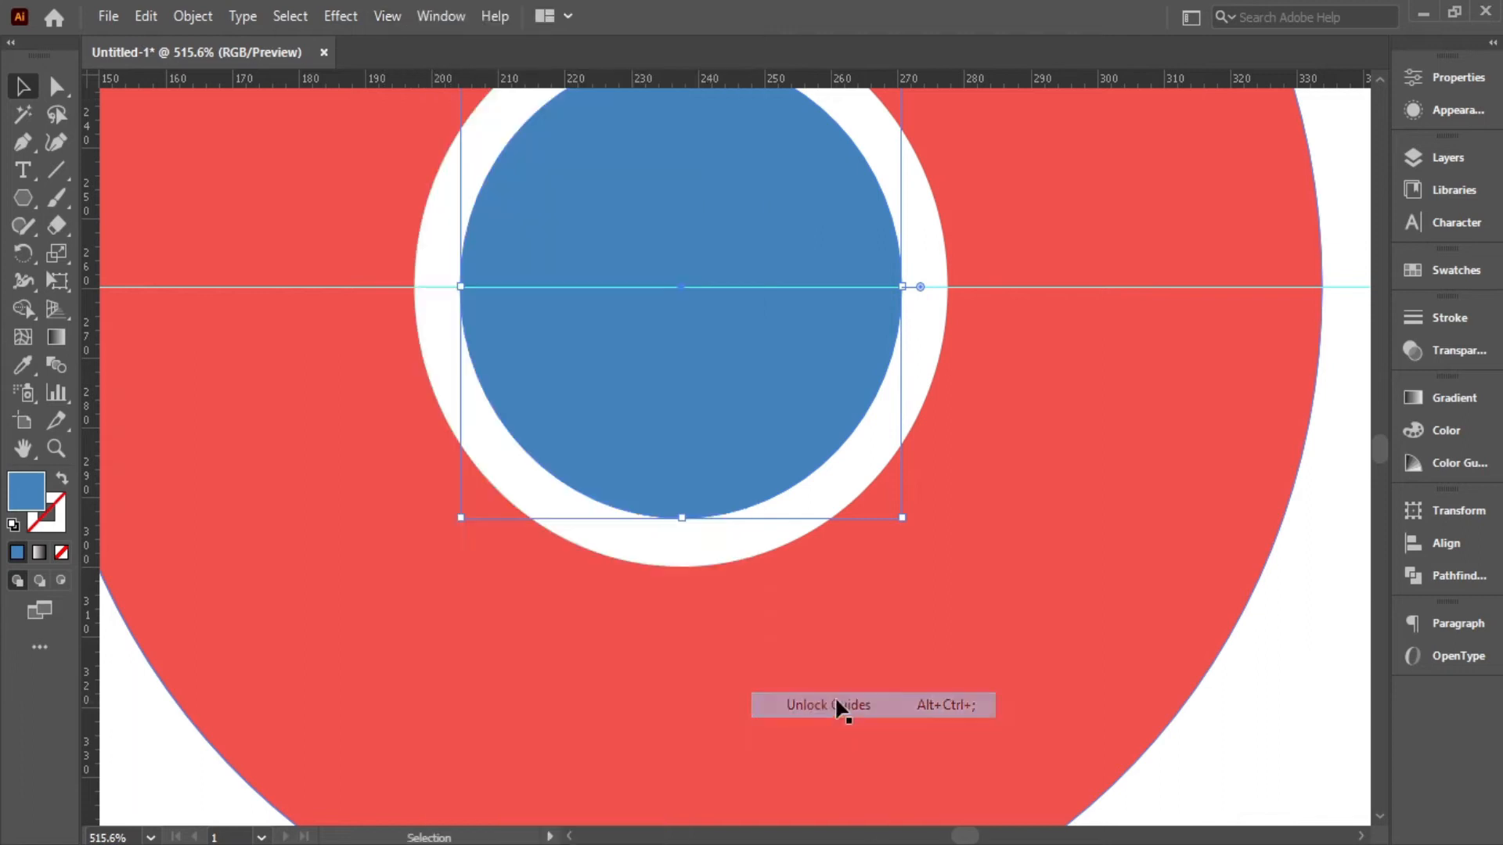
pyautogui.scroll(2, 653, 409)
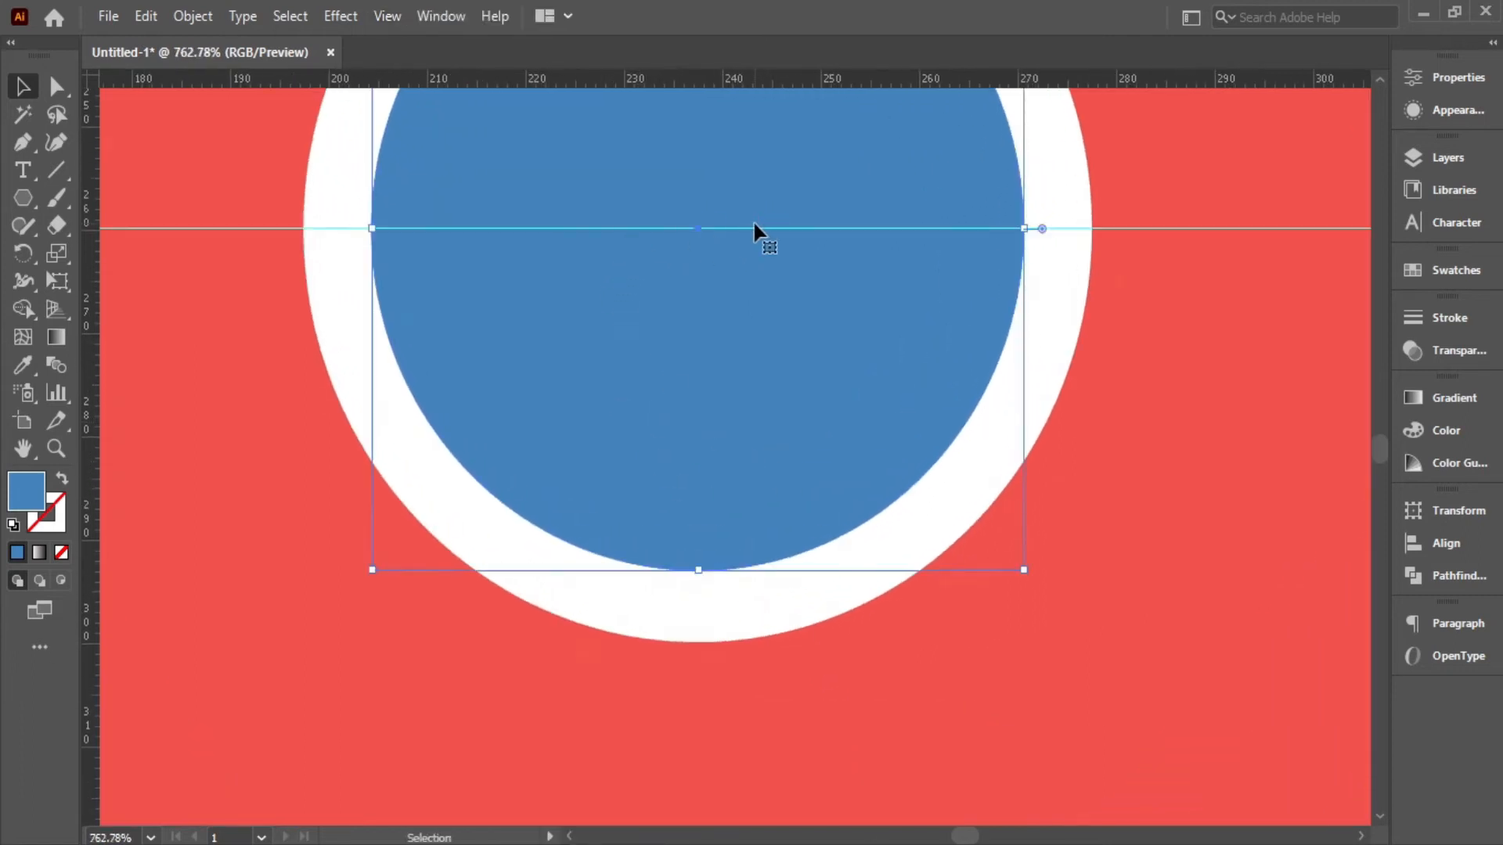
pyautogui.scroll(2, 679, 236)
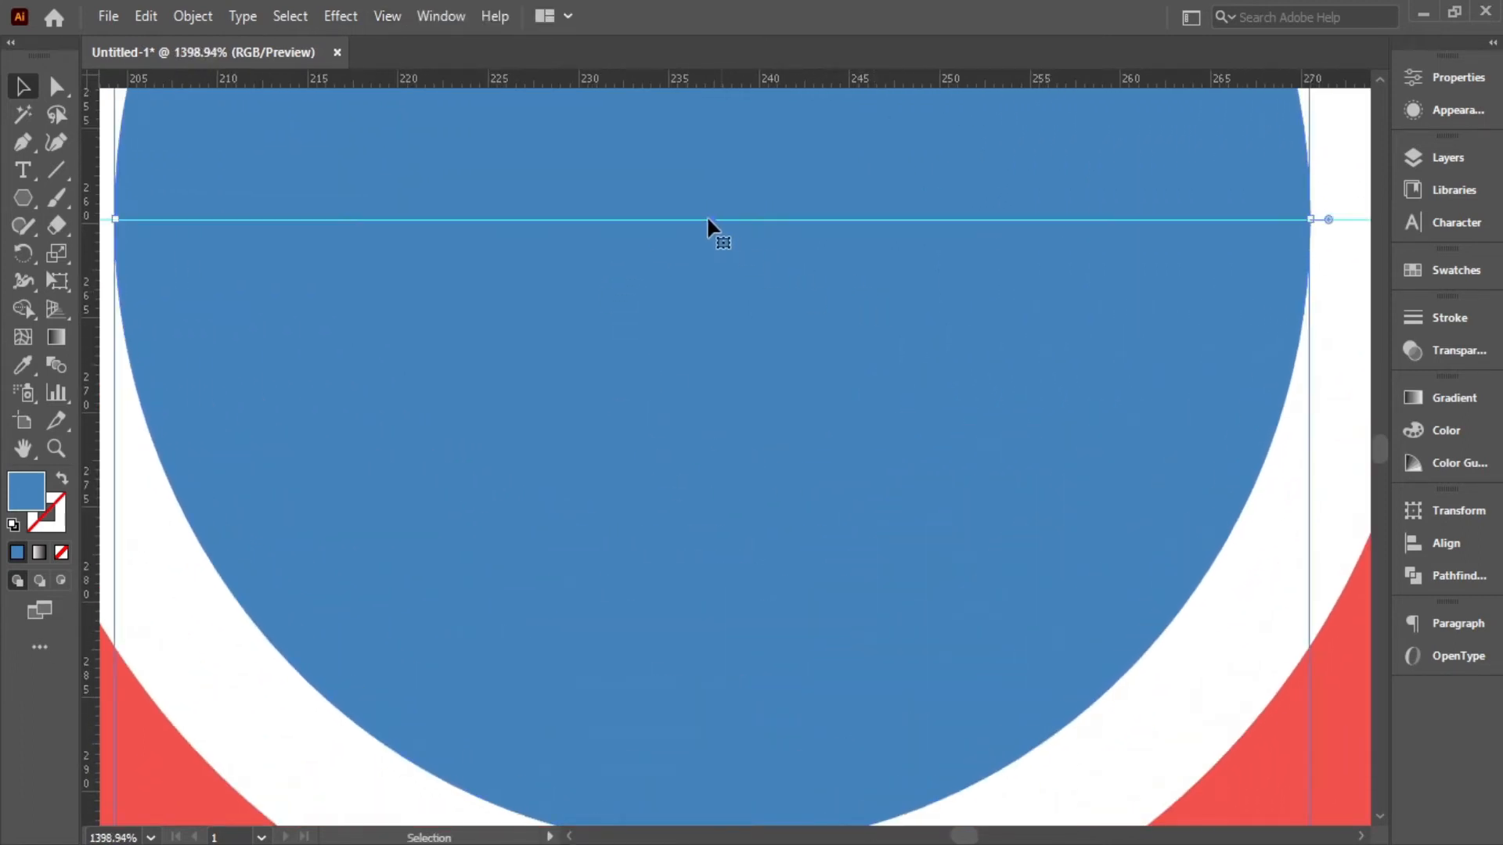
pyautogui.moveTo(737, 220)
pyautogui.mouseDown()
pyautogui.moveTo(743, 236)
pyautogui.moveTo(744, 223)
pyautogui.mouseUp()
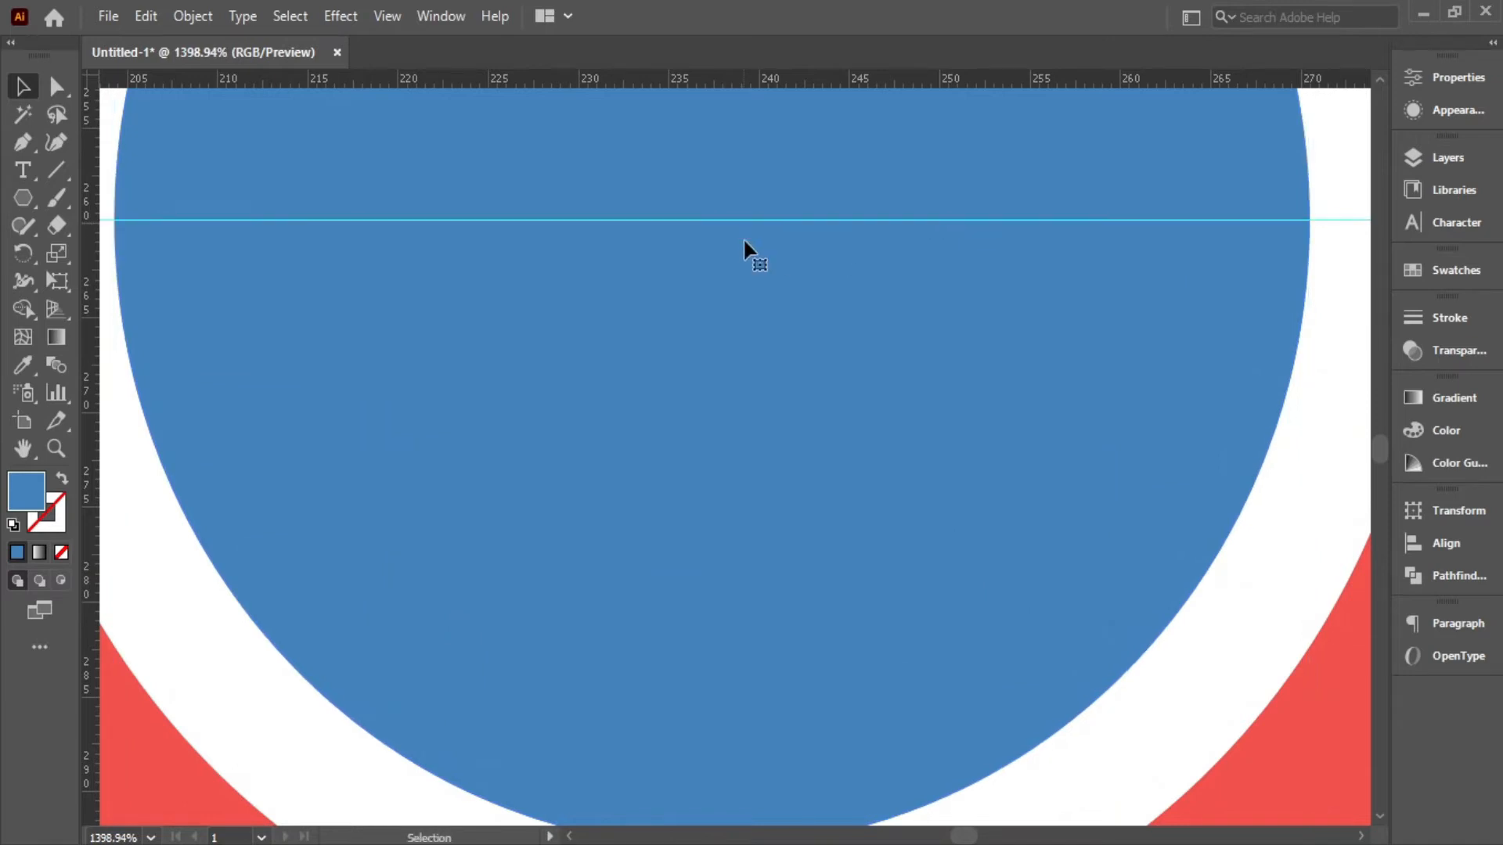
pyautogui.scroll(-5, 744, 240)
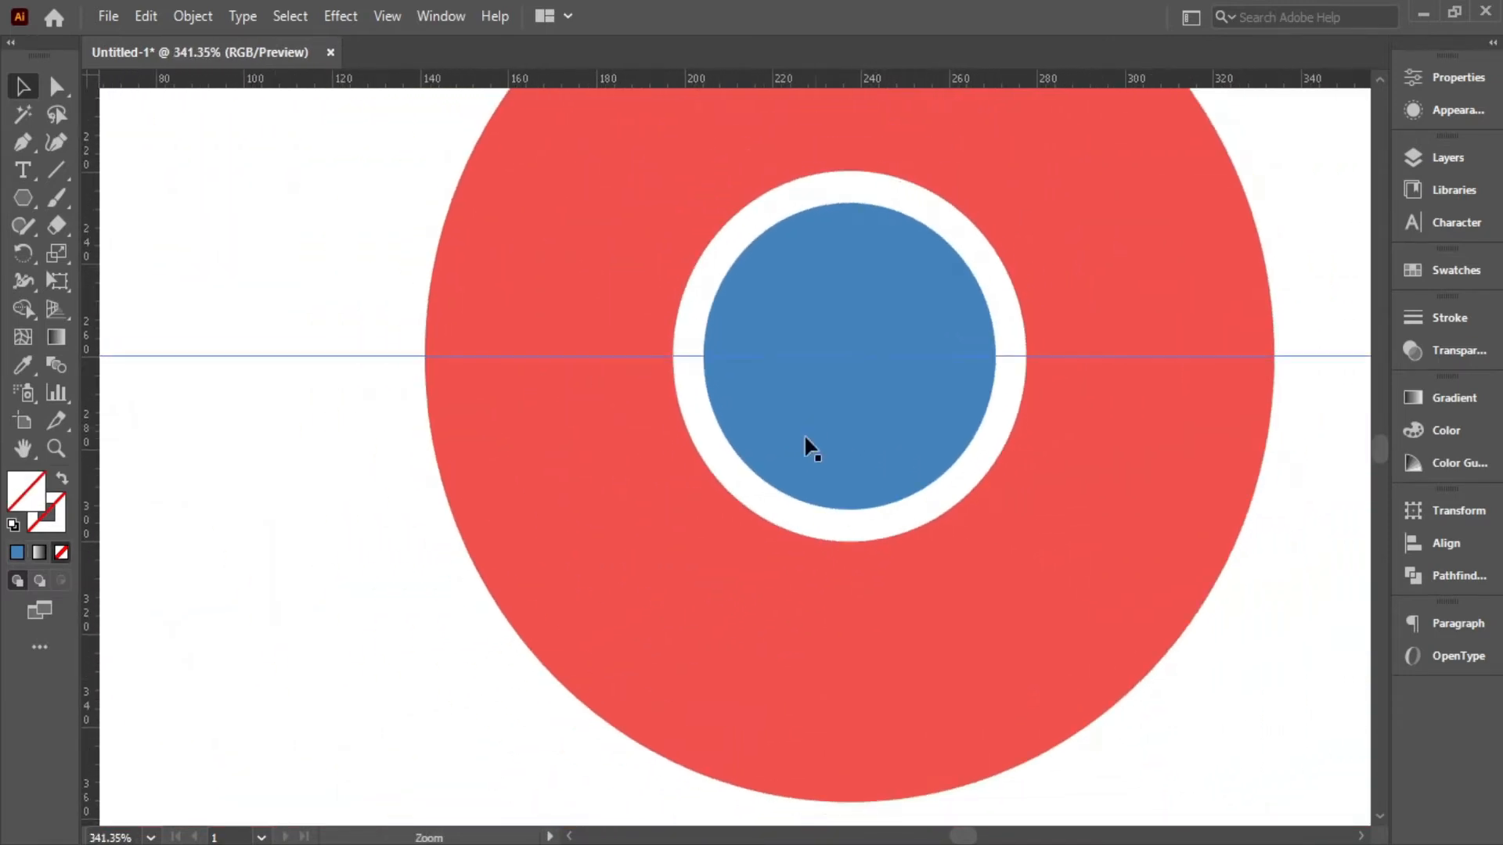
# Step: Place a vertical guide through the centre of the circles so it crosses the horizontal guide there
pyautogui.moveTo(91, 513); pyautogui.dragTo(751, 470)
pyautogui.moveTo(861, 469); pyautogui.dragTo(1104, 548)
pyautogui.click(909, 493)
pyautogui.hotkey('ctrl', 'space')
pyautogui.moveTo(820, 459); pyautogui.dragTo(812, 460)
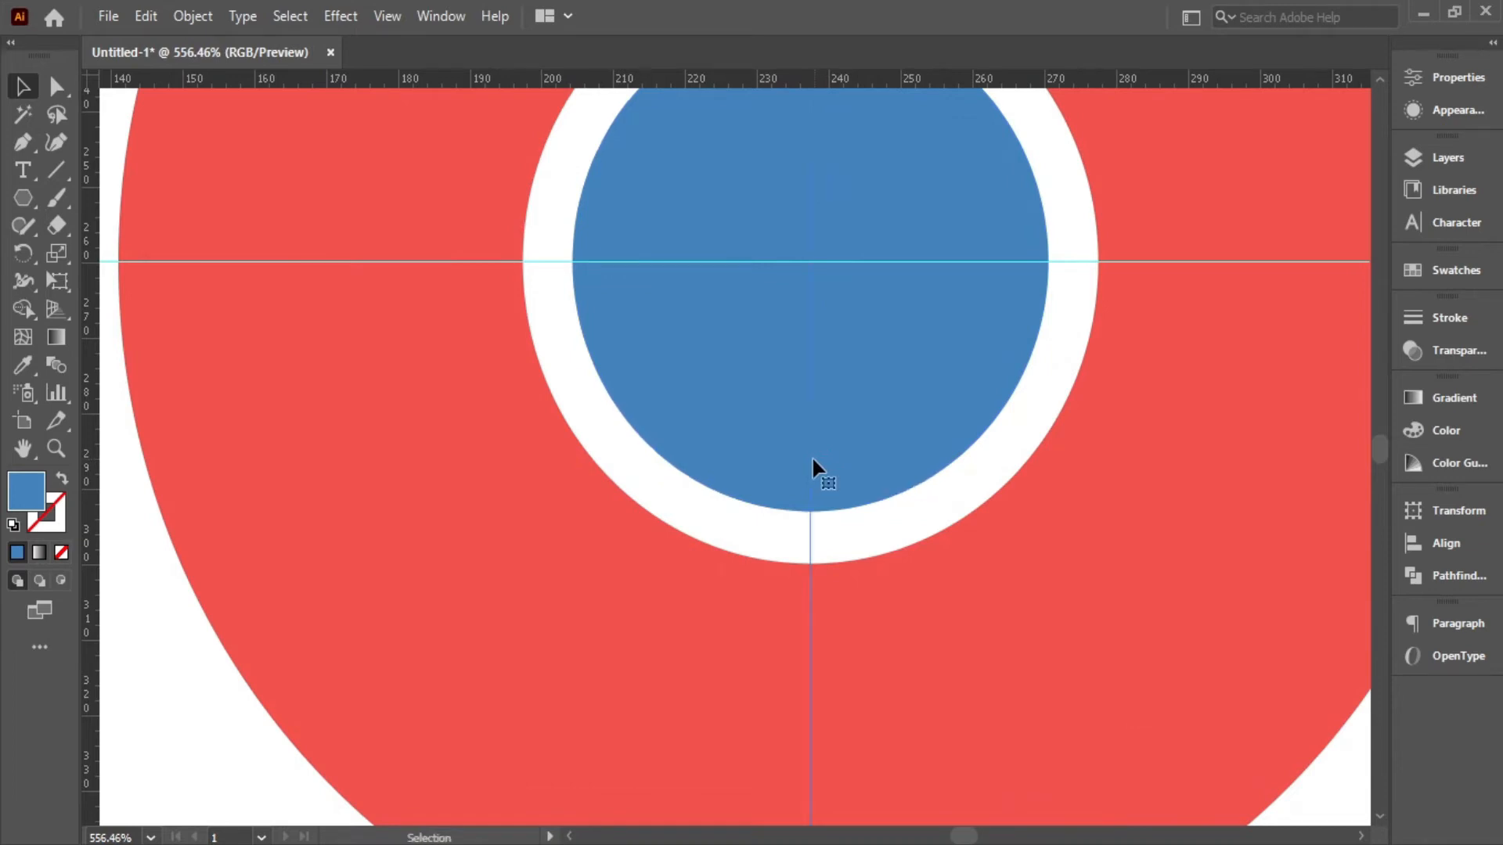
pyautogui.hotkey('ctrl', 'space')
pyautogui.moveTo(1000, 551); pyautogui.dragTo(824, 541)
pyautogui.press('space')
pyautogui.moveTo(936, 569); pyautogui.dragTo(657, 589)
pyautogui.hotkey('ctrl', 'space')
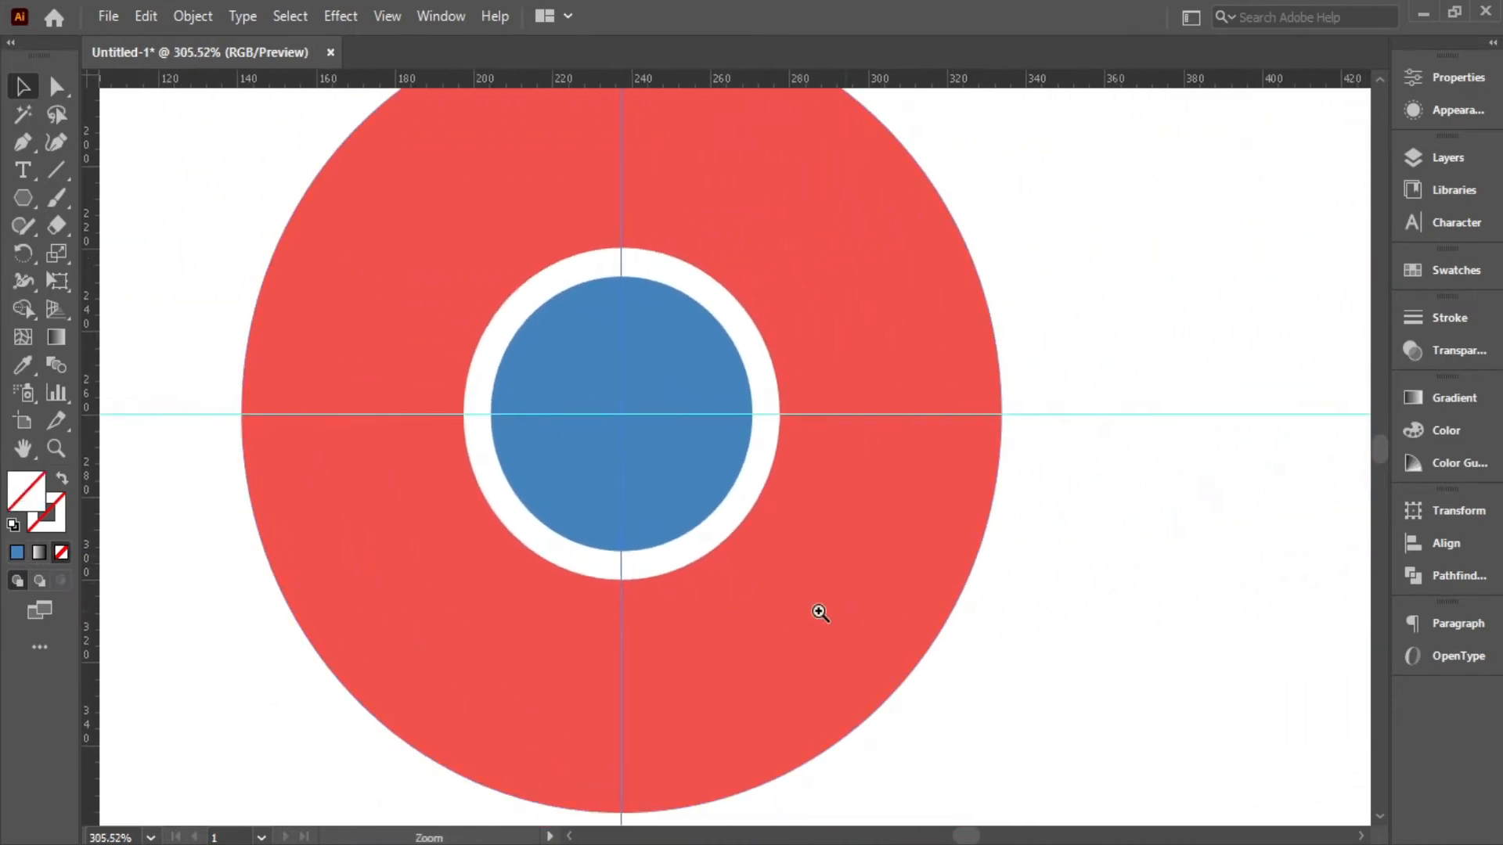
pyautogui.moveTo(831, 613); pyautogui.dragTo(720, 614)
pyautogui.click(1066, 635)
# Step: Lock both guides crossing at the circles' centre
pyautogui.hotkey('ctrl', 'space')
pyautogui.moveTo(1067, 640); pyautogui.dragTo(957, 640)
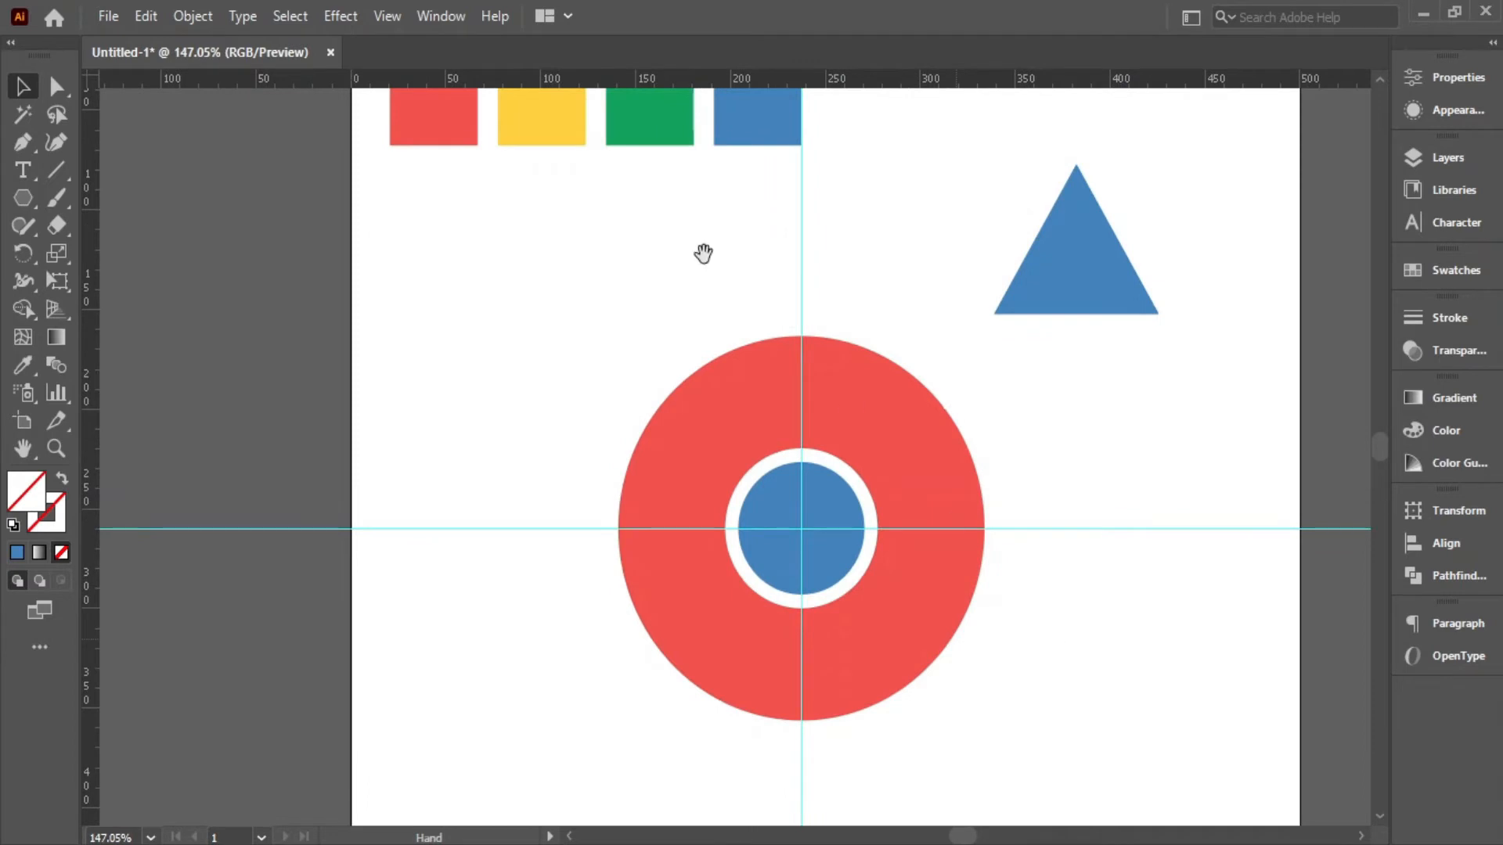
pyautogui.click(384, 22)
pyautogui.moveTo(623, 783)
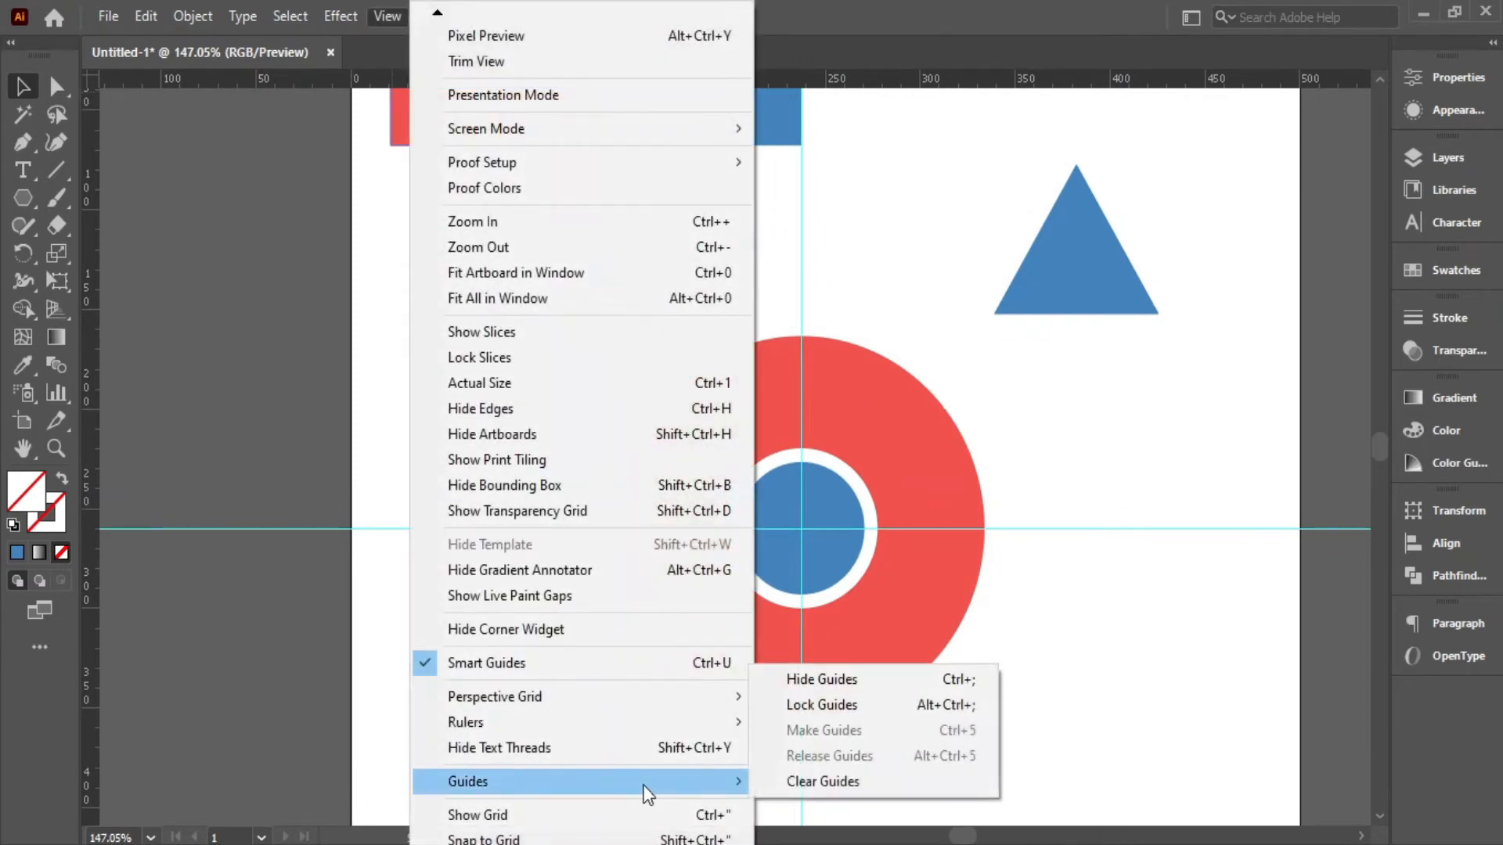
pyautogui.click(818, 709)
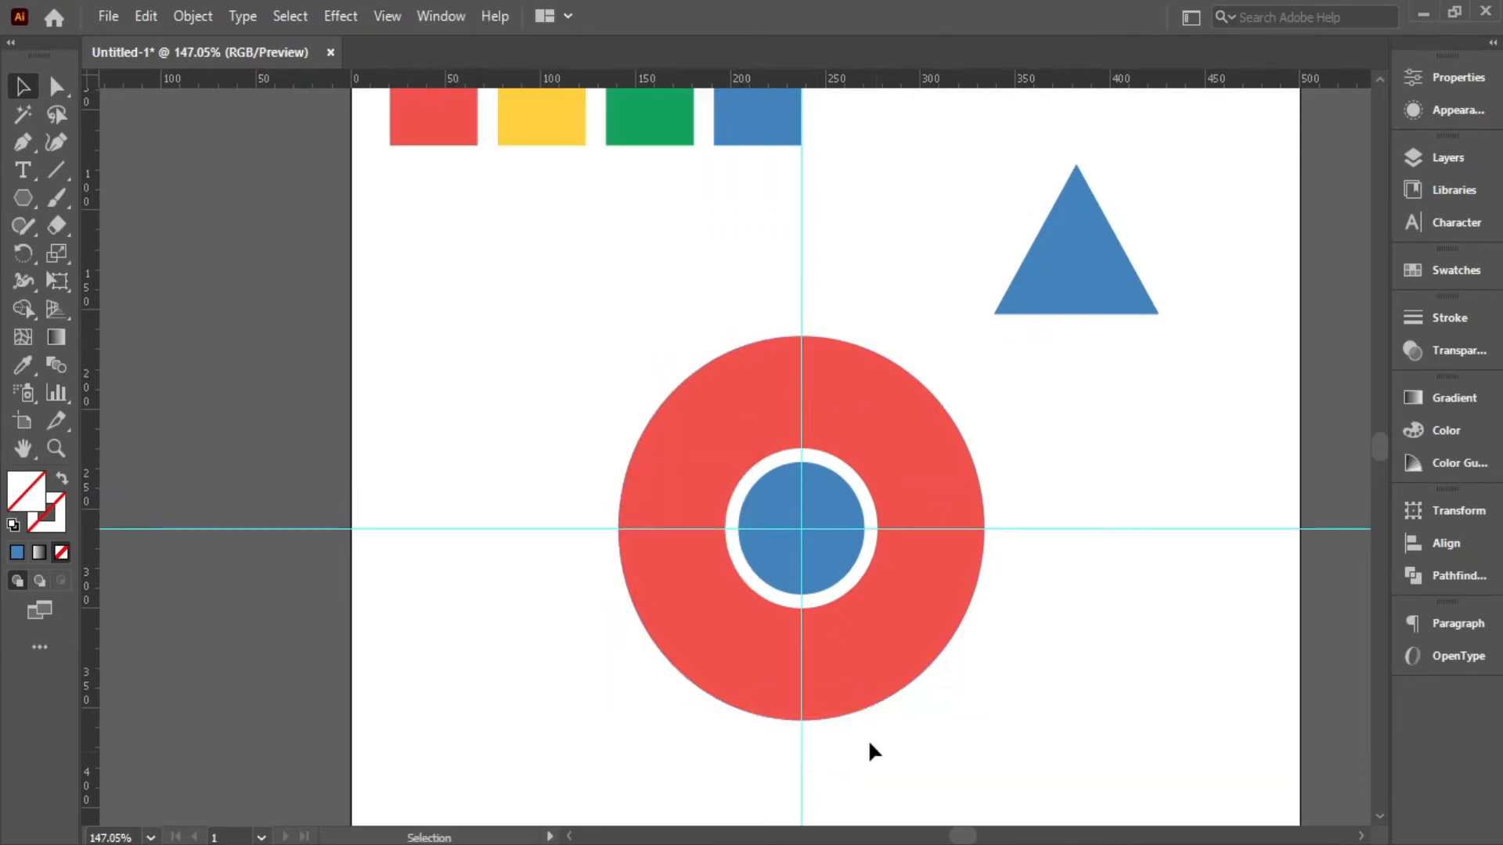
# Step: Move the blue triangle over the circles so its centre sits on the intersection of the two guides
pyautogui.click(1097, 254)
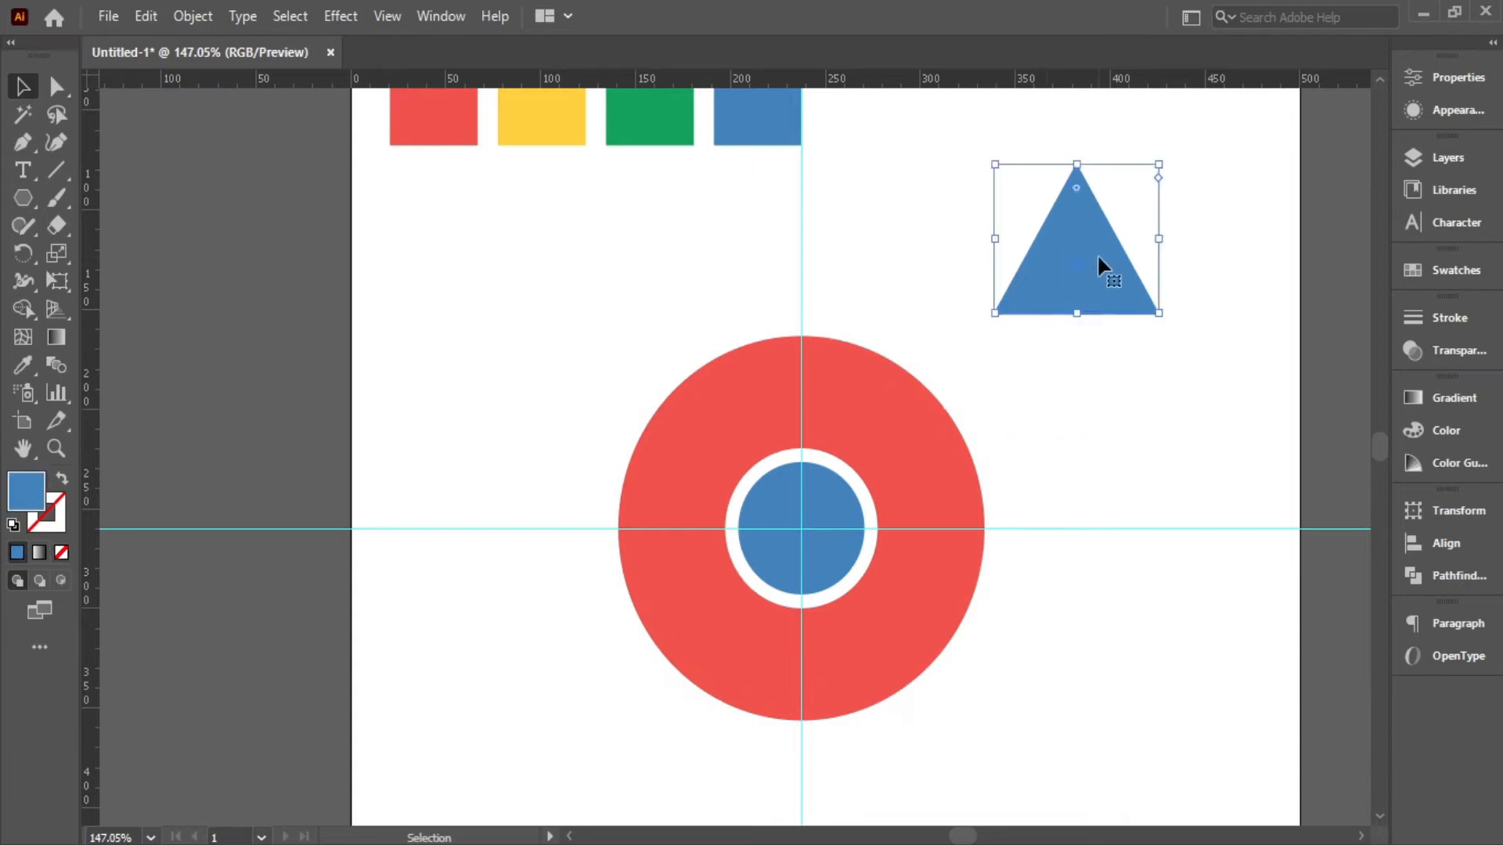
pyautogui.moveTo(1097, 254); pyautogui.dragTo(820, 518)
pyautogui.moveTo(927, 594); pyautogui.dragTo(1037, 635)
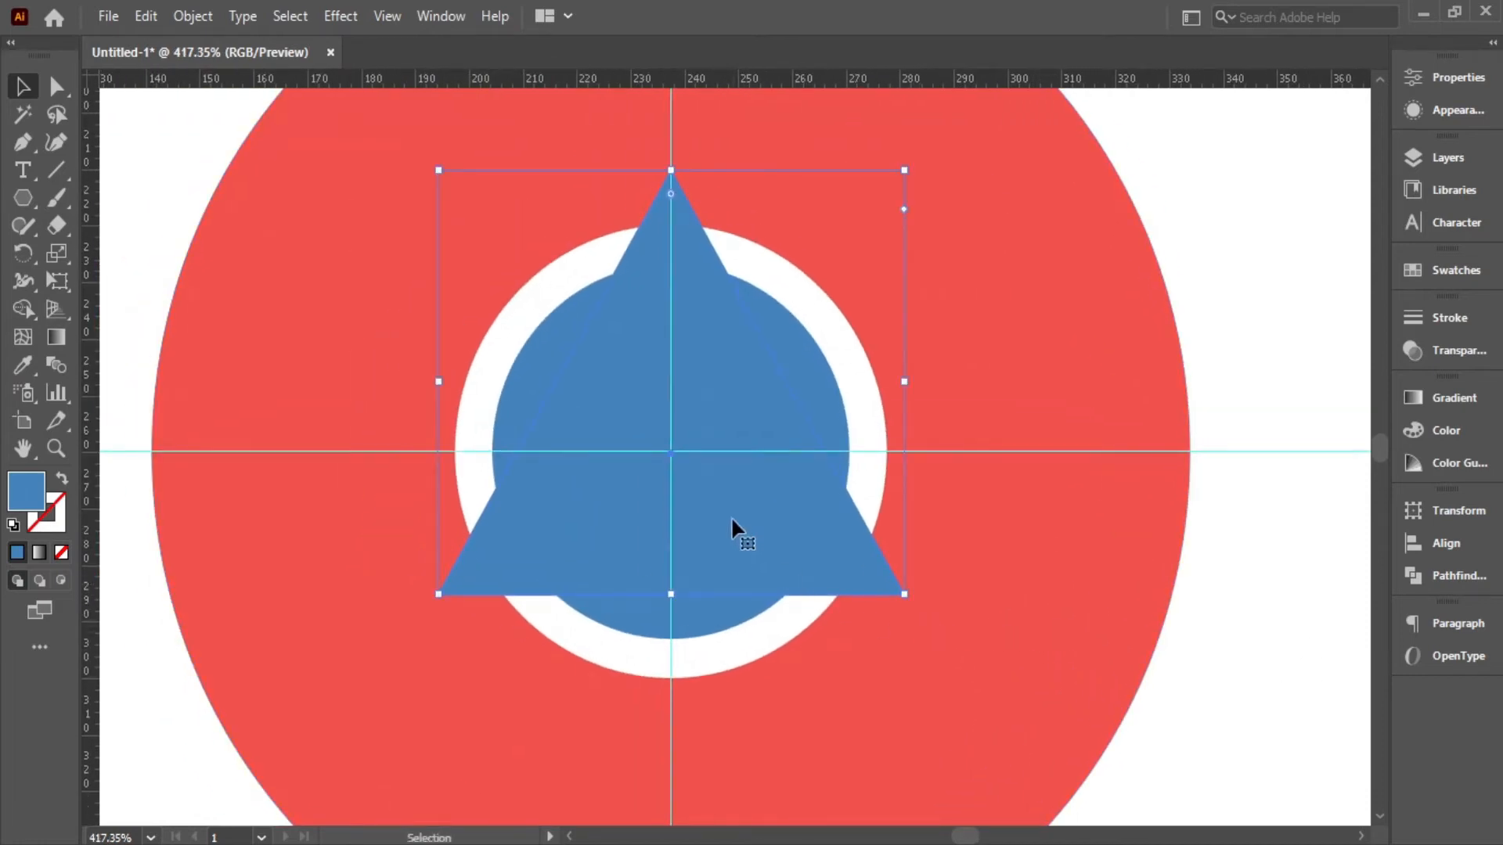
pyautogui.moveTo(731, 514)
pyautogui.mouseDown()
pyautogui.moveTo(729, 538)
pyautogui.moveTo(729, 526)
pyautogui.mouseUp()
pyautogui.moveTo(671, 466); pyautogui.dragTo(671, 454)
# Step: Scale the triangle down proportionally from its centre to about 70 px wide, so its corners meet the white ring's outer edge
pyautogui.moveTo(879, 561); pyautogui.dragTo(731, 537)
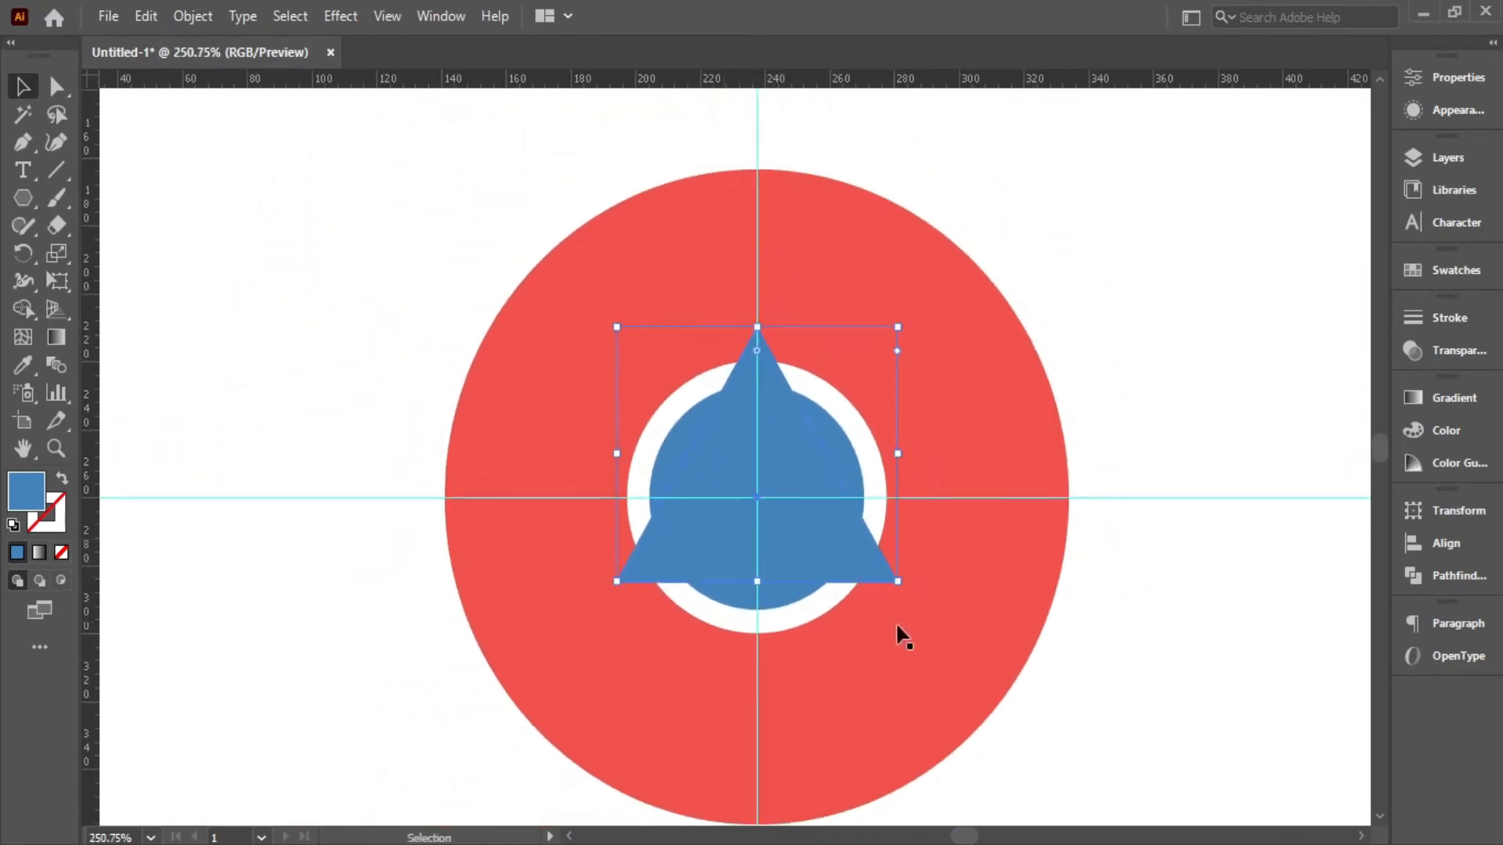
pyautogui.moveTo(891, 663); pyautogui.dragTo(741, 698)
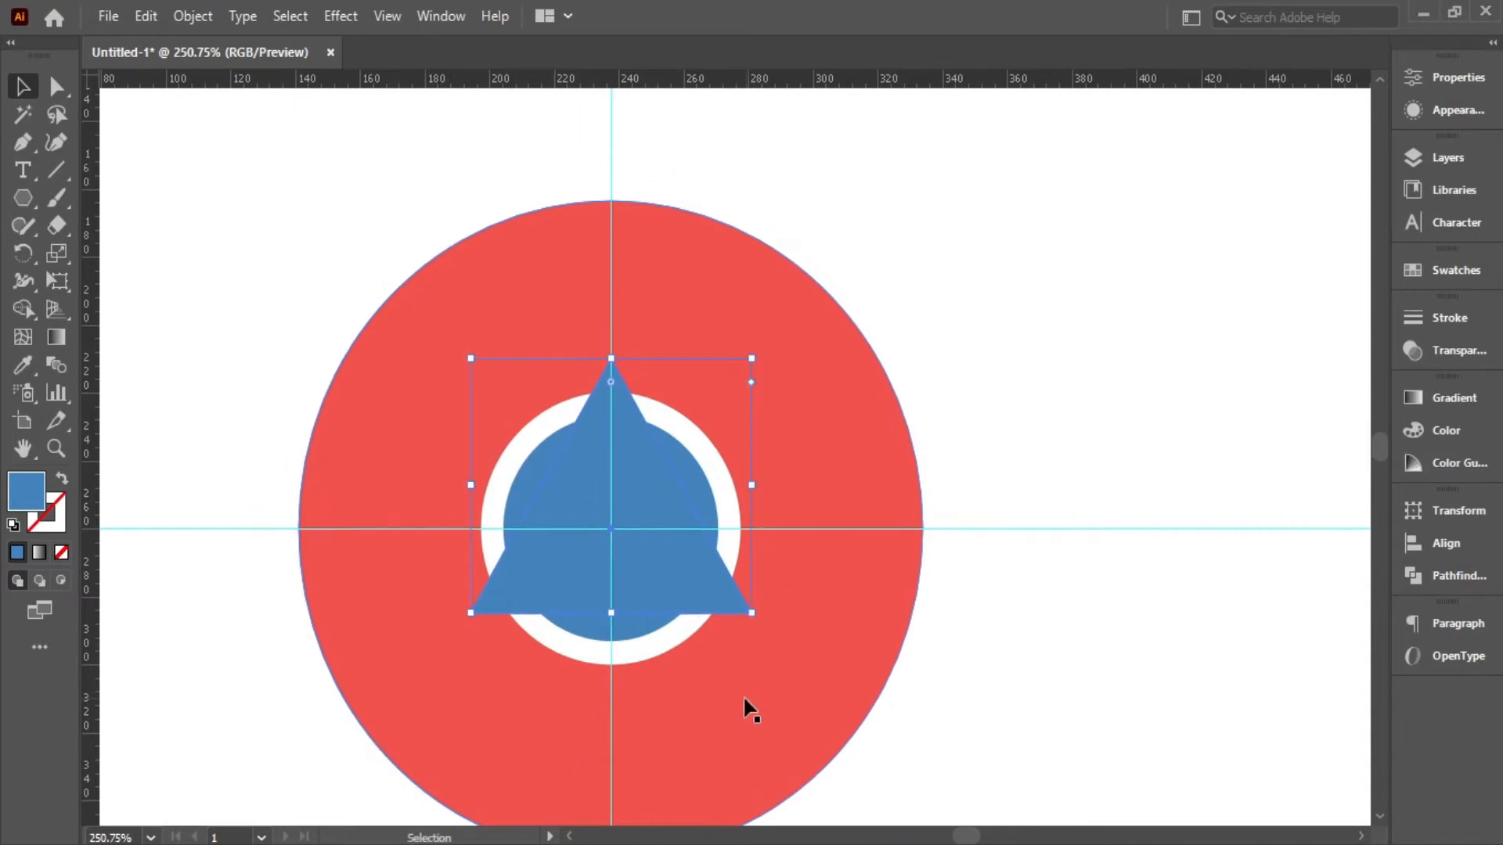
pyautogui.hotkey('ctrl', 'space')
pyautogui.moveTo(622, 678); pyautogui.dragTo(715, 691)
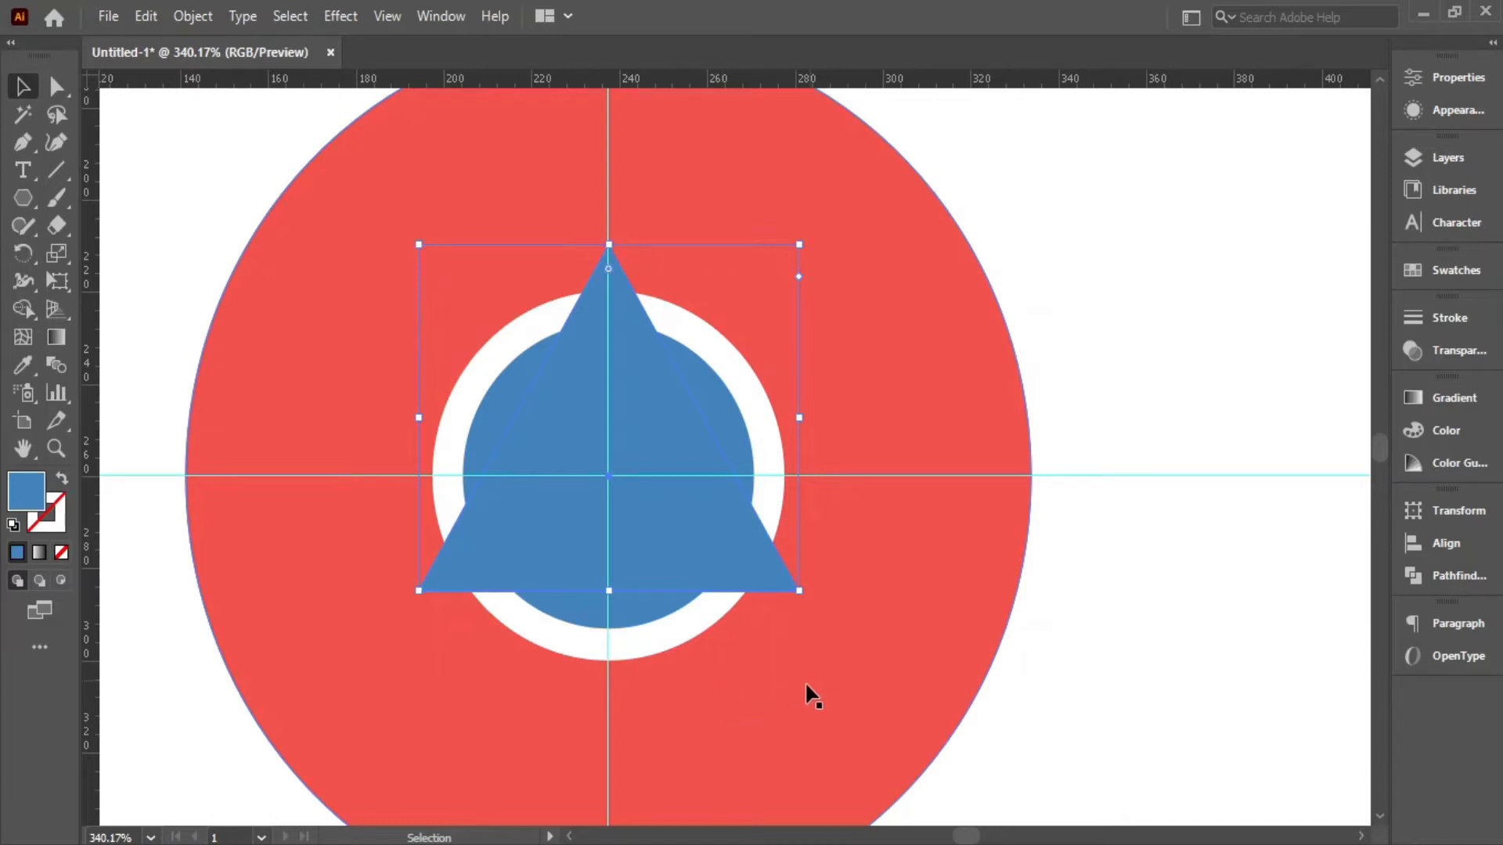
pyautogui.moveTo(799, 590); pyautogui.dragTo(761, 561)
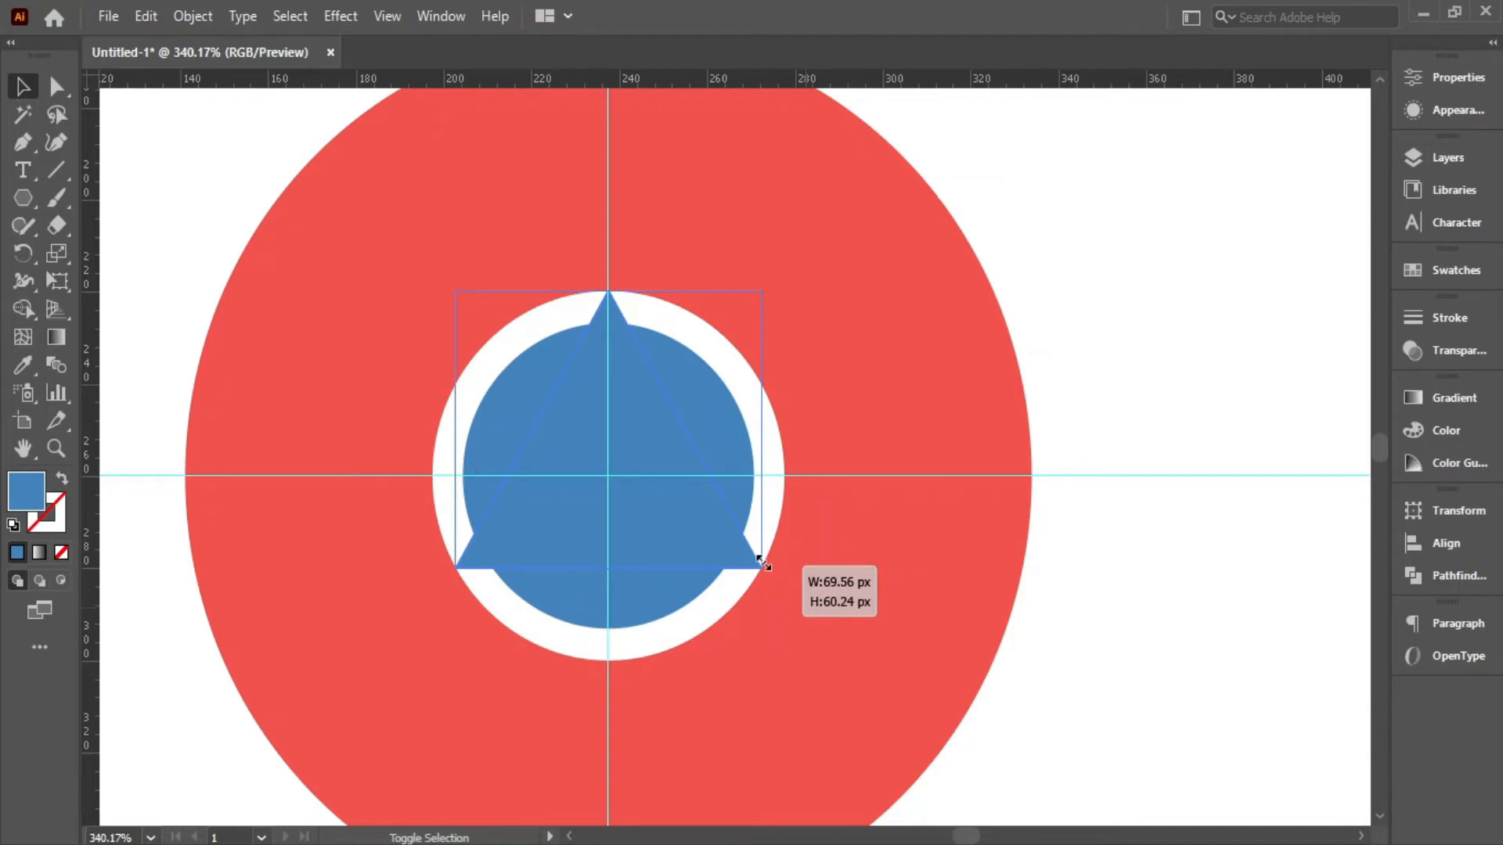
pyautogui.moveTo(762, 561); pyautogui.dragTo(742, 626)
pyautogui.click(811, 596)
# Step: Change the triangle's fill to bright green in the Color Picker
pyautogui.moveTo(588, 249); pyautogui.dragTo(546, 395)
pyautogui.click(647, 436)
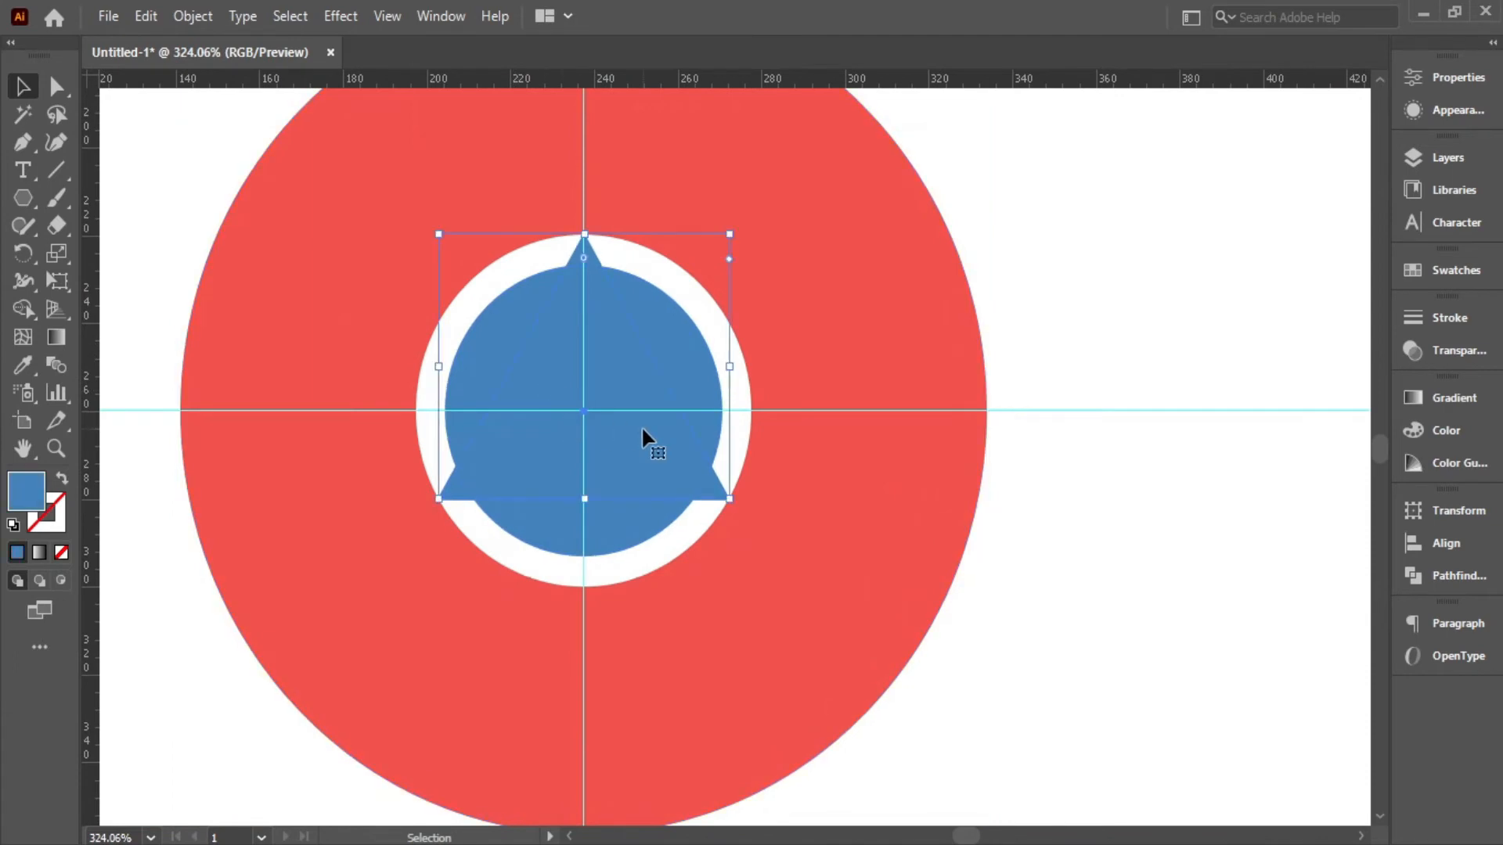
pyautogui.doubleClick(35, 501)
pyautogui.moveTo(470, 353); pyautogui.dragTo(342, 384)
pyautogui.click(858, 261)
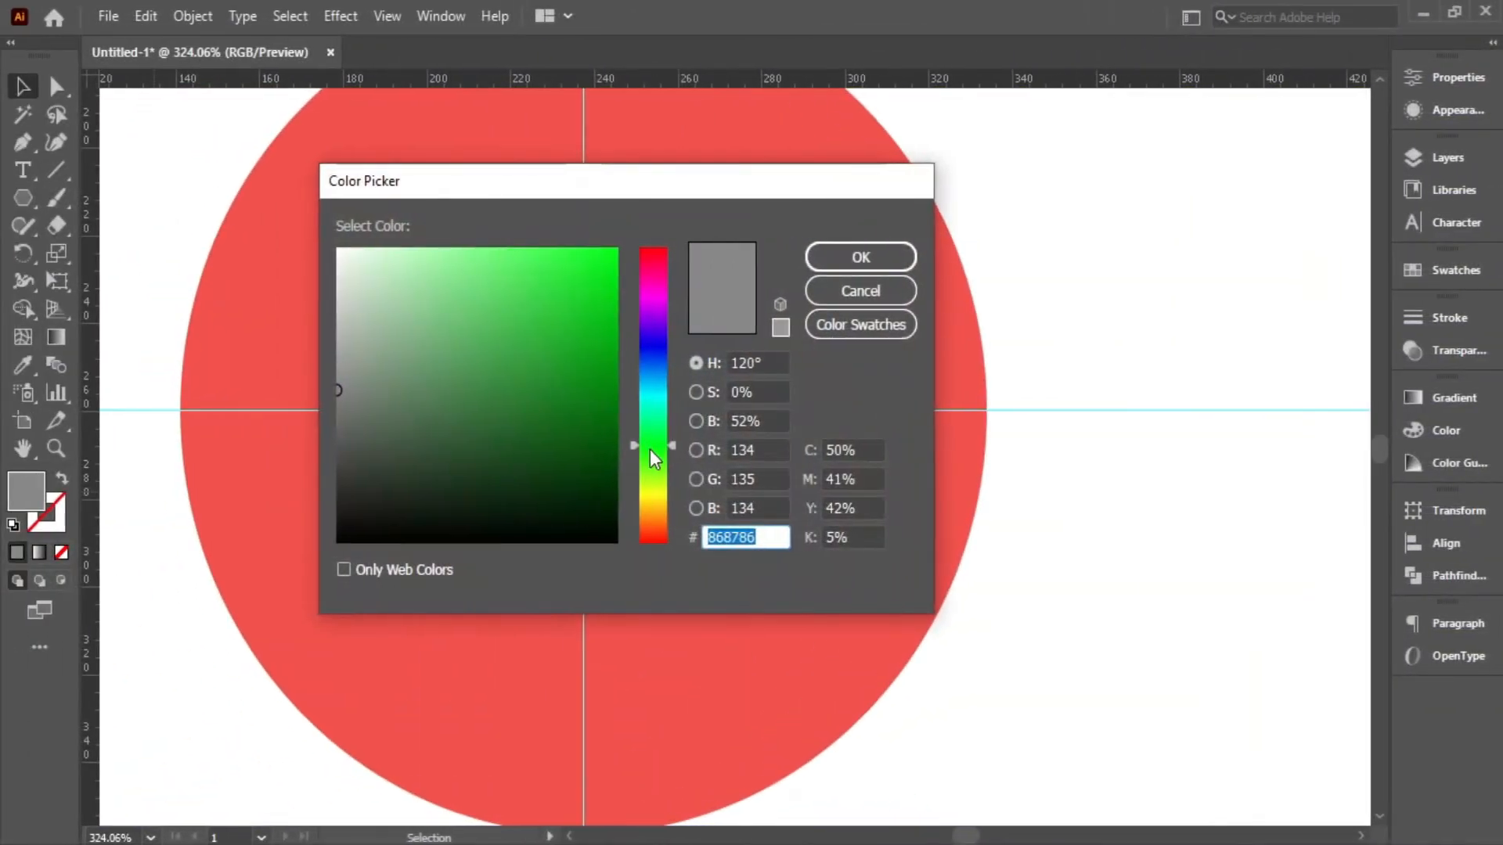
pyautogui.moveTo(567, 376); pyautogui.dragTo(589, 254)
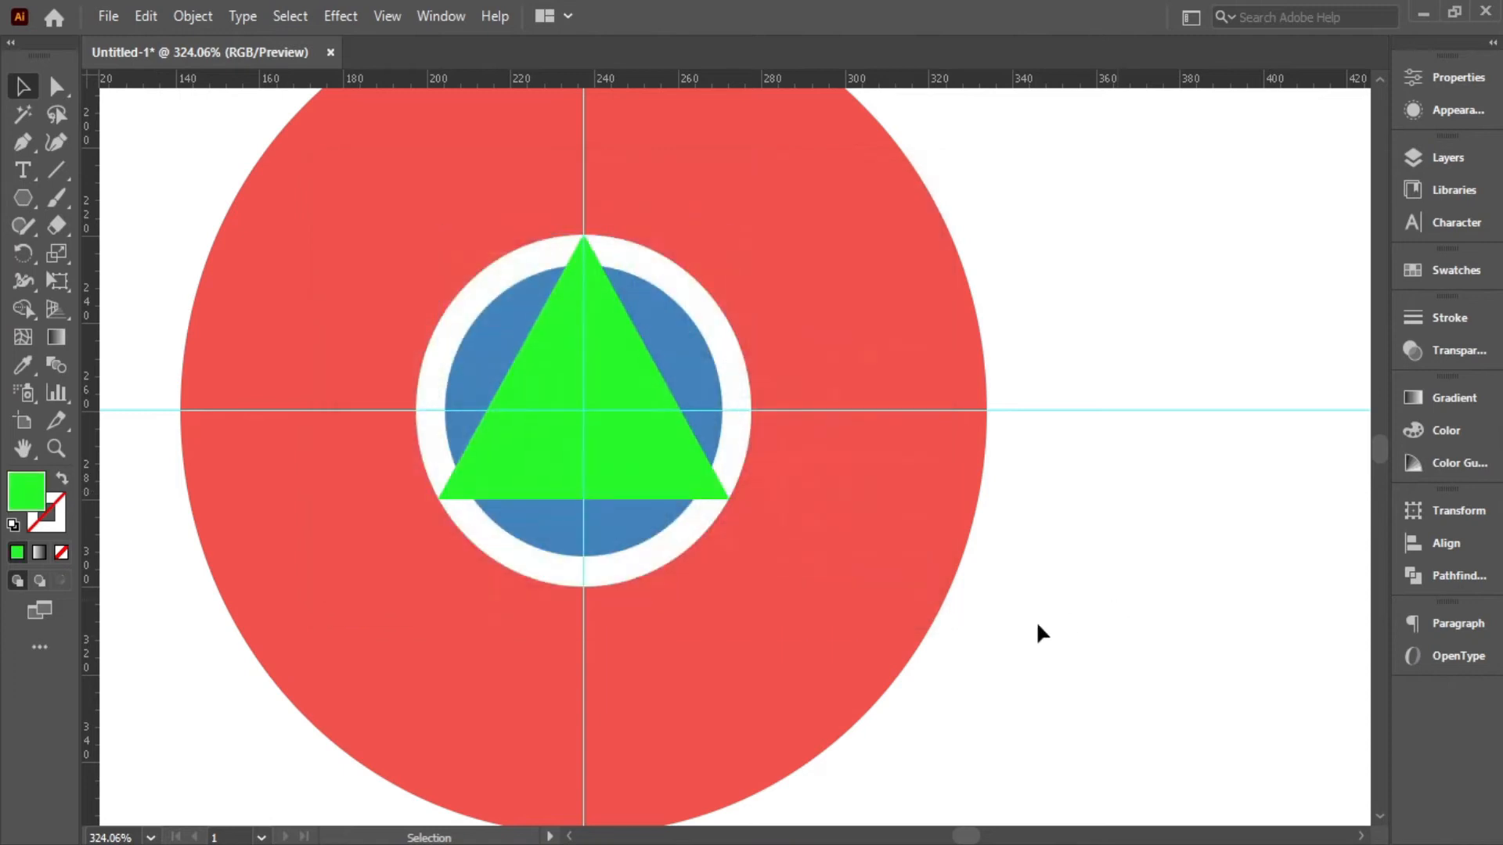
# Step: Duplicate the green triangle in place in front and rotate the copy upside down
pyautogui.scroll(-3, 1035, 621)
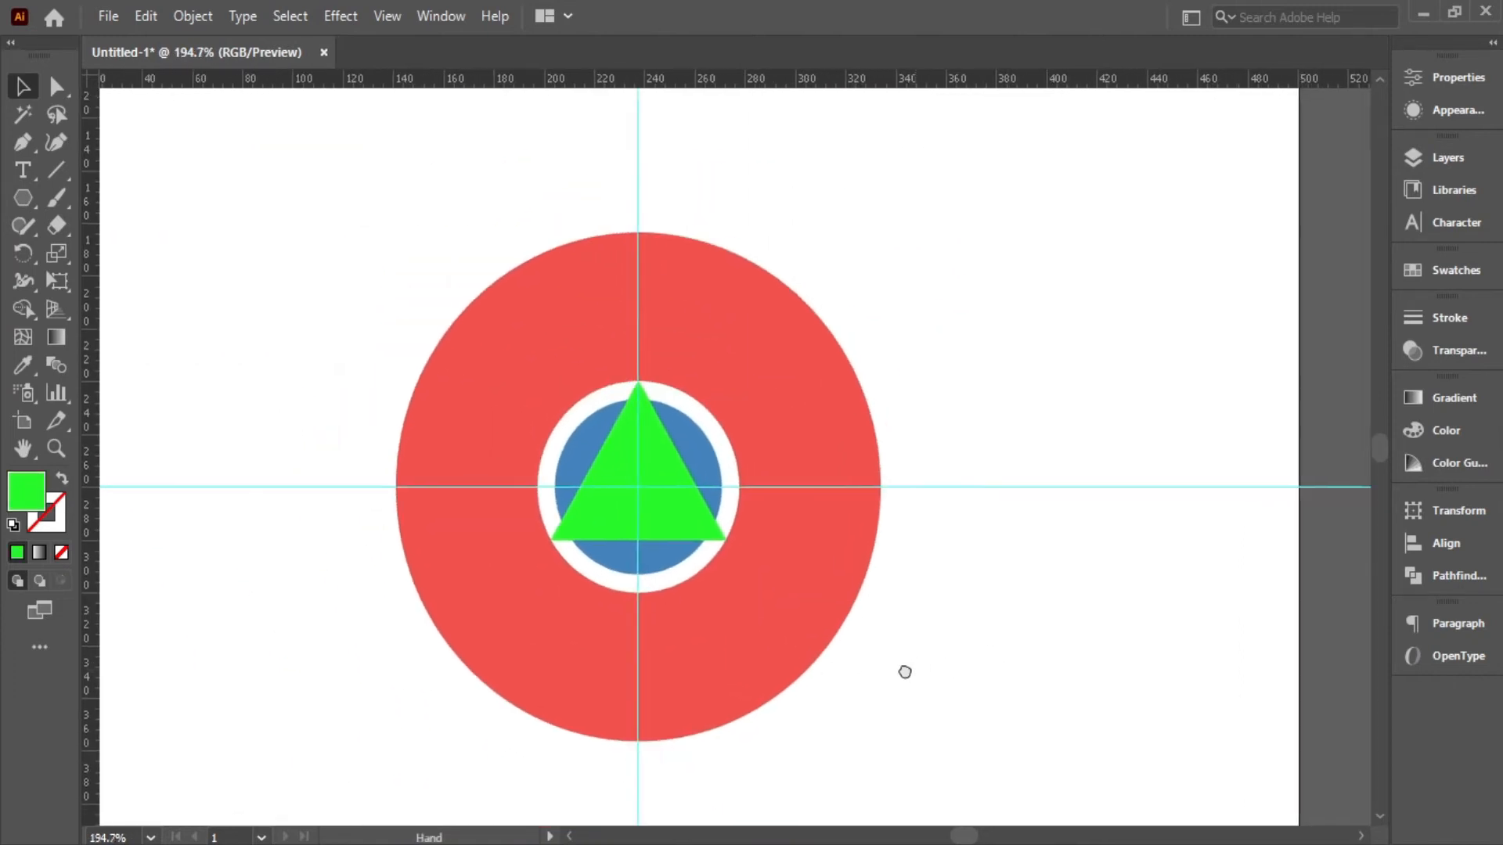
pyautogui.moveTo(905, 672); pyautogui.dragTo(875, 669)
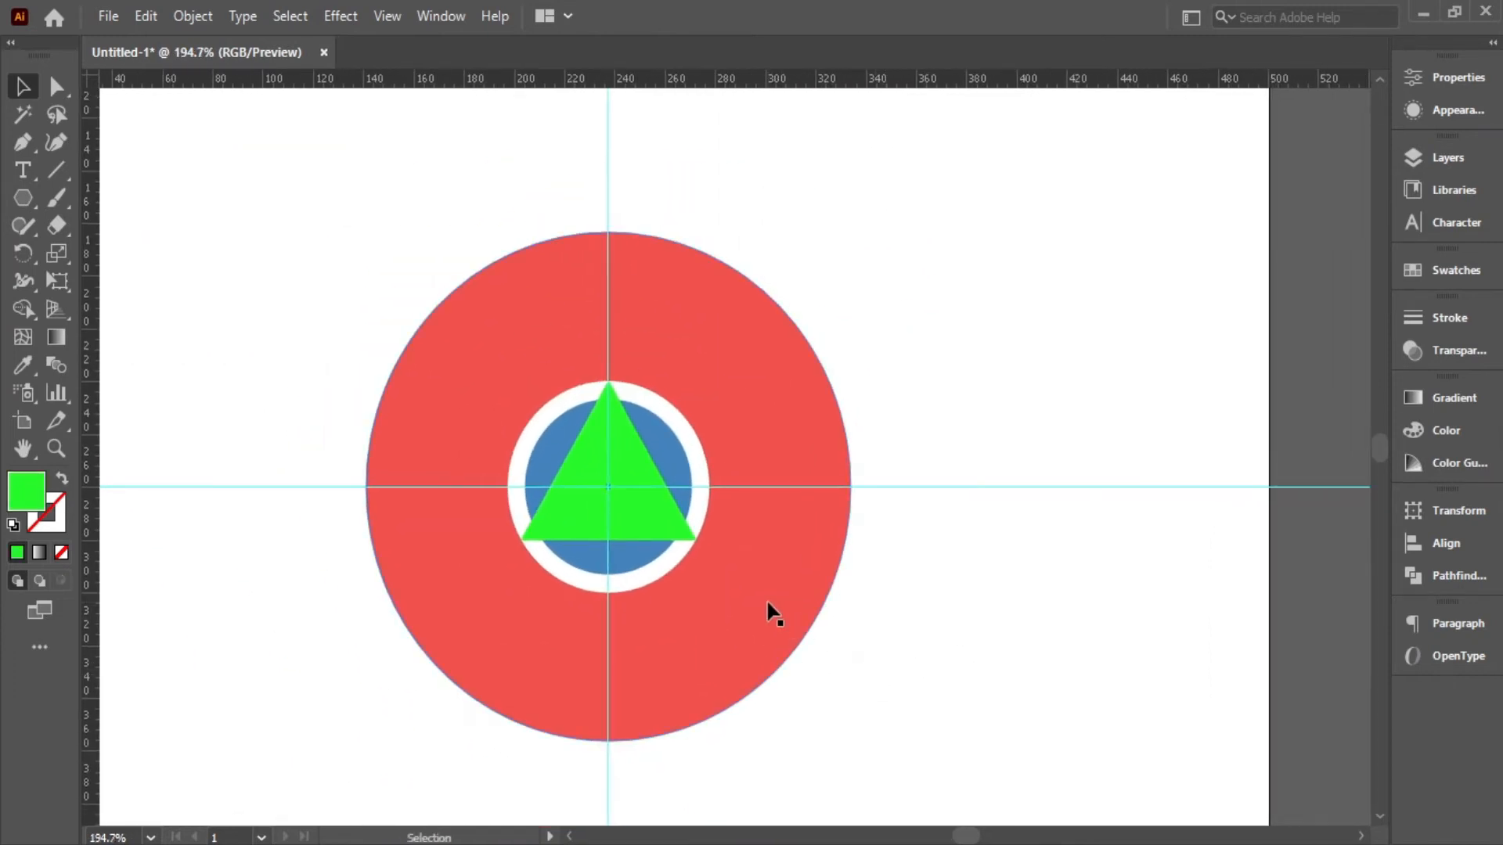
pyautogui.scroll(2, 889, 626)
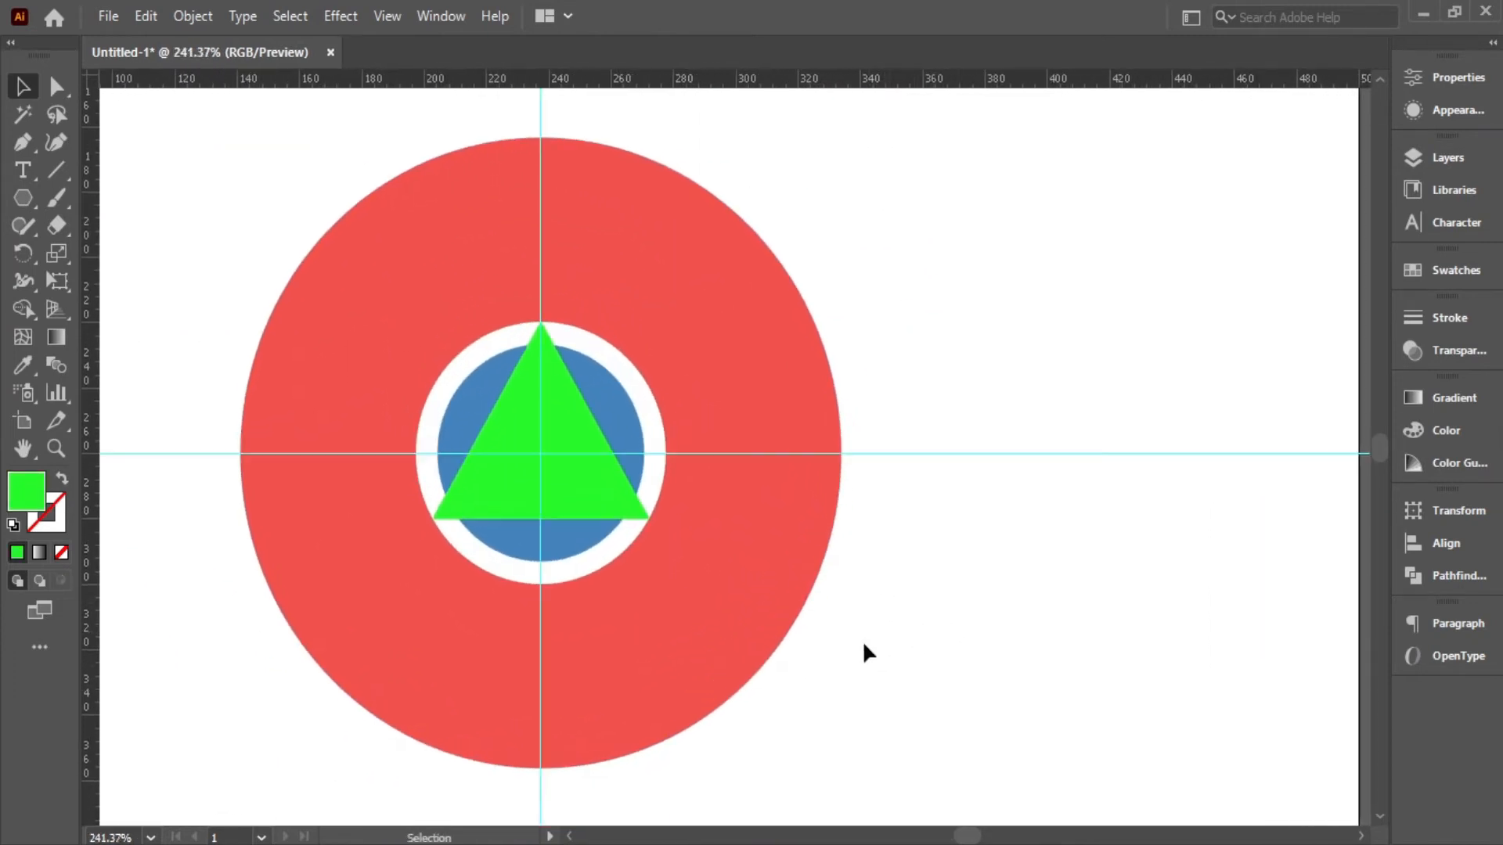
pyautogui.click(573, 477)
pyautogui.hotkey('ctrl', 'c')
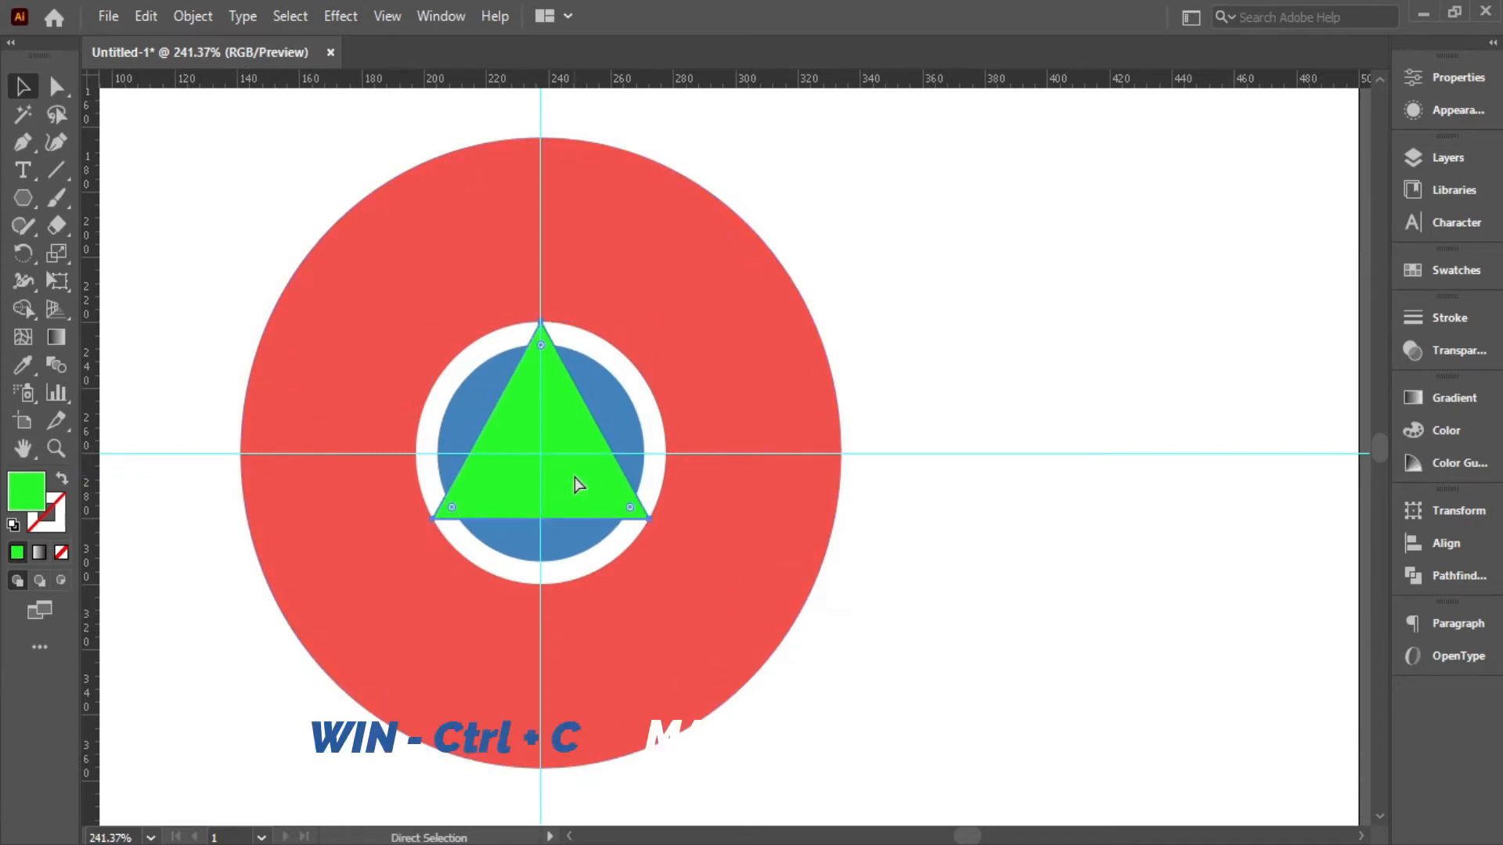
pyautogui.hotkey('ctrl', 'f')
pyautogui.moveTo(678, 325); pyautogui.dragTo(443, 542)
# Step: Move the inverted triangle to the right of the upright one, level with it and separated by a narrow gap
pyautogui.moveTo(562, 429); pyautogui.dragTo(683, 369)
pyautogui.scroll(5, 681, 493)
pyautogui.moveTo(682, 434); pyautogui.dragTo(678, 472)
pyautogui.scroll(-5, 678, 472)
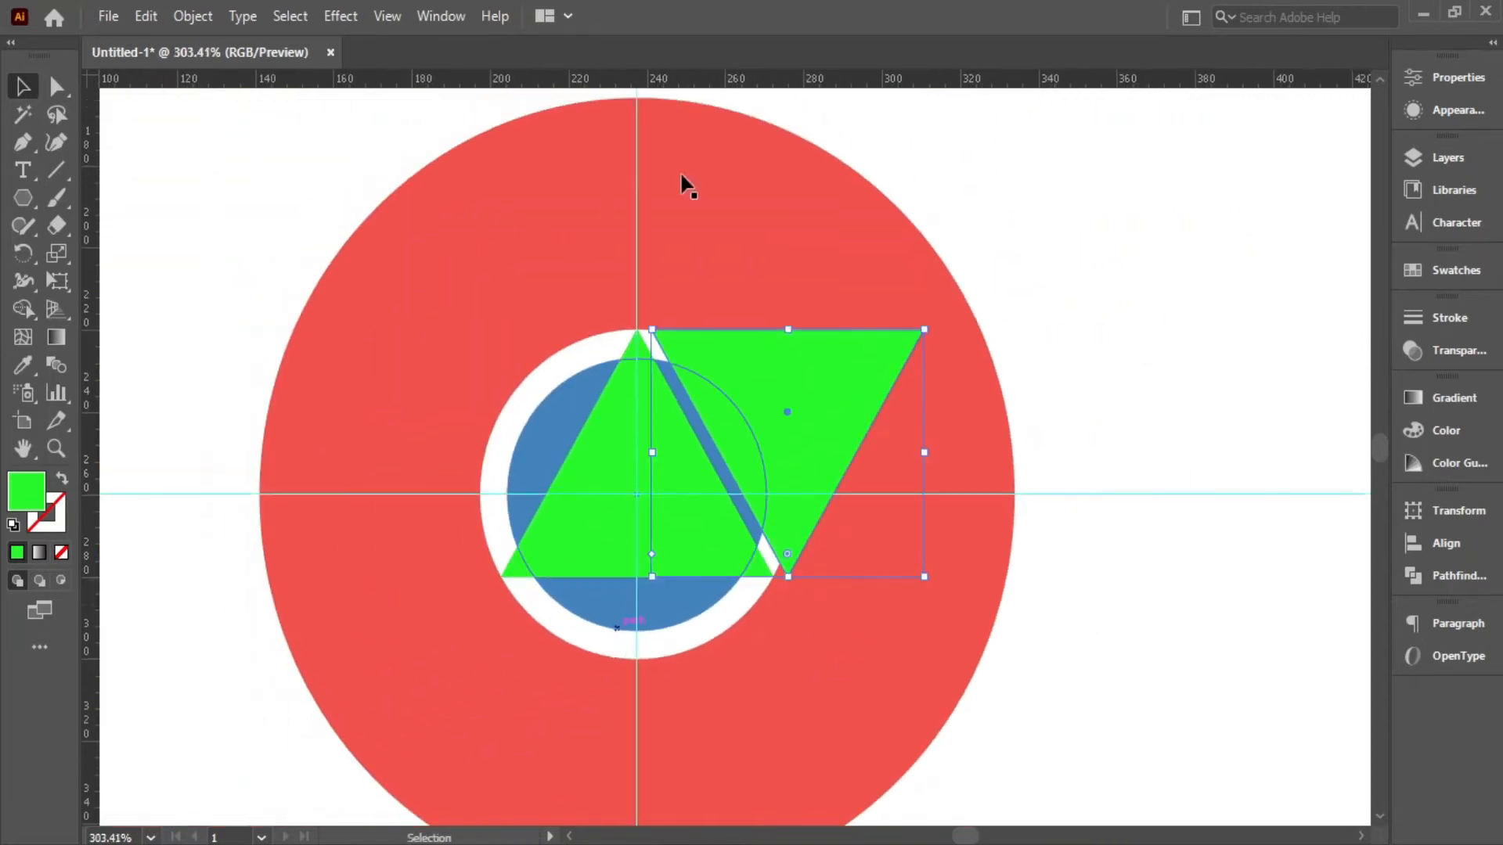
pyautogui.click(940, 211)
# Step: Place two horizontal guides, one along the top and one along the bottom of the green triangles
pyautogui.moveTo(609, 78); pyautogui.dragTo(618, 331)
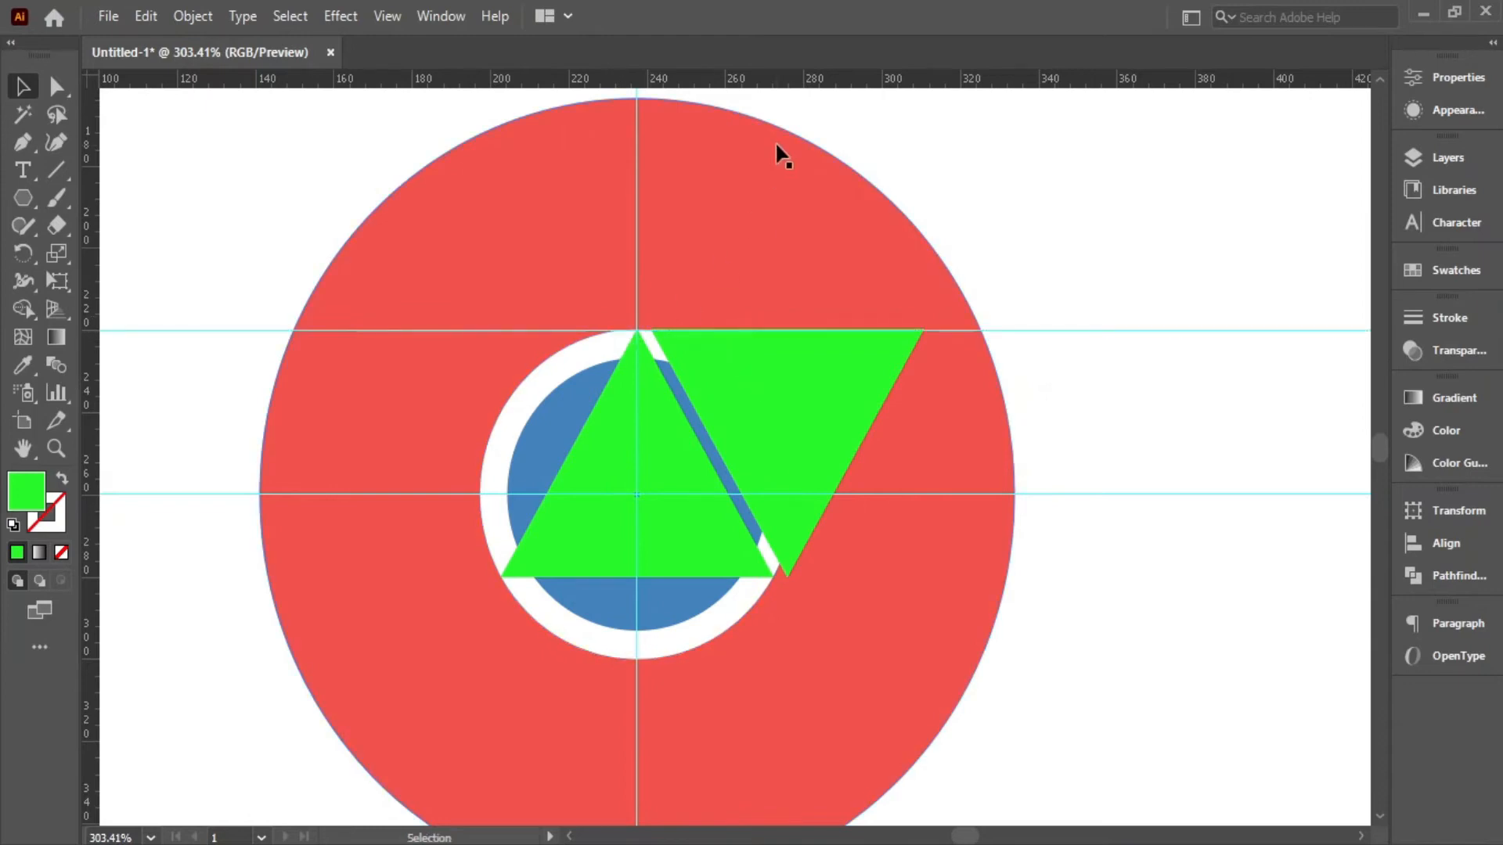
pyautogui.moveTo(738, 340); pyautogui.dragTo(734, 579)
pyautogui.scroll(5, 990, 631)
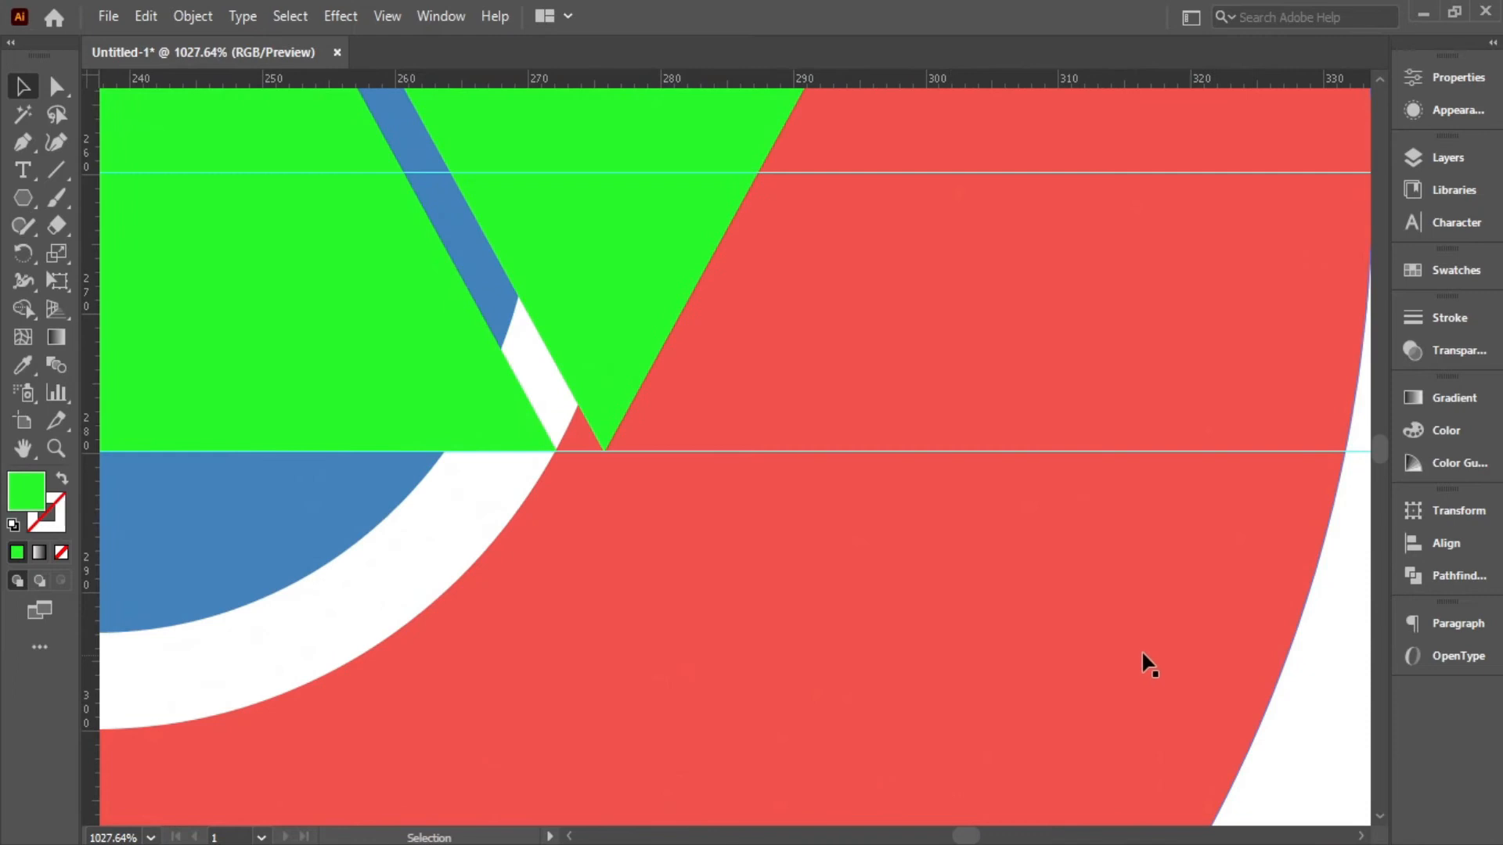
pyautogui.moveTo(1144, 665); pyautogui.dragTo(851, 620)
pyautogui.scroll(-5, 729, 611)
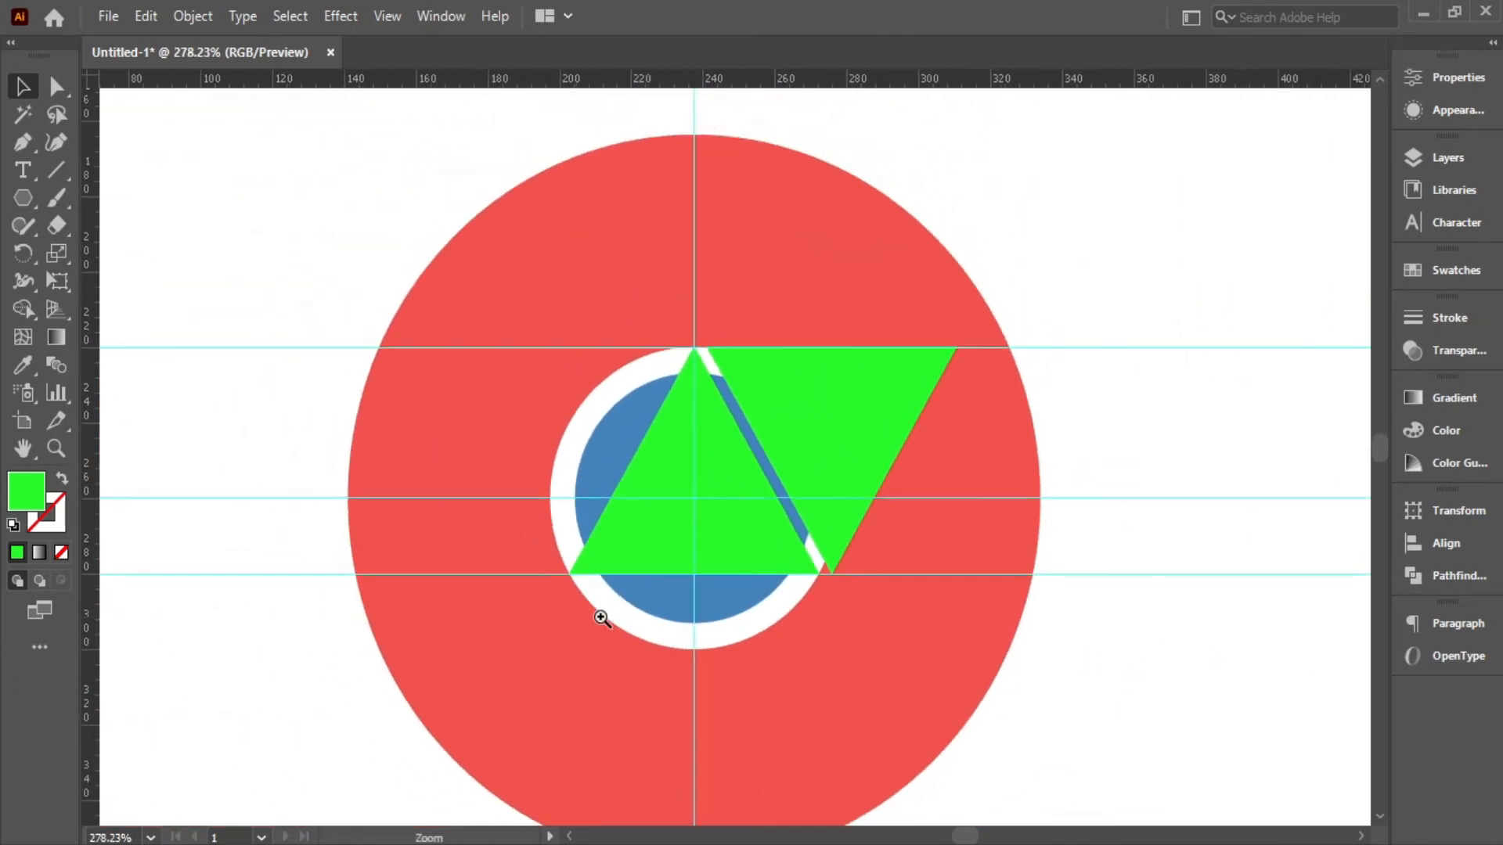
# Step: Move the inverted triangle flush against the upright triangle's right side and change its fill to dark green 13450E
pyautogui.scroll(3, 681, 597)
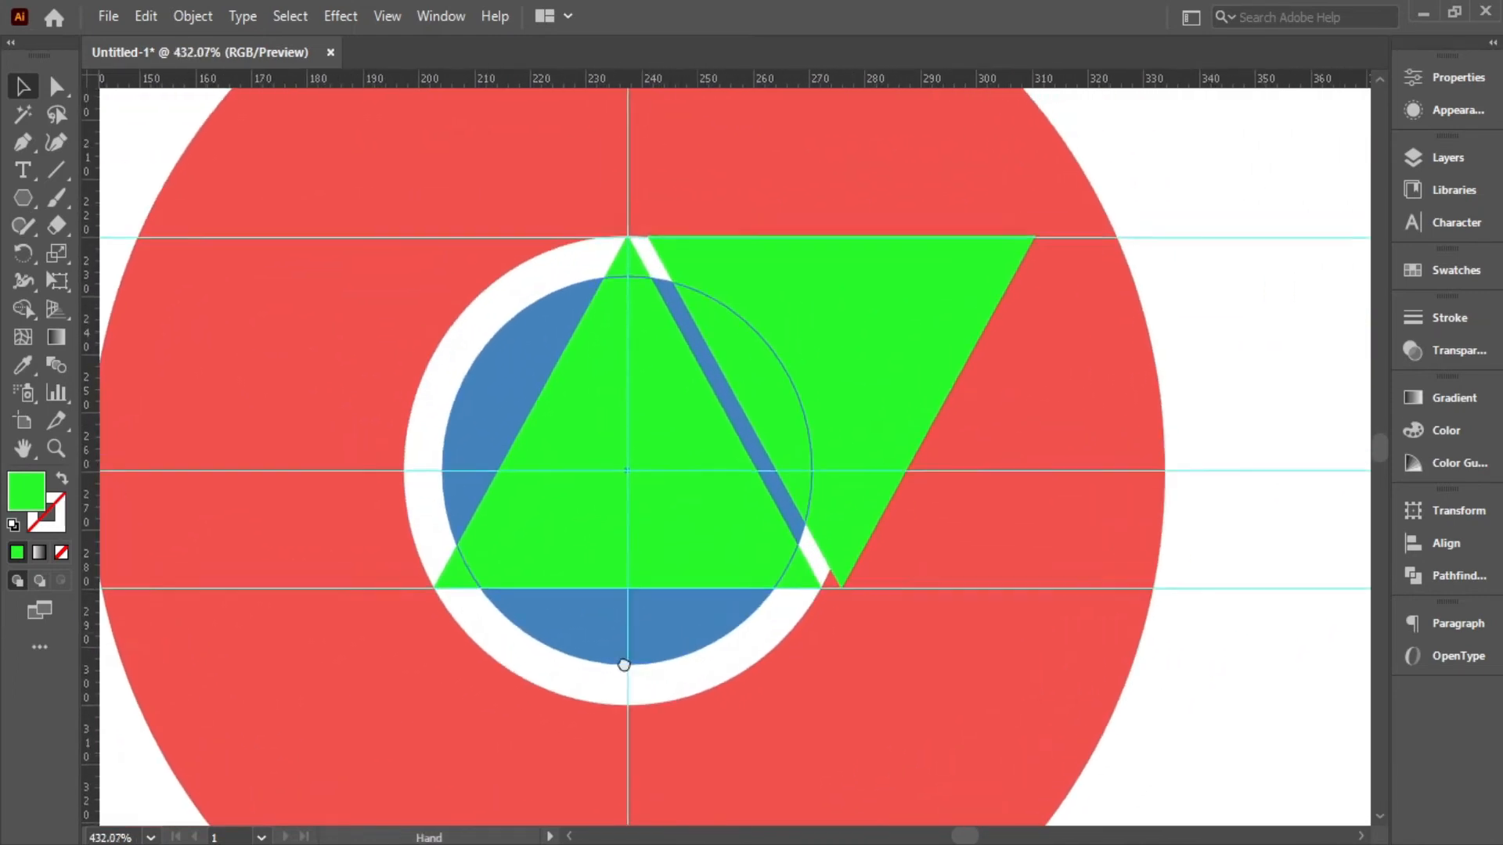
pyautogui.moveTo(762, 415); pyautogui.dragTo(745, 415)
pyautogui.doubleClick(26, 493)
pyautogui.write('13450E')
pyautogui.click(900, 260)
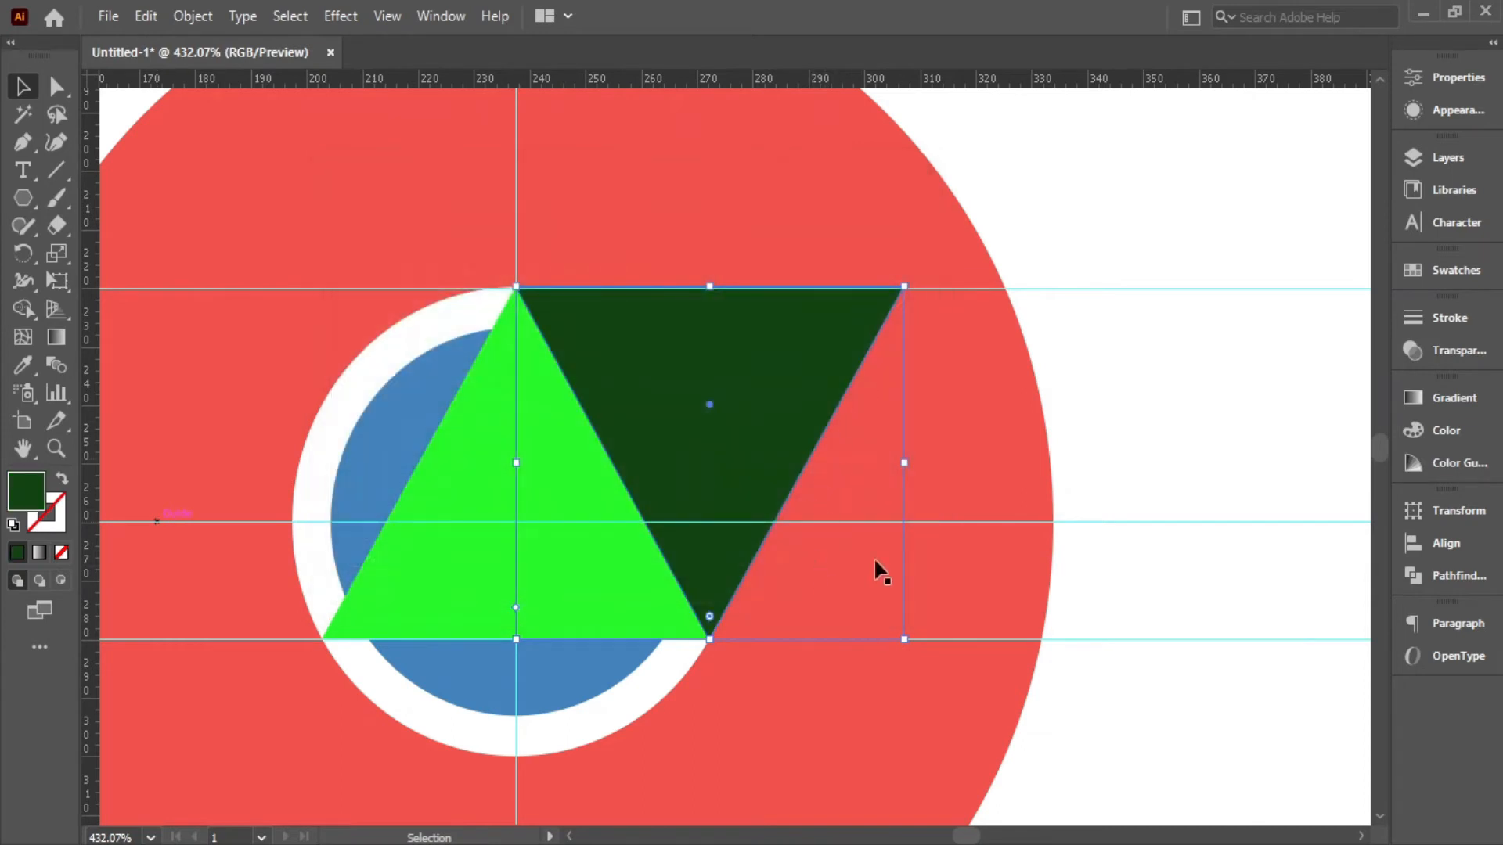
# Step: Copy the dark green triangle about 70 px leftward so the copy sits against the bright green triangle's left side
pyautogui.moveTo(562, 558); pyautogui.dragTo(708, 524)
pyautogui.moveTo(864, 402); pyautogui.dragTo(610, 408)
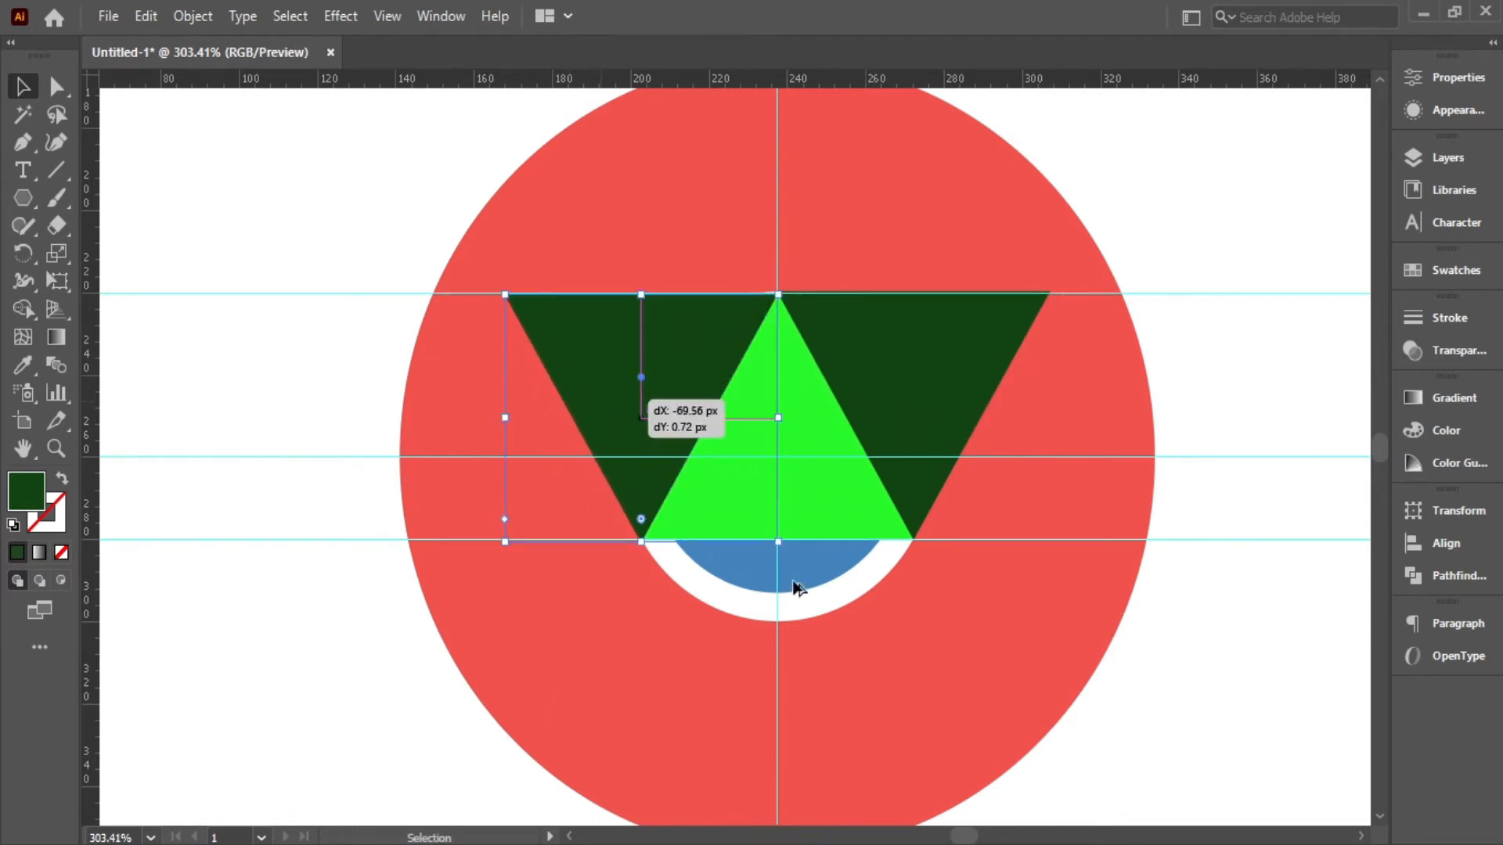
pyautogui.moveTo(768, 597); pyautogui.dragTo(734, 449)
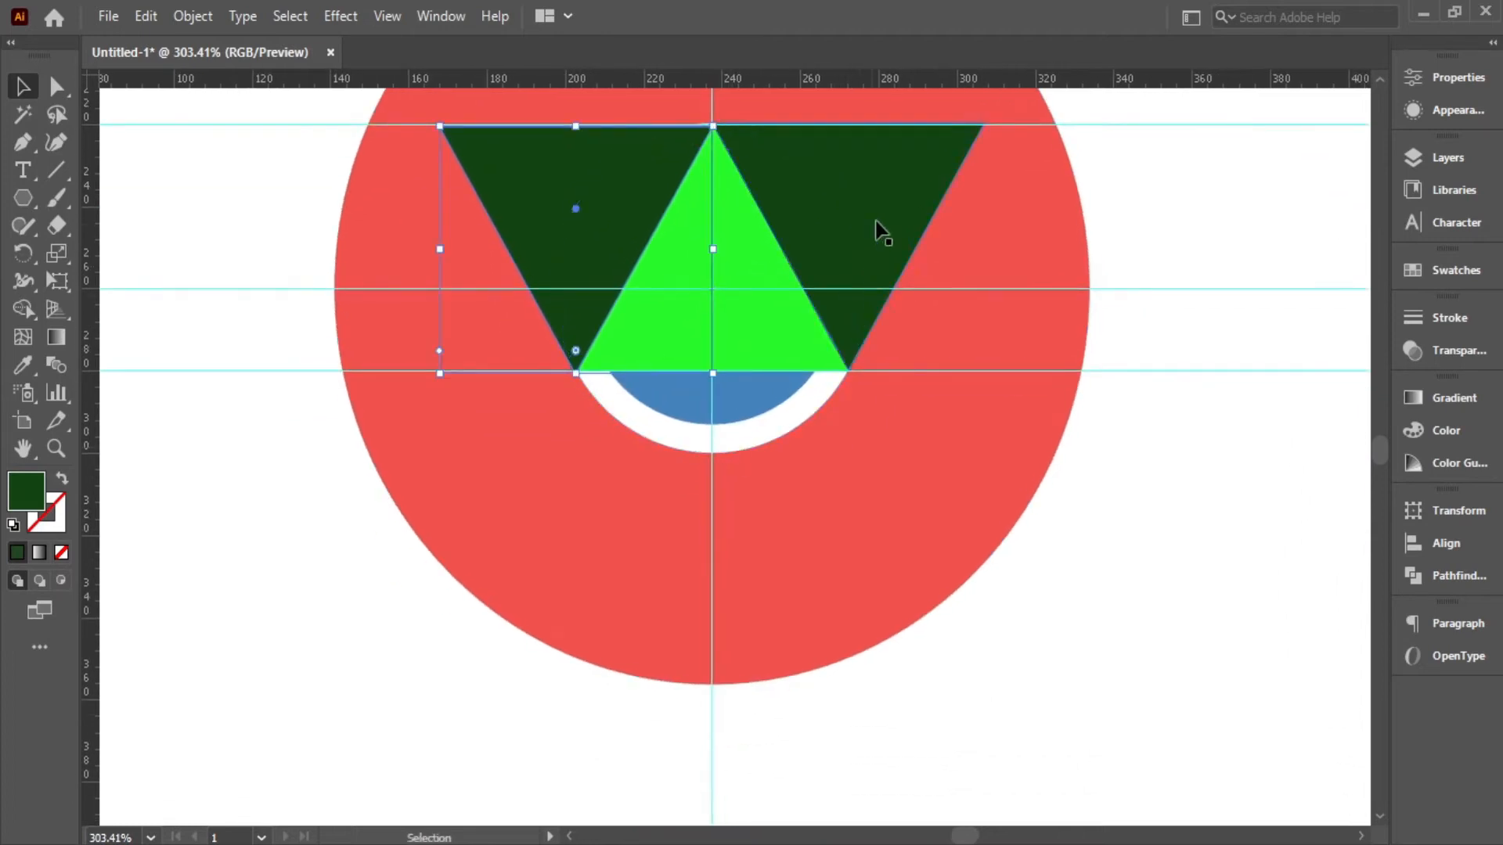
pyautogui.click(1057, 245)
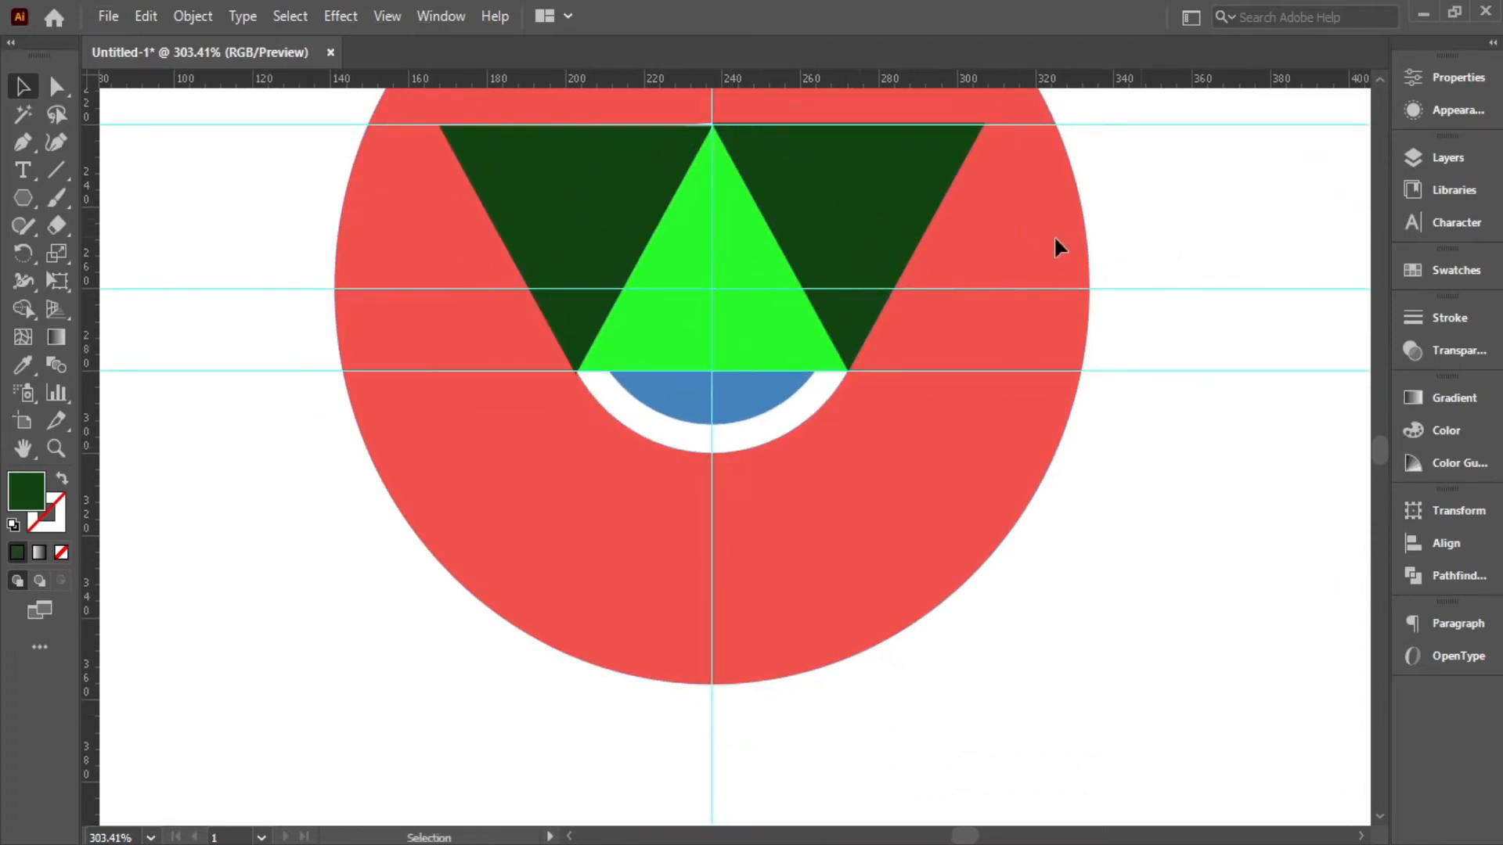
# Step: Copy a dark green triangle beneath the bright green one and align the triangles' meeting corners precisely
pyautogui.moveTo(883, 239); pyautogui.dragTo(750, 469)
pyautogui.moveTo(694, 403); pyautogui.dragTo(1096, 446)
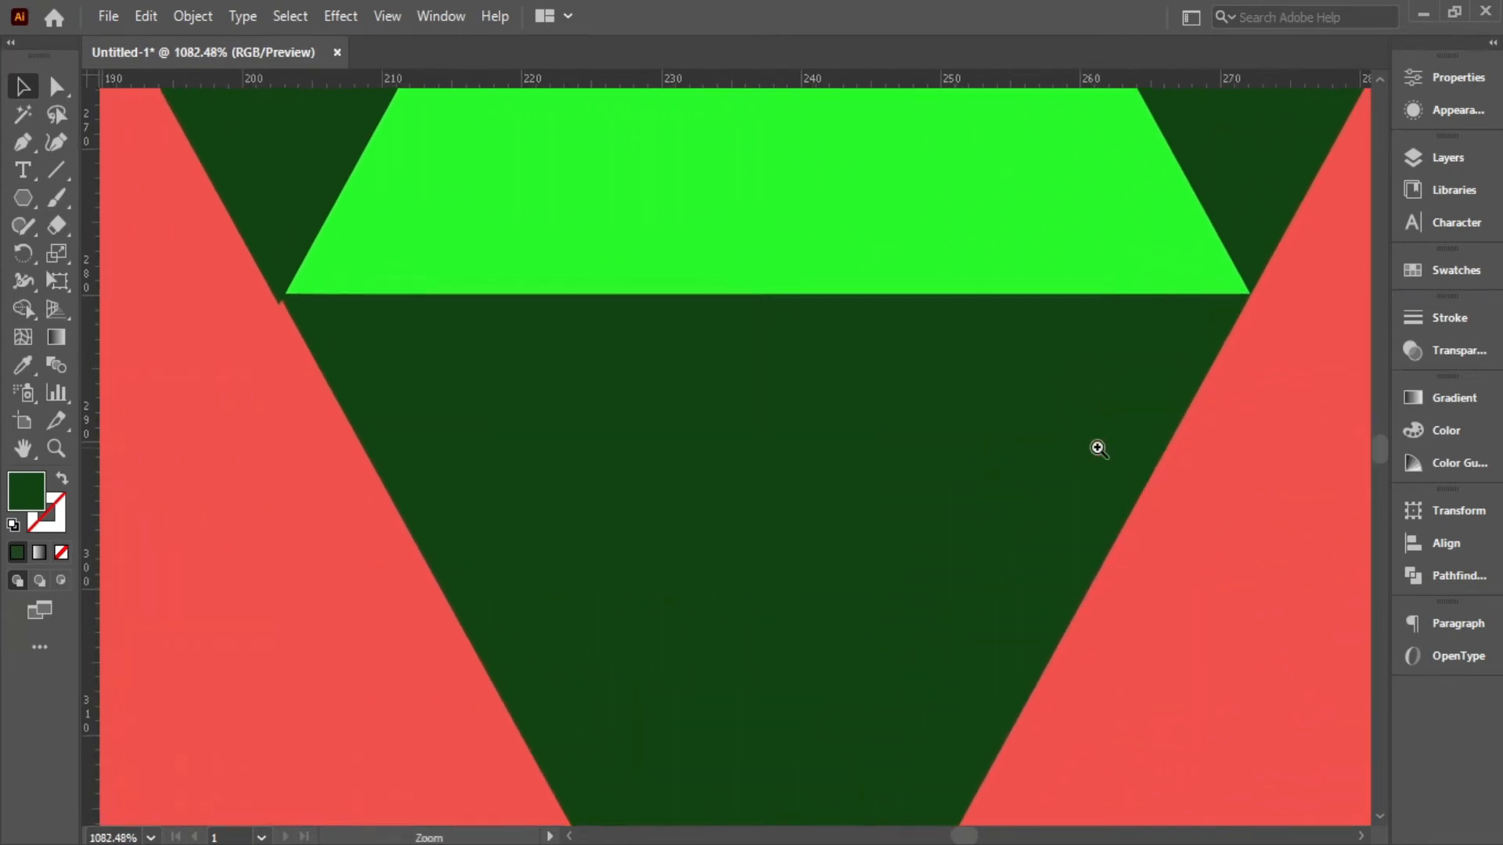
pyautogui.moveTo(550, 431); pyautogui.dragTo(691, 483)
pyautogui.moveTo(456, 406); pyautogui.dragTo(735, 744)
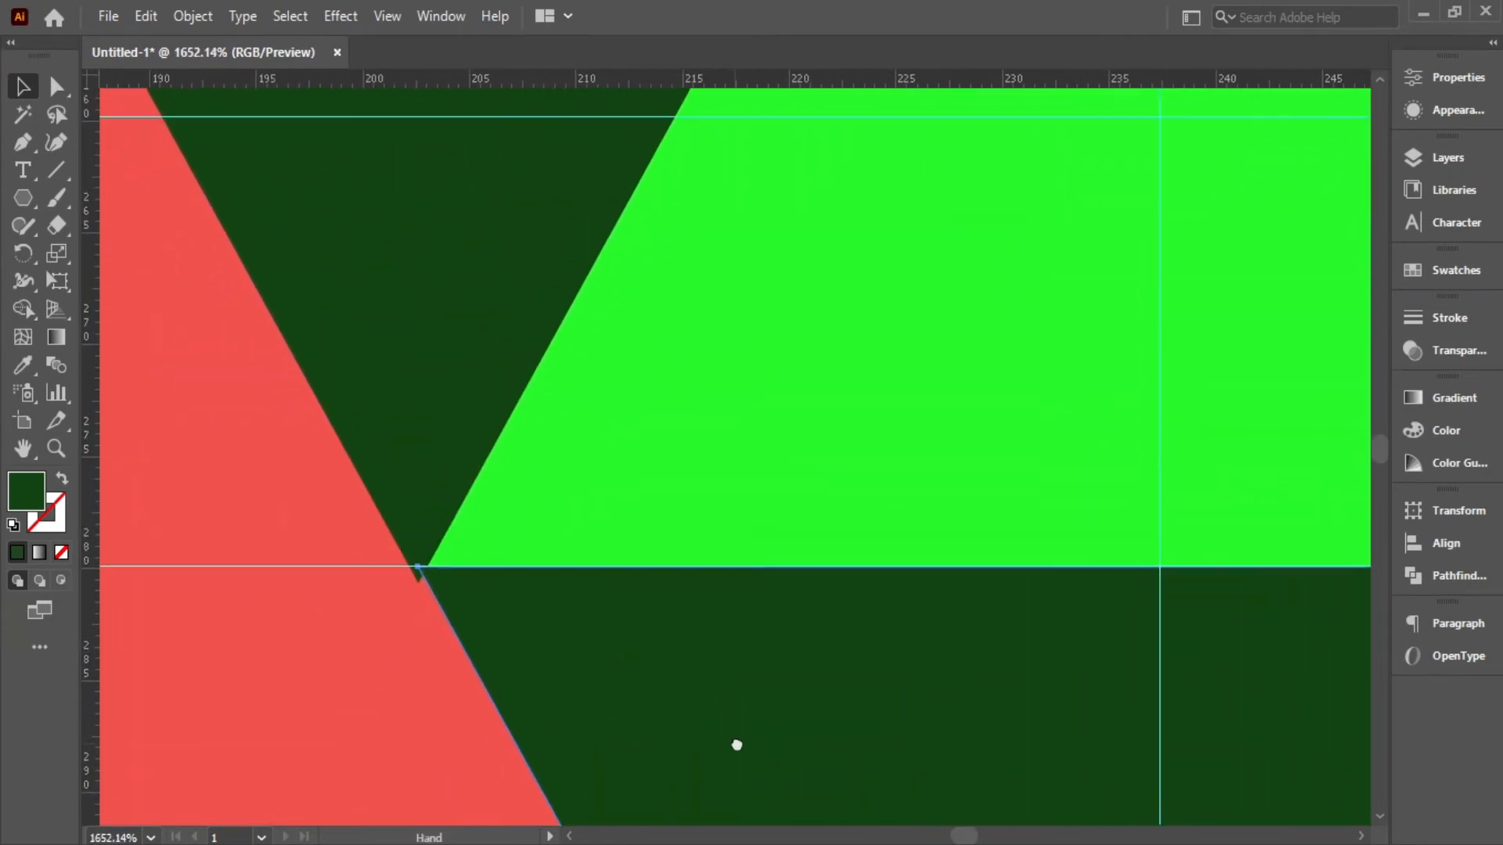
pyautogui.click(451, 453)
pyautogui.moveTo(607, 627); pyautogui.dragTo(637, 685)
pyautogui.moveTo(436, 472); pyautogui.dragTo(432, 446)
pyautogui.moveTo(666, 690); pyautogui.dragTo(254, 664)
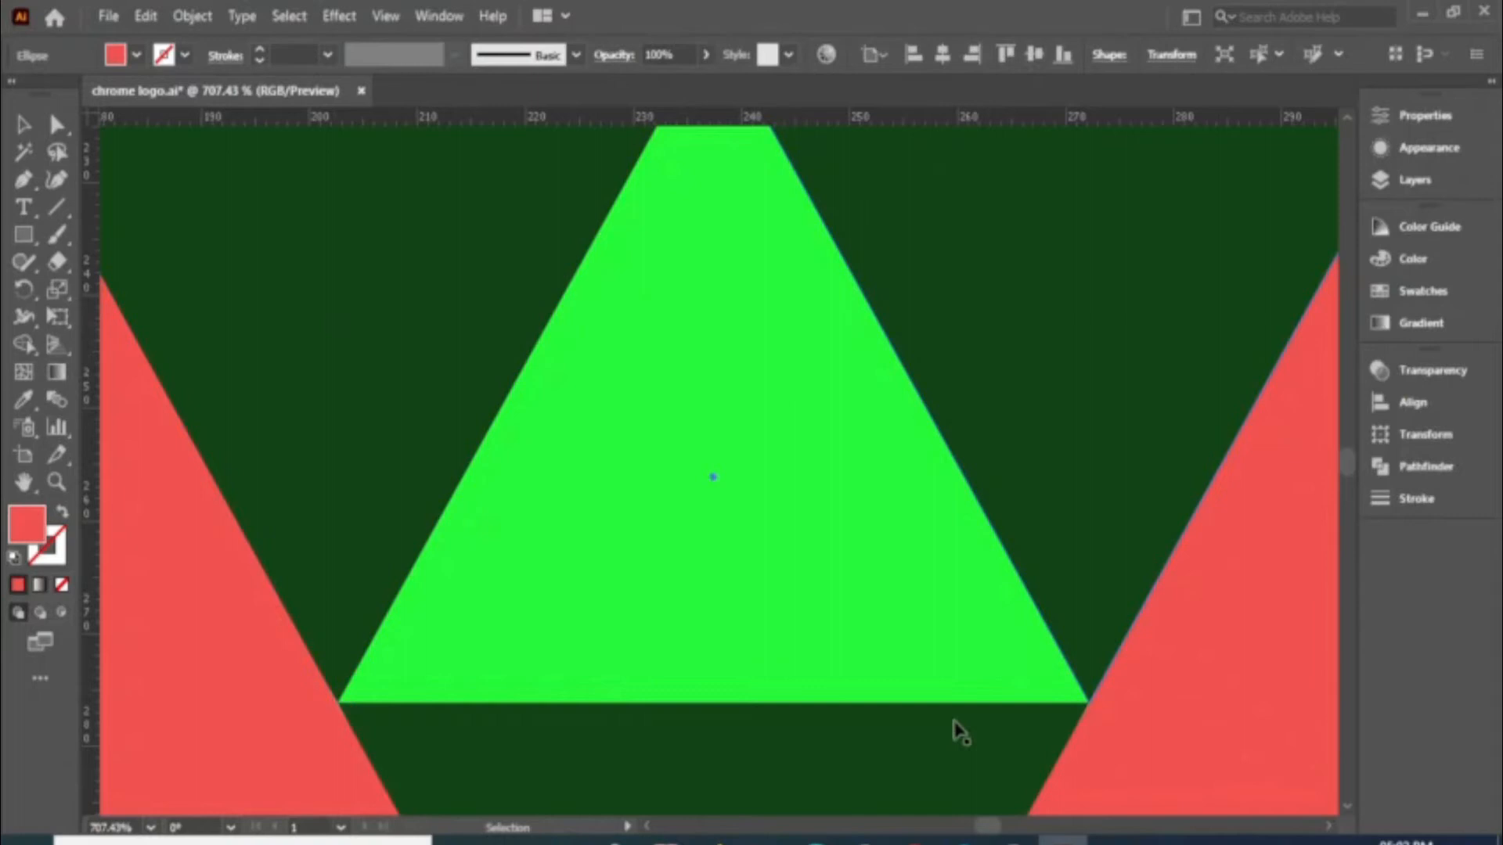
# Step: Draw a straight horizontal line with the Pen tool from the bright green triangle's apex to the red circle's right edge
pyautogui.press('z')
pyautogui.moveTo(1002, 454); pyautogui.dragTo(671, 470)
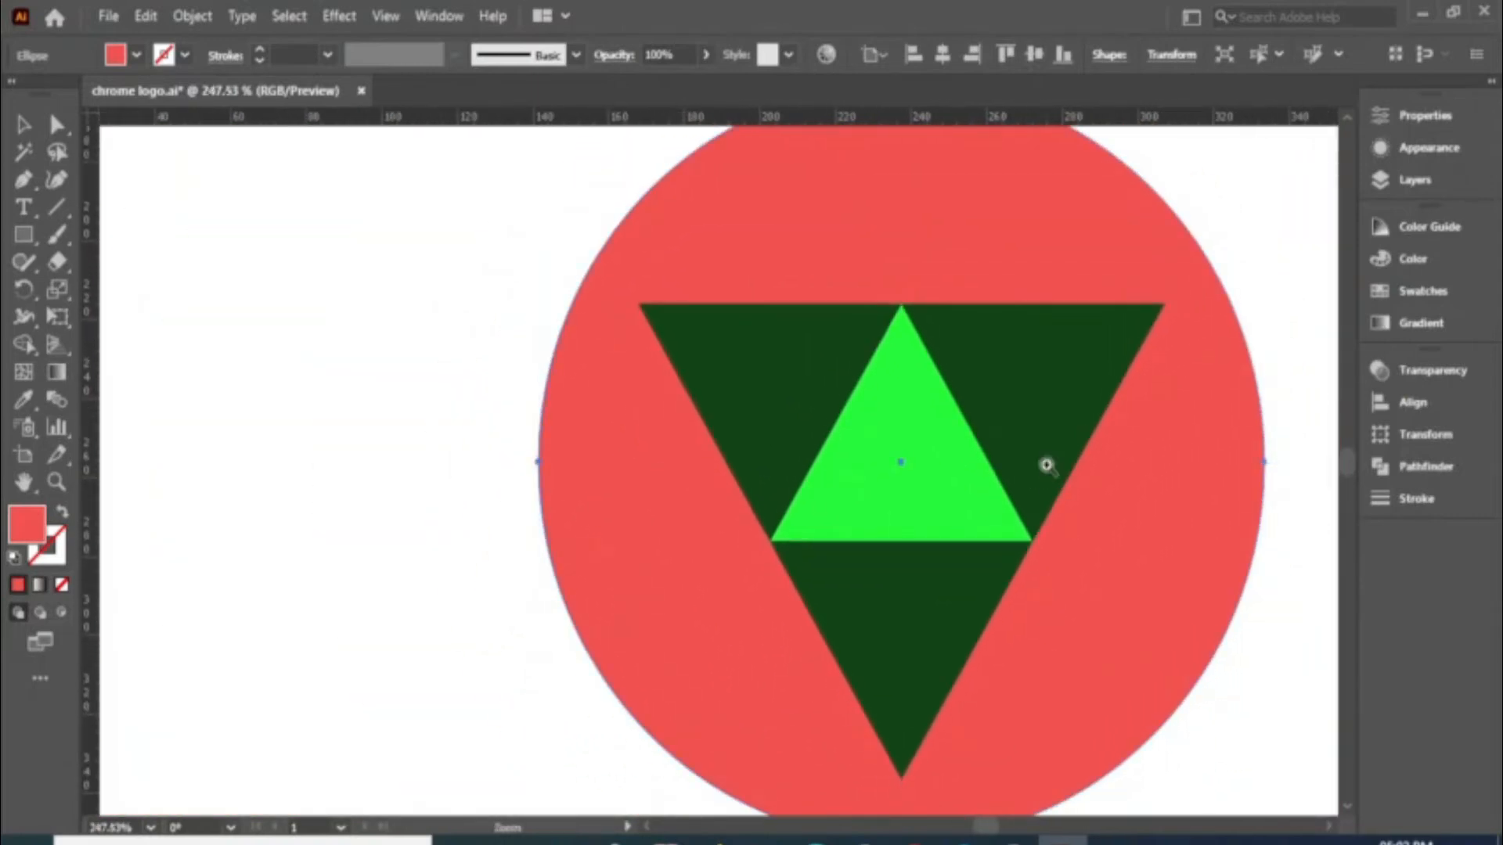
pyautogui.moveTo(1047, 465); pyautogui.dragTo(1010, 479)
pyautogui.moveTo(1156, 511); pyautogui.dragTo(1051, 538)
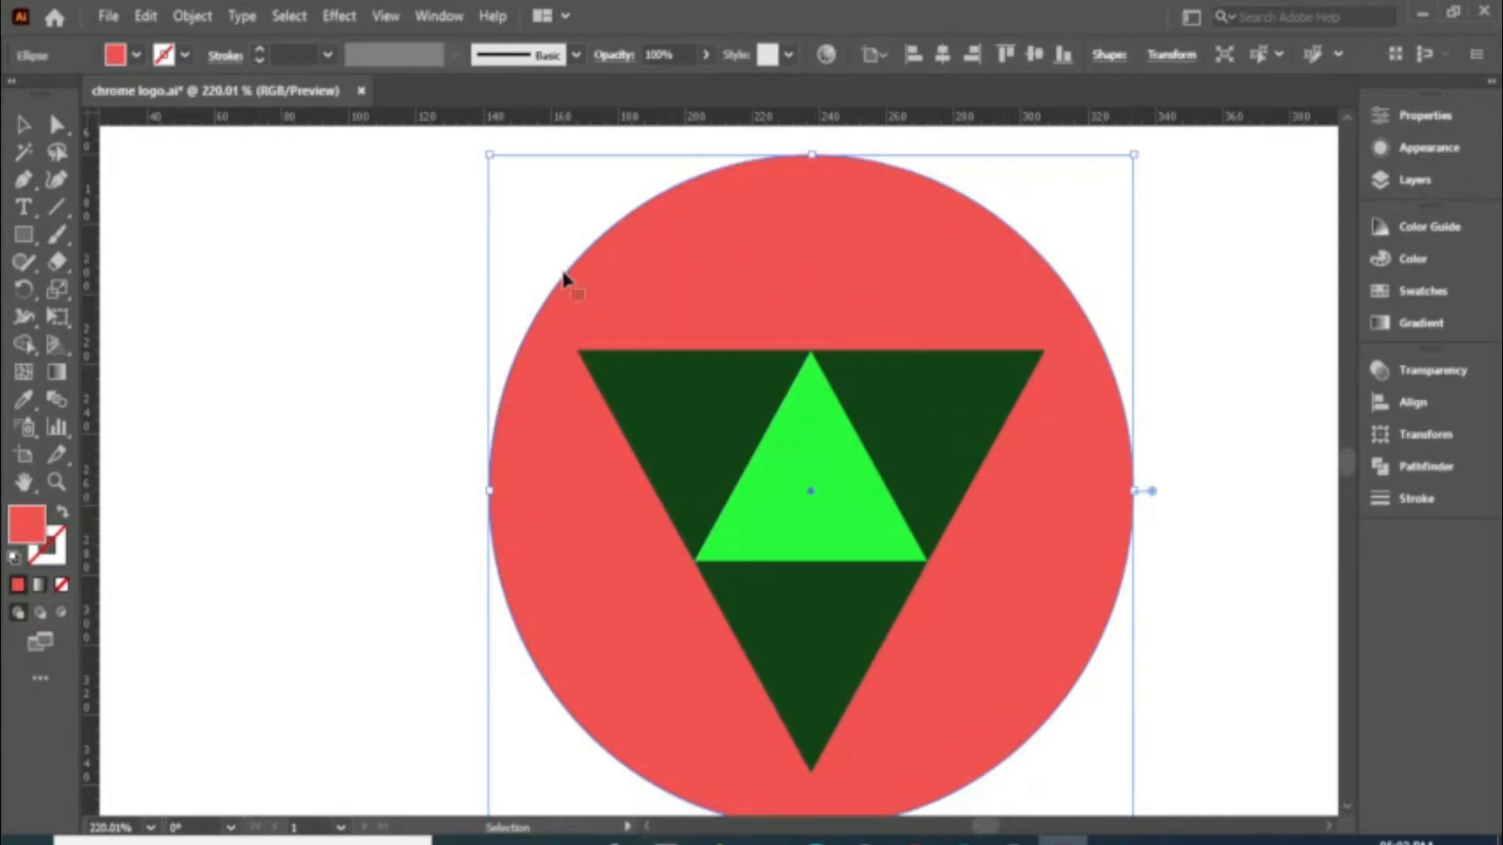
pyautogui.click(1186, 377)
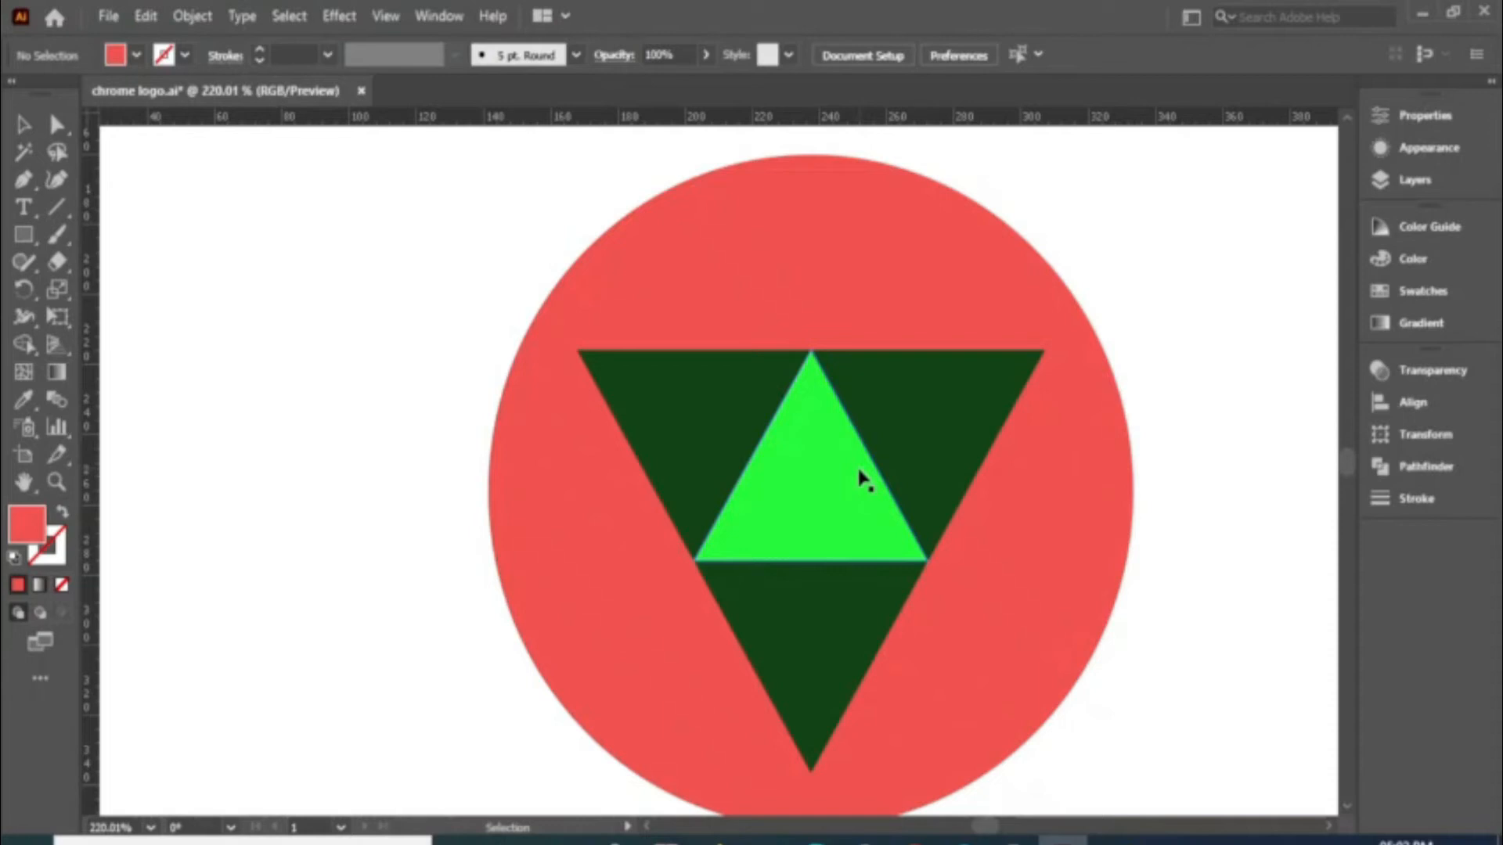
pyautogui.click(23, 179)
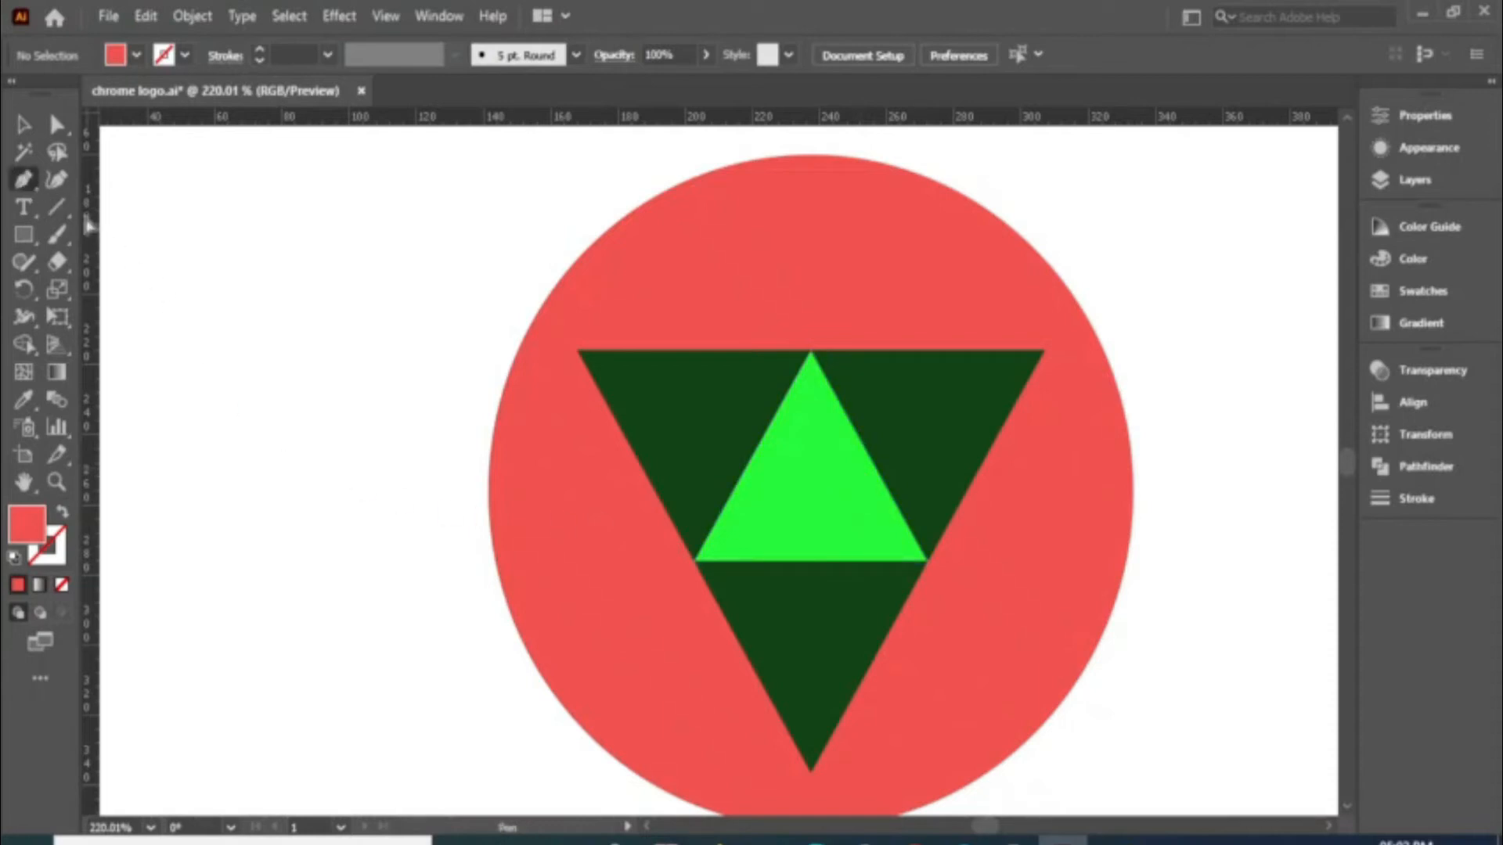
pyautogui.click(811, 351)
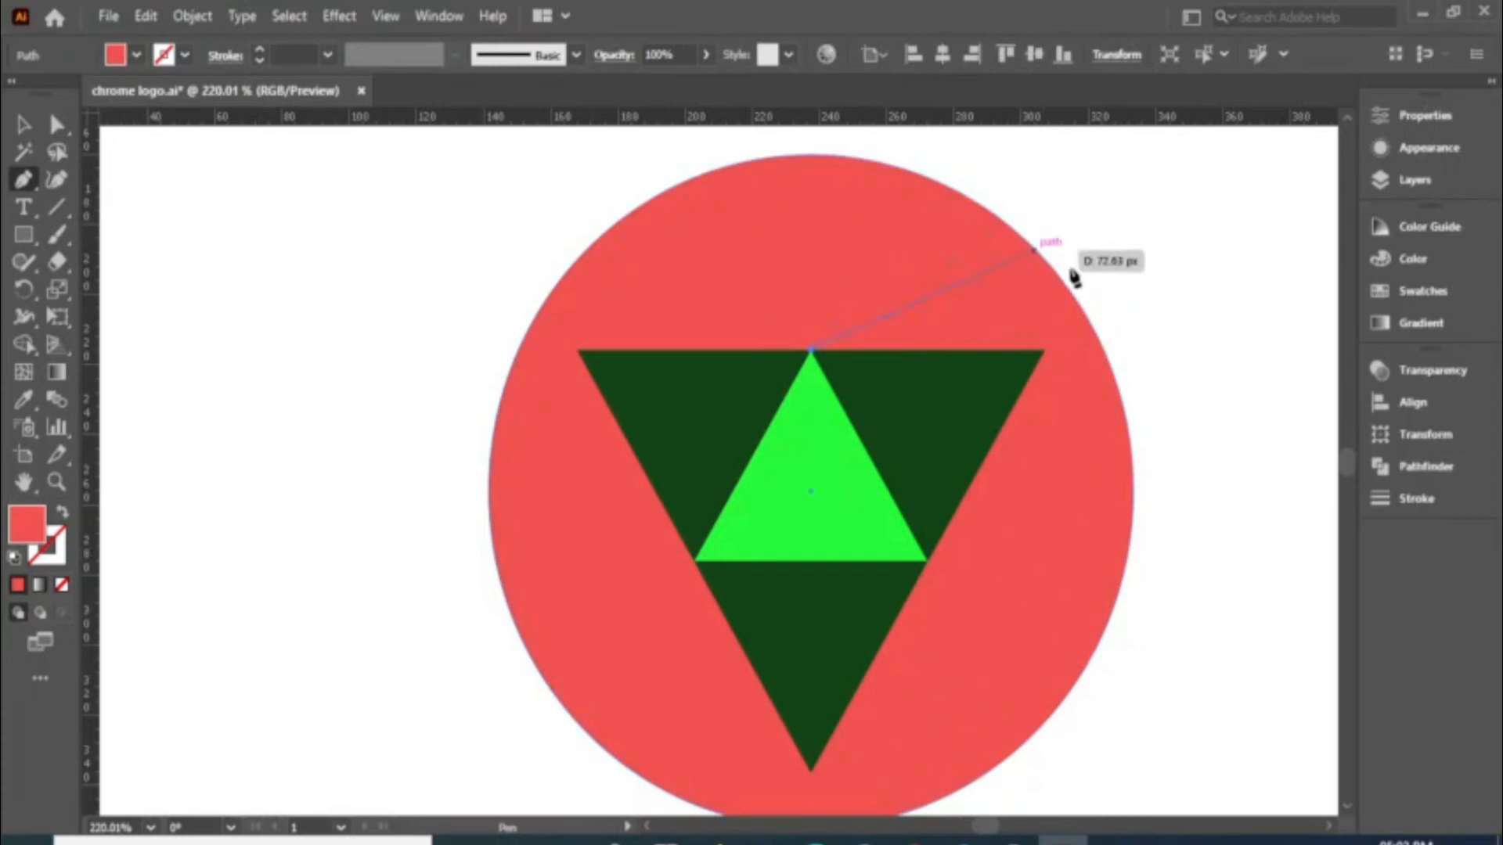
pyautogui.click(1104, 351)
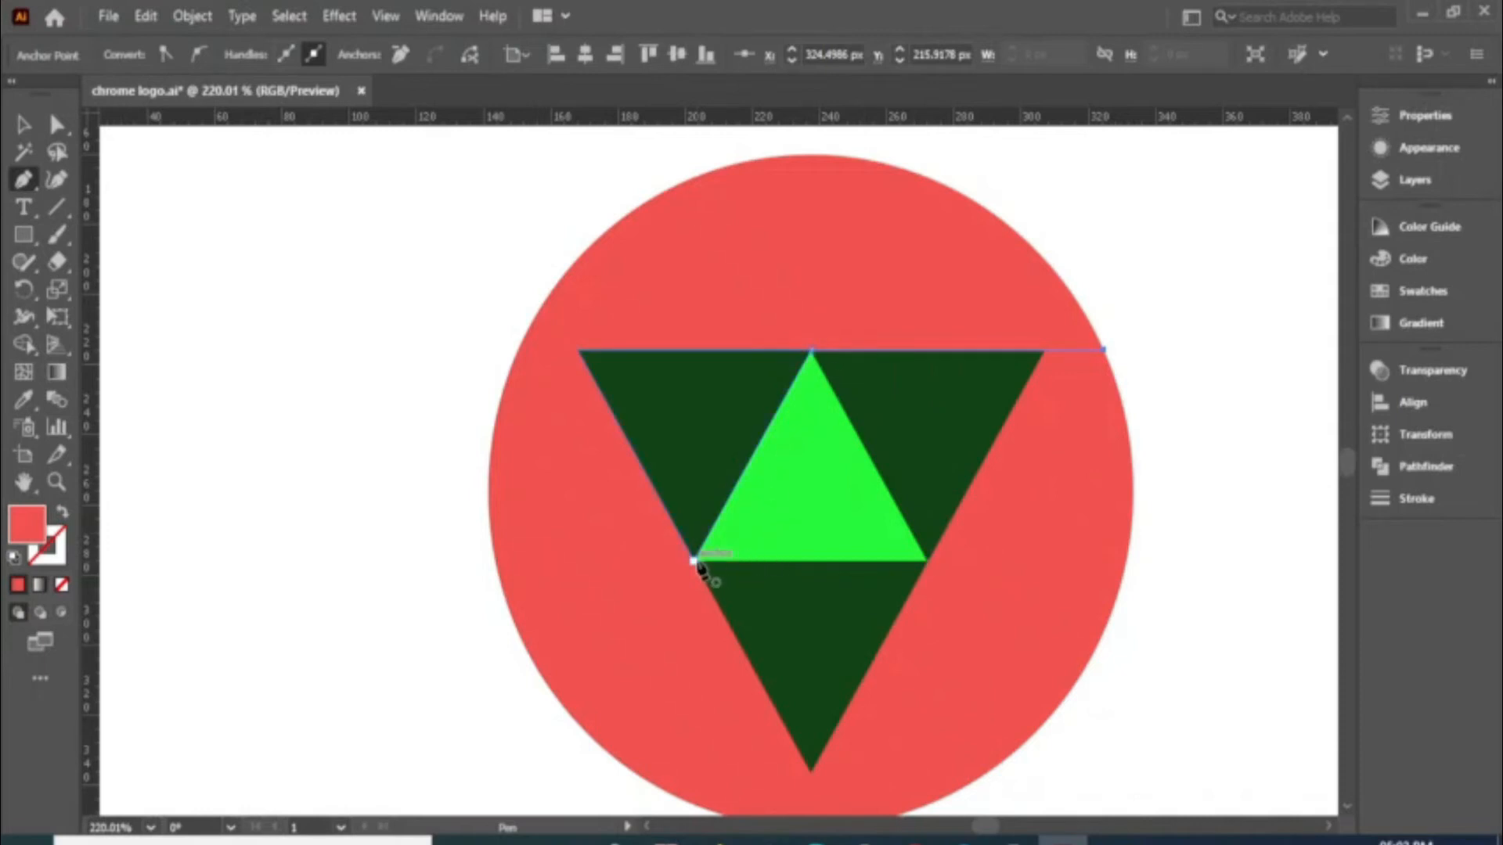
# Step: Turn Smart Guides off and on again
pyautogui.click(385, 15)
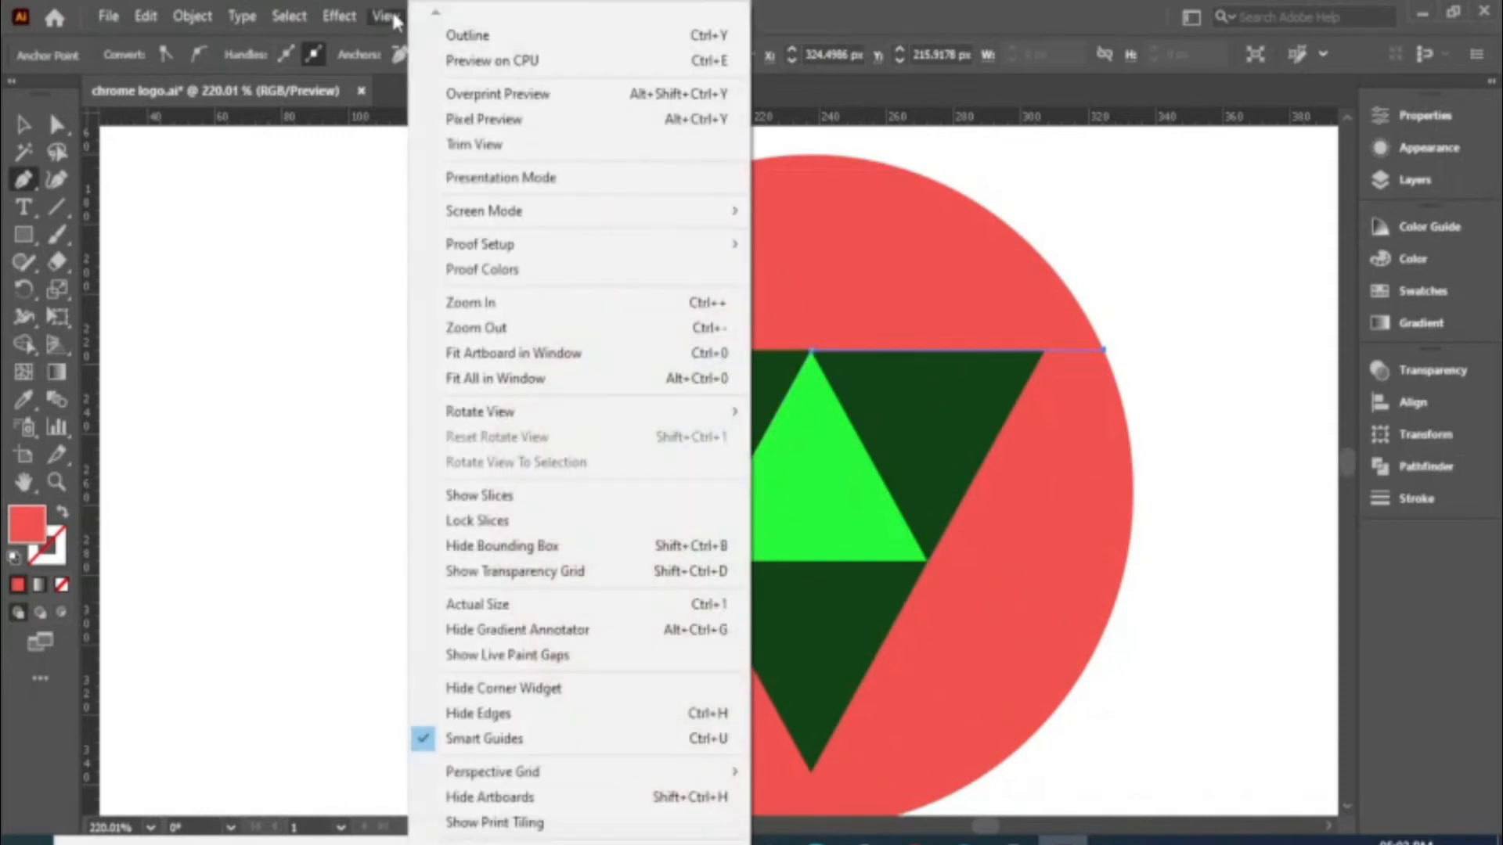
pyautogui.click(481, 738)
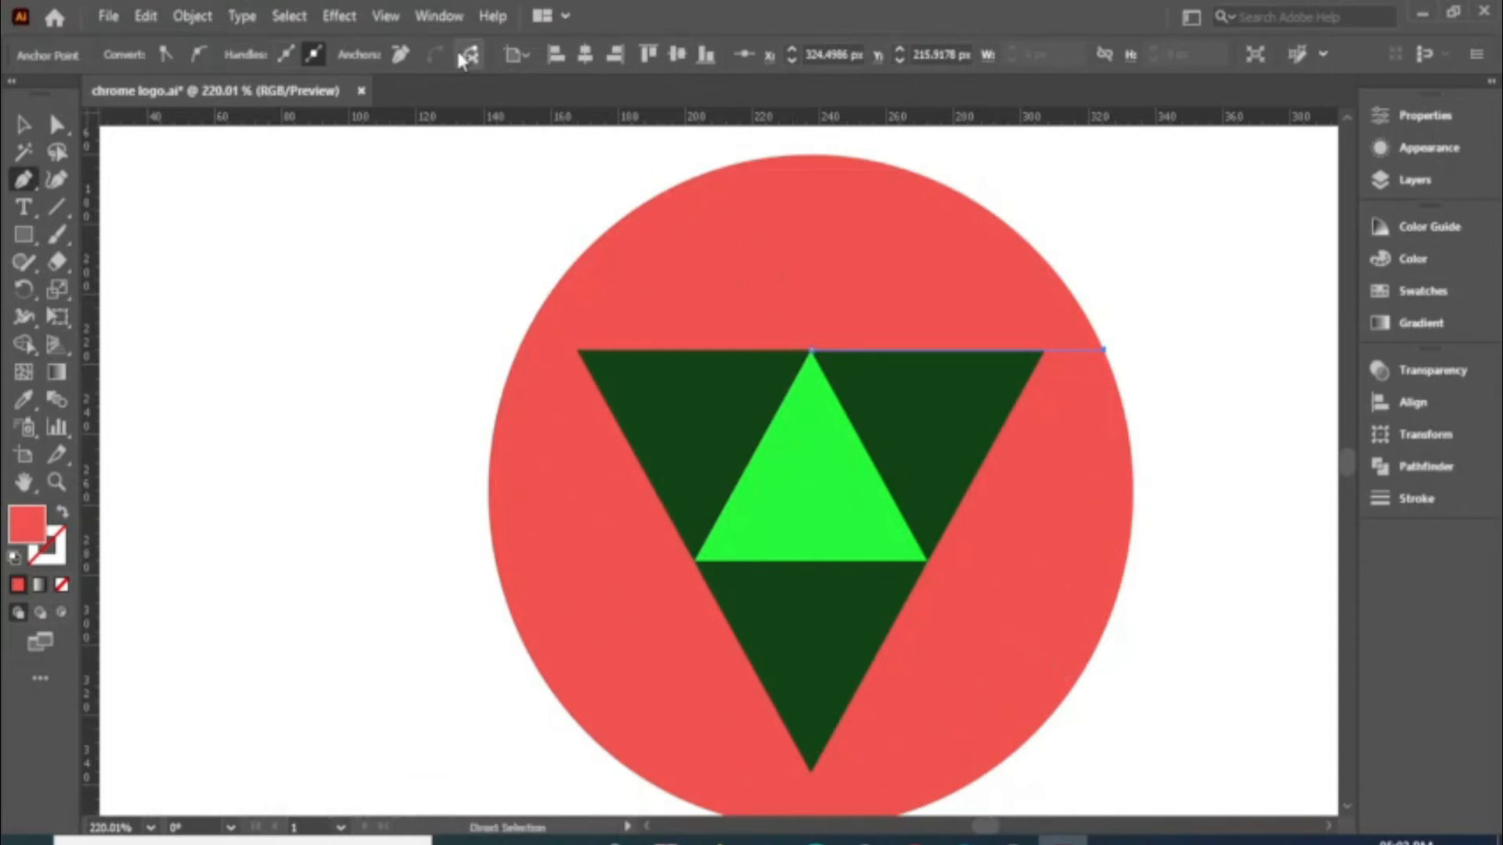
pyautogui.click(383, 15)
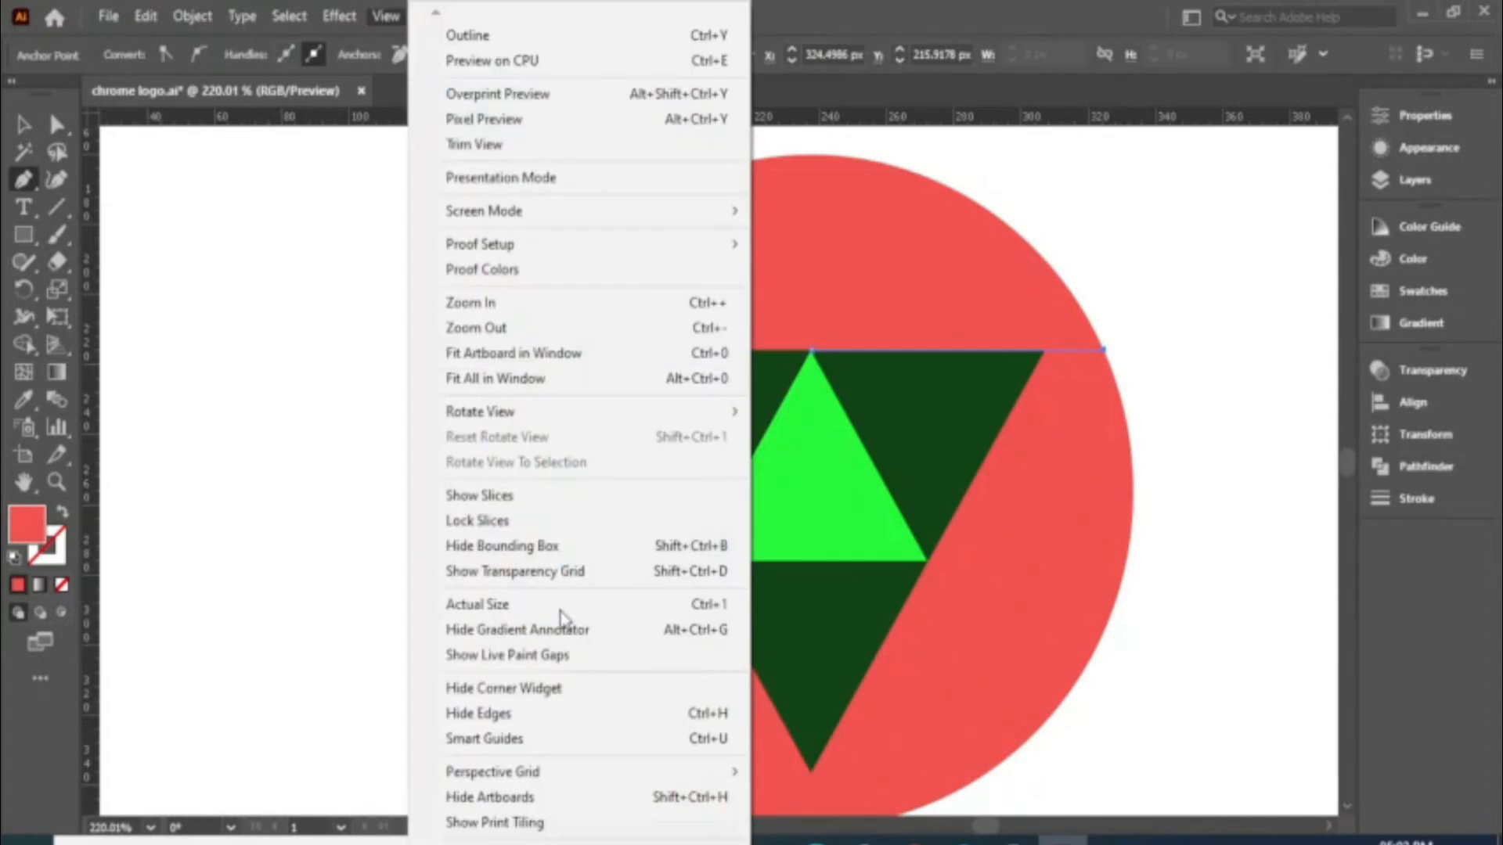
pyautogui.click(550, 739)
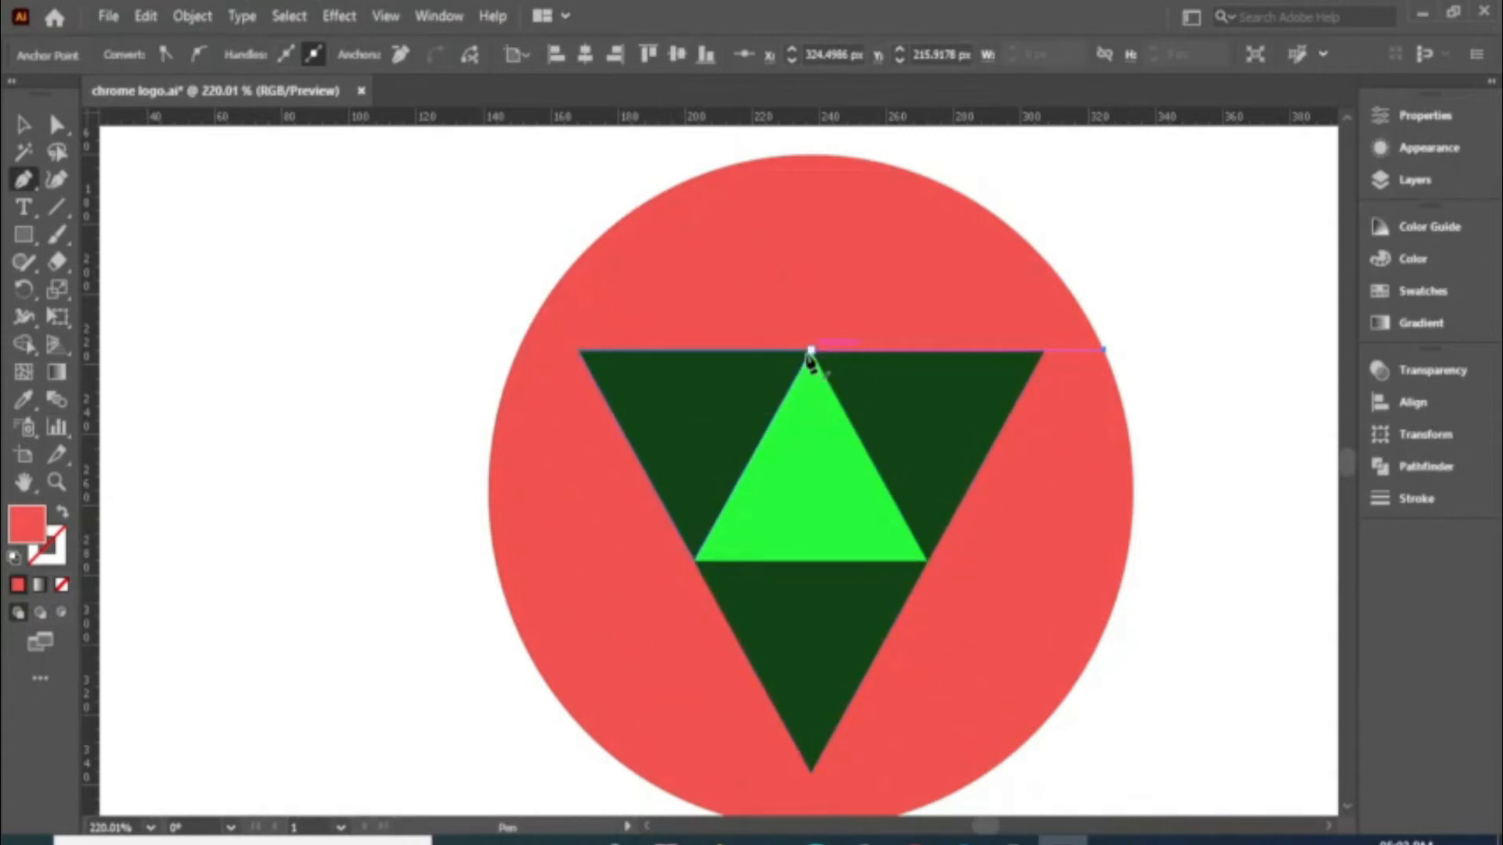
pyautogui.click(811, 351)
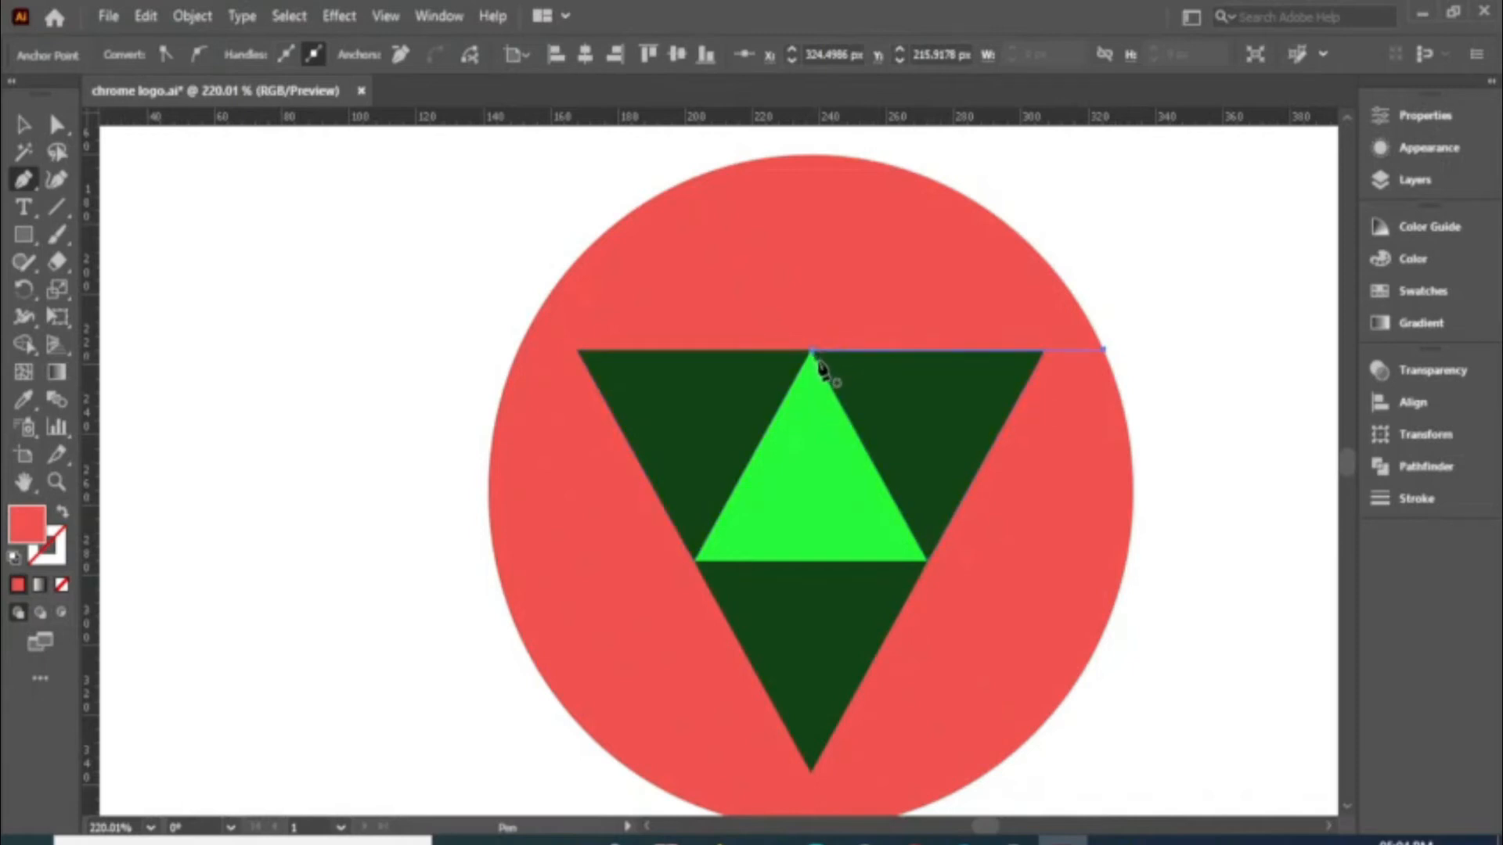
# Step: Draw a straight line from the bright green triangle's lower-right corner along the dark triangle's edge to the red circle's bottom edge
pyautogui.click(926, 562)
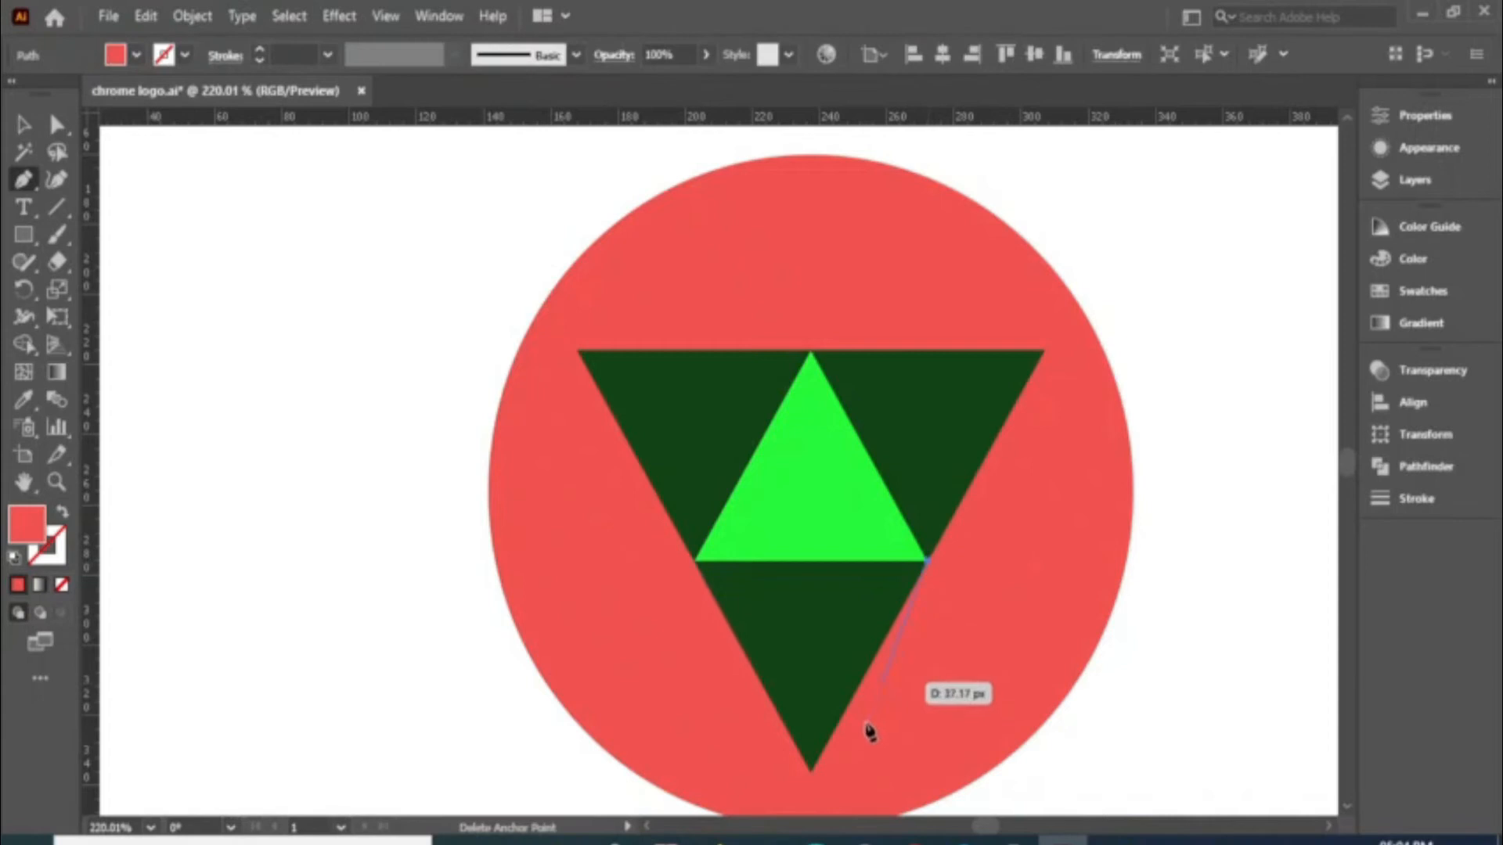
pyautogui.scroll(-1, 861, 723)
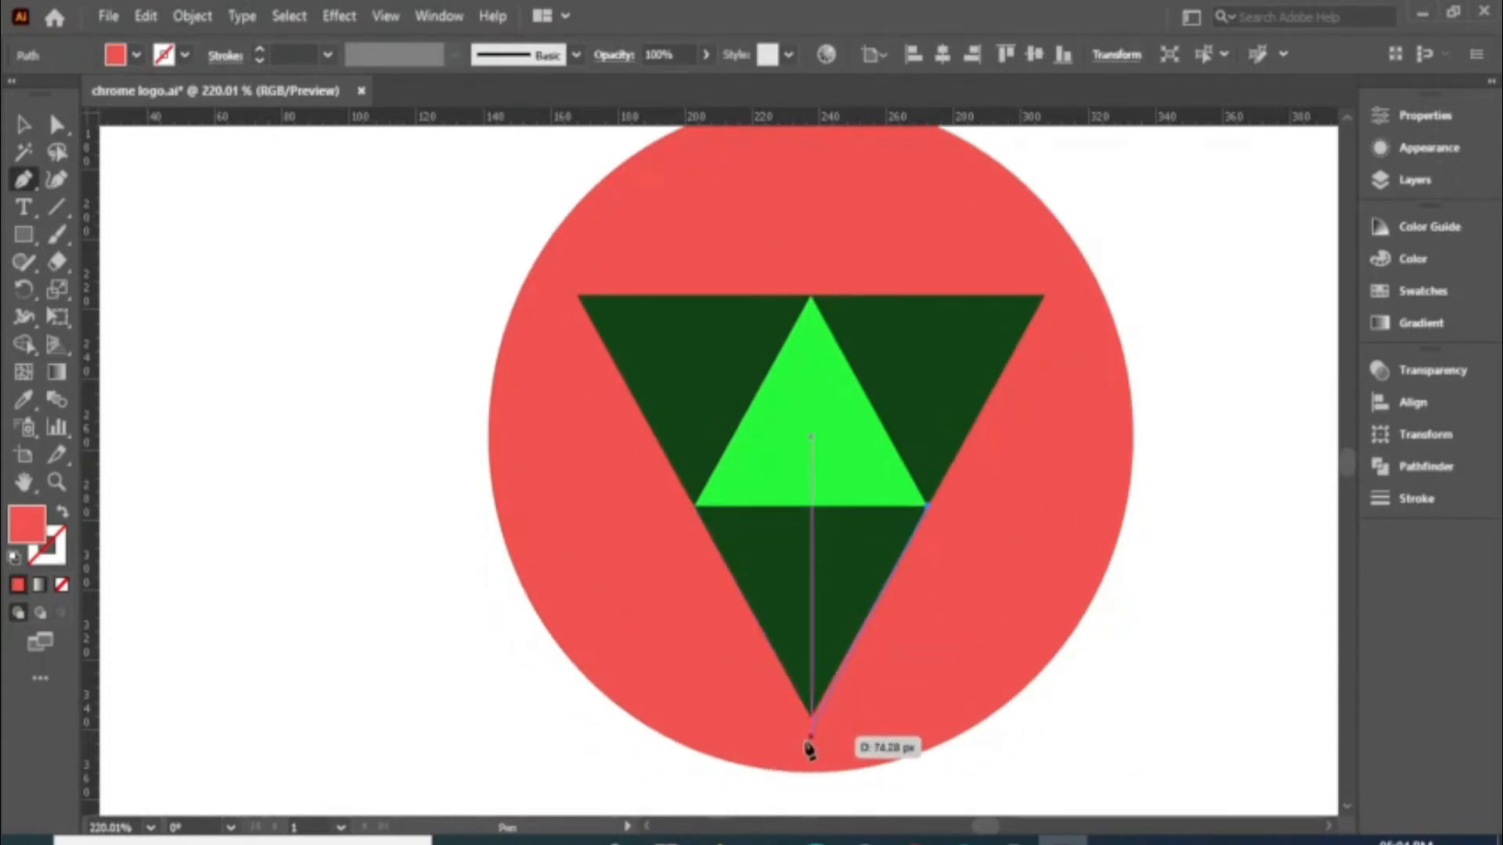
pyautogui.click(782, 772)
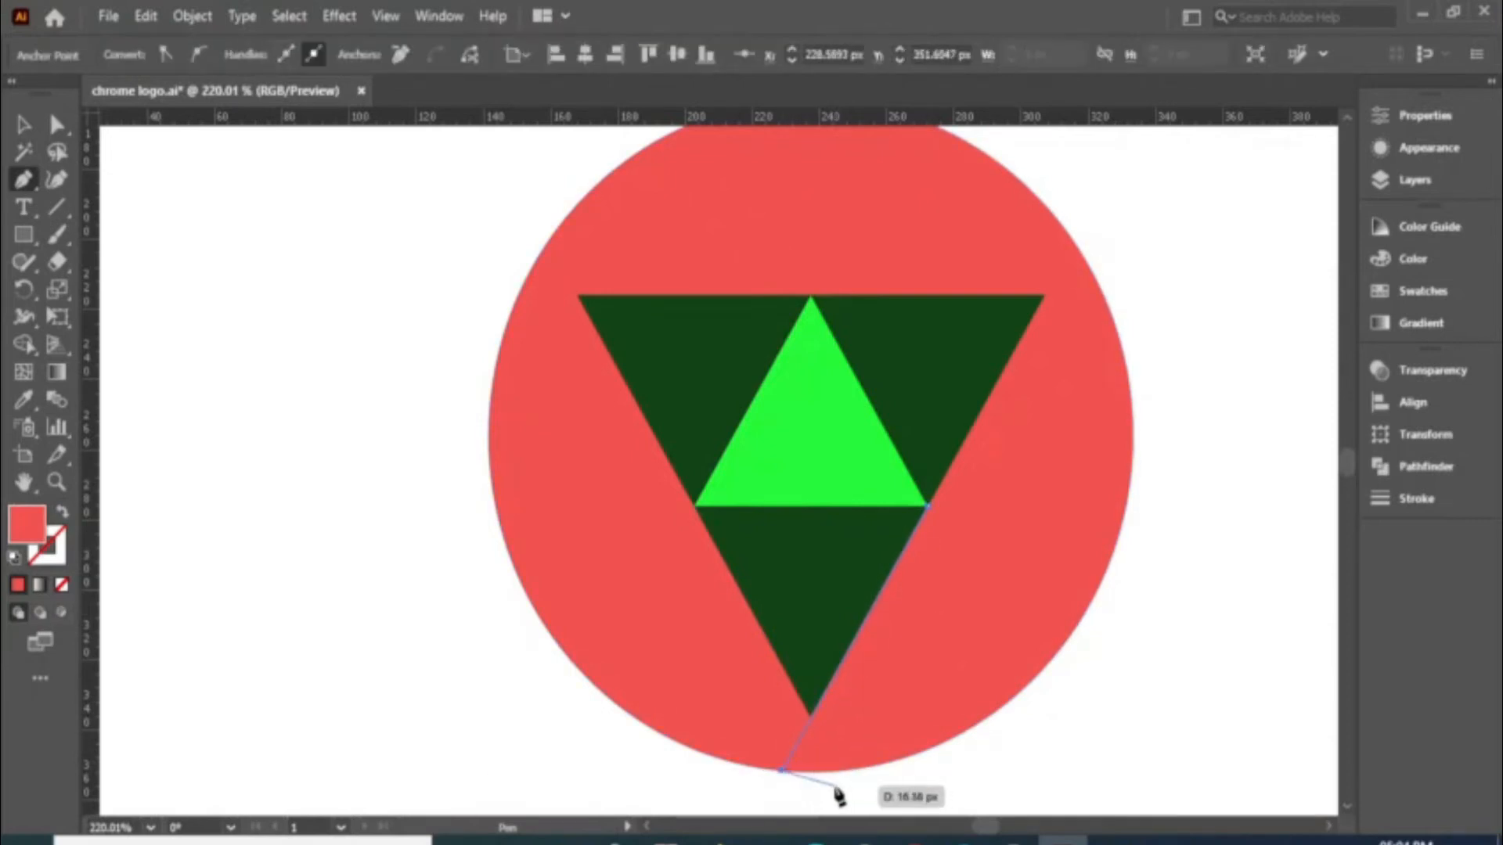
pyautogui.press('Escape')
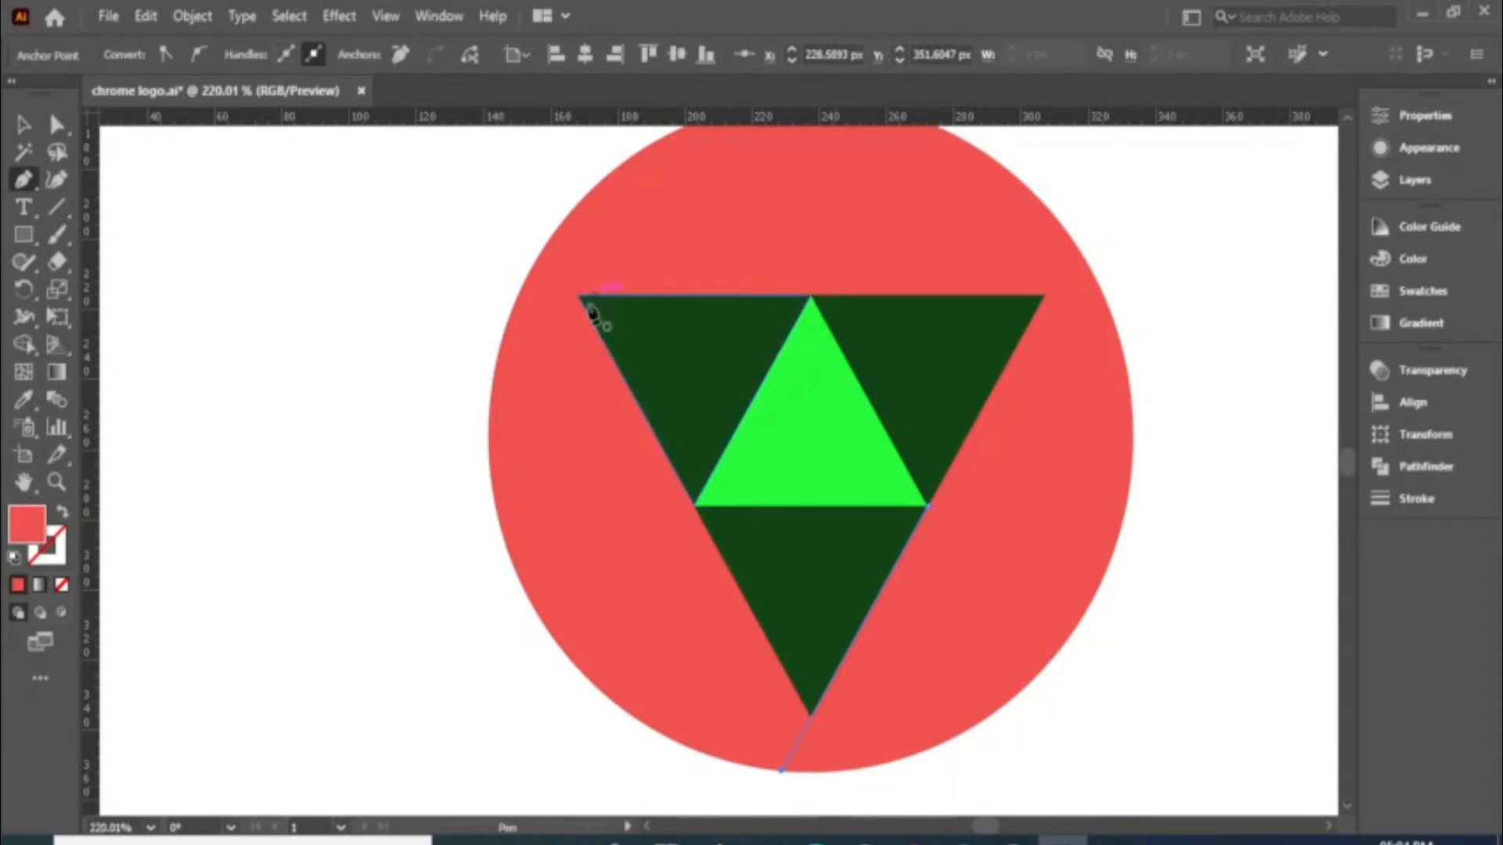
# Step: Draw a straight line from the bright green triangle's lower-left corner to the circle's upper-left edge and select all artwork to check the lines
pyautogui.click(693, 507)
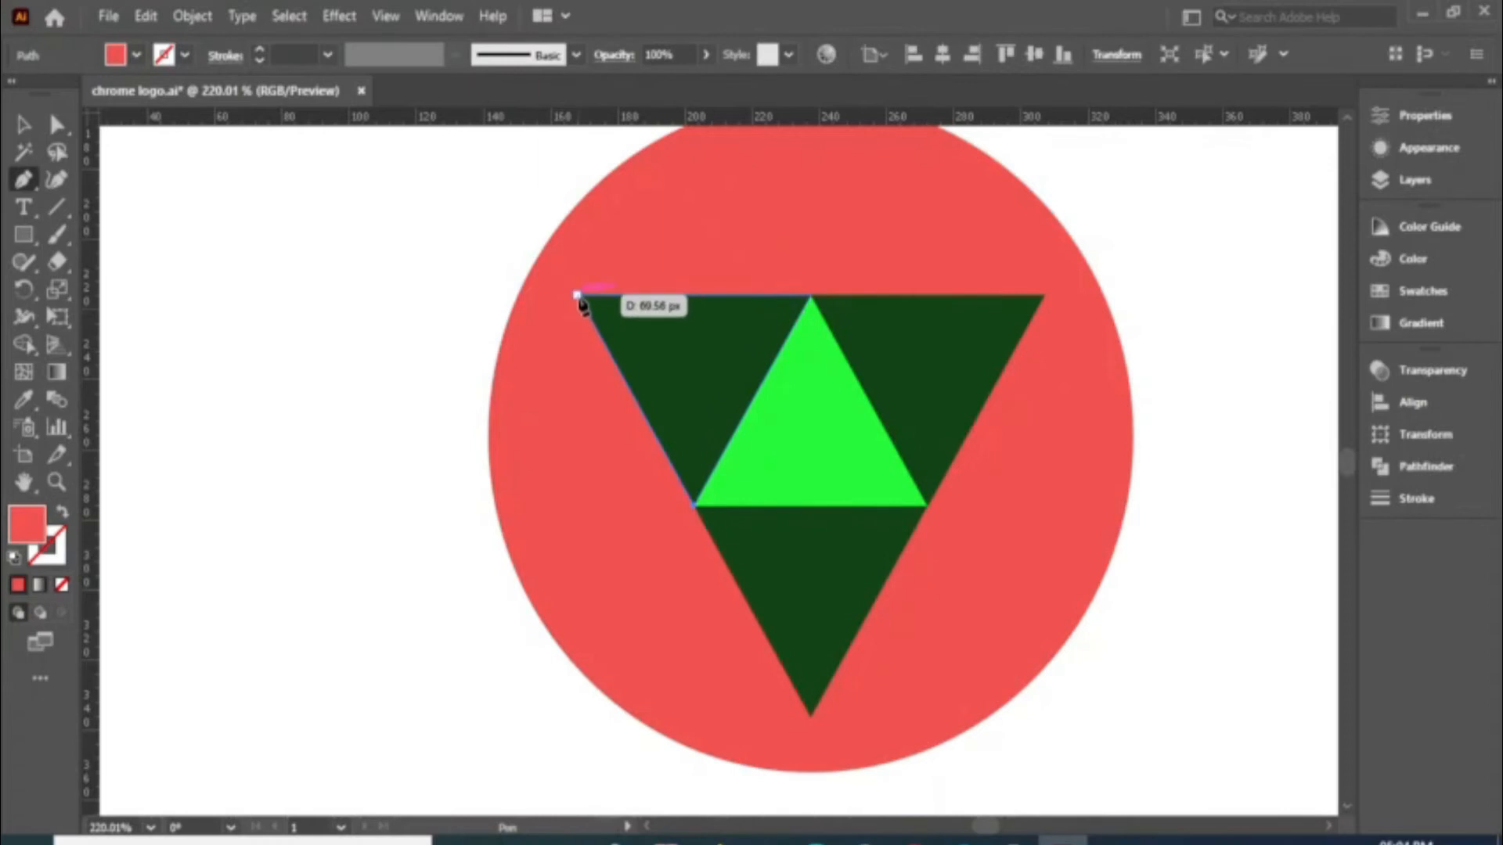
pyautogui.click(549, 251)
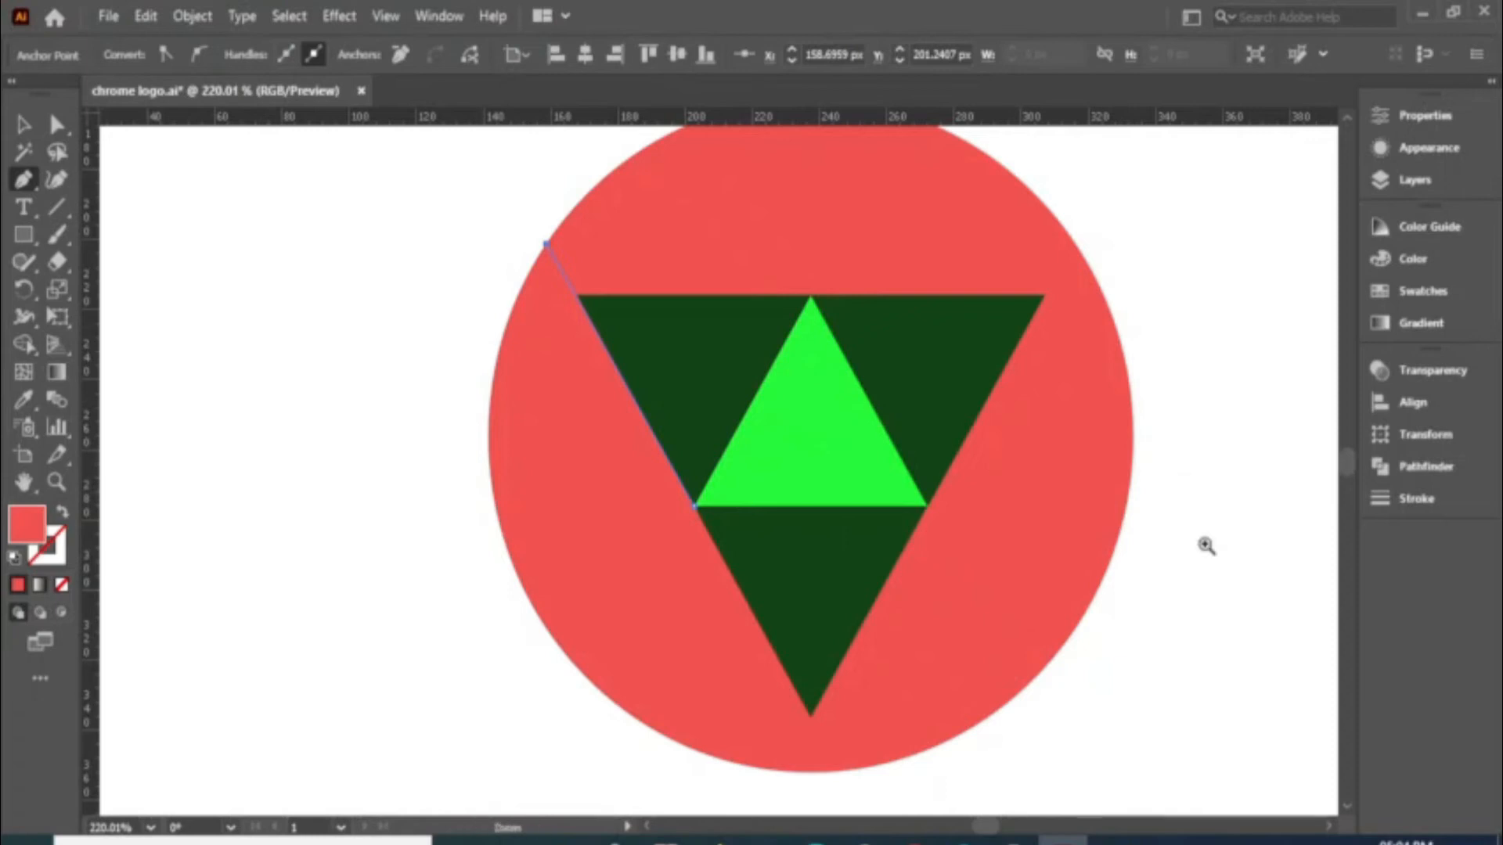
pyautogui.scroll(-2, 1201, 517)
pyautogui.press('ctrl')
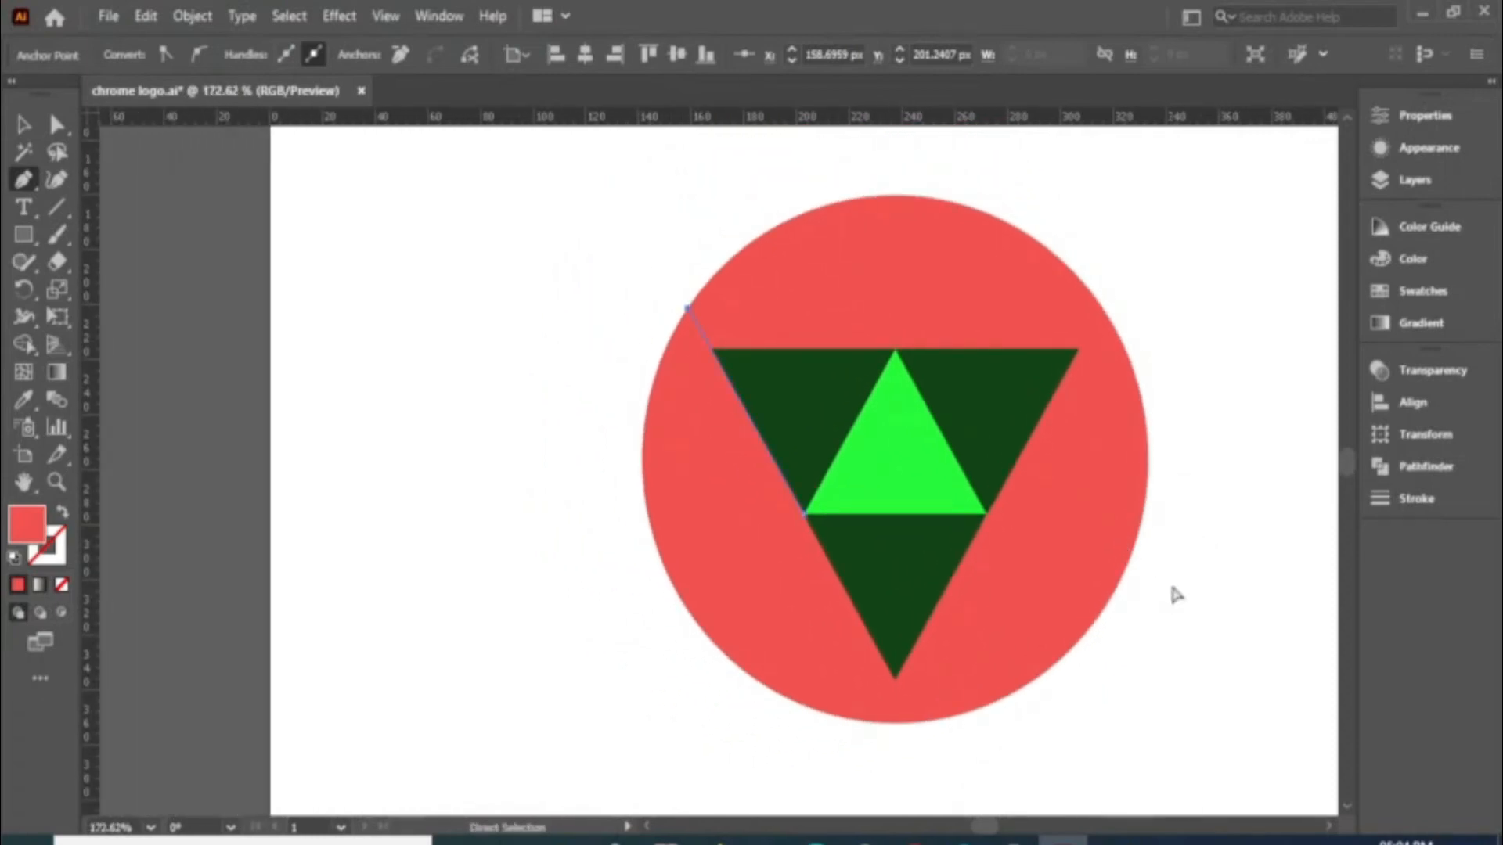
pyautogui.hotkey('ctrl', 'a')
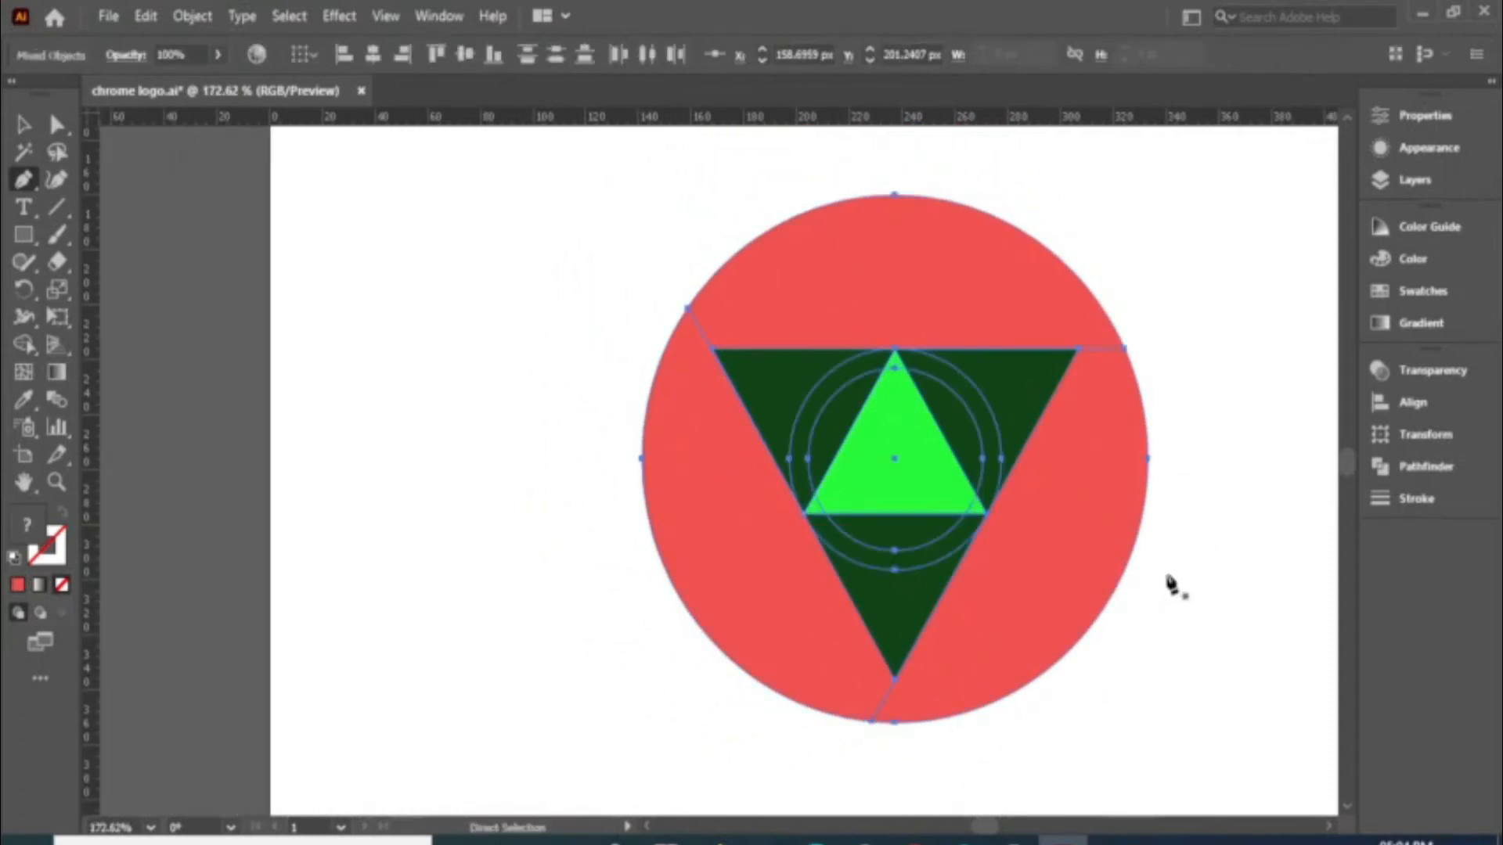
pyautogui.press('ctrl')
pyautogui.keyDown('ctrl'); pyautogui.click(1198, 636); pyautogui.keyUp('ctrl')
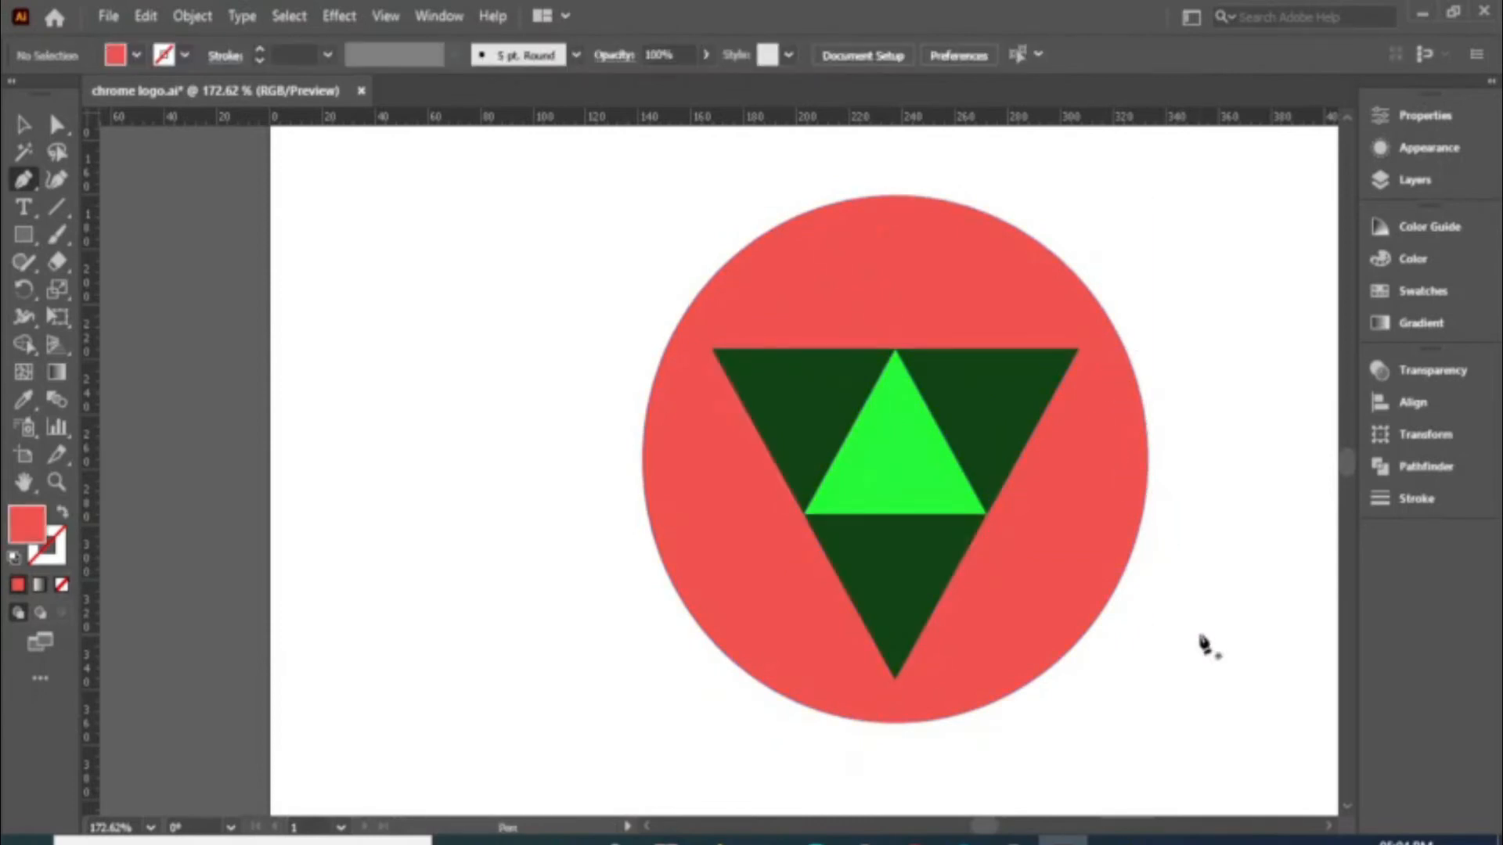
# Step: Move the group of green triangles off the circles and out beyond the artboard's right edge
pyautogui.moveTo(1157, 647); pyautogui.dragTo(1039, 659)
pyautogui.click(25, 125)
pyautogui.click(714, 428)
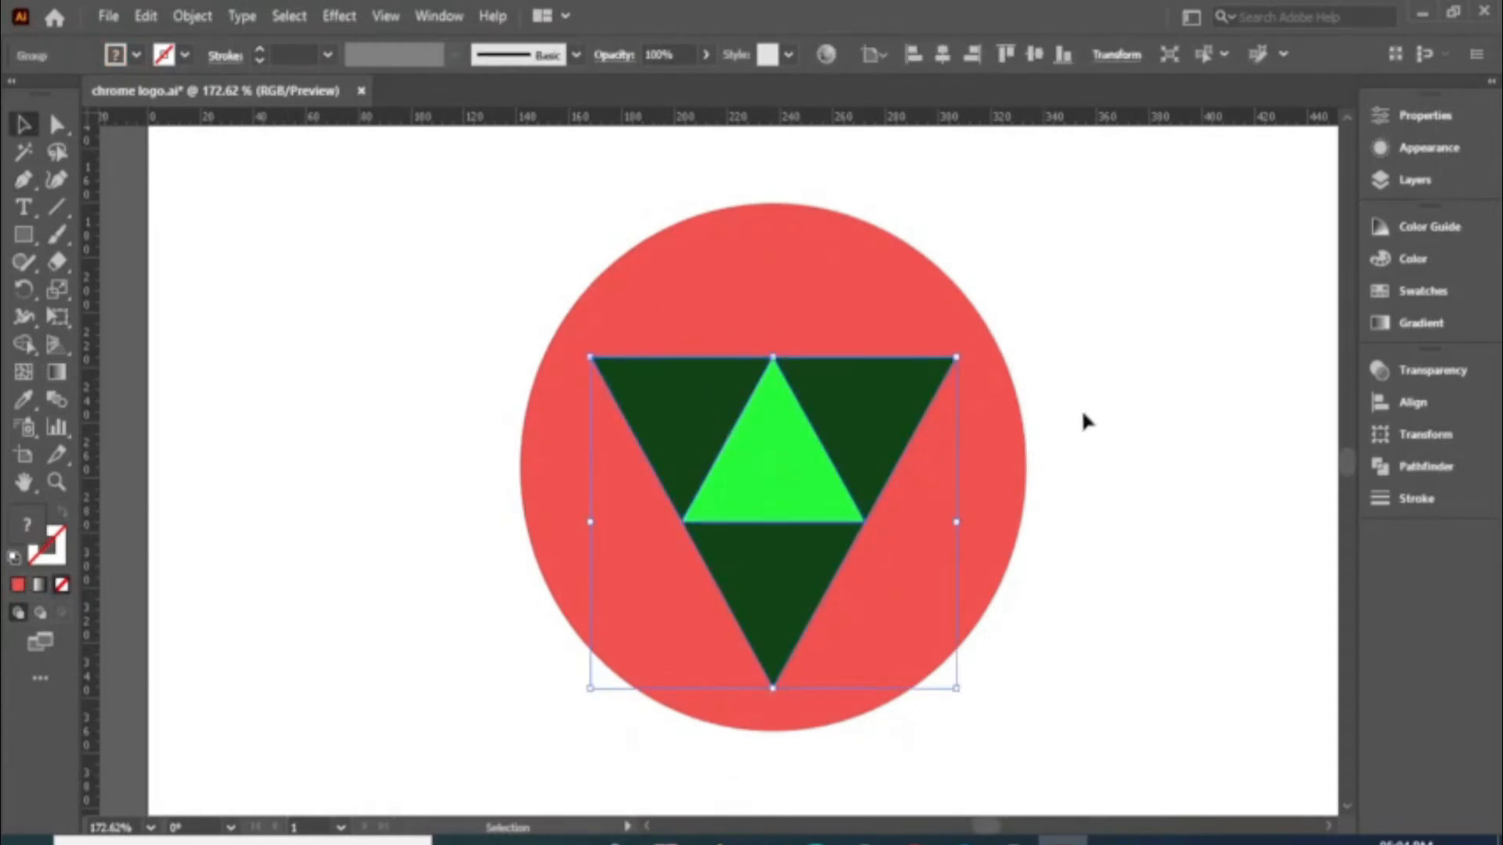
pyautogui.moveTo(800, 469); pyautogui.dragTo(1292, 216)
pyautogui.scroll(-3, 1056, 587)
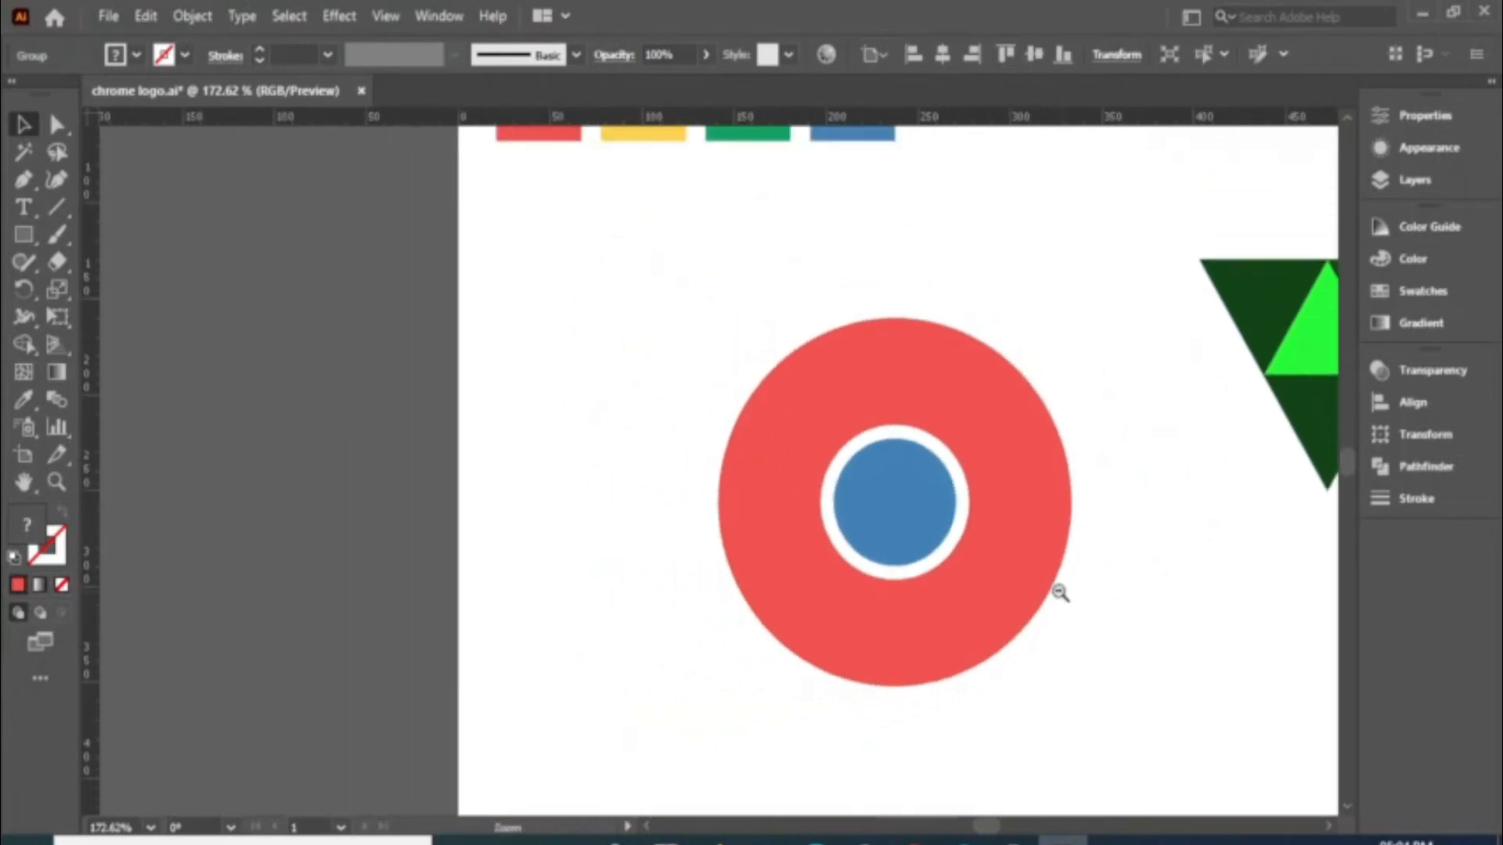
pyautogui.moveTo(1149, 332); pyautogui.dragTo(1335, 251)
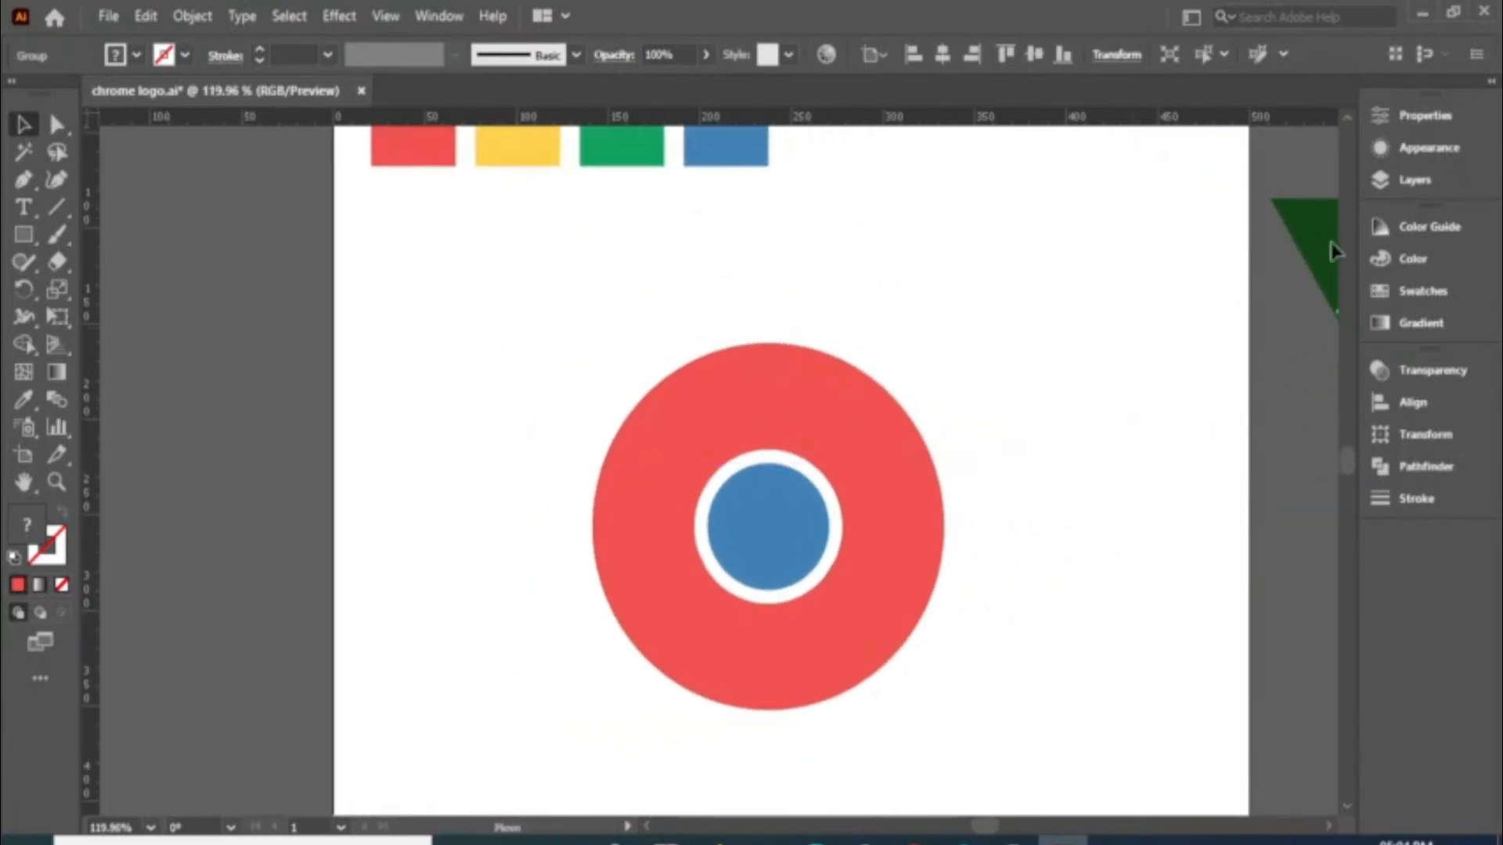
# Step: Select the red circle together with the three dividing lines to check how they split the ring, and clear the selection
pyautogui.click(942, 740)
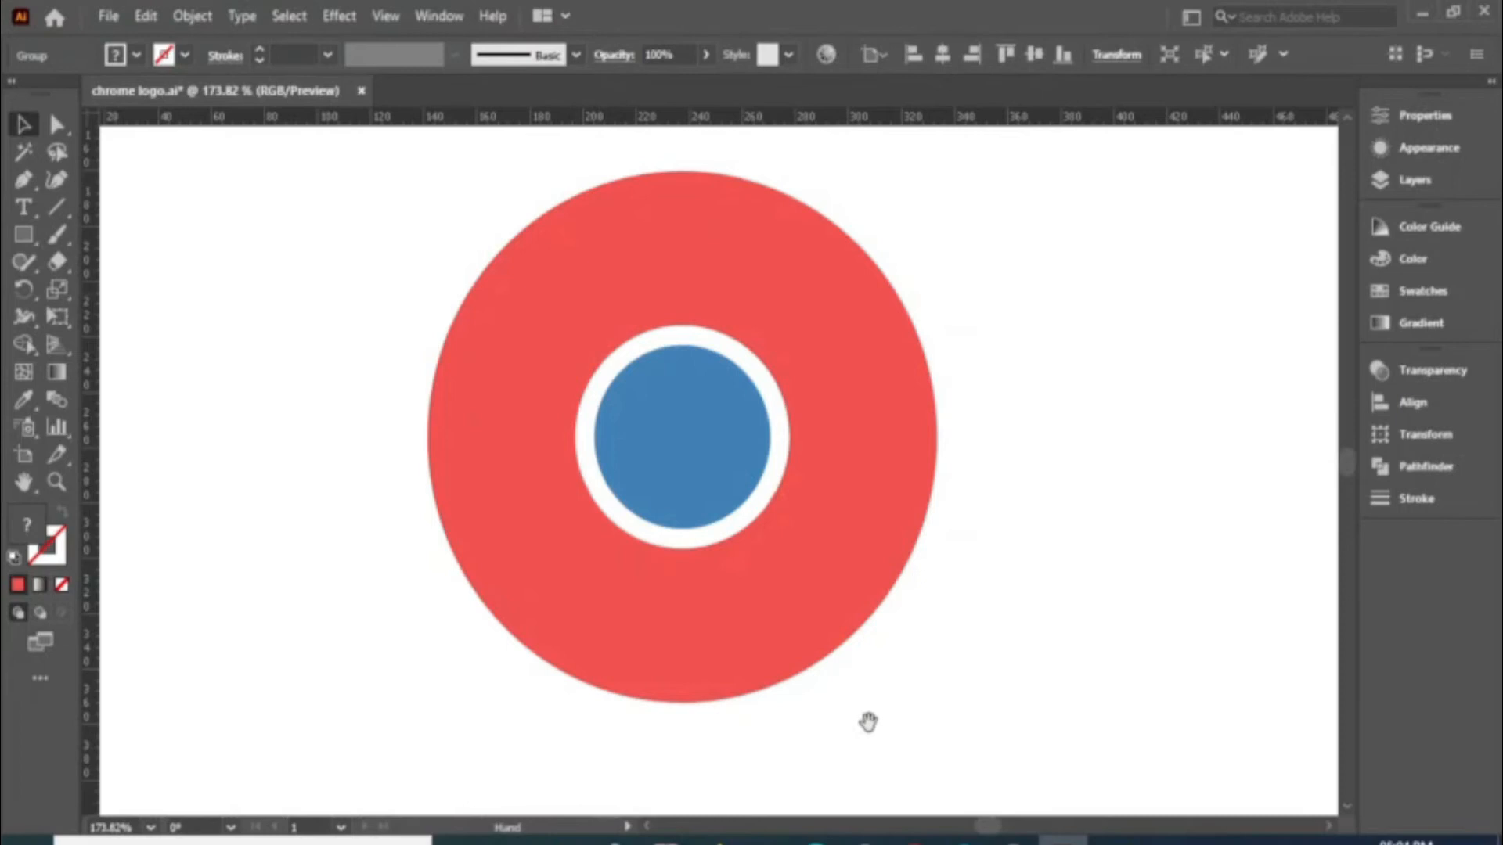
pyautogui.moveTo(866, 721); pyautogui.dragTo(947, 730)
pyautogui.moveTo(1085, 159); pyautogui.dragTo(455, 736)
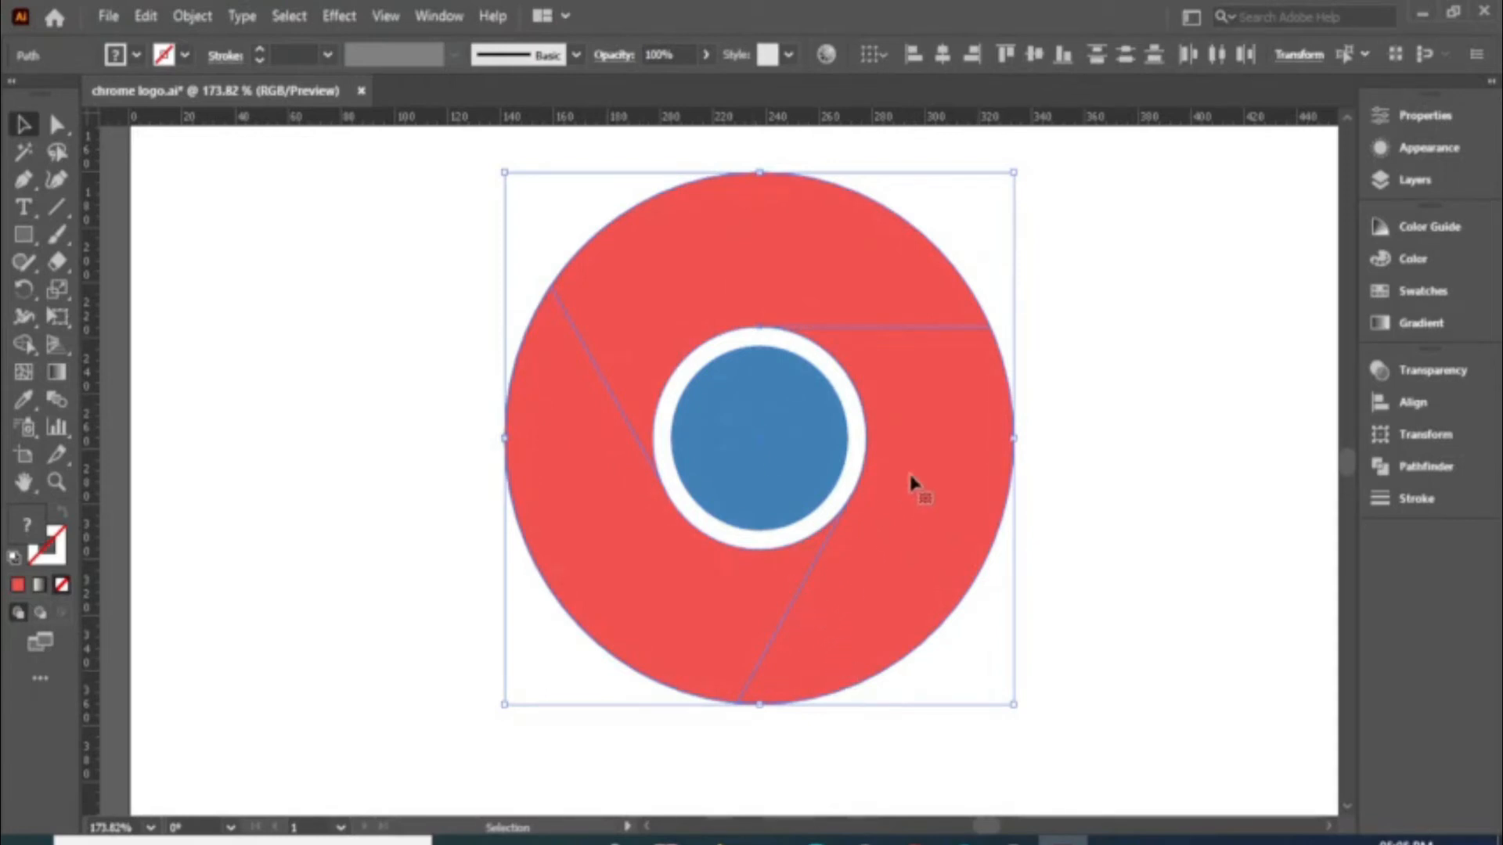
pyautogui.click(1082, 465)
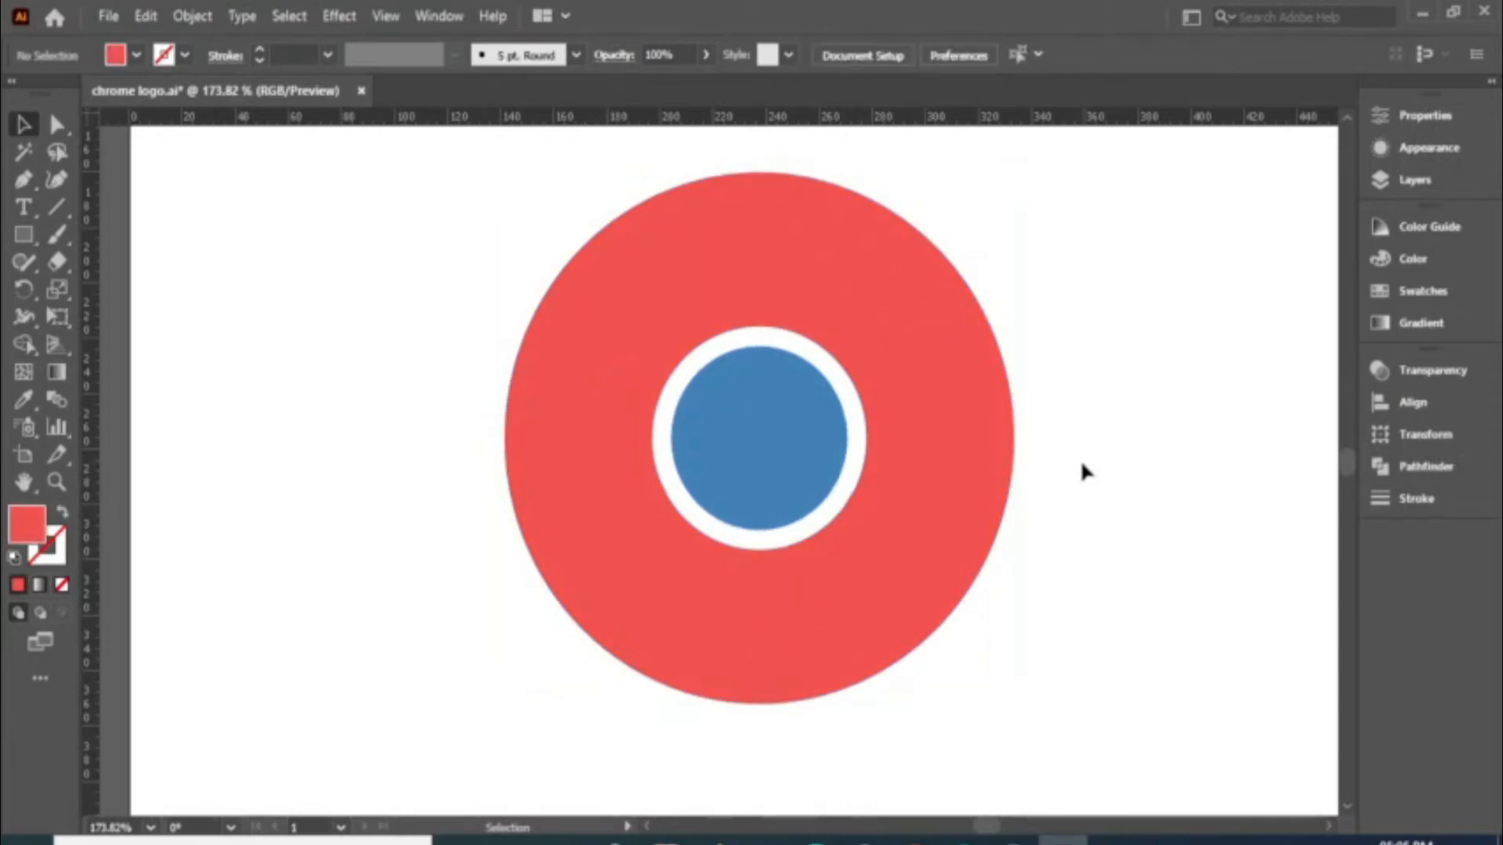
pyautogui.scroll(-3, 1139, 754)
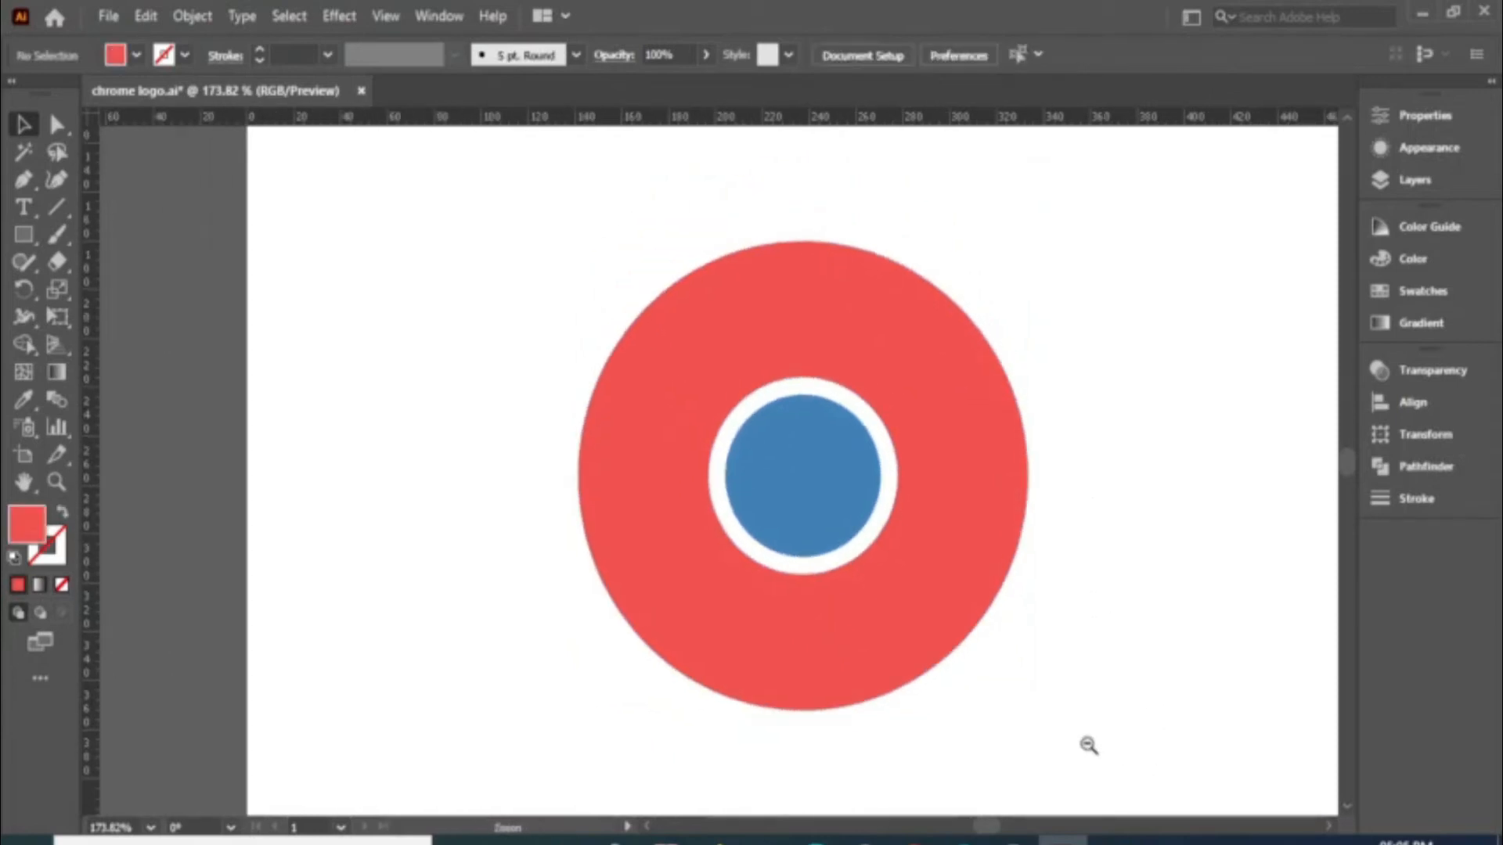
# Step: Save the colours of the red, yellow, green and blue squares as a new colour group in the swatches
pyautogui.scroll(-3, 1143, 695)
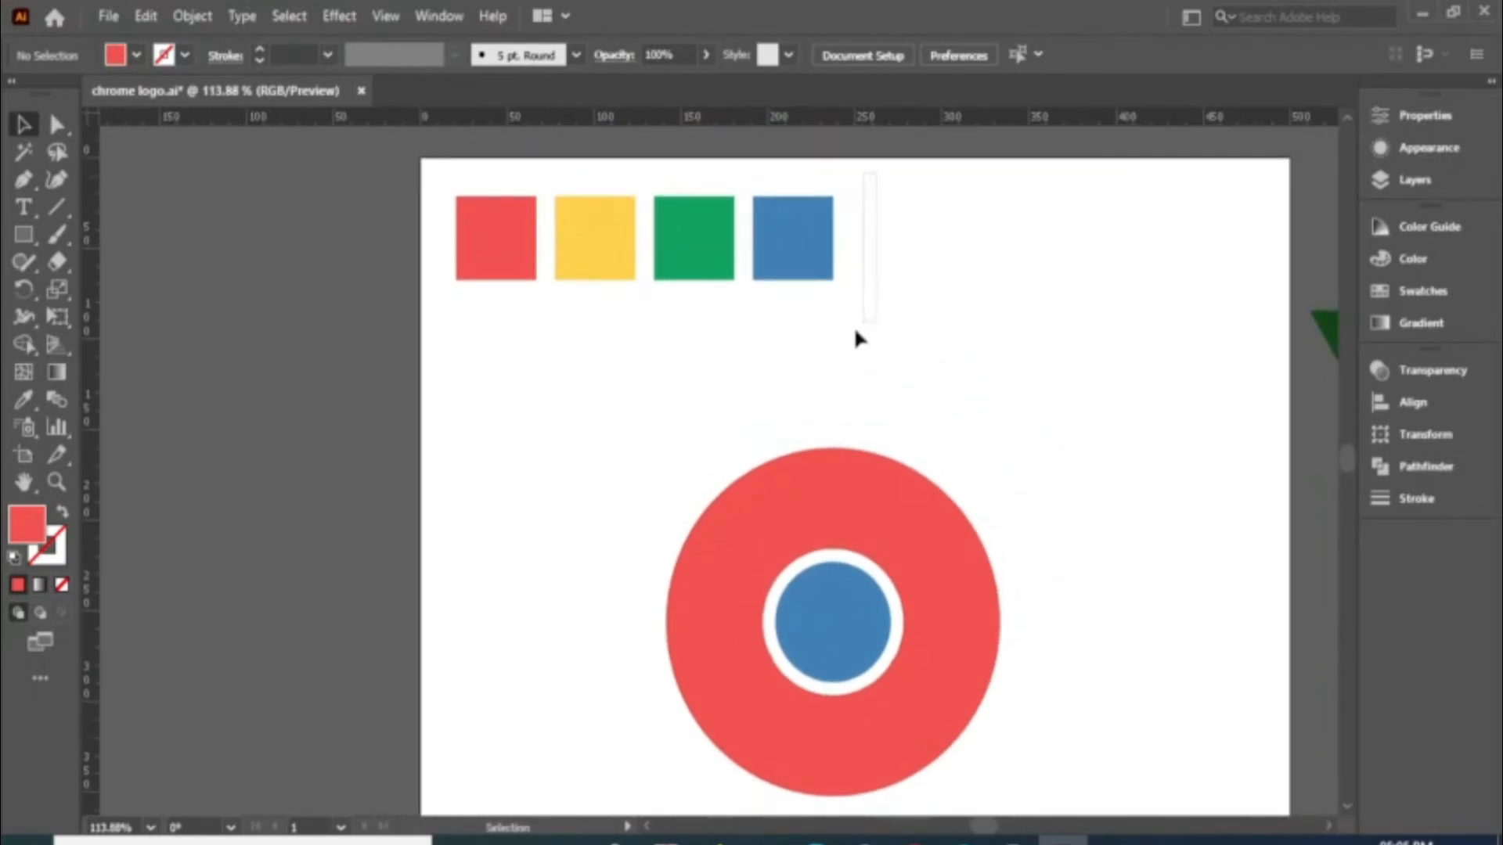
pyautogui.moveTo(699, 344); pyautogui.dragTo(450, 319)
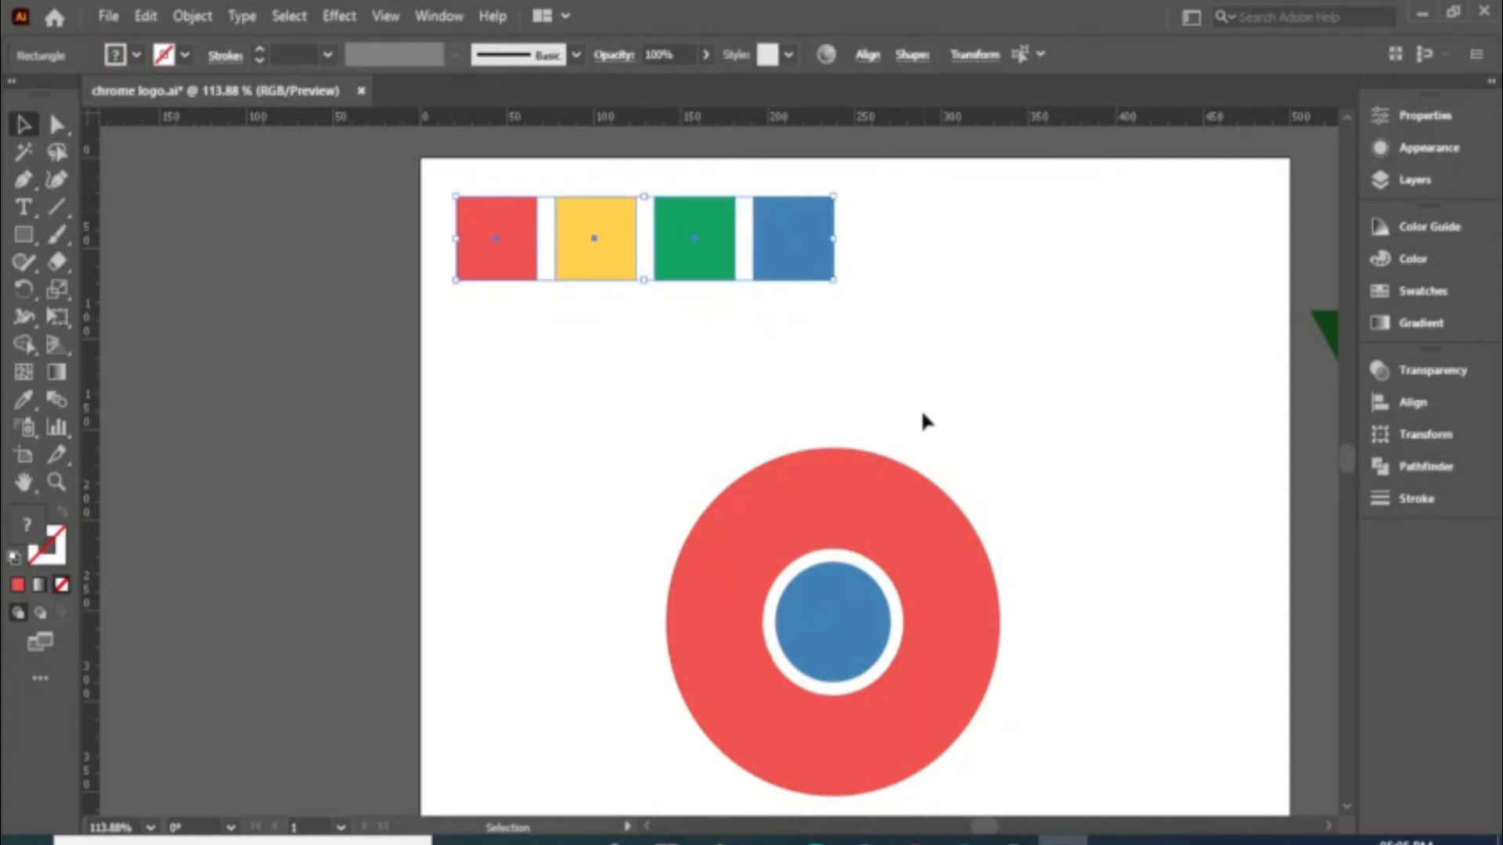
pyautogui.click(1415, 290)
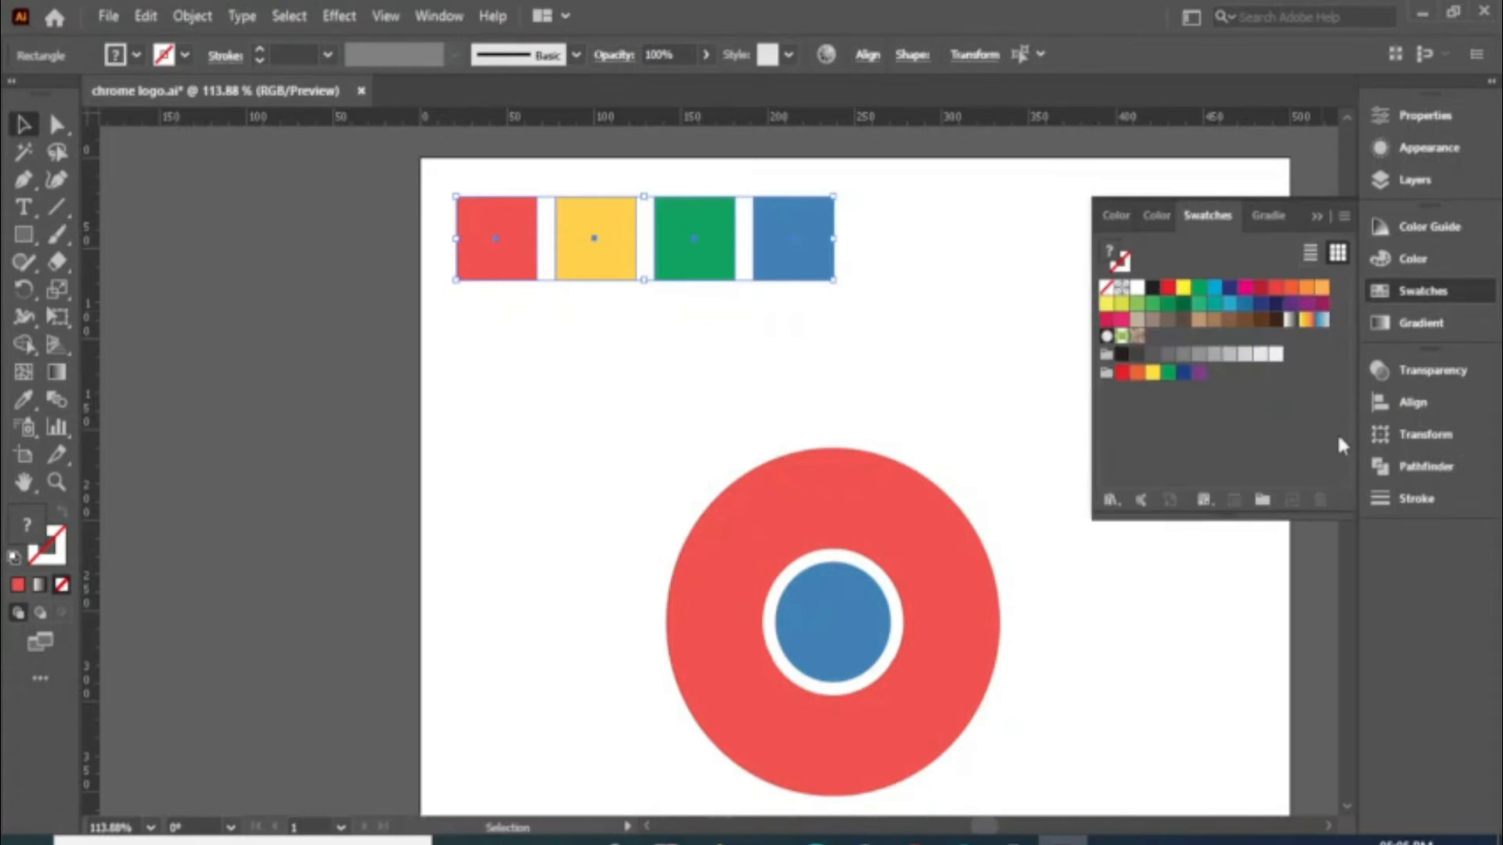
pyautogui.click(1263, 505)
pyautogui.click(763, 506)
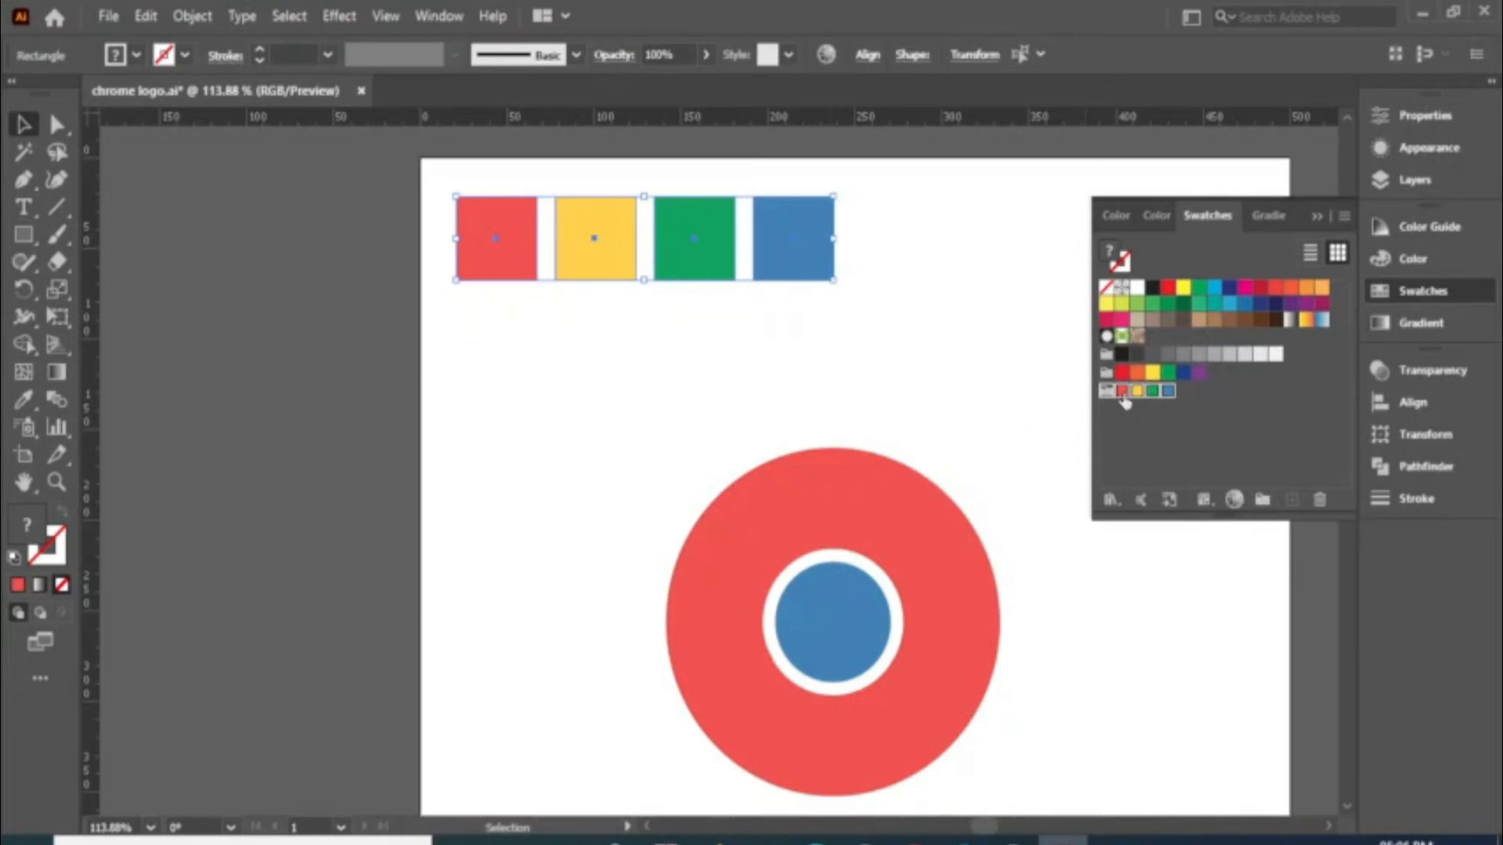
pyautogui.click(1413, 289)
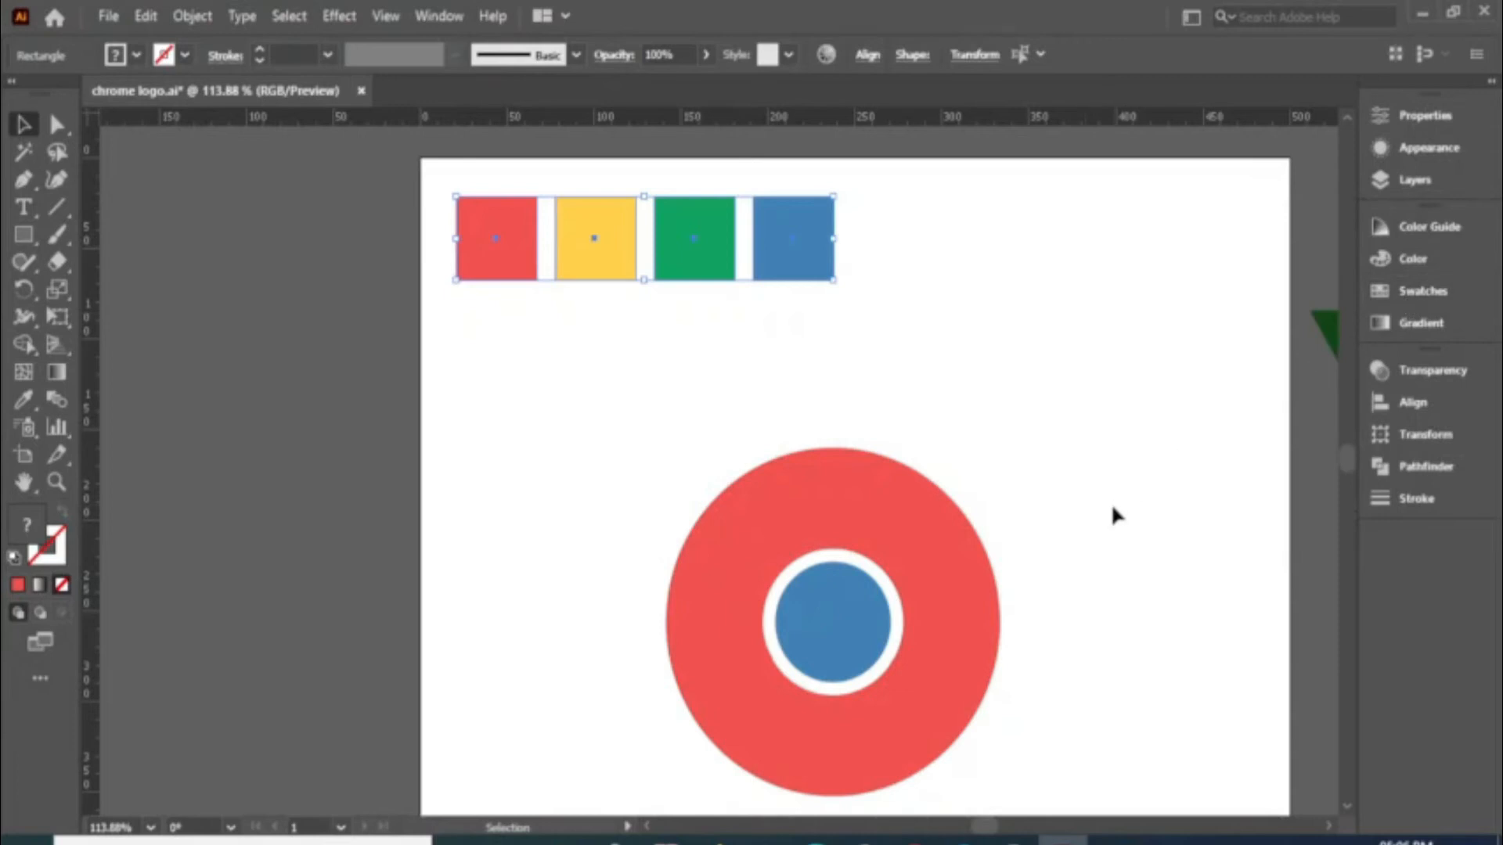
pyautogui.click(1110, 502)
# Step: Turn the circles and dividing lines into a Live Paint group and fill the ring's right-hand section with the saved yellow swatch
pyautogui.scroll(-1, 1104, 491)
pyautogui.moveTo(1038, 352); pyautogui.dragTo(566, 756)
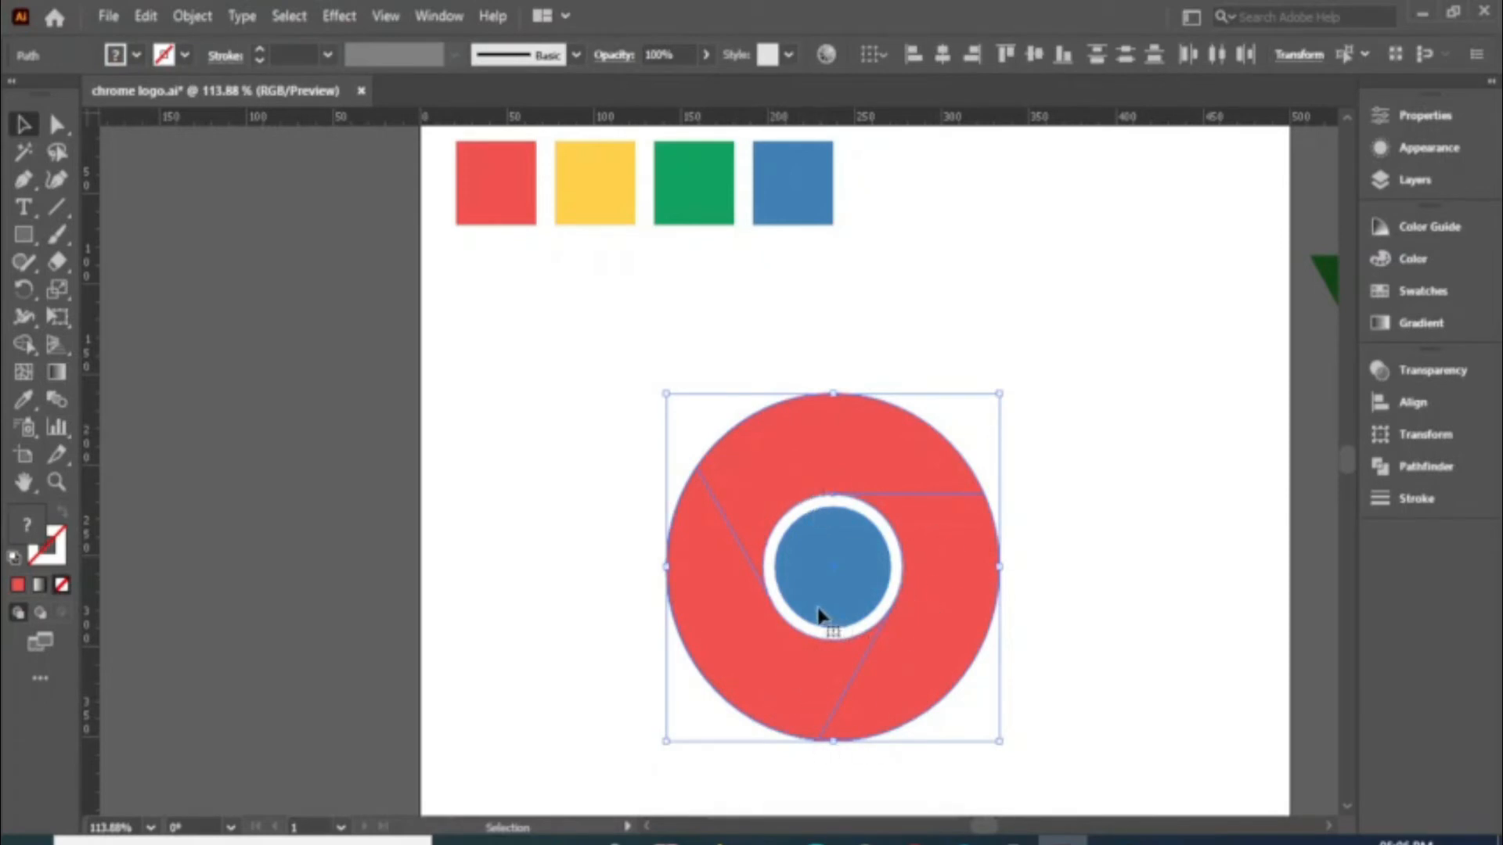
pyautogui.click(22, 346)
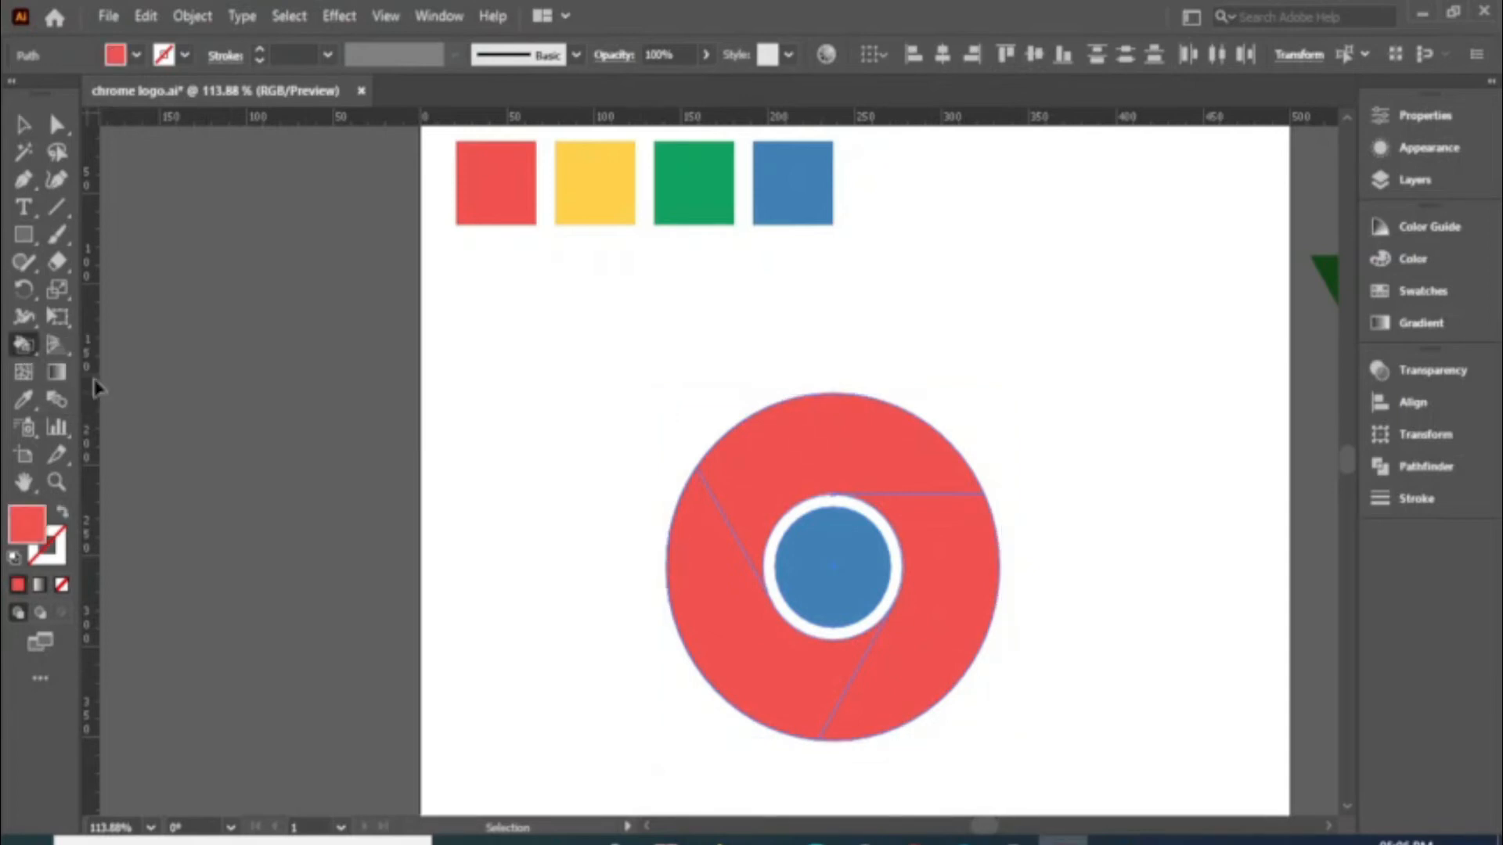
pyautogui.click(1401, 293)
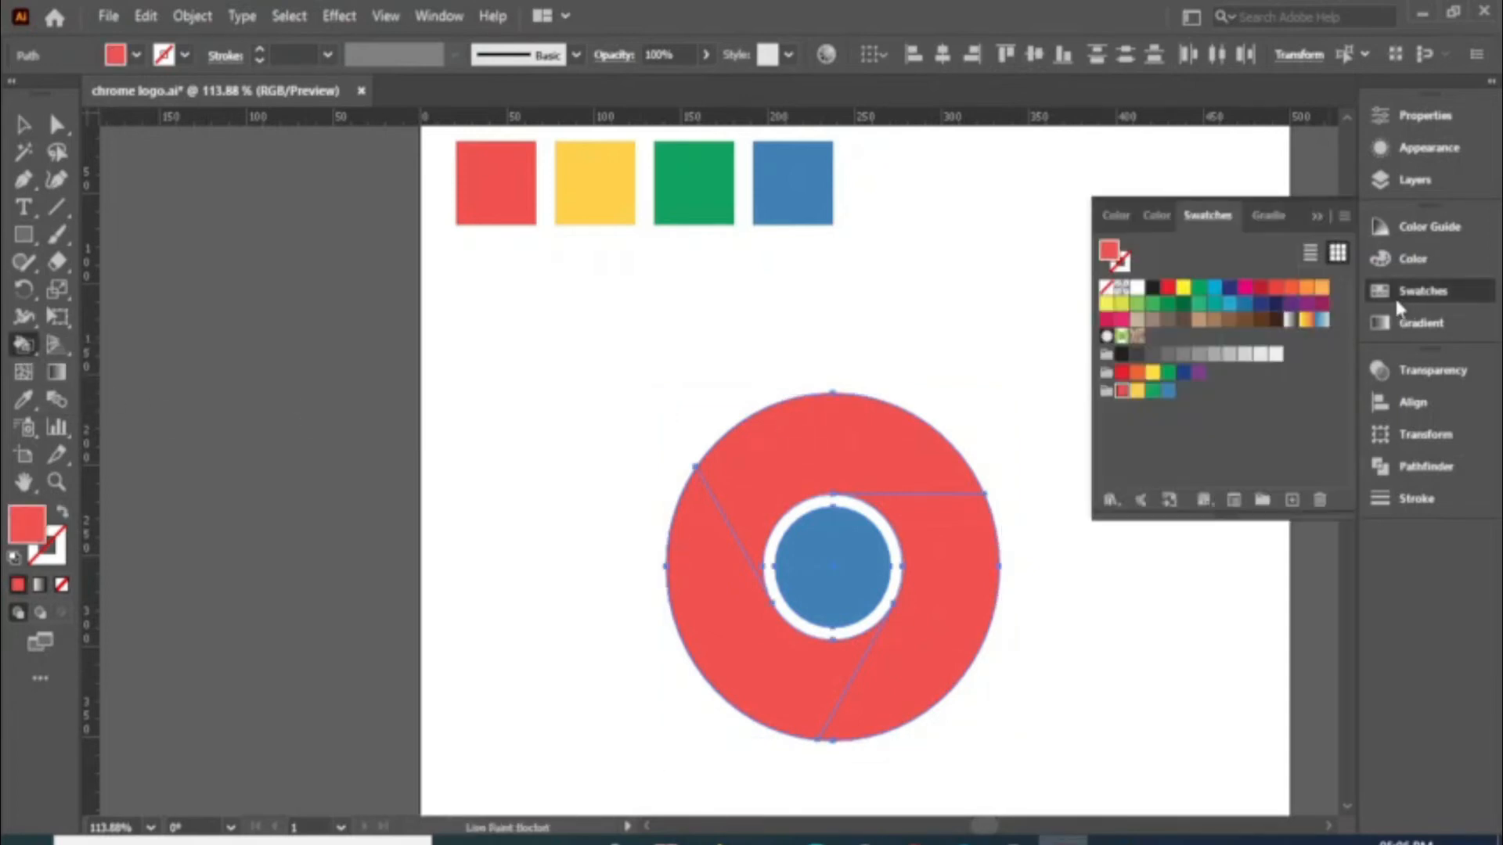
pyautogui.click(823, 465)
pyautogui.click(1137, 393)
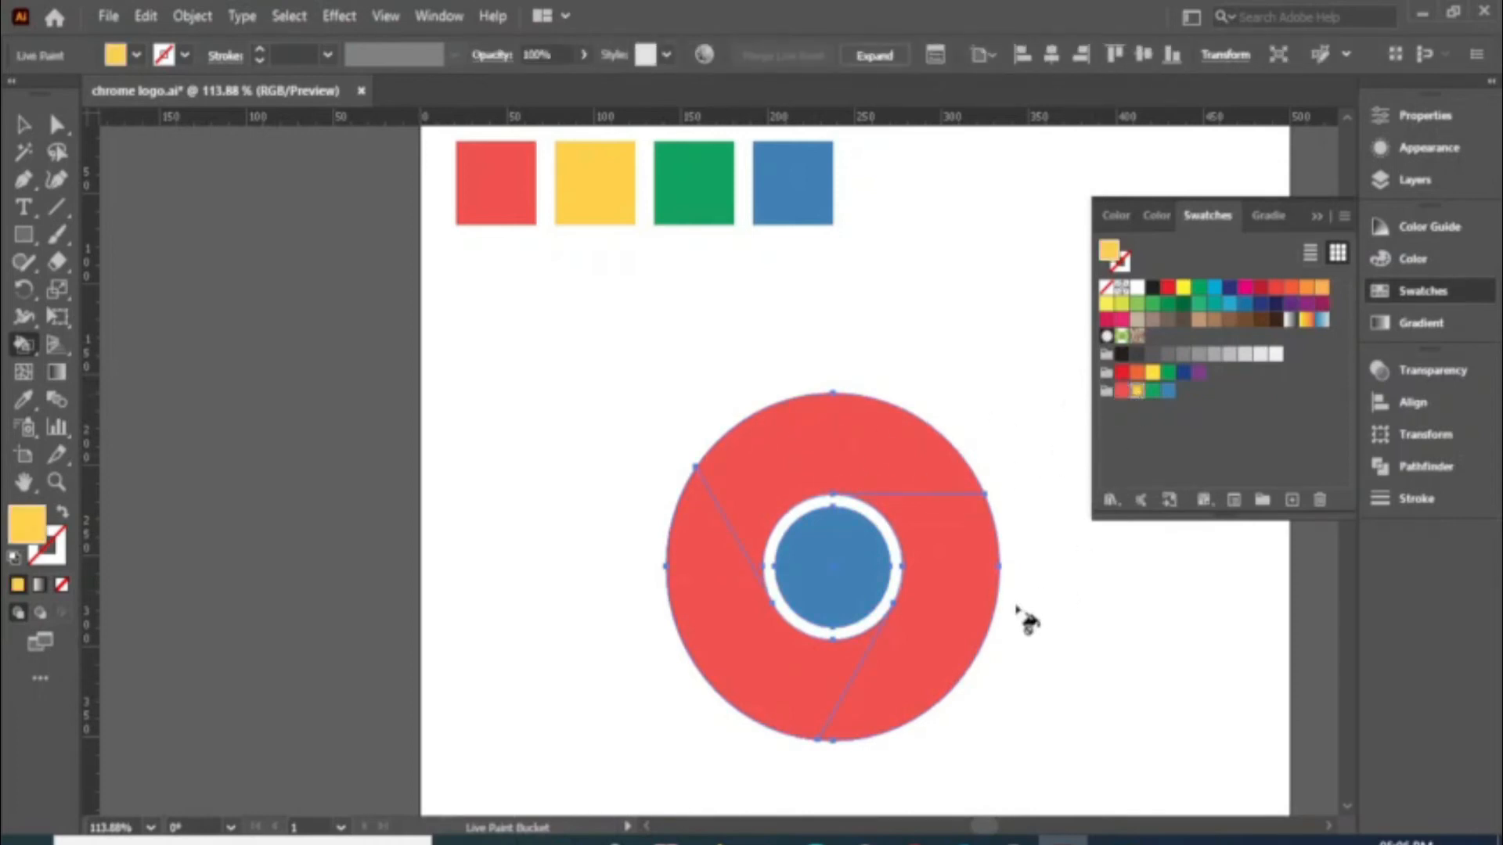
pyautogui.click(959, 643)
# Step: Fill the ring's lower-left section with the saved green swatch using Live Paint, and clear the selection
pyautogui.press('Right')
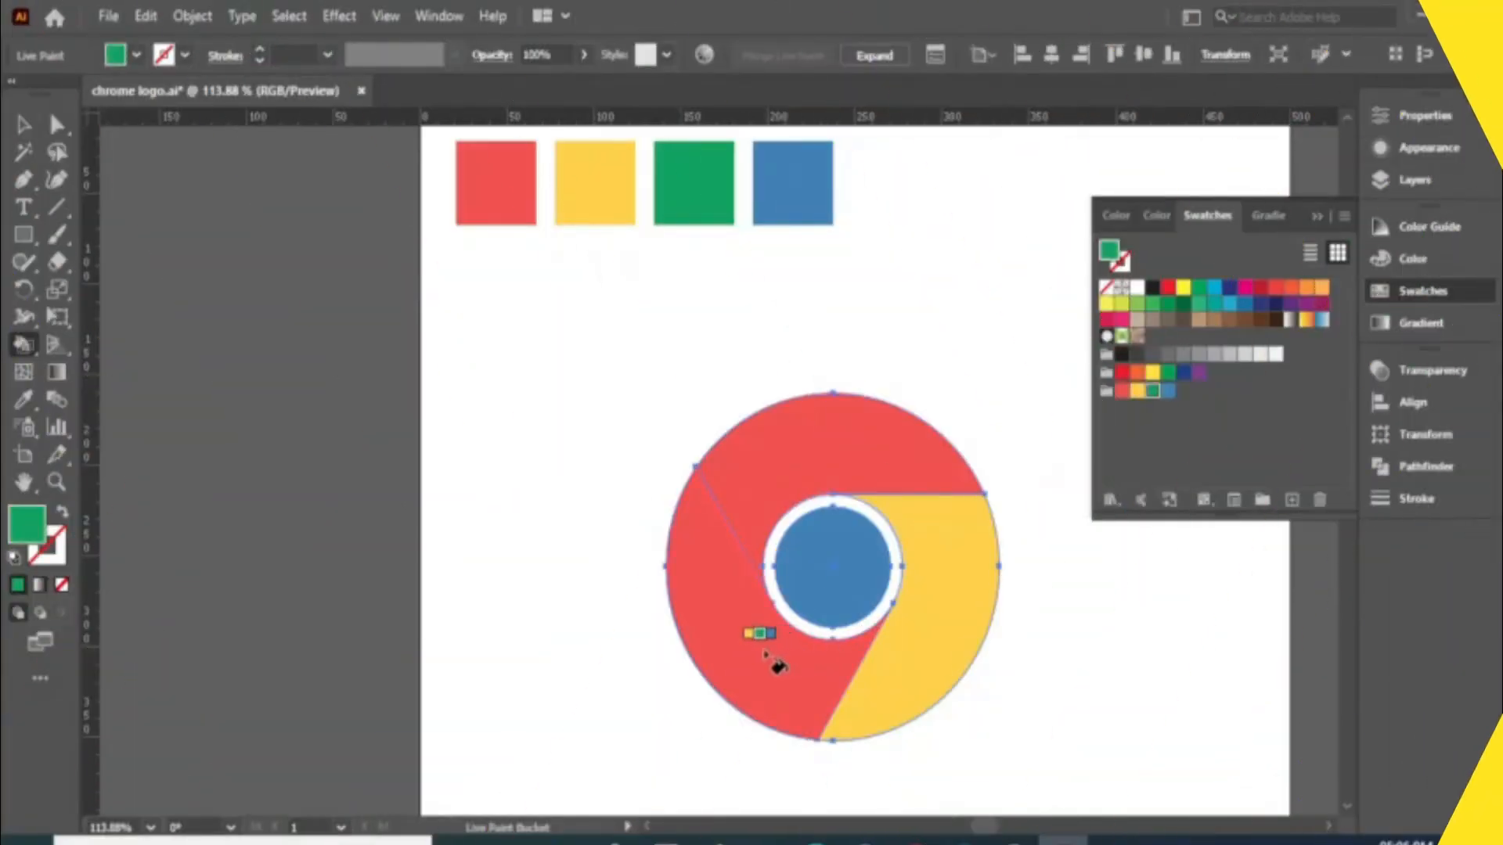
pyautogui.click(775, 660)
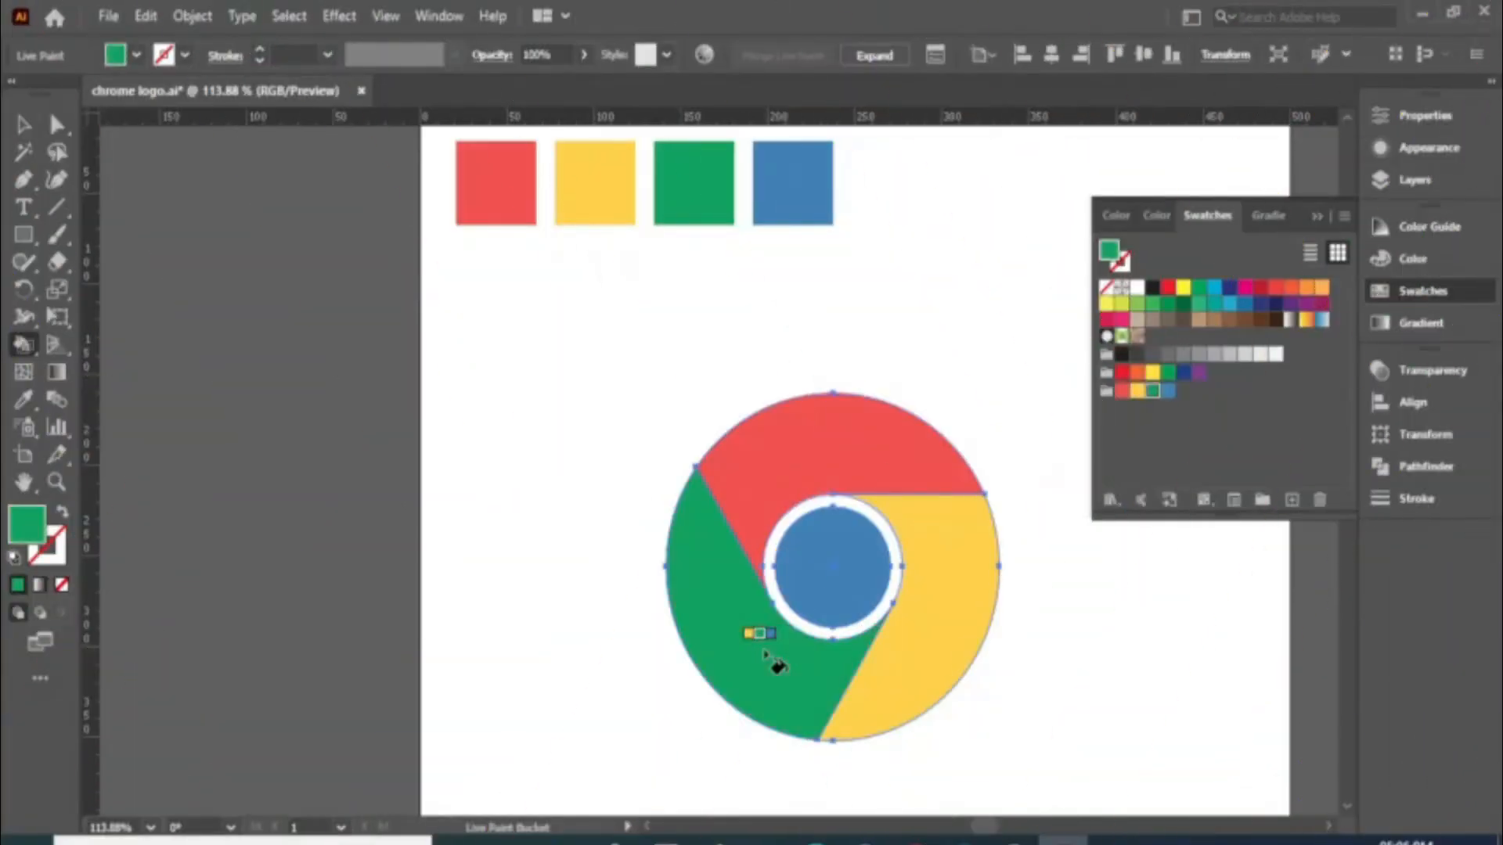
pyautogui.click(1469, 289)
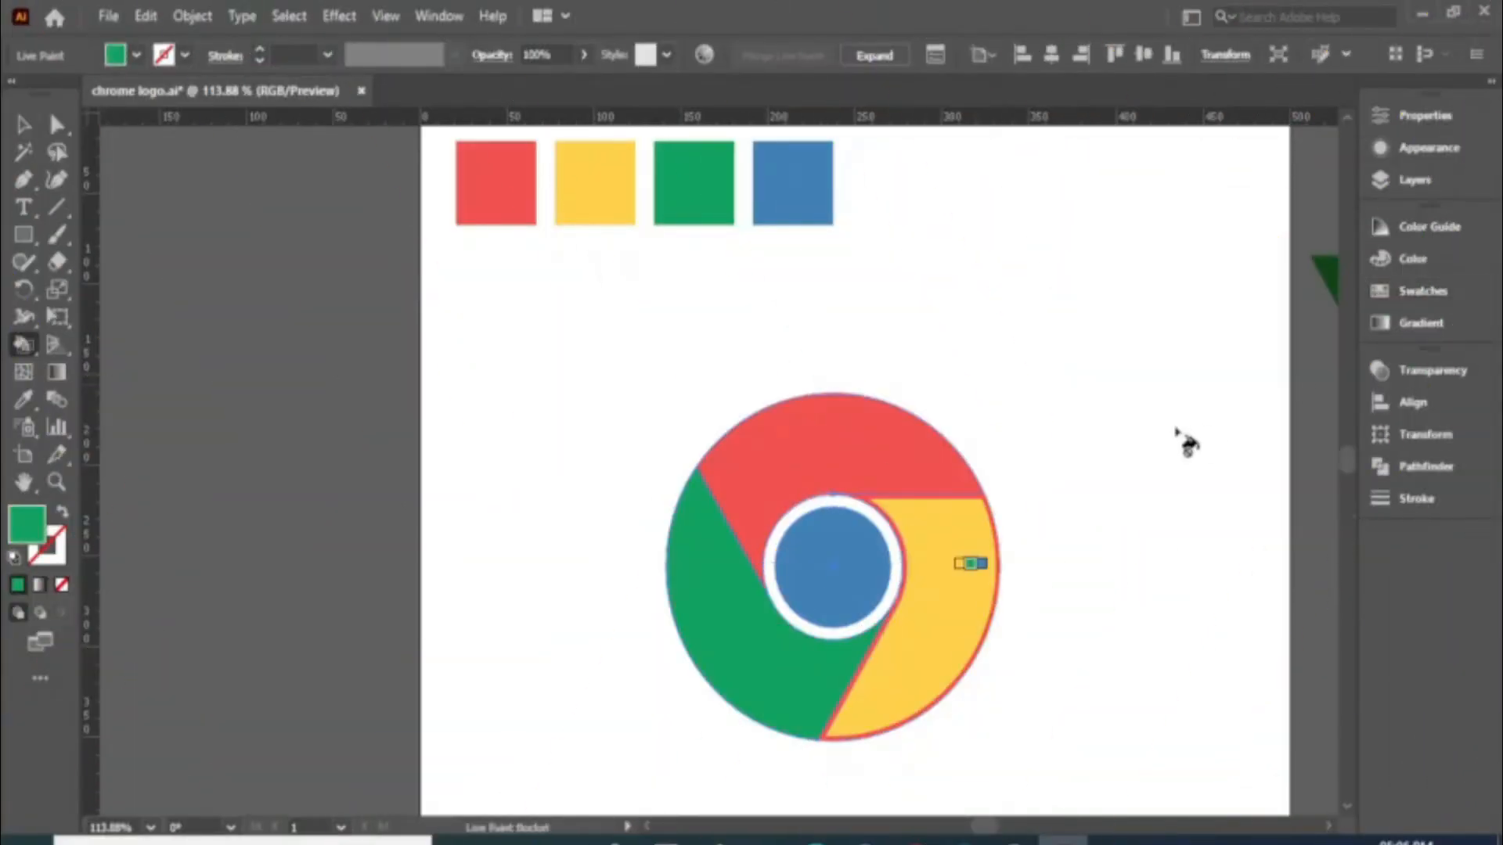
pyautogui.press('v')
pyautogui.click(1127, 440)
pyautogui.press('k')
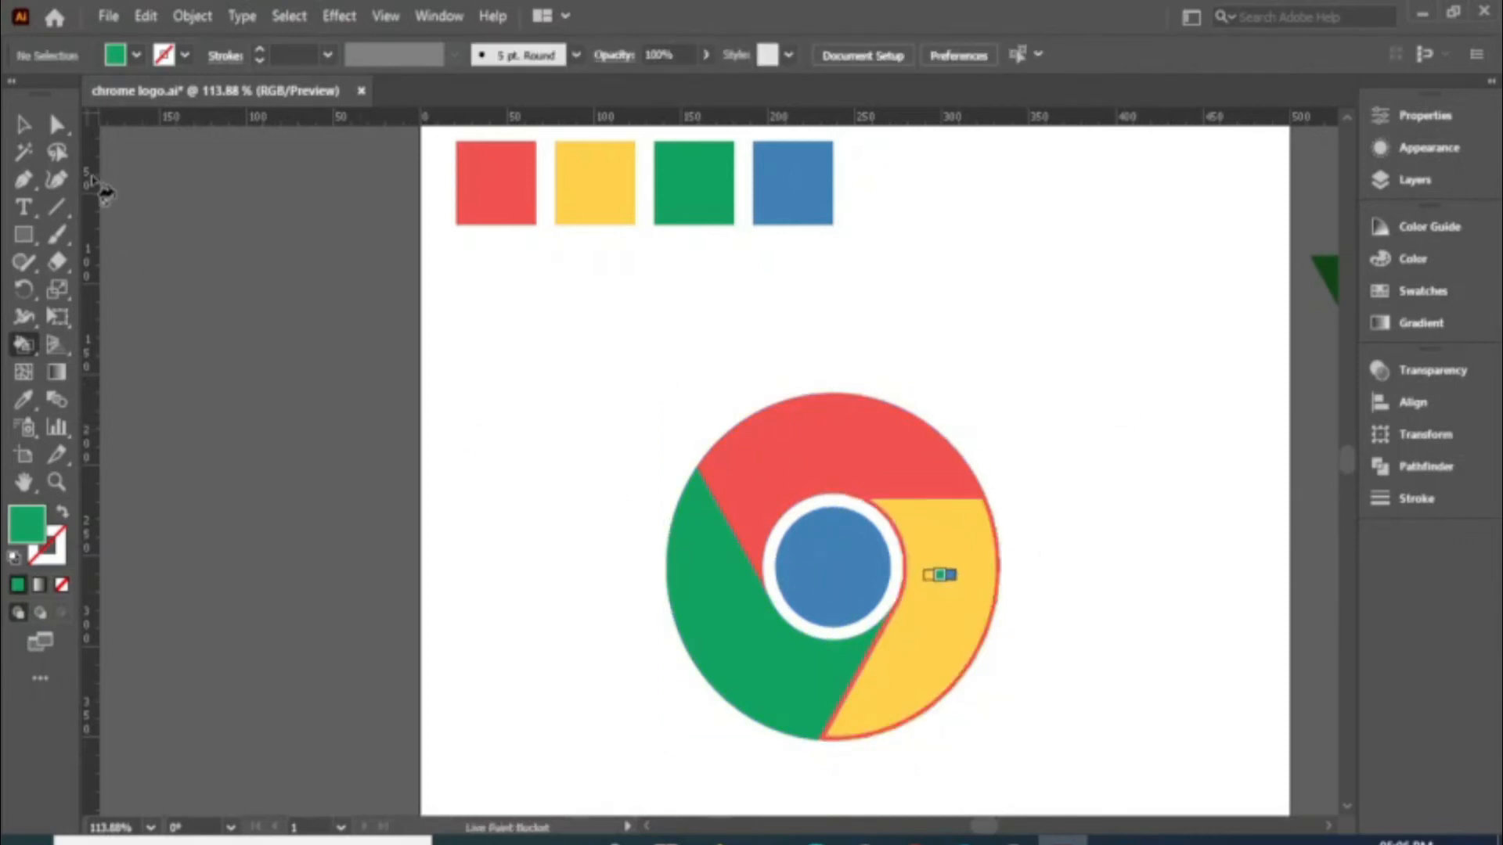
pyautogui.click(26, 122)
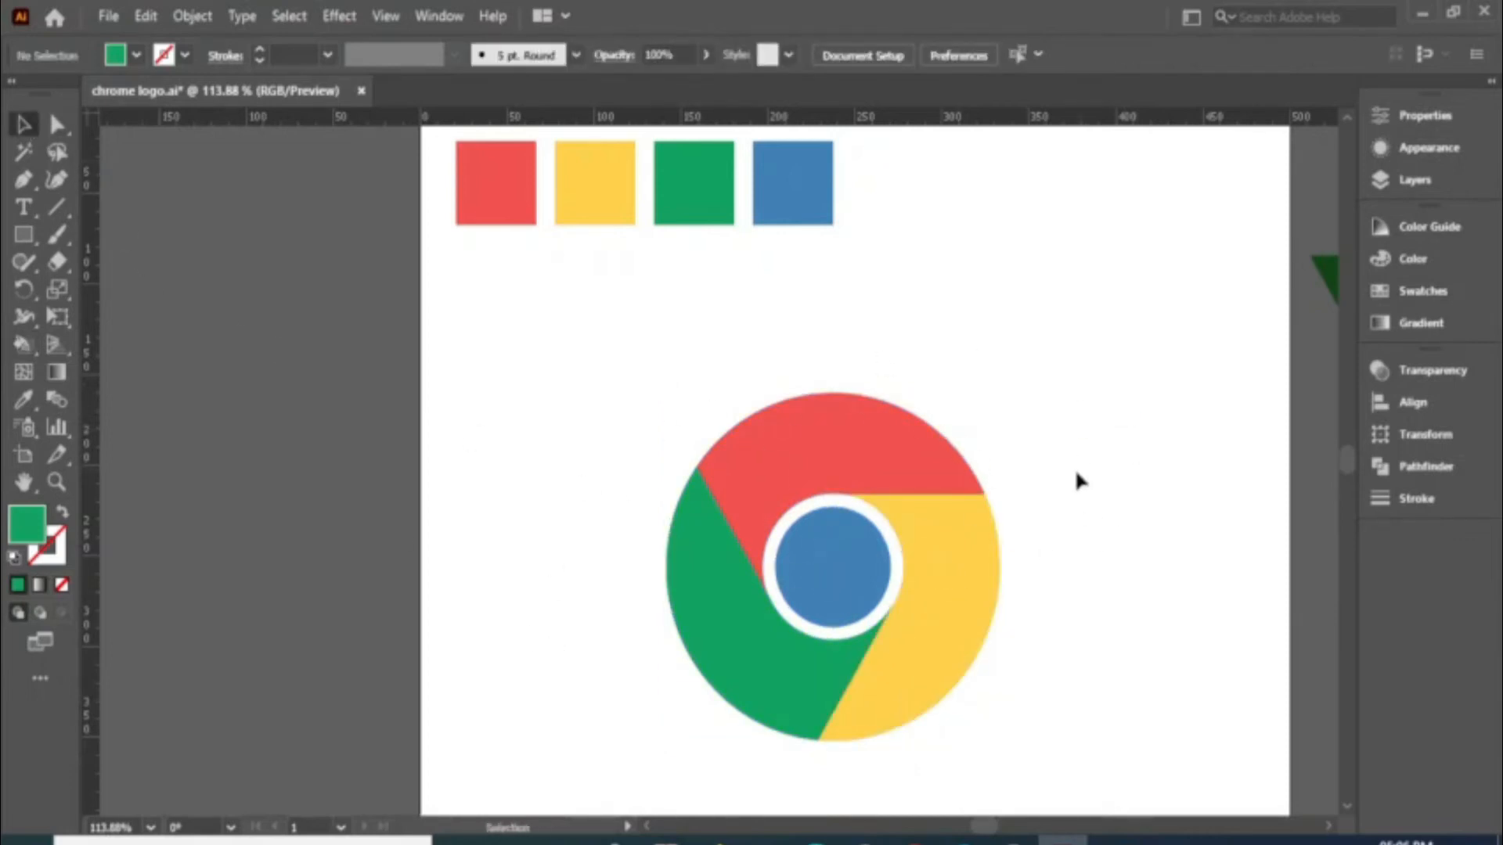
# Step: Move the painted logo slightly down the artboard, keeping its centre aligned with the blue square's right edge
pyautogui.scroll(-1, 1074, 468)
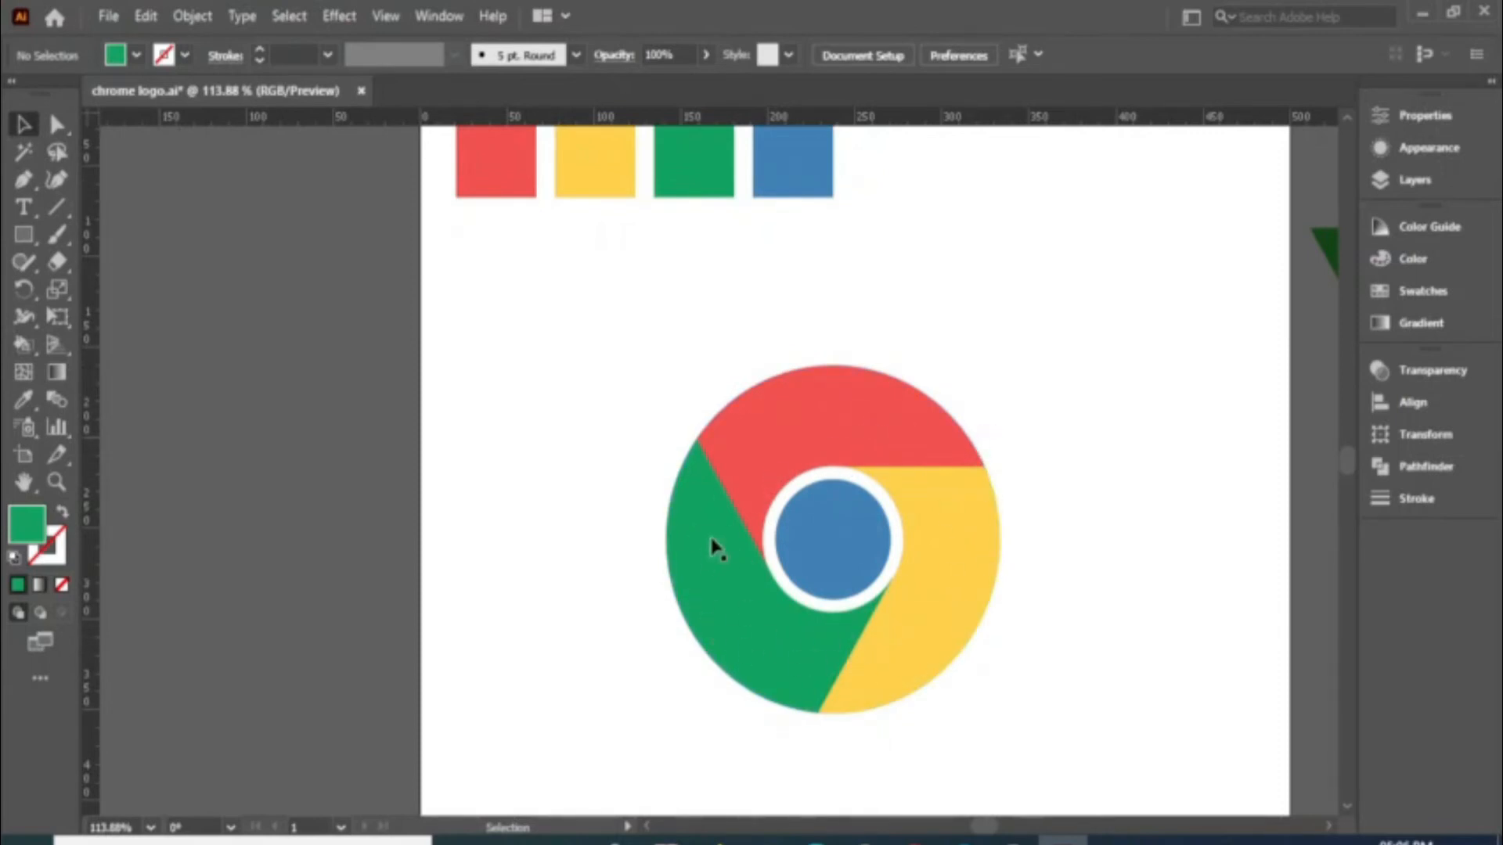
pyautogui.moveTo(1054, 316)
pyautogui.mouseDown()
pyautogui.moveTo(905, 775)
pyautogui.moveTo(569, 742)
pyautogui.mouseUp()
pyautogui.click(1063, 473)
pyautogui.click(955, 486)
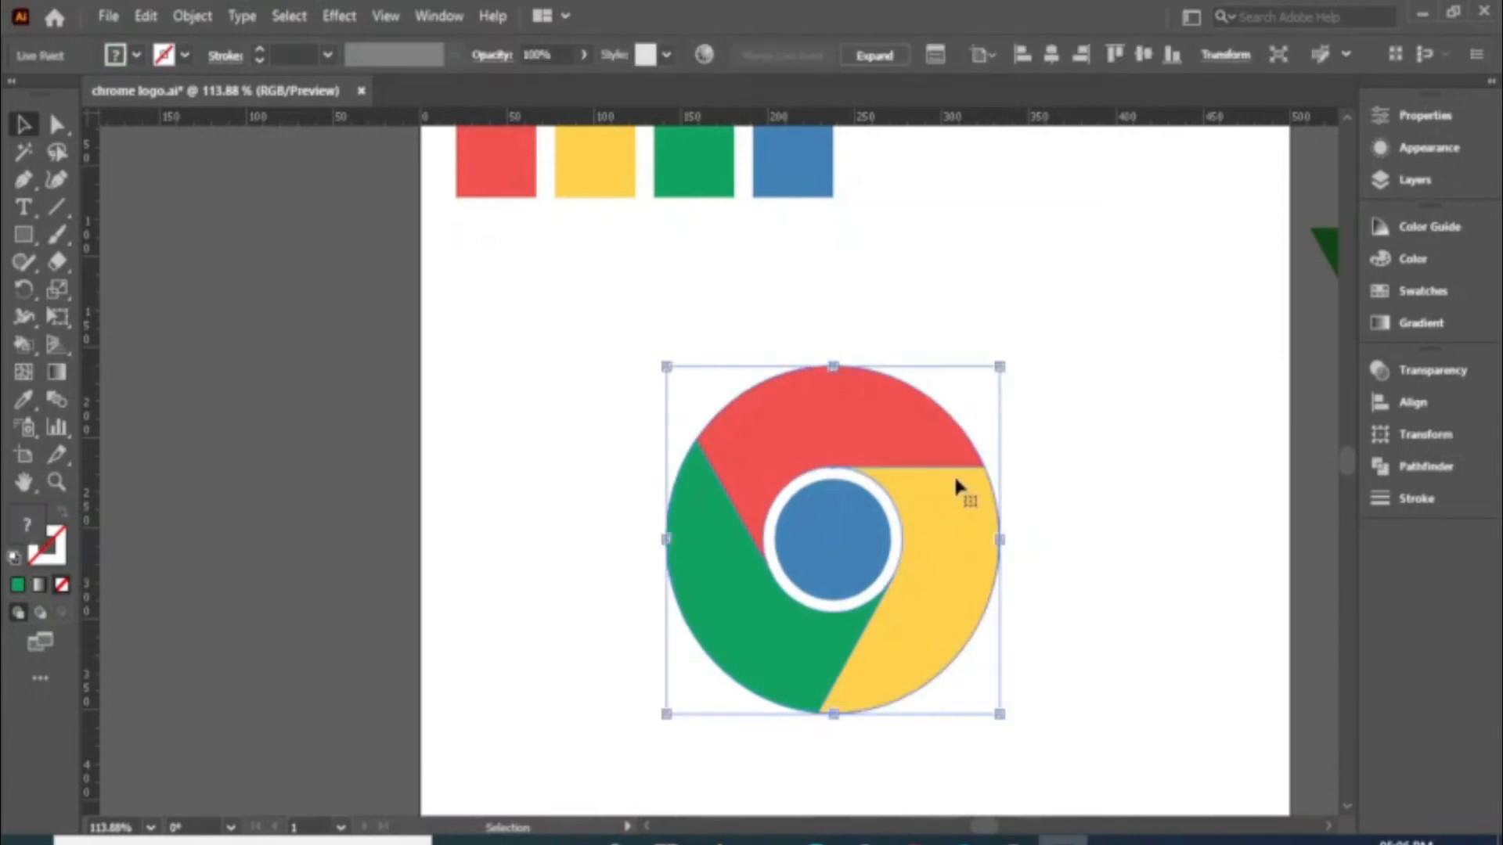
pyautogui.click(1102, 556)
pyautogui.moveTo(788, 450); pyautogui.dragTo(914, 612)
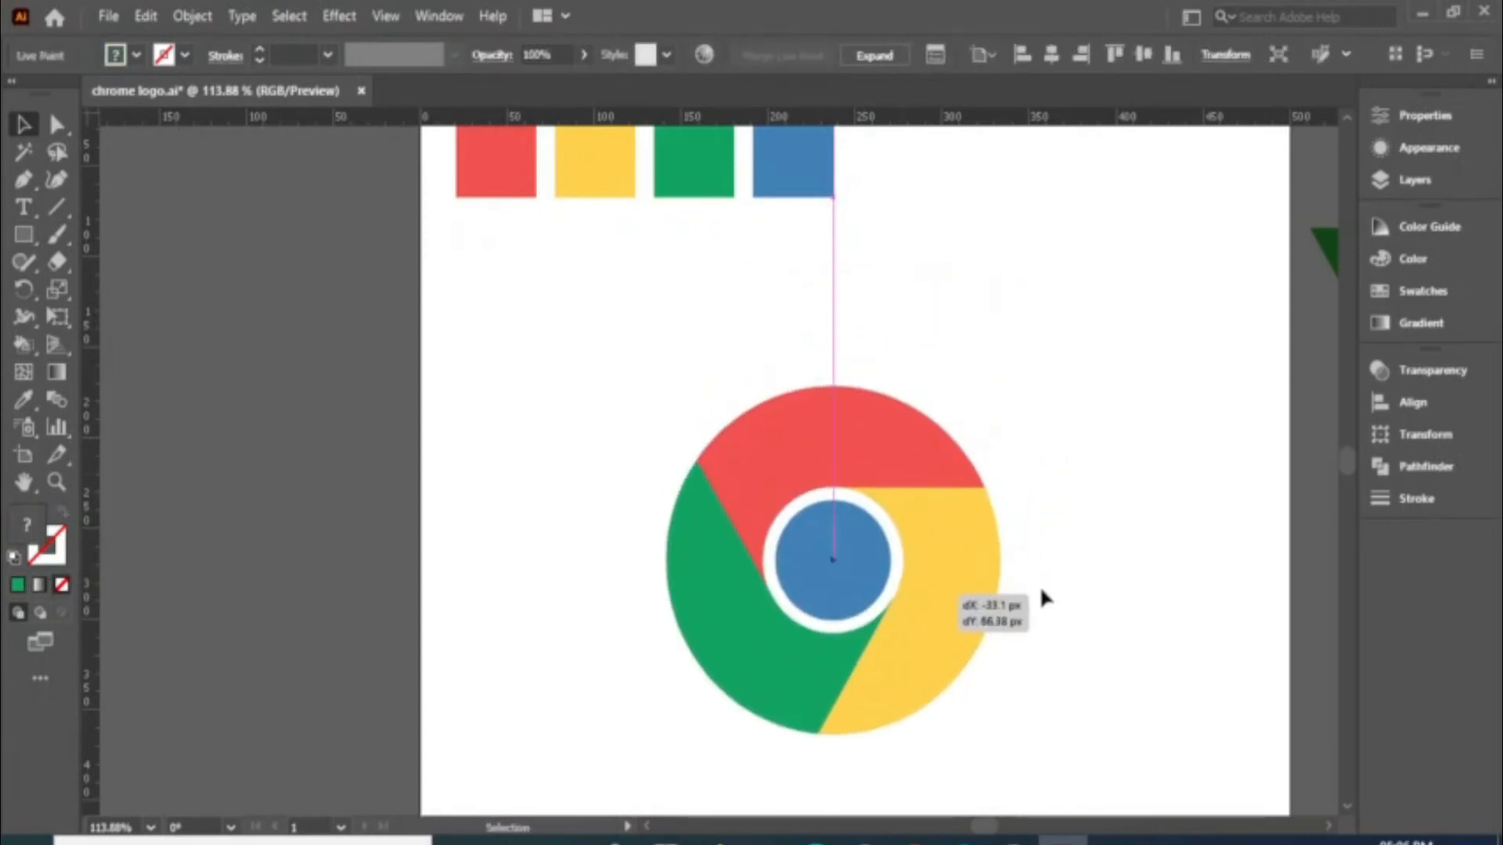
pyautogui.moveTo(1041, 595); pyautogui.dragTo(1040, 619)
pyautogui.click(1039, 619)
# Step: Select the whole Live Paint logo and expand its object, fill and stroke
pyautogui.scroll(-1, 1039, 619)
pyautogui.moveTo(1054, 301)
pyautogui.mouseDown()
pyautogui.moveTo(1051, 579)
pyautogui.moveTo(613, 721)
pyautogui.moveTo(565, 768)
pyautogui.mouseUp()
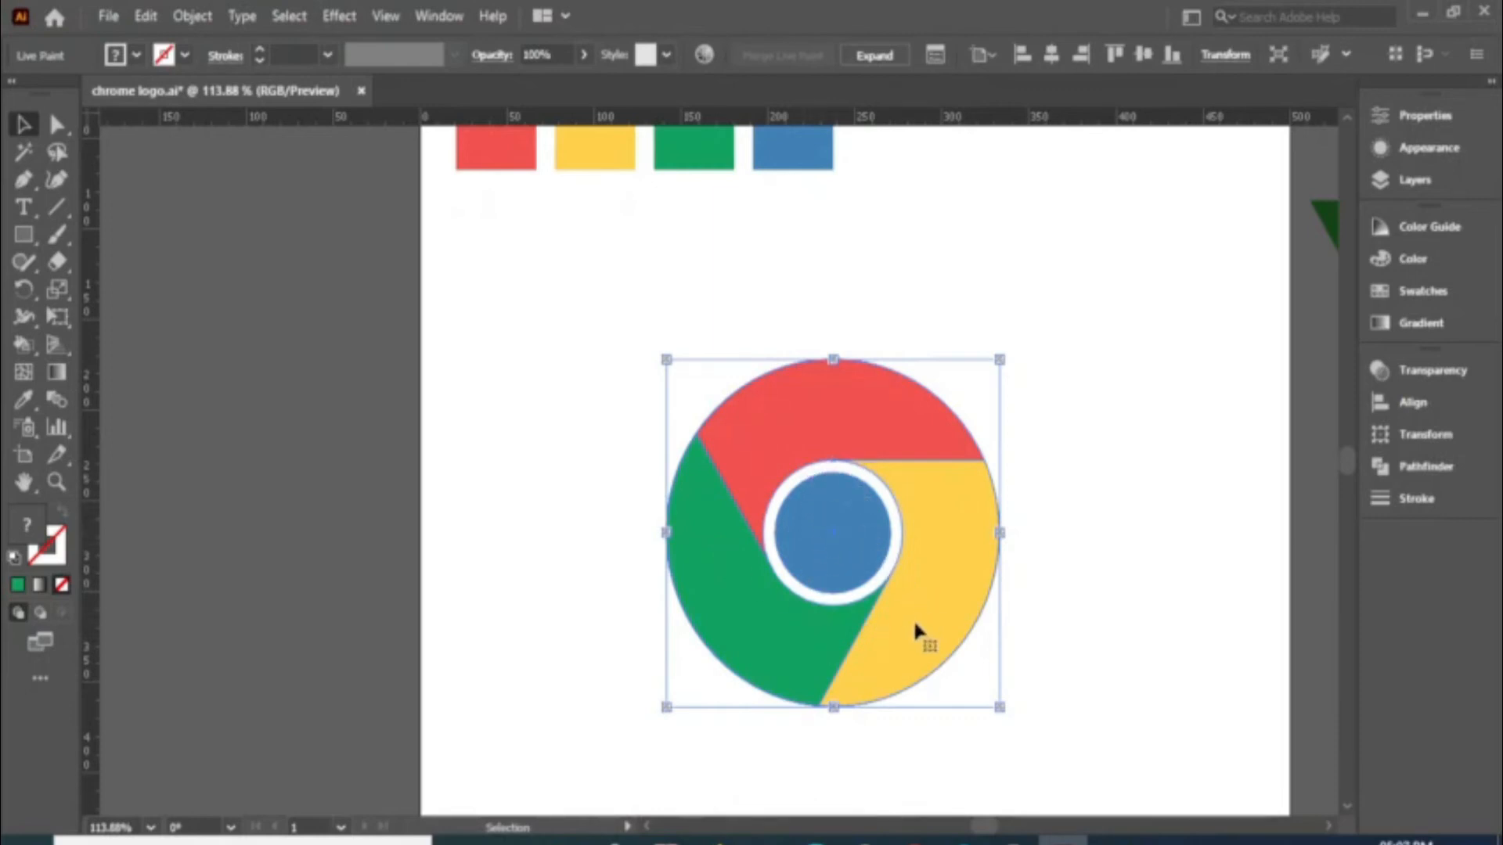
pyautogui.click(1053, 571)
pyautogui.moveTo(1051, 308)
pyautogui.mouseDown()
pyautogui.moveTo(1043, 670)
pyautogui.moveTo(624, 750)
pyautogui.mouseUp()
pyautogui.click(193, 16)
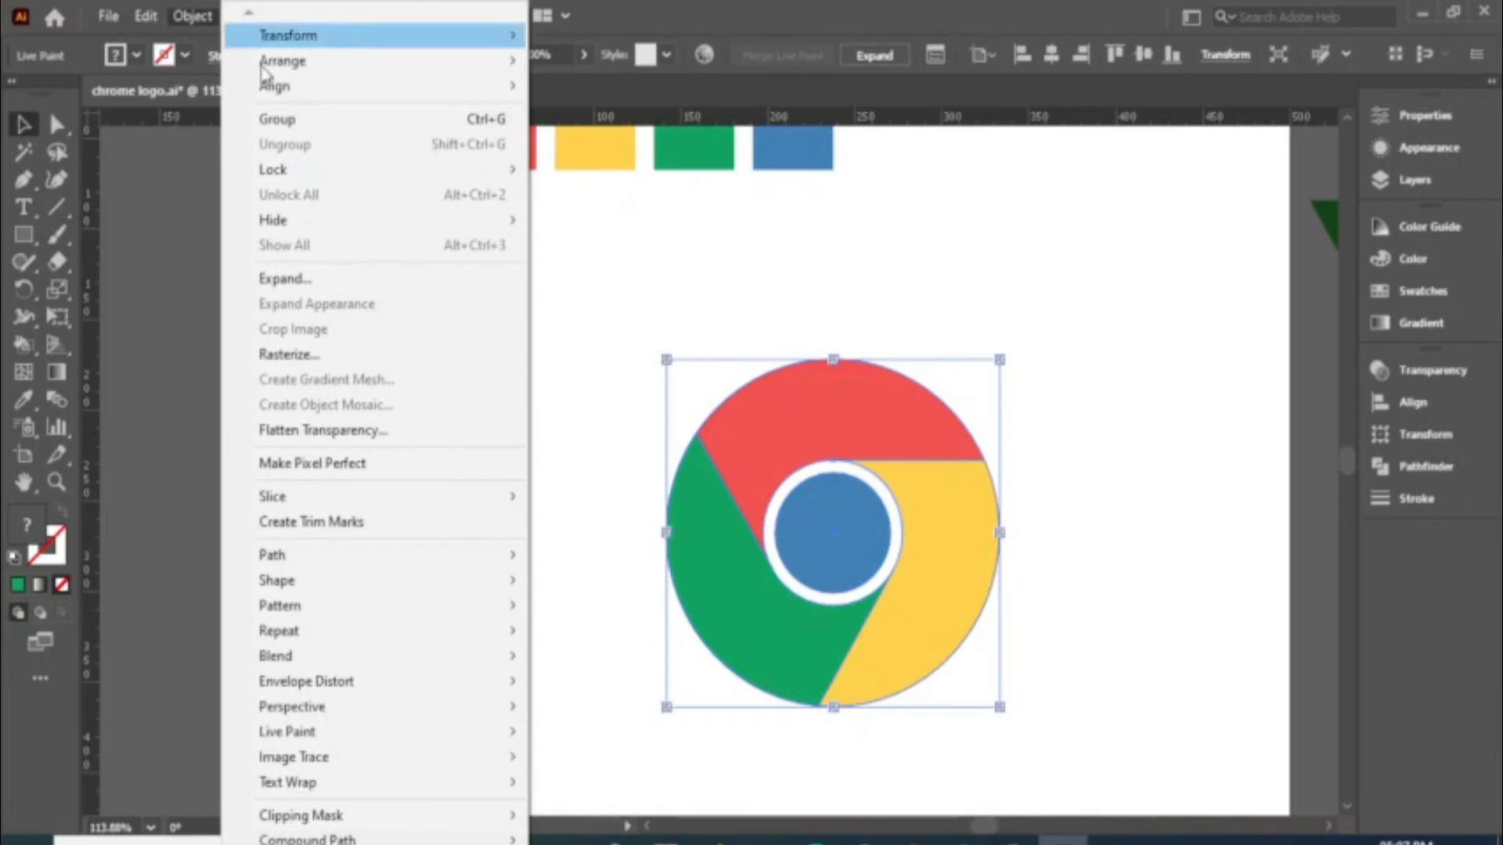
pyautogui.click(381, 281)
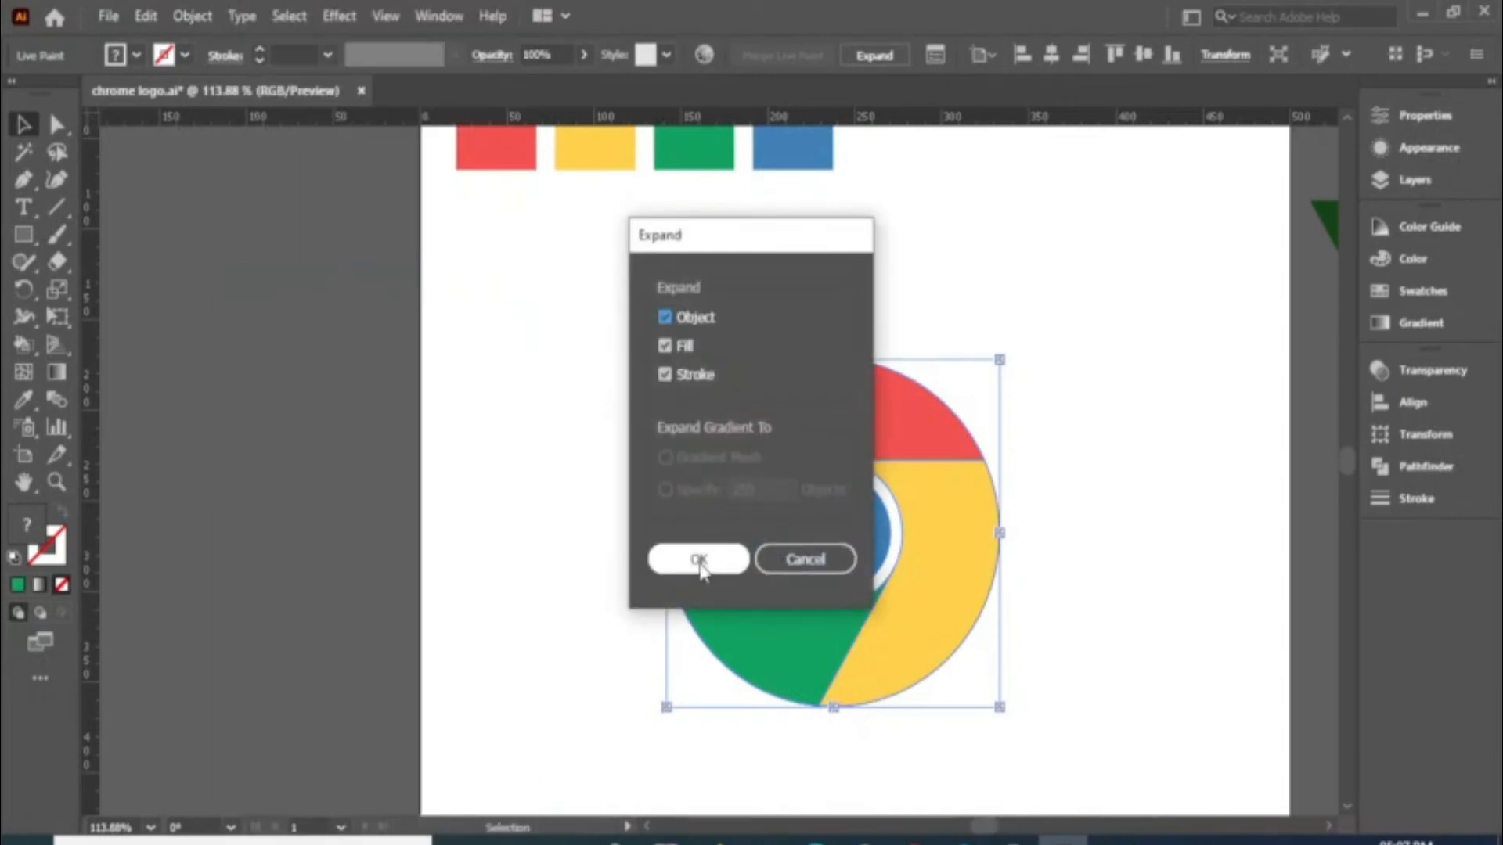
pyautogui.click(695, 561)
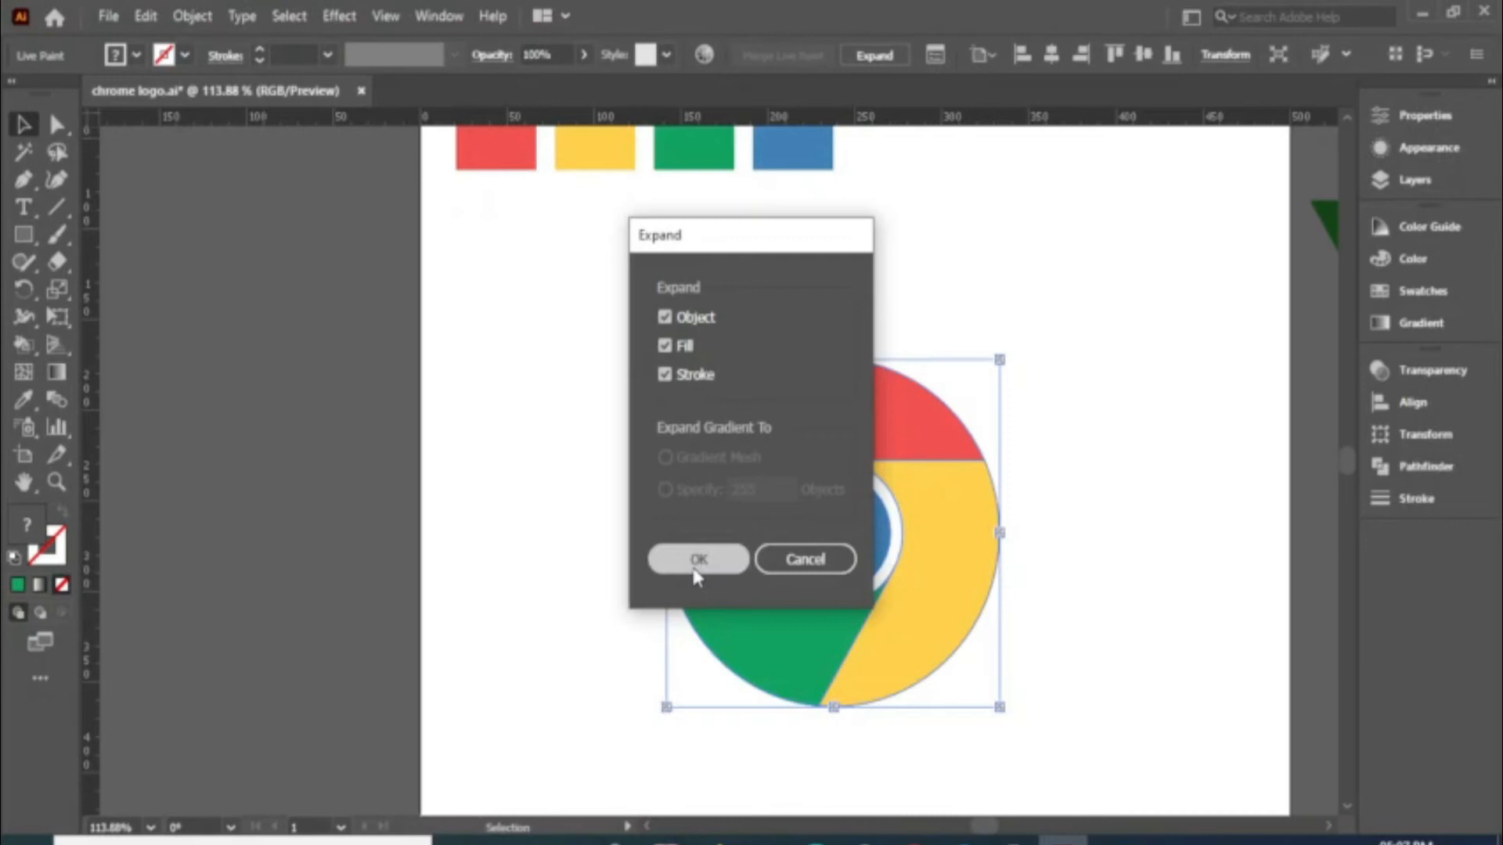
# Step: Ungroup the expanded logo twice so that its parts are separate shapes, and clear the selection
pyautogui.click(193, 14)
pyautogui.click(292, 155)
pyautogui.click(195, 14)
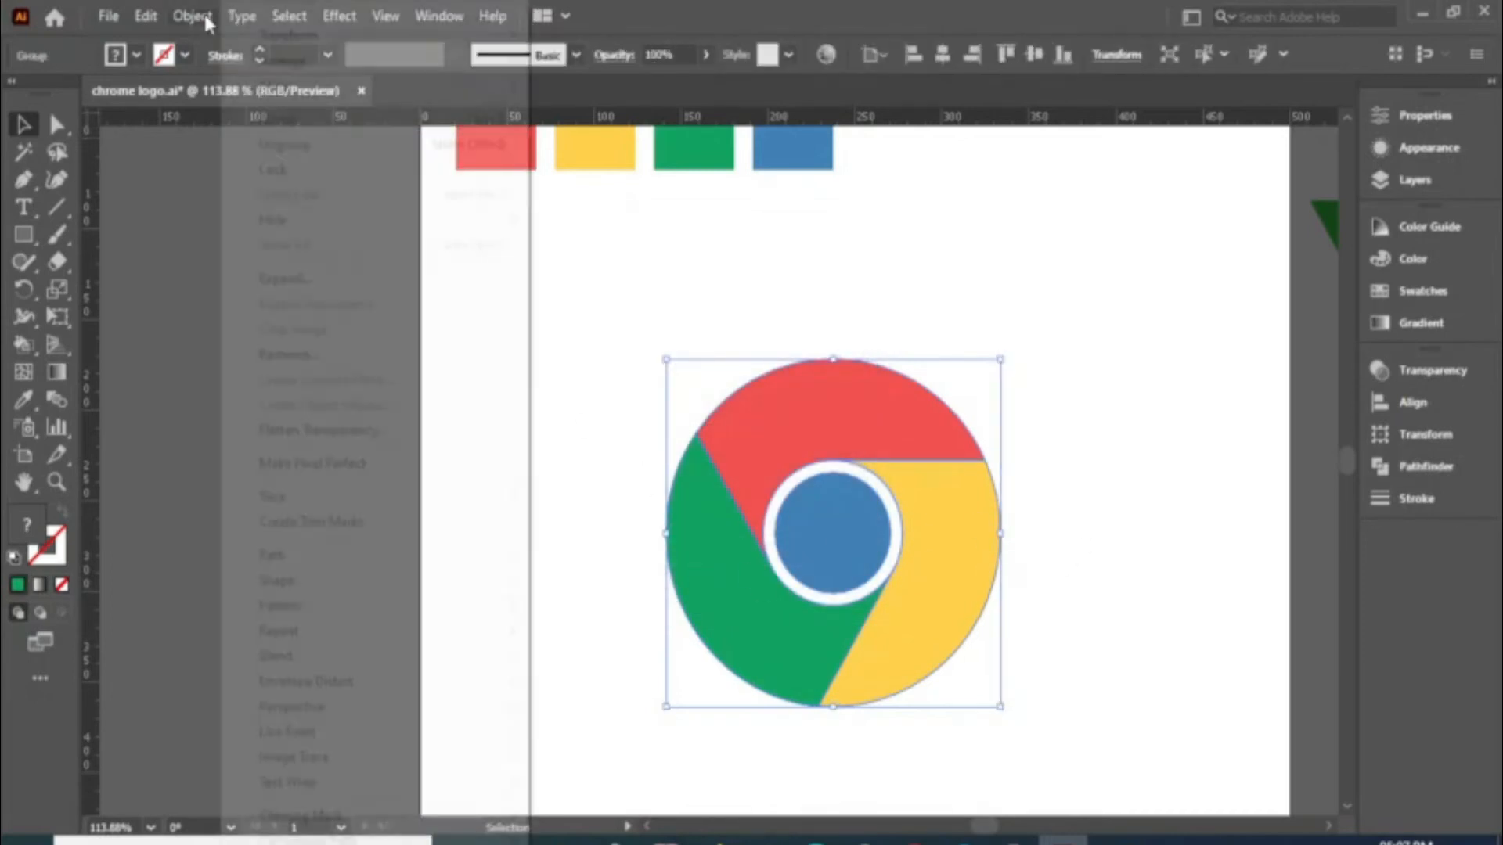
pyautogui.click(271, 146)
pyautogui.click(193, 15)
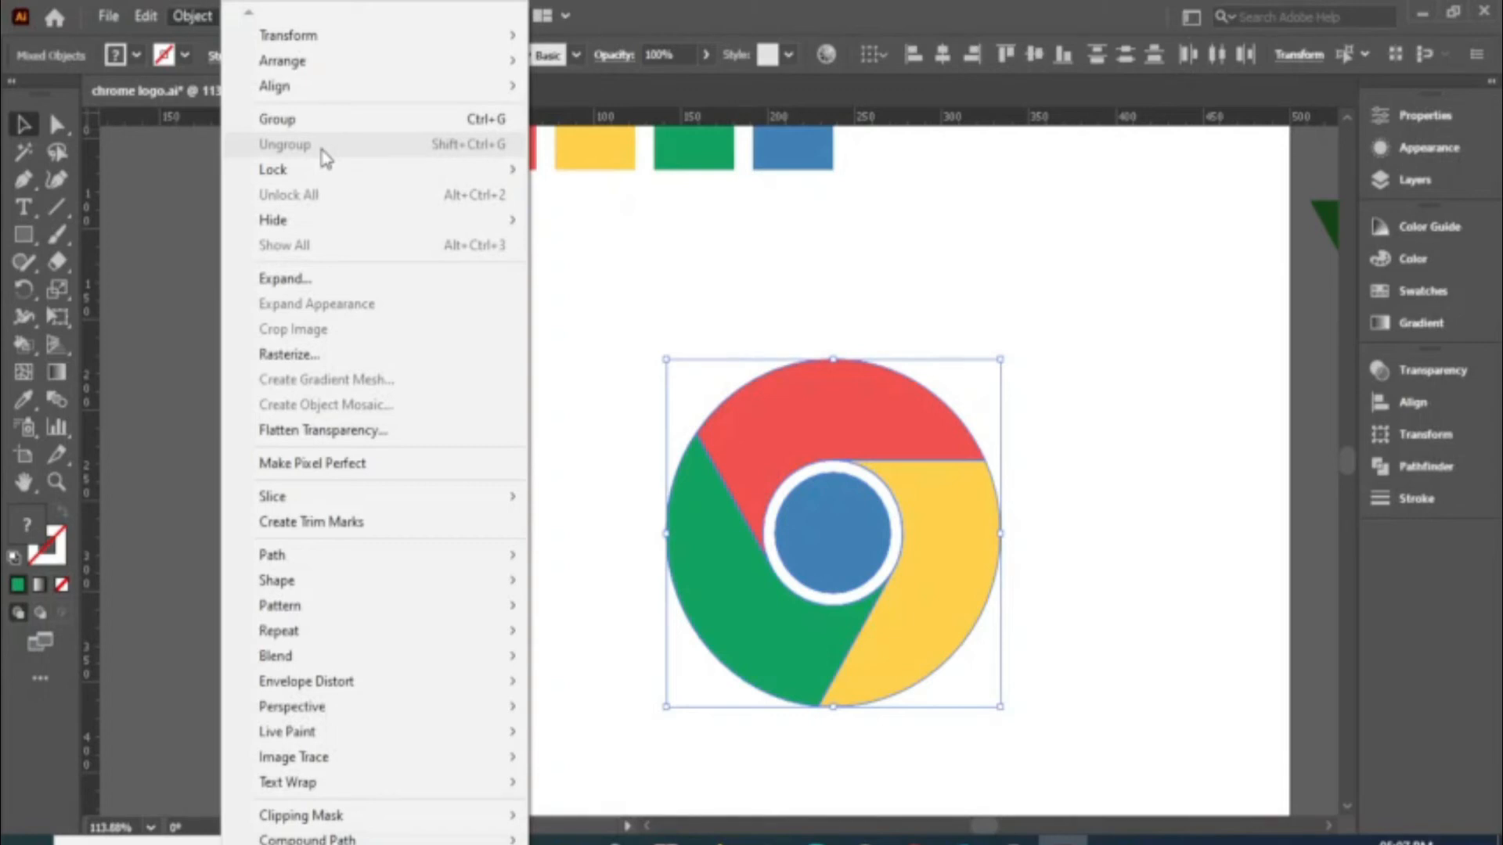
pyautogui.click(634, 231)
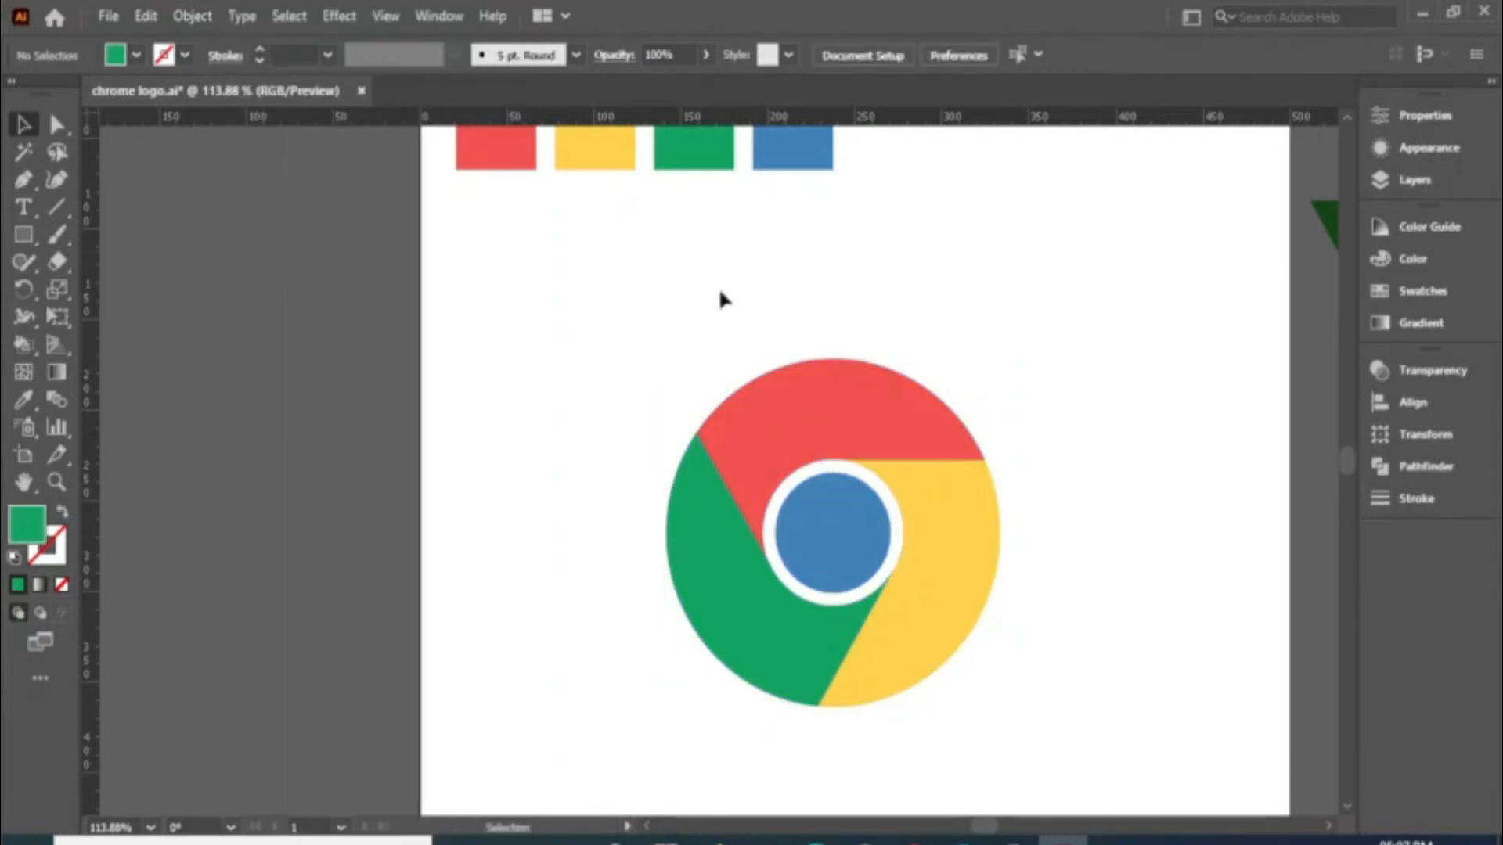
# Step: Pull the red, yellow and green sections, the white ring and the blue circle apart to check that they are separate
pyautogui.moveTo(866, 419); pyautogui.dragTo(892, 369)
pyautogui.moveTo(956, 537); pyautogui.dragTo(1002, 623)
pyautogui.moveTo(795, 624); pyautogui.dragTo(712, 671)
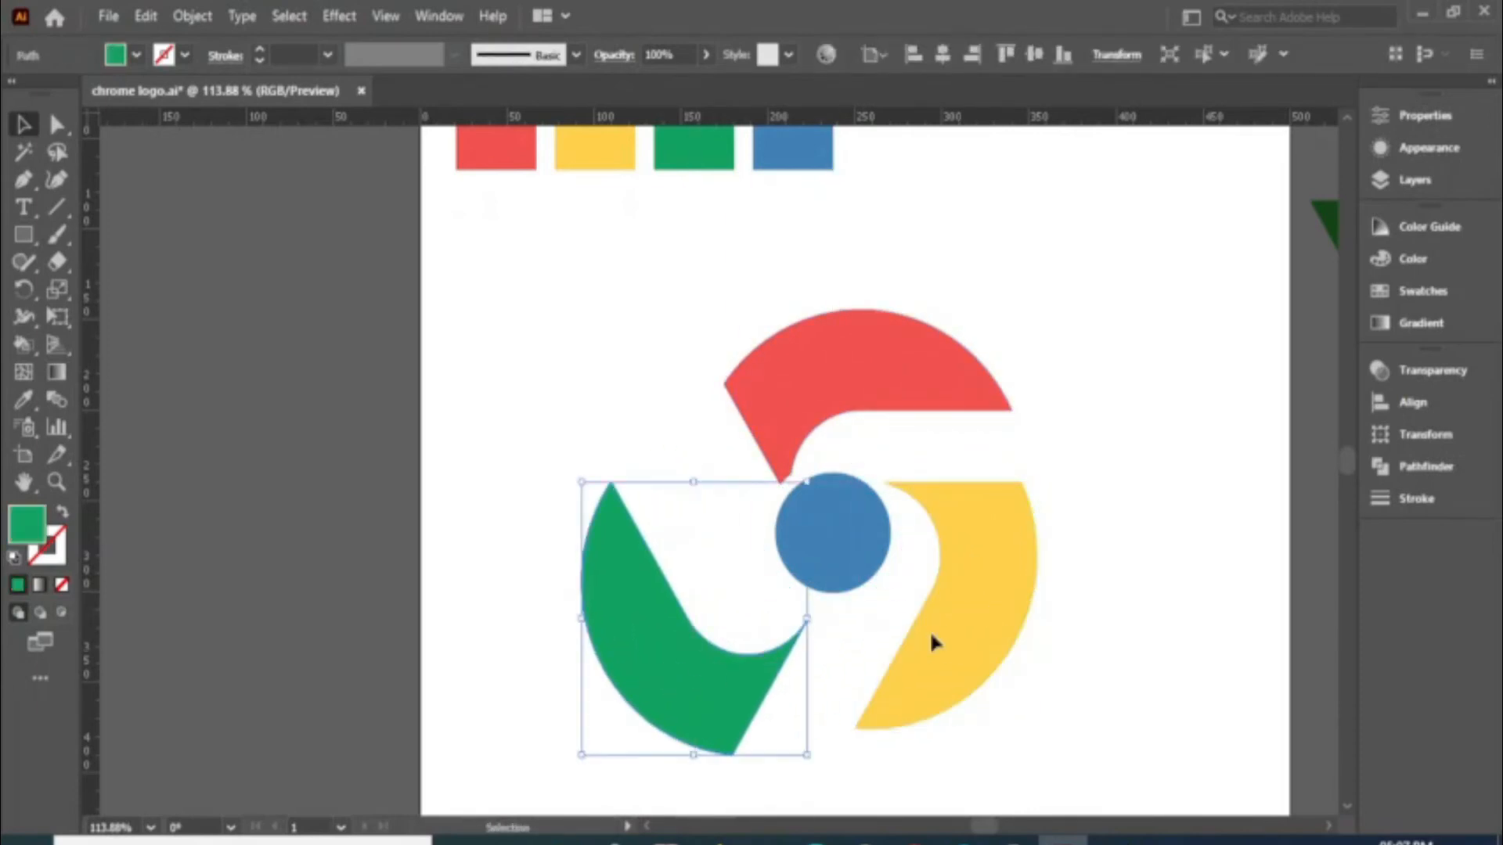
pyautogui.moveTo(858, 495); pyautogui.dragTo(881, 464)
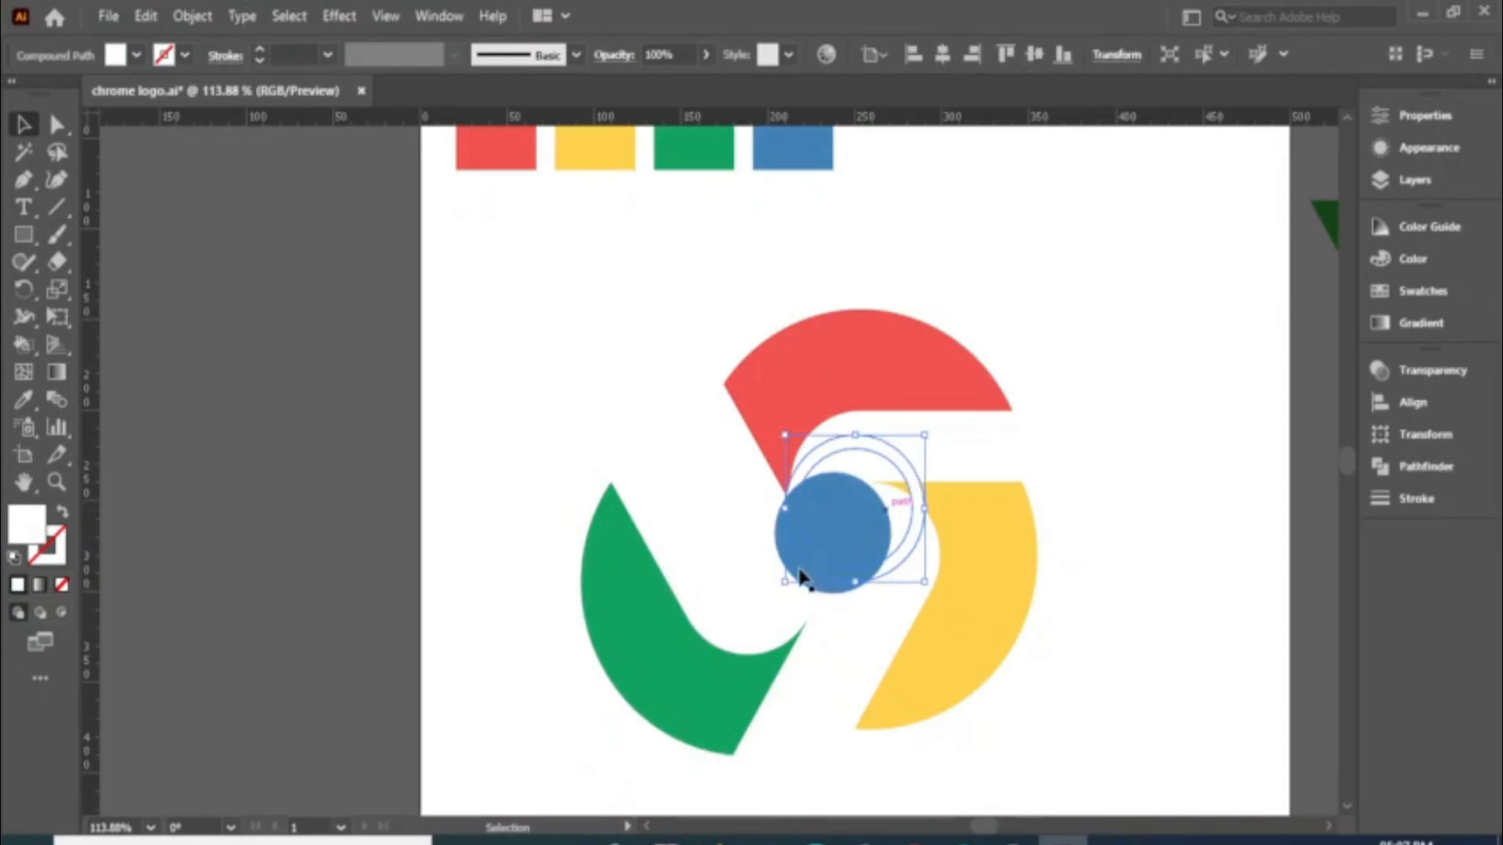
pyautogui.moveTo(825, 542); pyautogui.dragTo(789, 549)
# Step: Undo the moves of all the logo pieces and clear the selection
pyautogui.hotkey('ctrl', 'z')
pyautogui.hotkey('ctrl', 'z')
pyautogui.hotkey('ctrl', 'z')
pyautogui.hotkey('ctrl', 'z')
pyautogui.hotkey('ctrl', 'z')
pyautogui.click(1082, 508)
pyautogui.press('v')
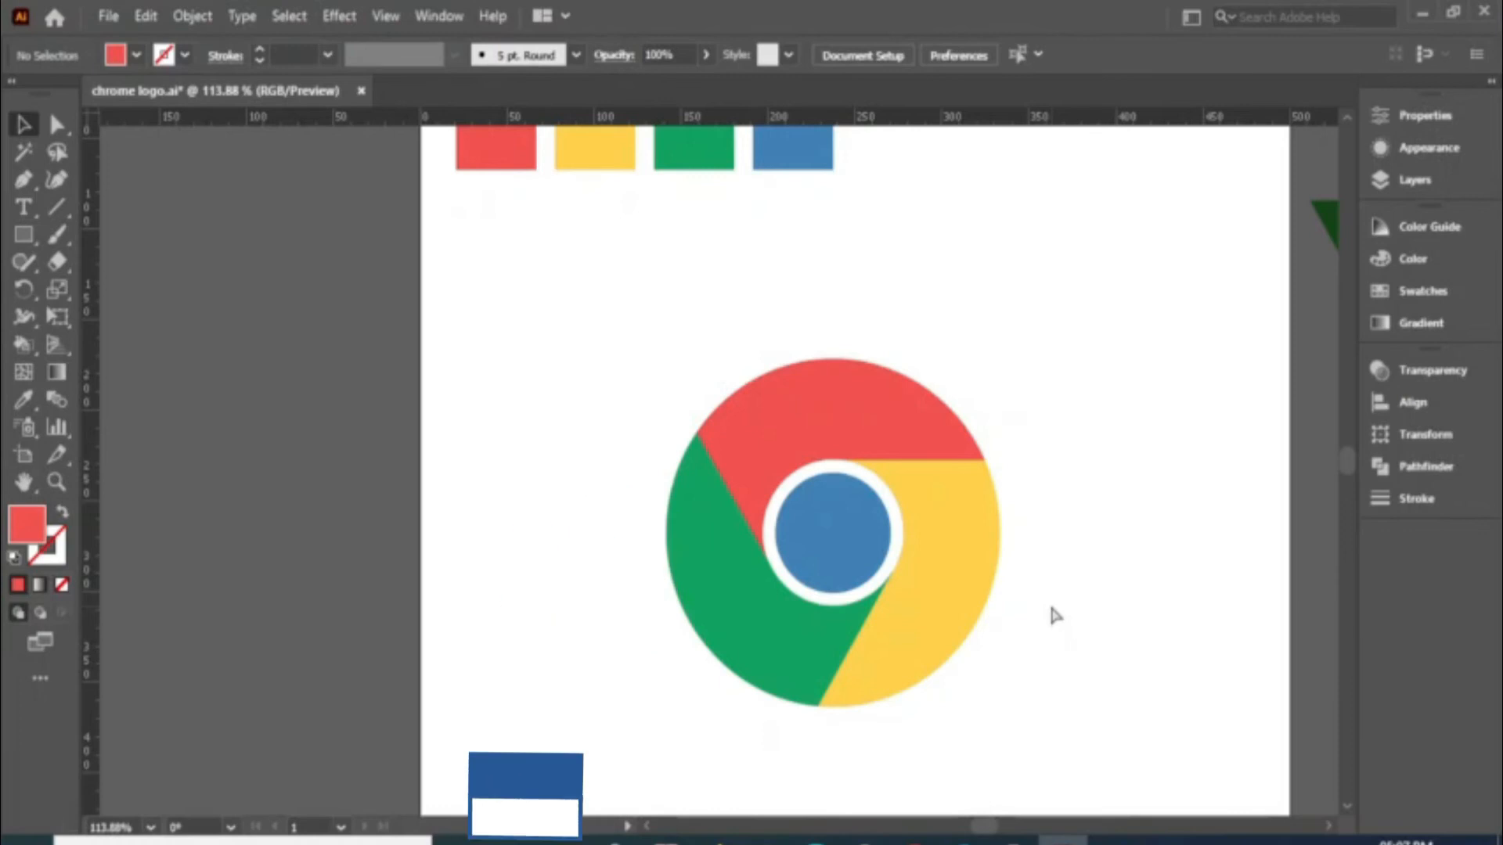
pyautogui.hotkey('ctrl', 'z')
pyautogui.hotkey('ctrl', 'z')
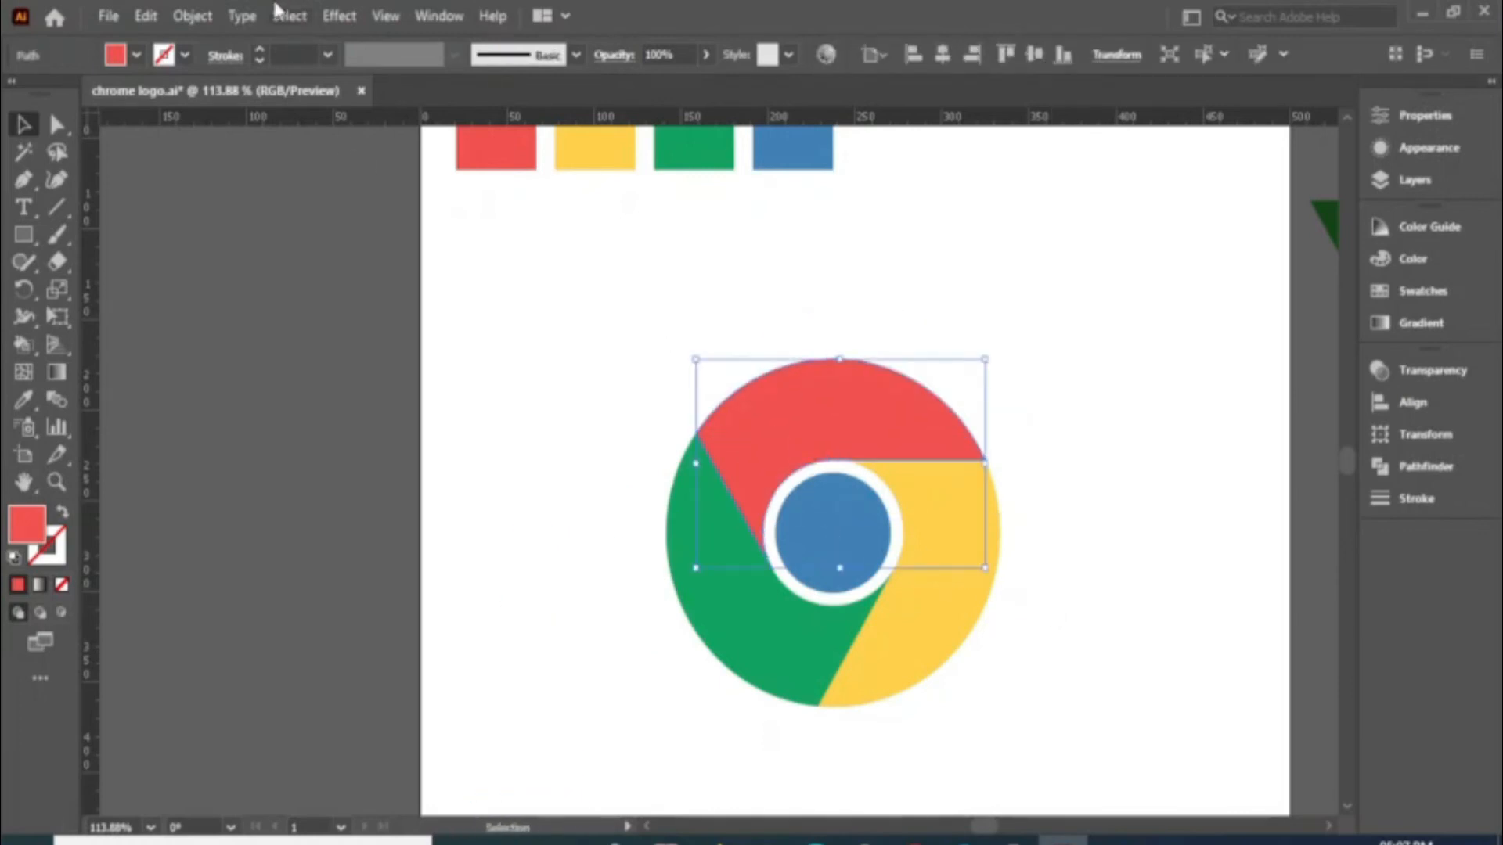
pyautogui.click(148, 16)
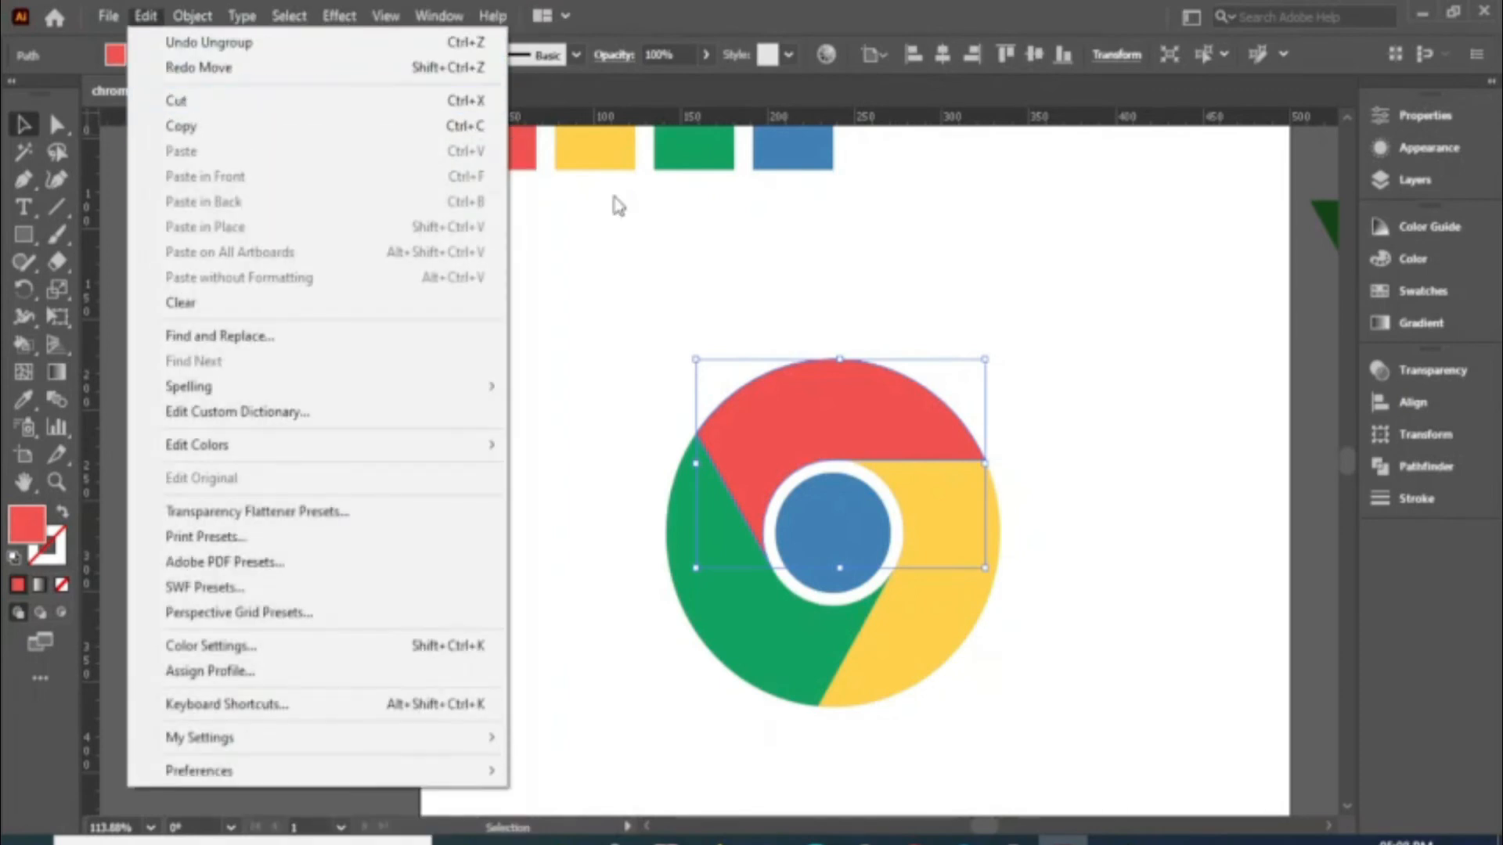
pyautogui.click(702, 249)
pyautogui.click(701, 249)
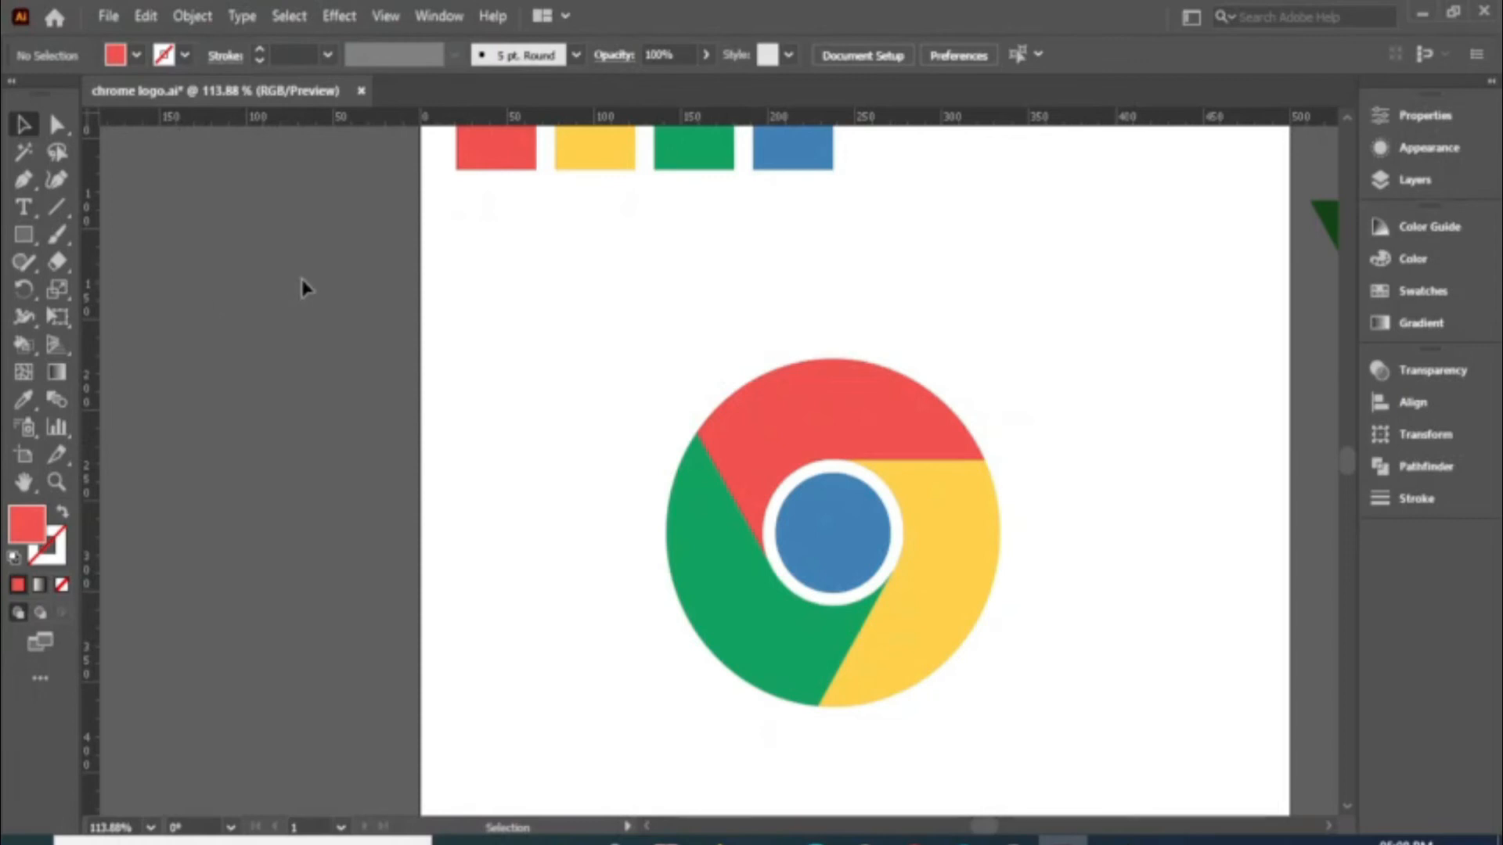
# Step: Draw a closed triangle with the Pen tool from the white ring's top point down into the blue circle and out to the red-yellow boundary's outer end
pyautogui.click(22, 184)
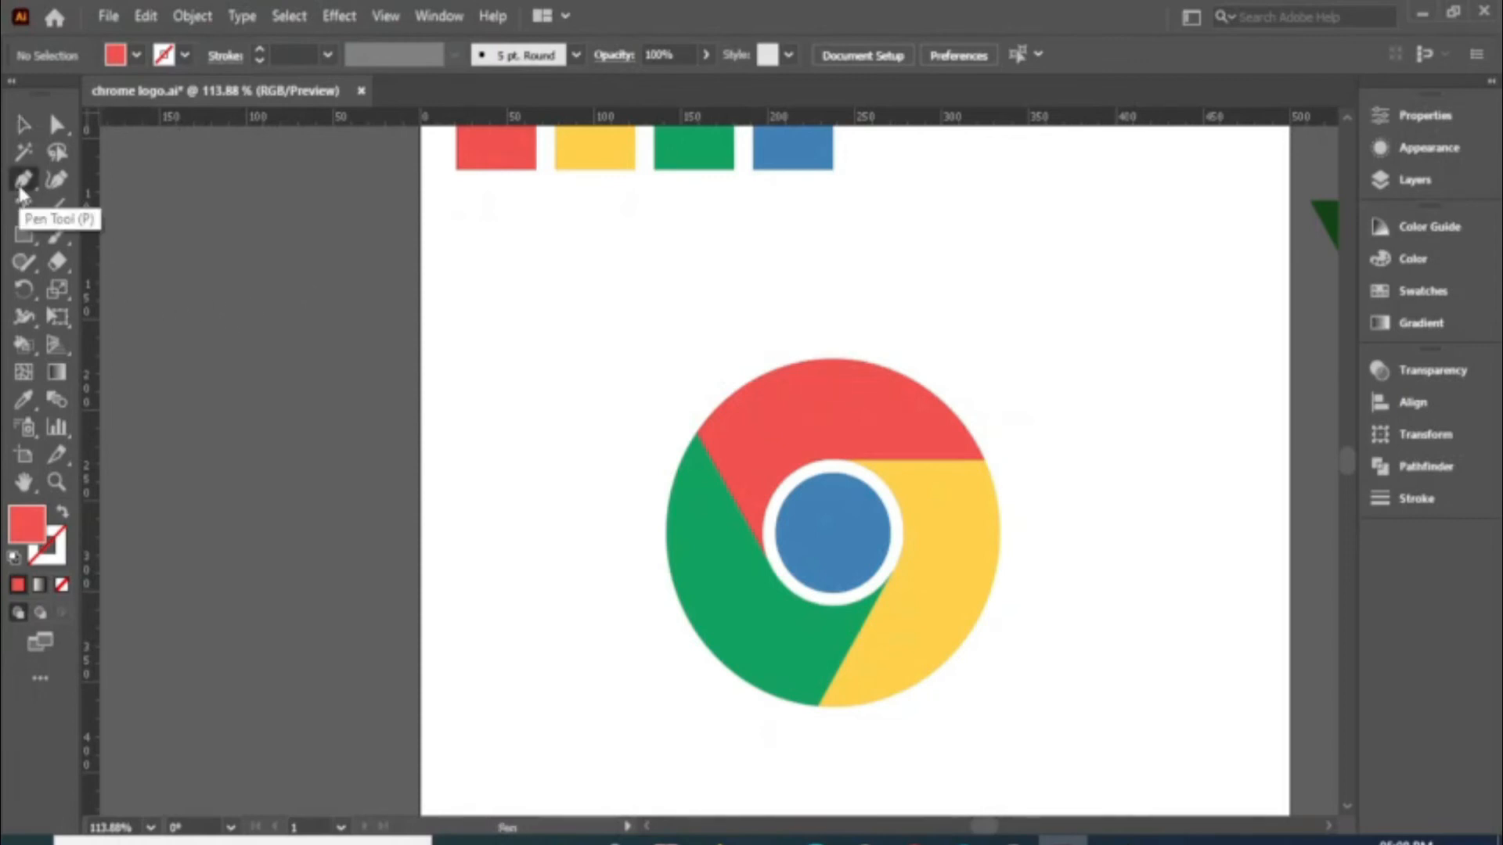
pyautogui.click(833, 460)
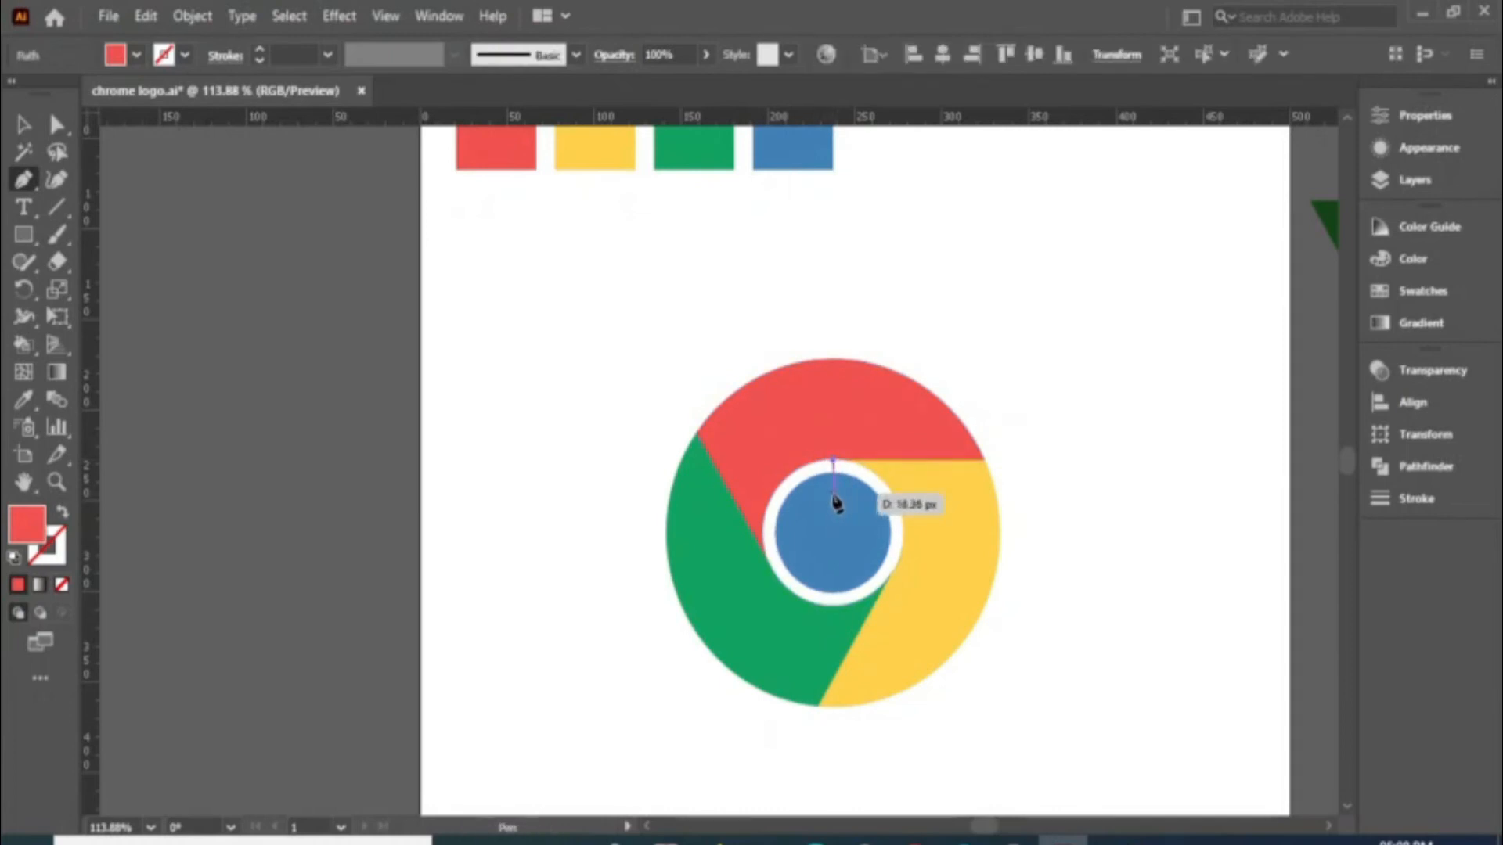
pyautogui.click(836, 503)
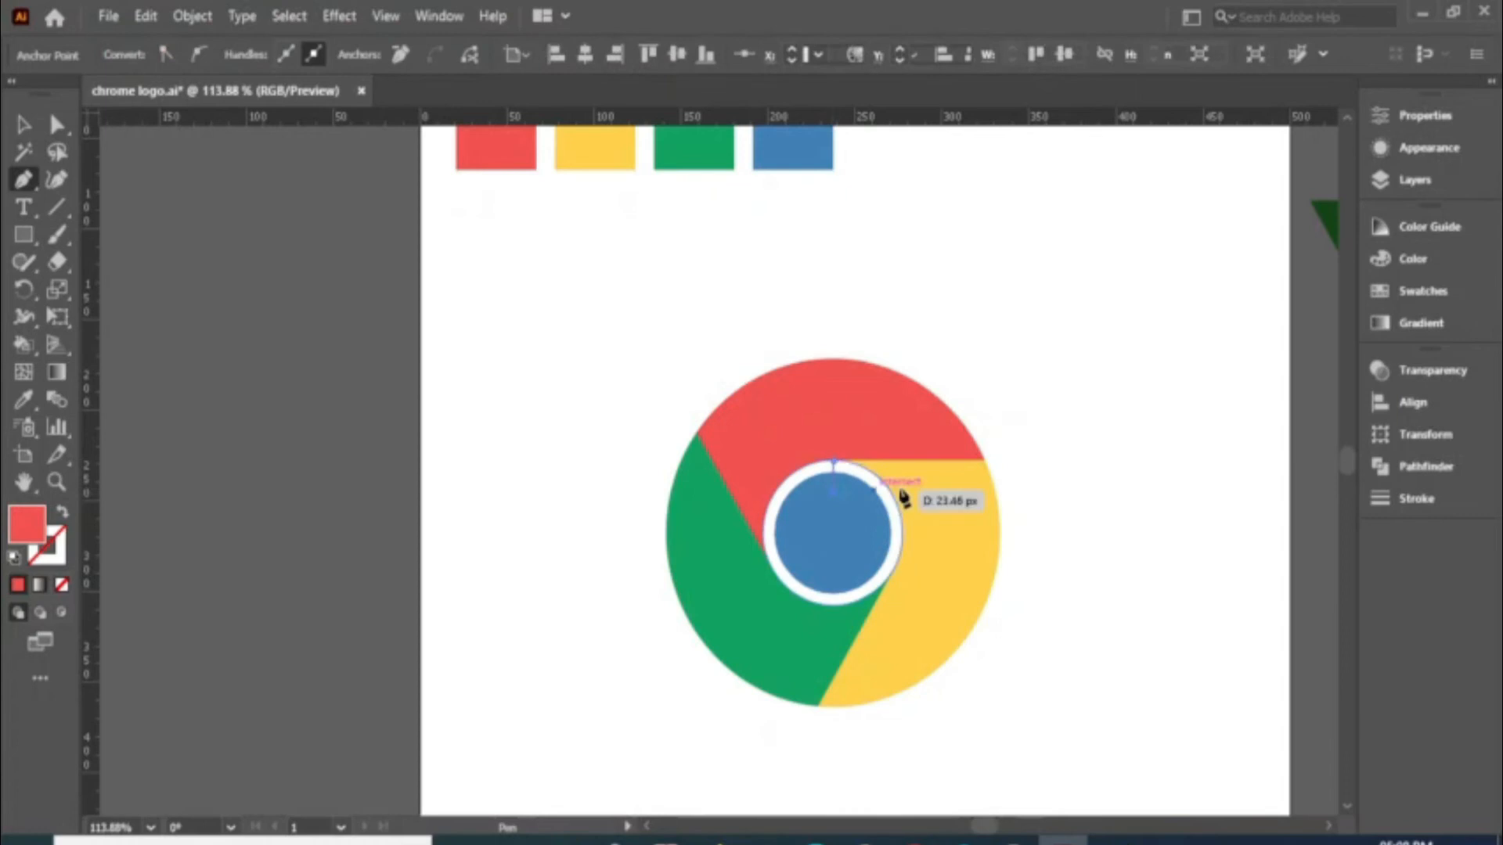
pyautogui.click(985, 461)
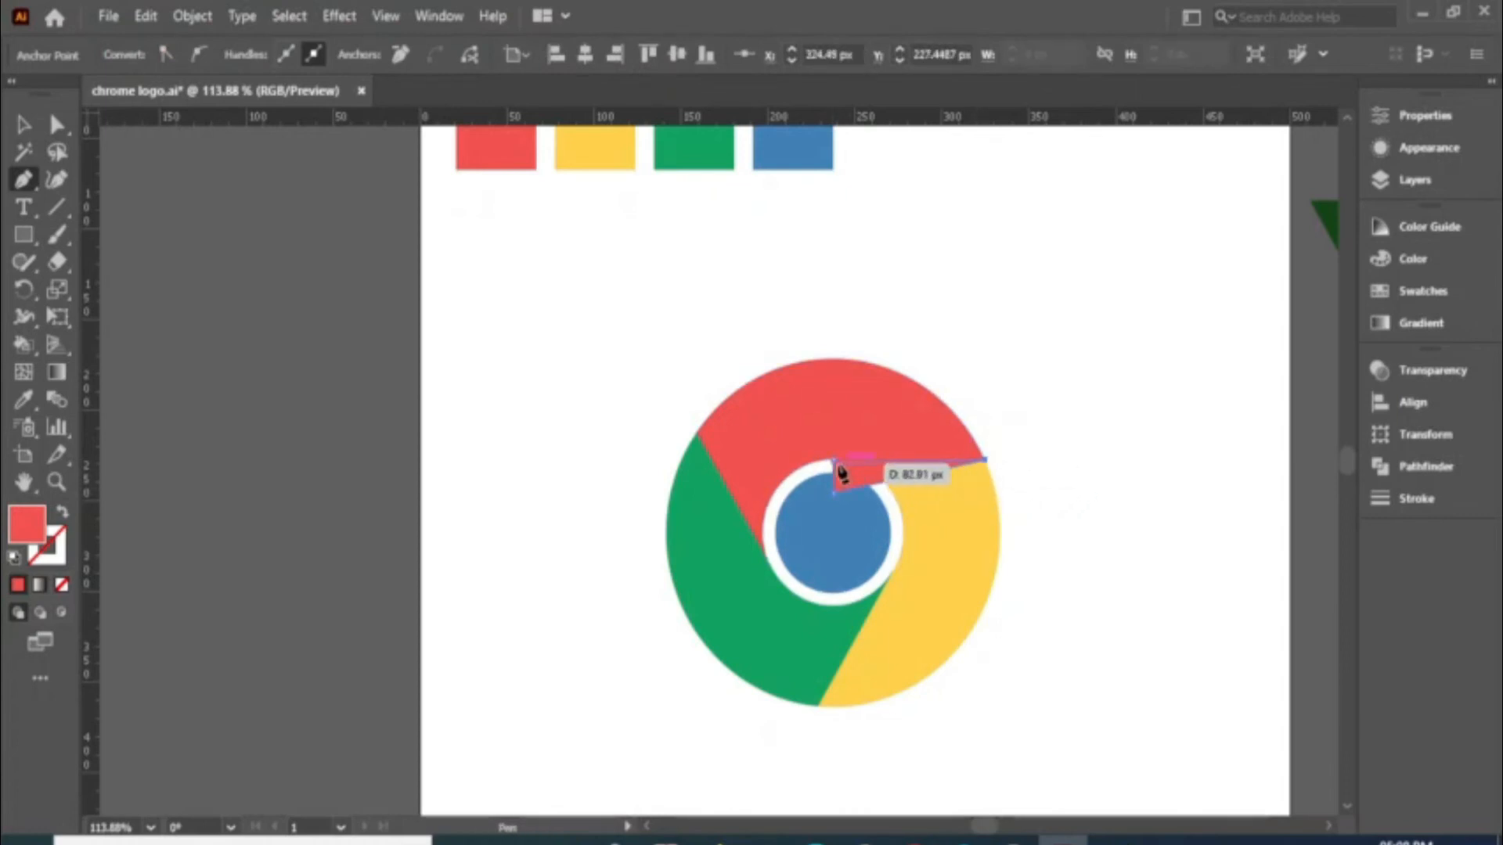
pyautogui.click(834, 460)
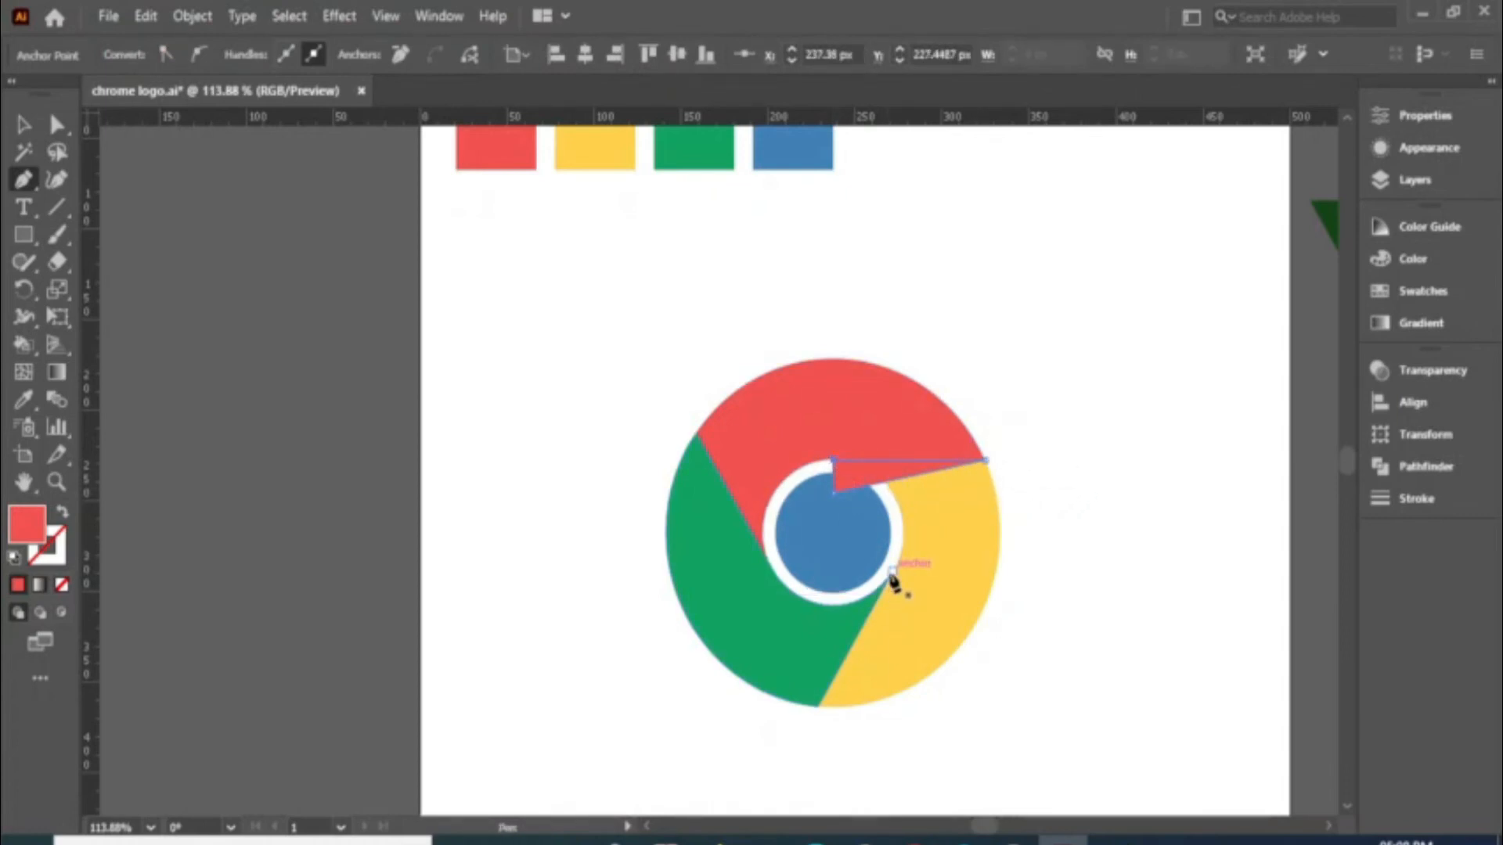
# Step: Draw a closed triangle with the Pen tool from the green-yellow boundary's inner end into the blue circle and out to the boundary's outer end
pyautogui.click(893, 570)
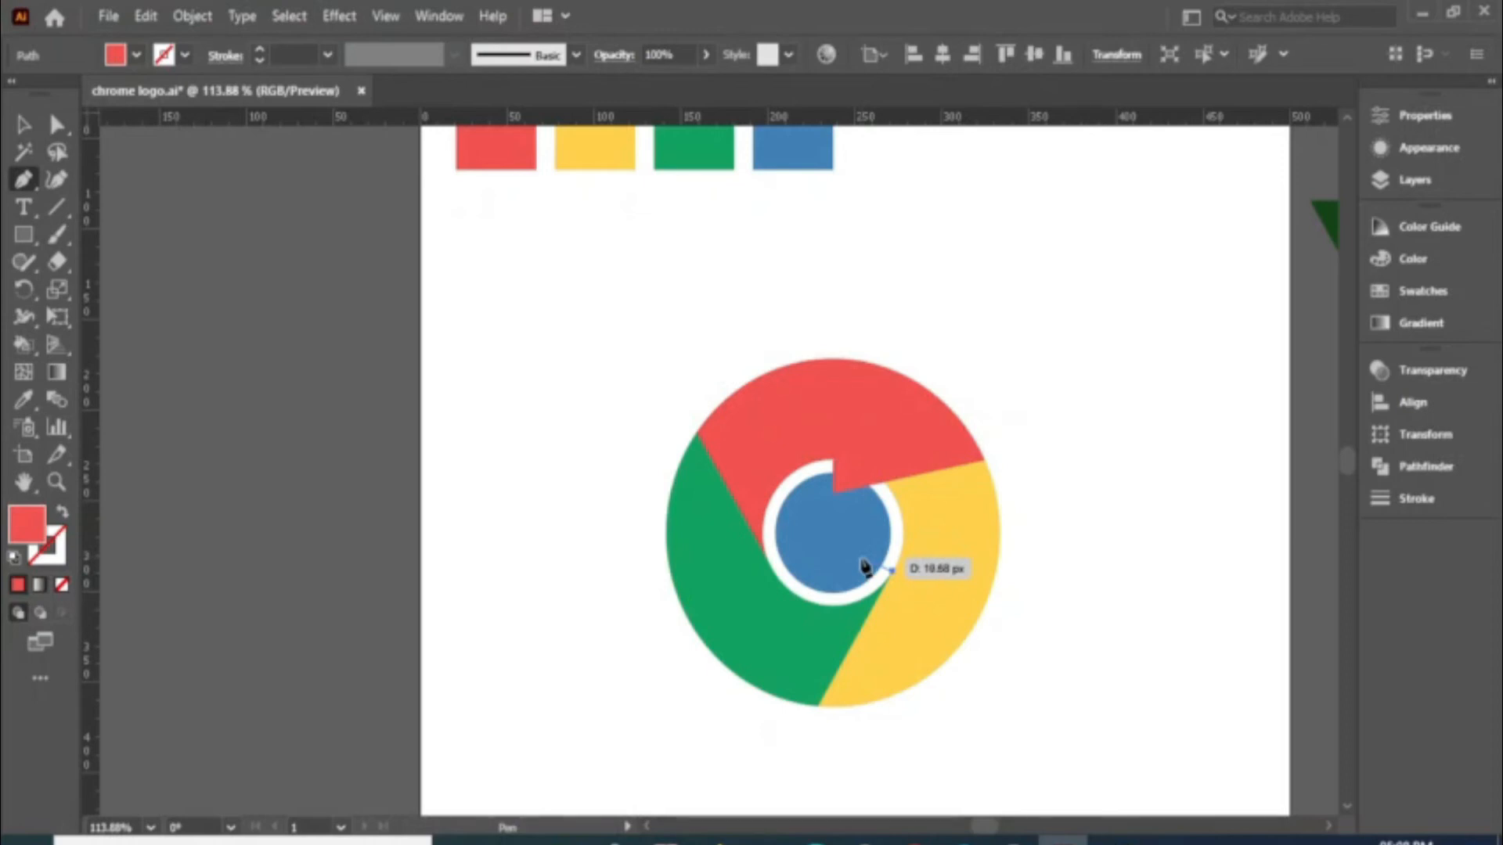
pyautogui.click(861, 559)
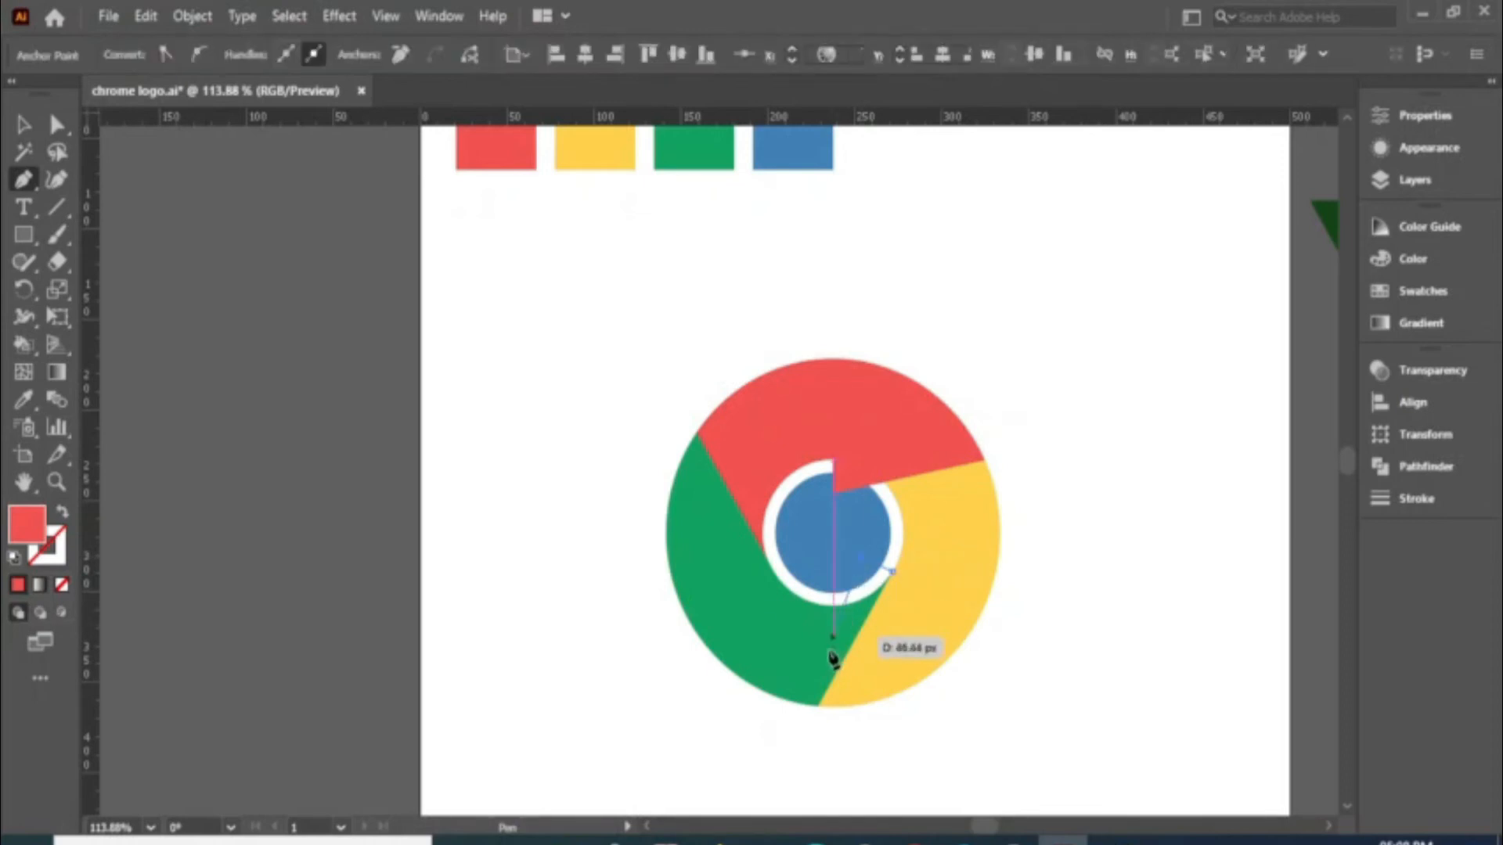
pyautogui.click(818, 707)
pyautogui.click(892, 571)
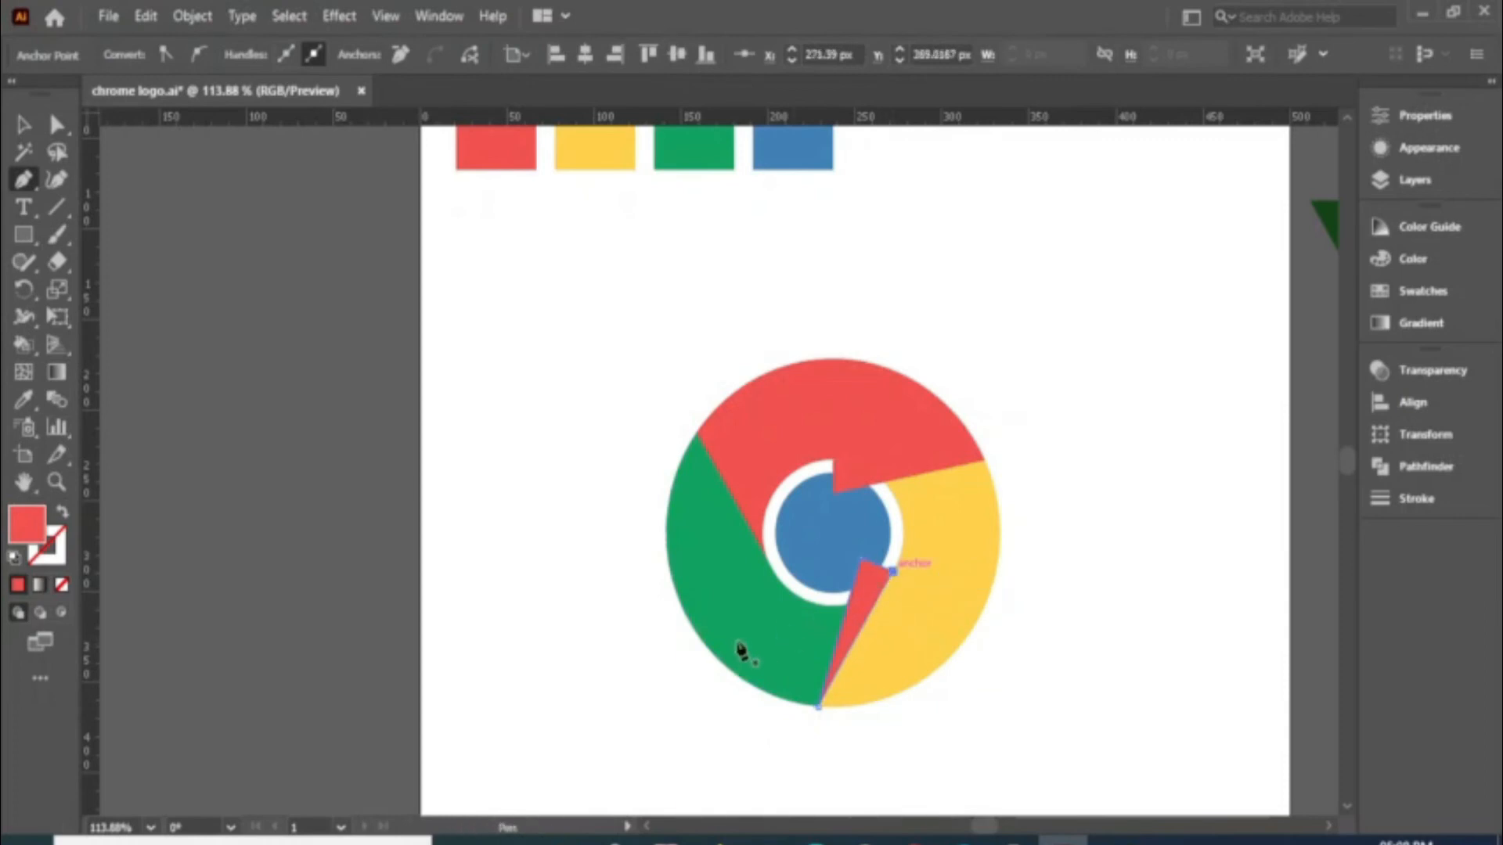
# Step: Draw a closed triangle with the Pen tool from the red-green boundary's inner end into the blue circle and out to its outer end
pyautogui.click(773, 567)
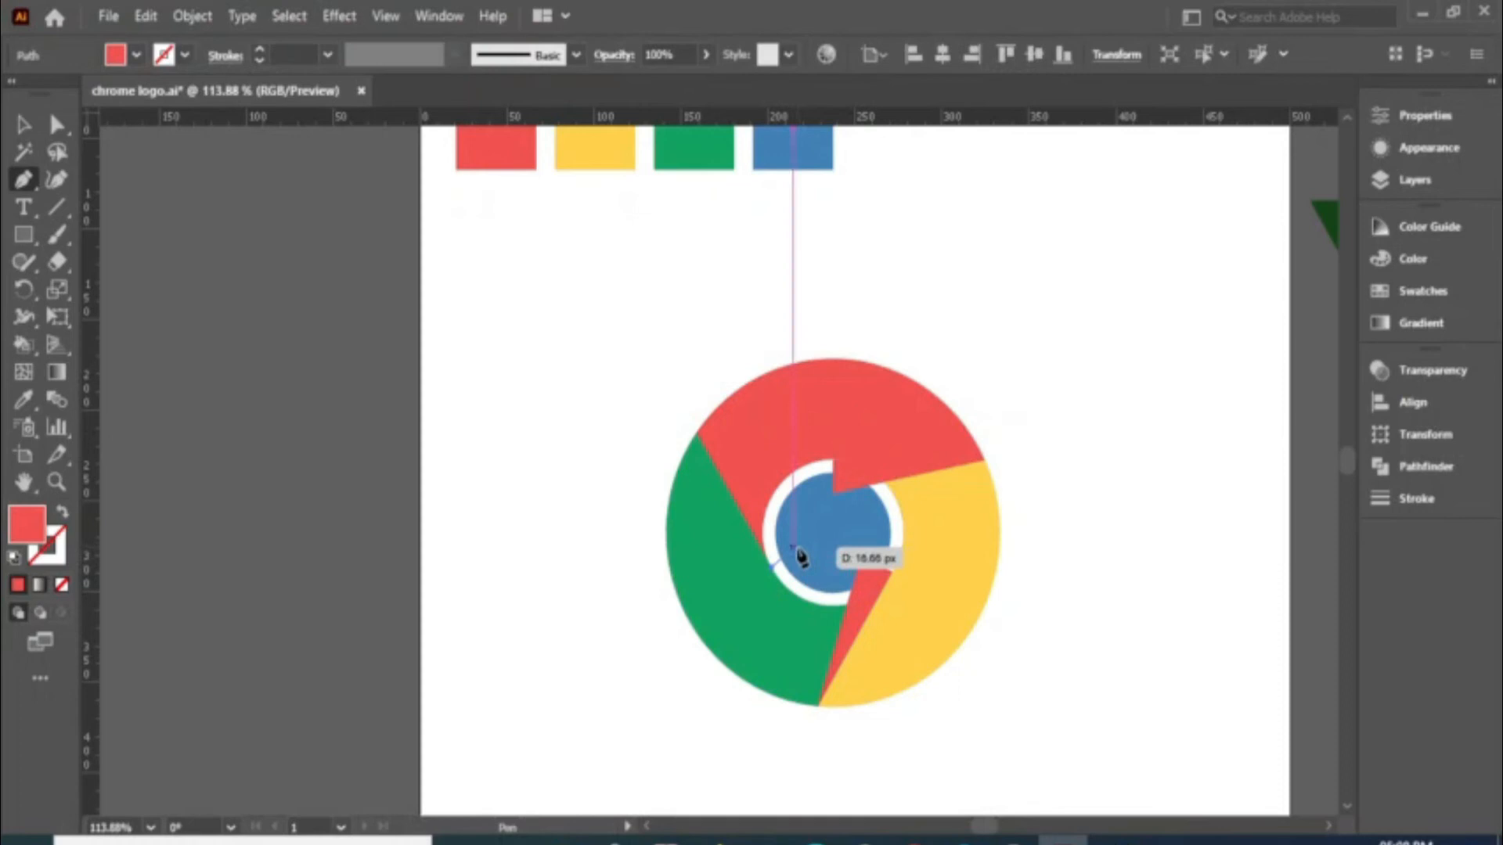
pyautogui.click(799, 547)
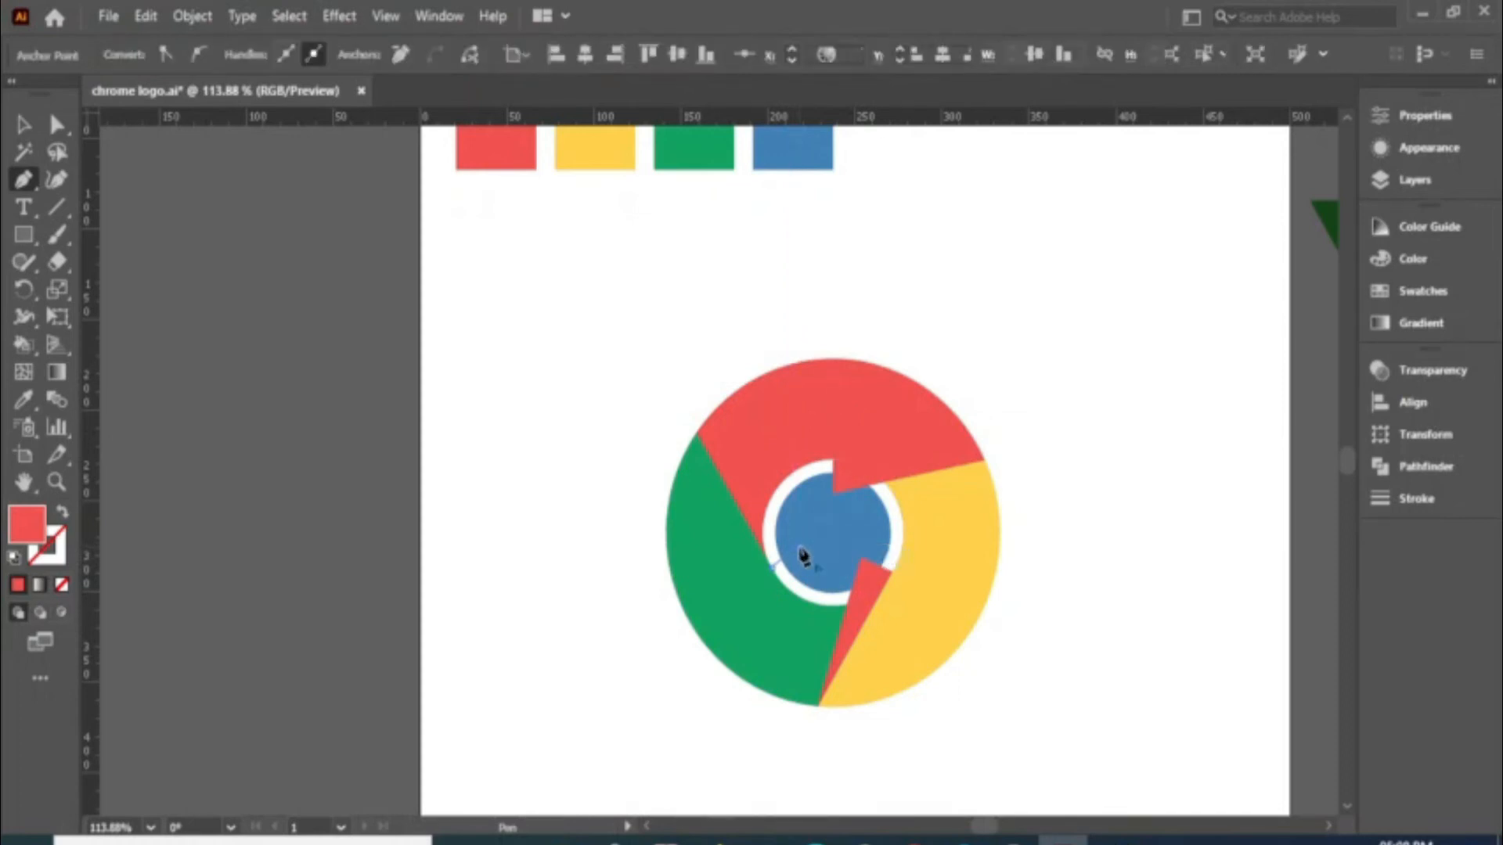
pyautogui.click(696, 435)
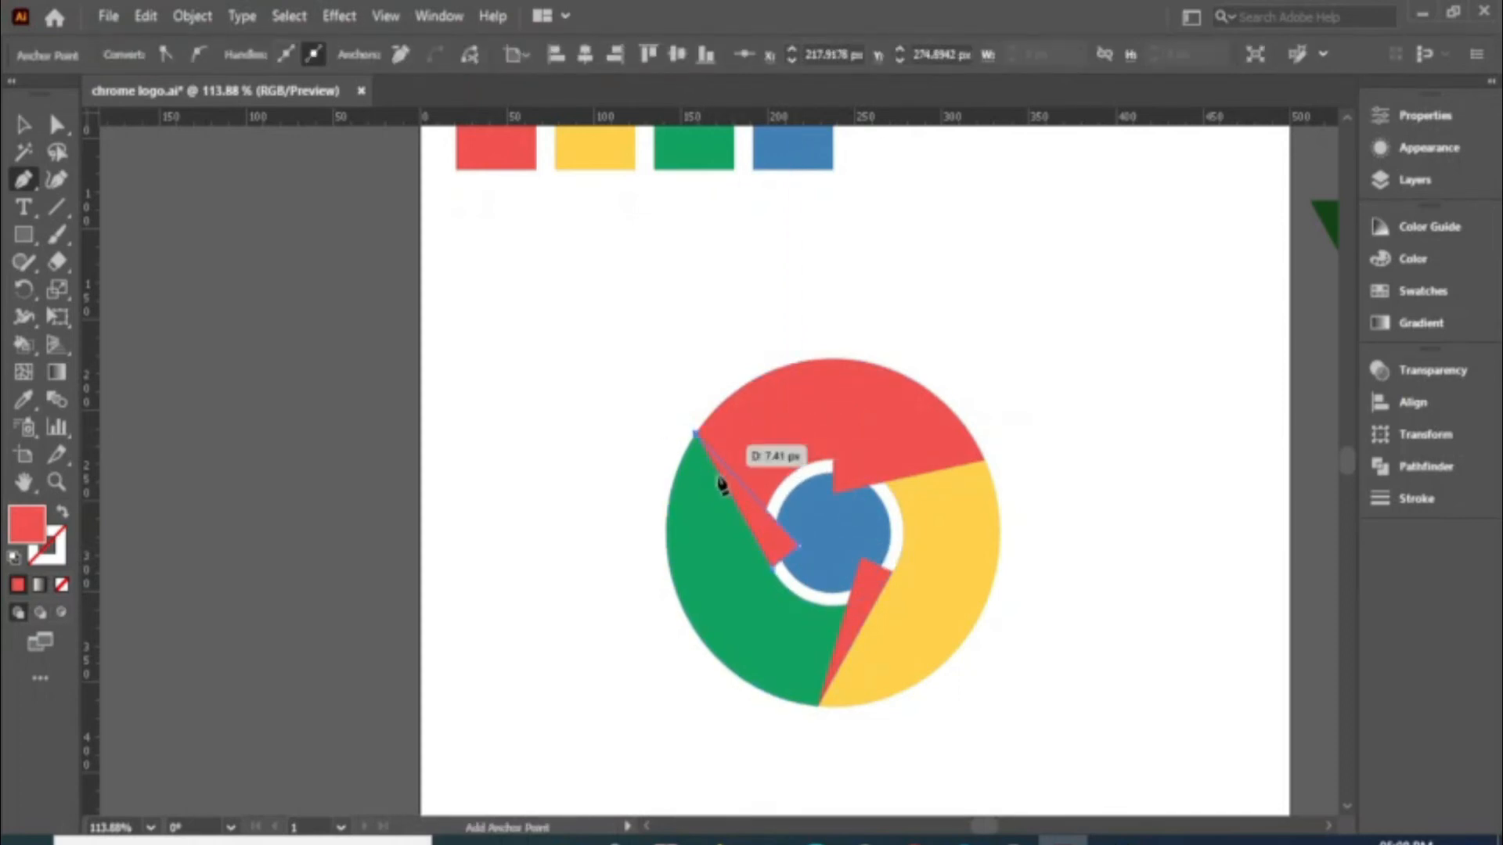
pyautogui.click(23, 124)
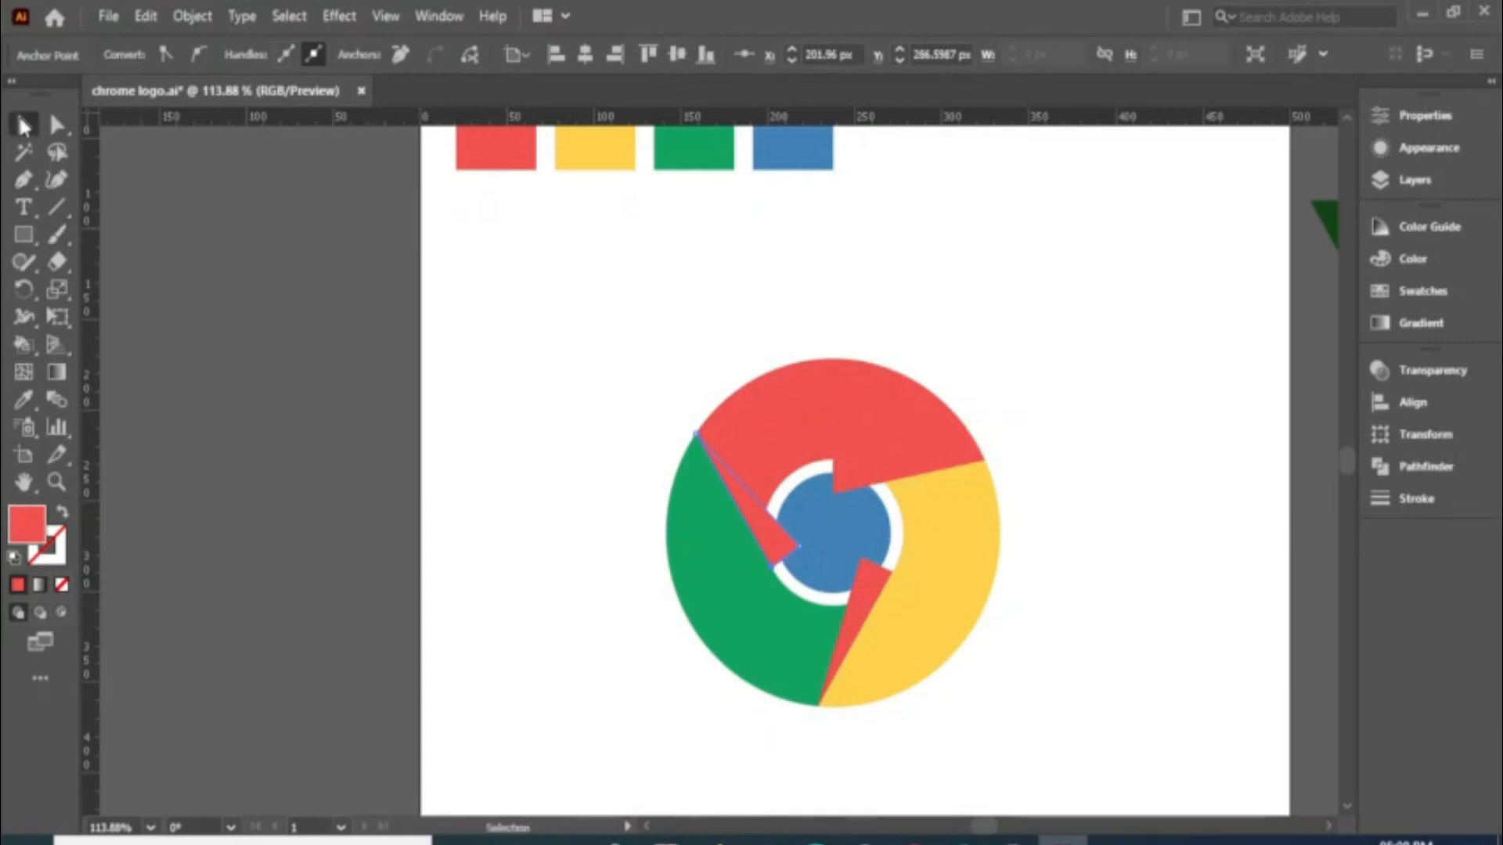
pyautogui.click(1071, 544)
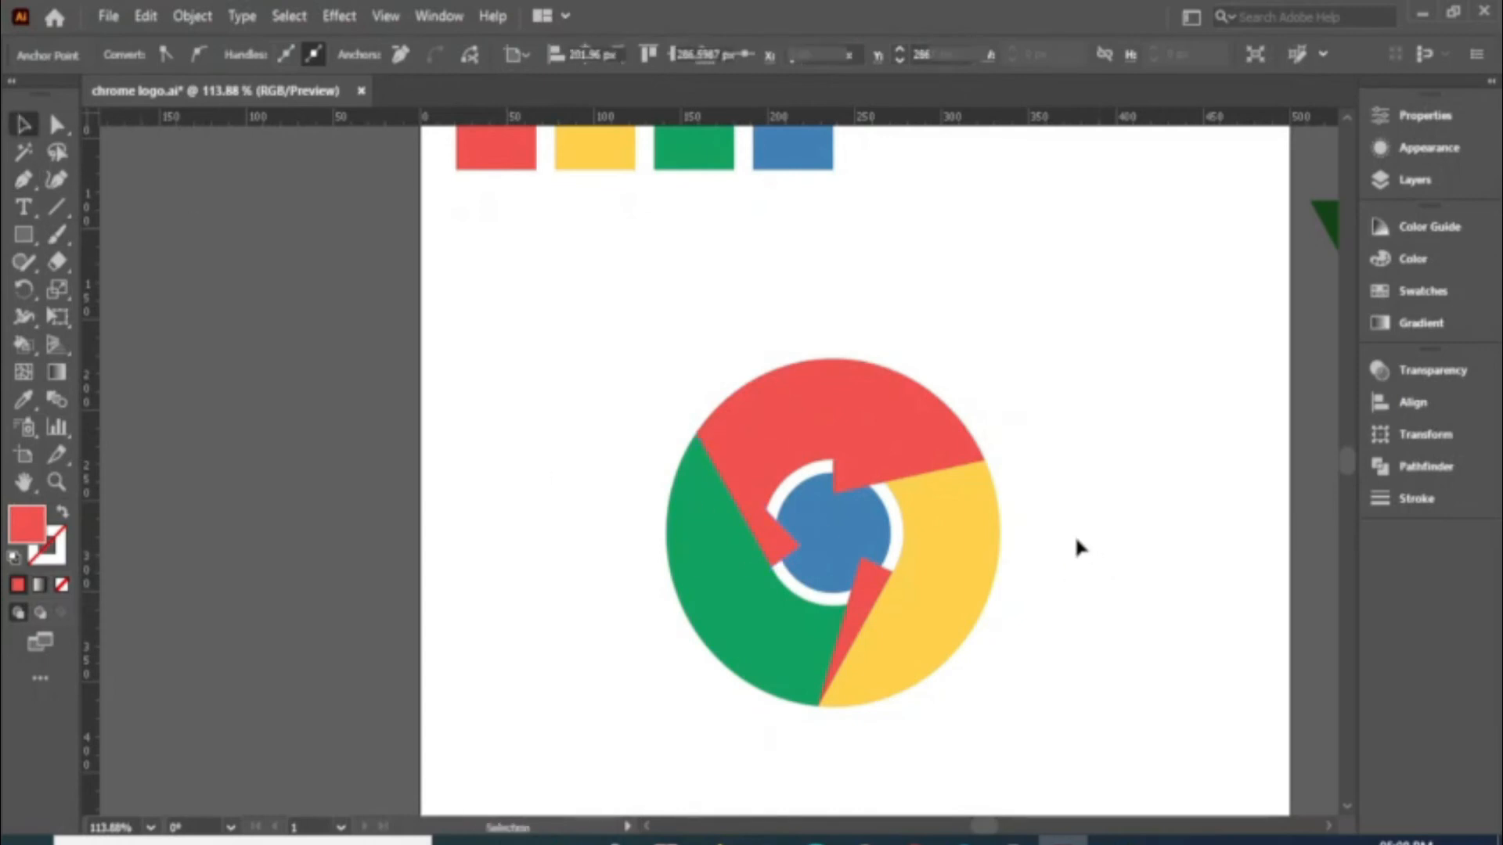
# Step: Recolour the triangle at the red-yellow boundary with the yellow sampled from the yellow section, and clear the selection
pyautogui.click(892, 477)
pyautogui.press('i')
pyautogui.click(973, 553)
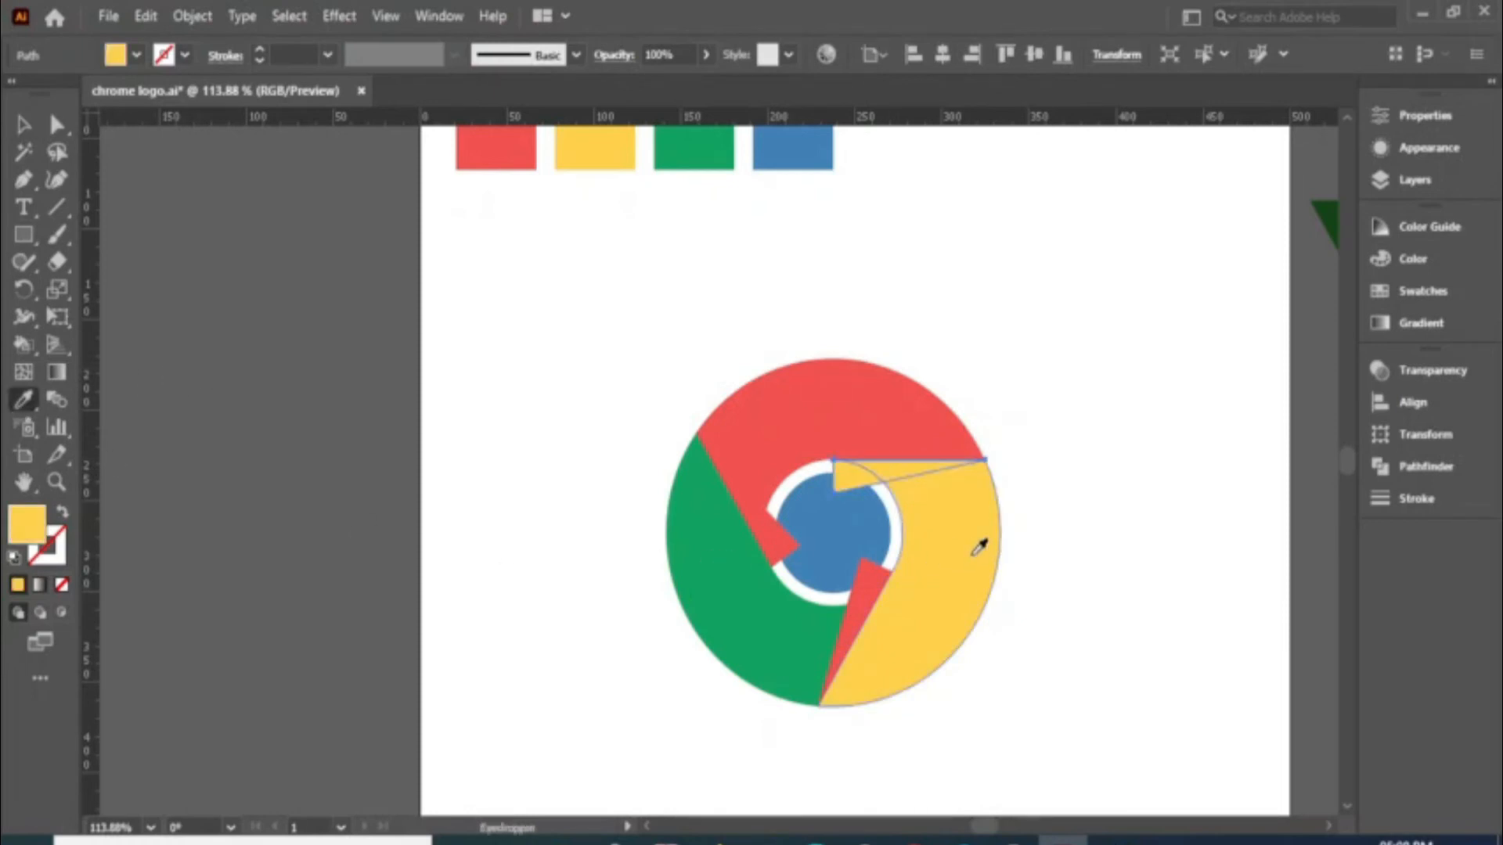
pyautogui.keyDown('ctrl'); pyautogui.click(1059, 664); pyautogui.keyUp('ctrl')
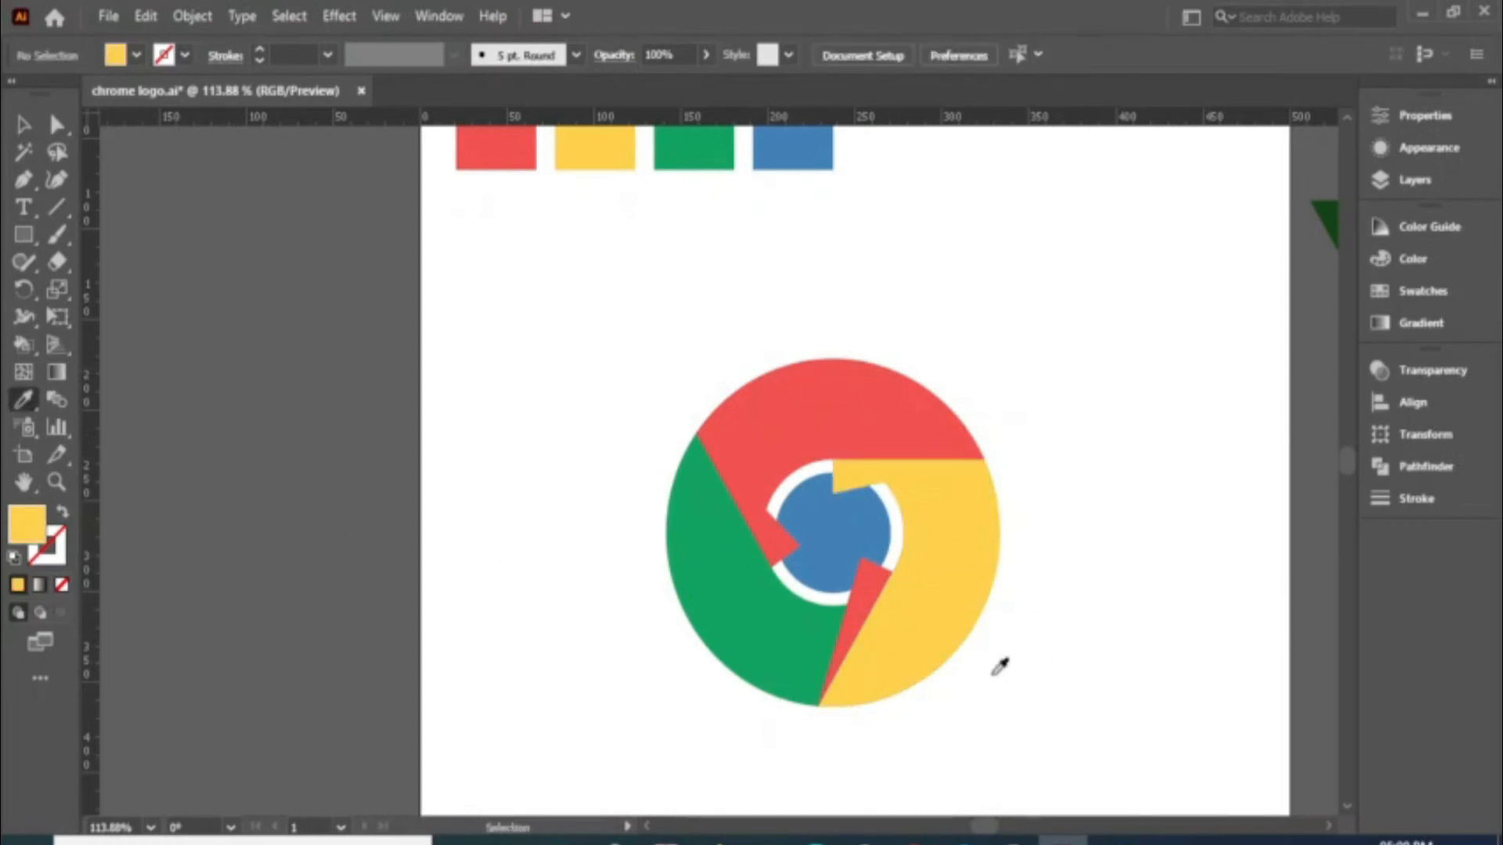
# Step: Recolour the triangle at the green-yellow boundary with the green sampled from the green section, and clear the selection
pyautogui.keyDown('ctrl'); pyautogui.click(857, 615); pyautogui.keyUp('ctrl')
pyautogui.click(771, 620)
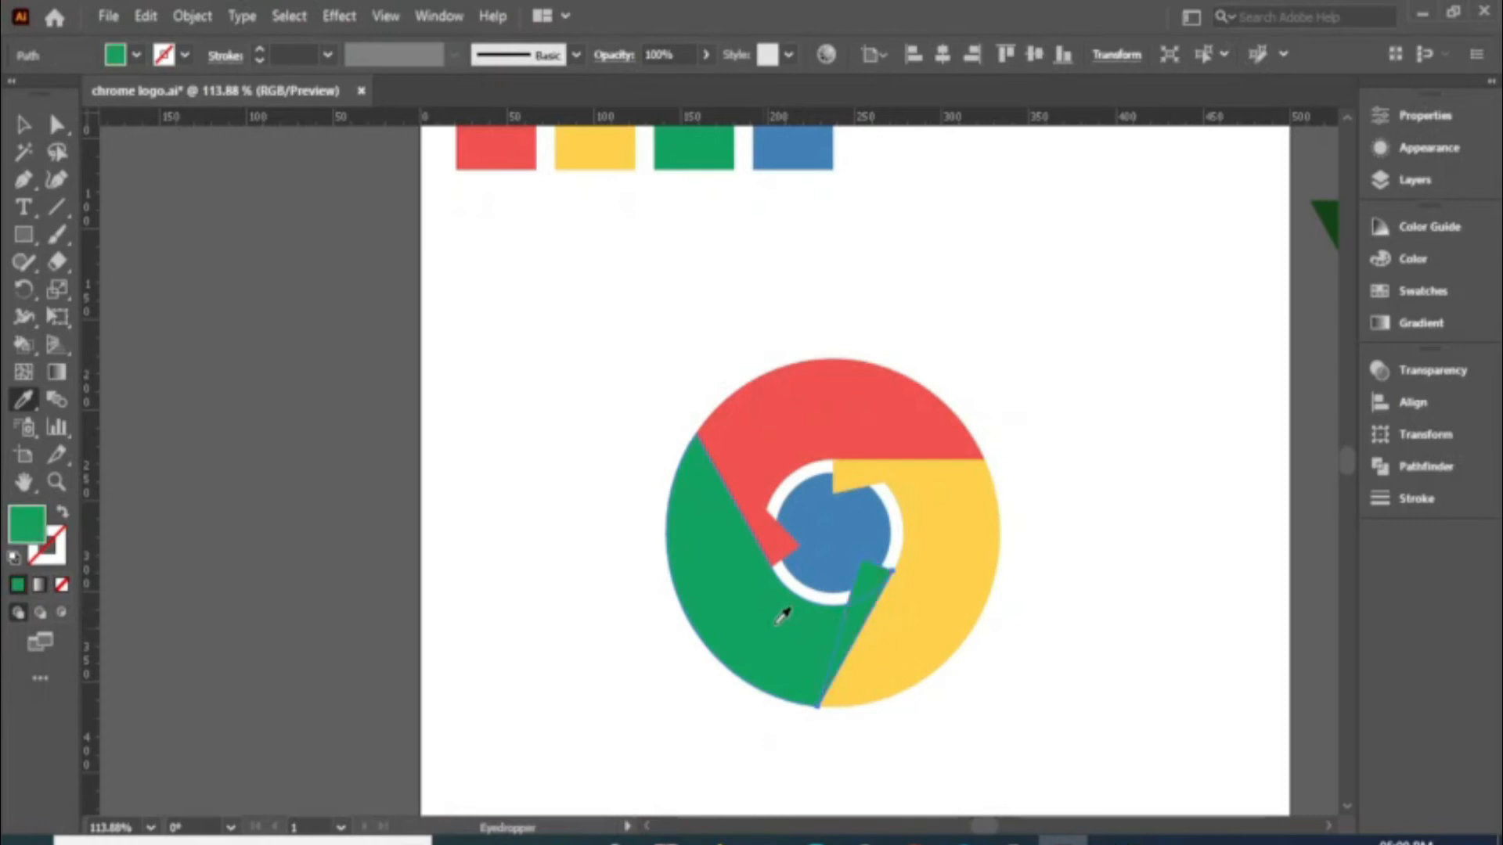
pyautogui.keyDown('ctrl'); pyautogui.click(1050, 673); pyautogui.keyUp('ctrl')
pyautogui.keyDown('ctrl'); pyautogui.click(774, 552); pyautogui.keyUp('ctrl')
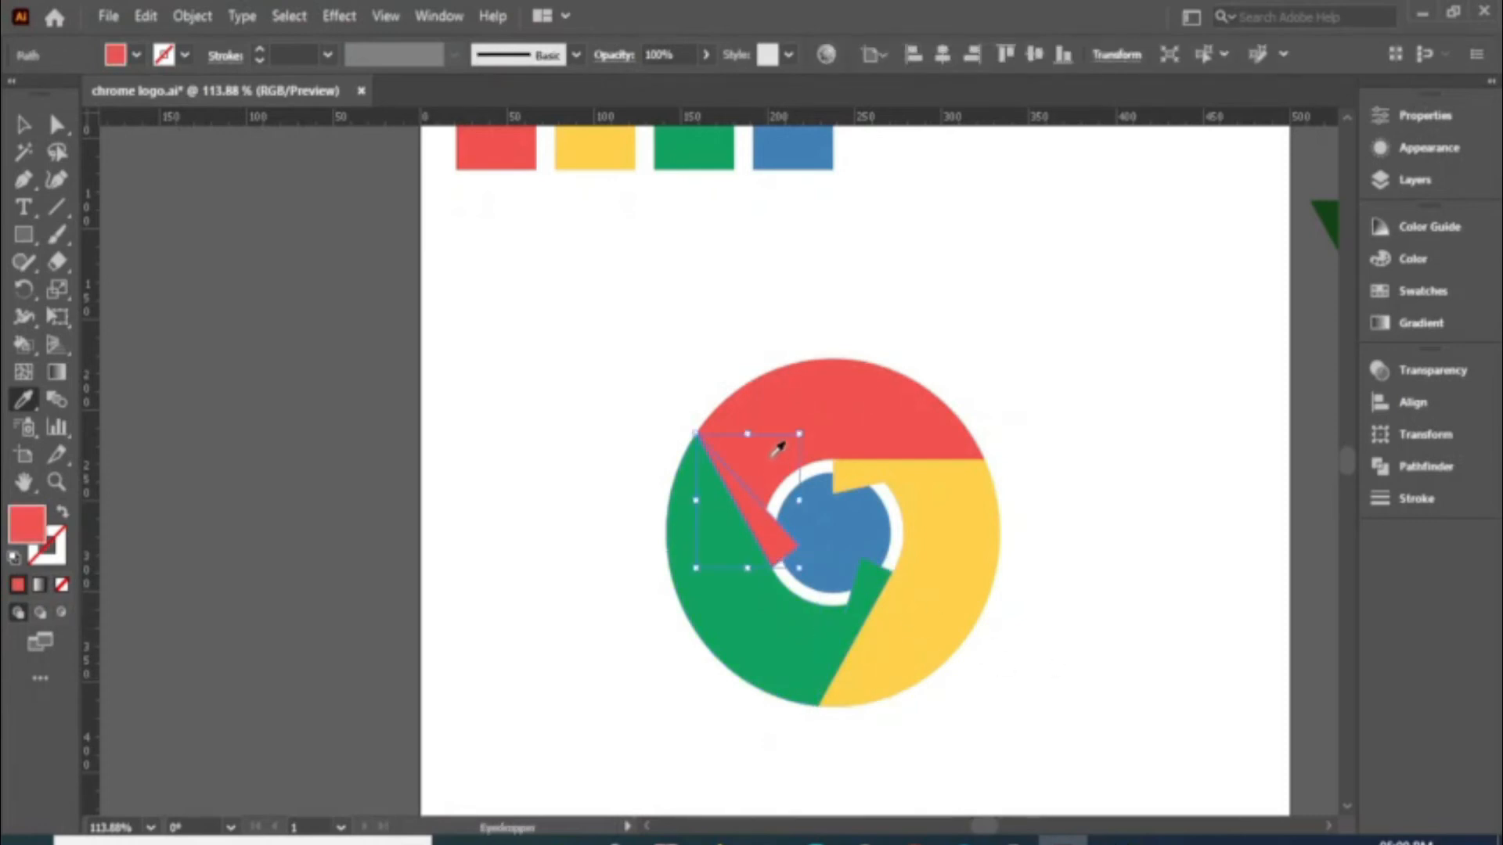
pyautogui.keyDown('ctrl'); pyautogui.click(637, 353); pyautogui.keyUp('ctrl')
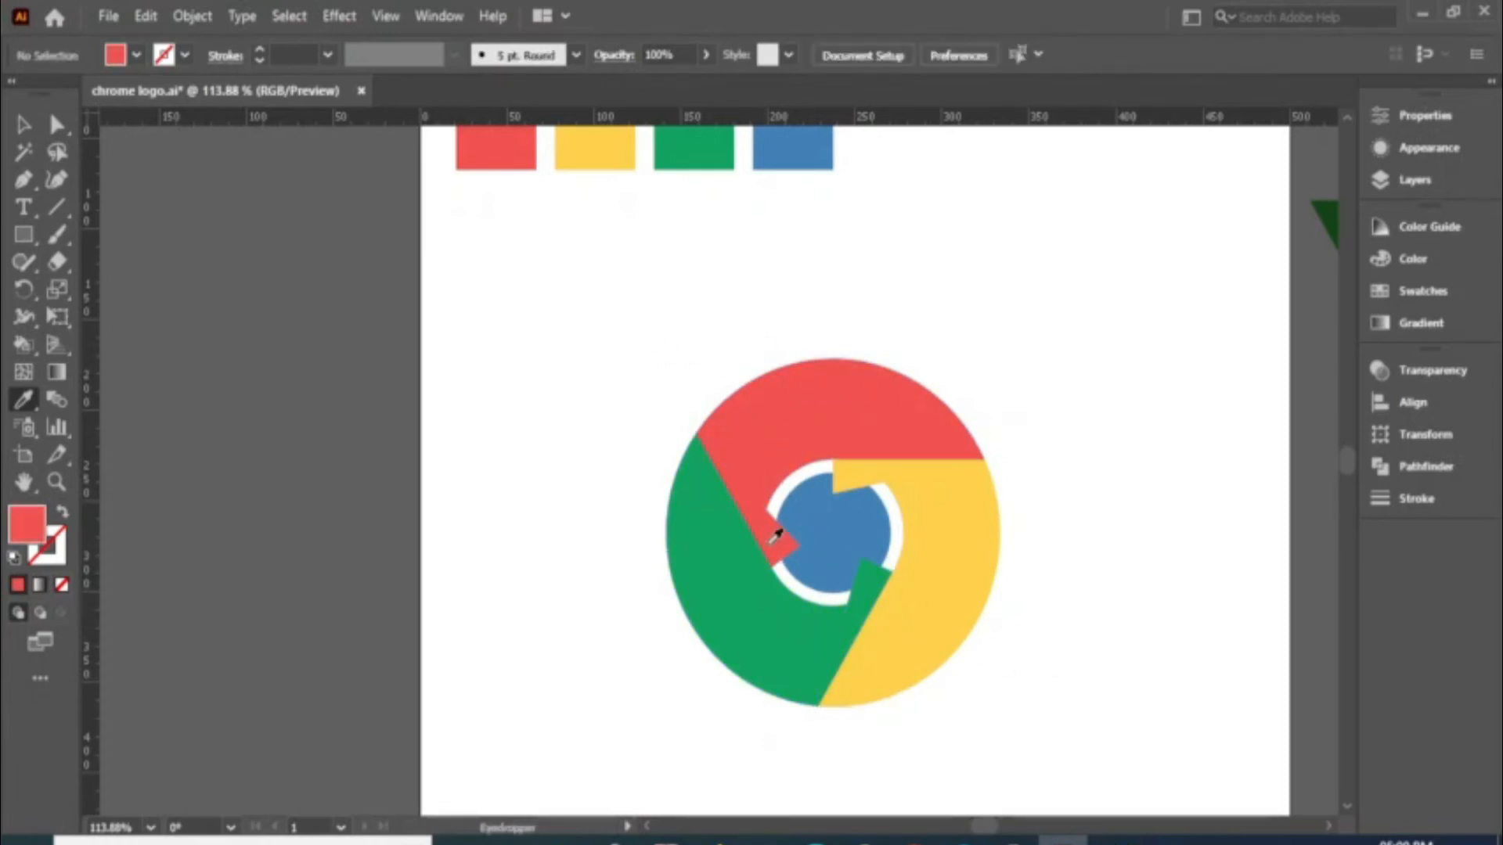
pyautogui.click(17, 125)
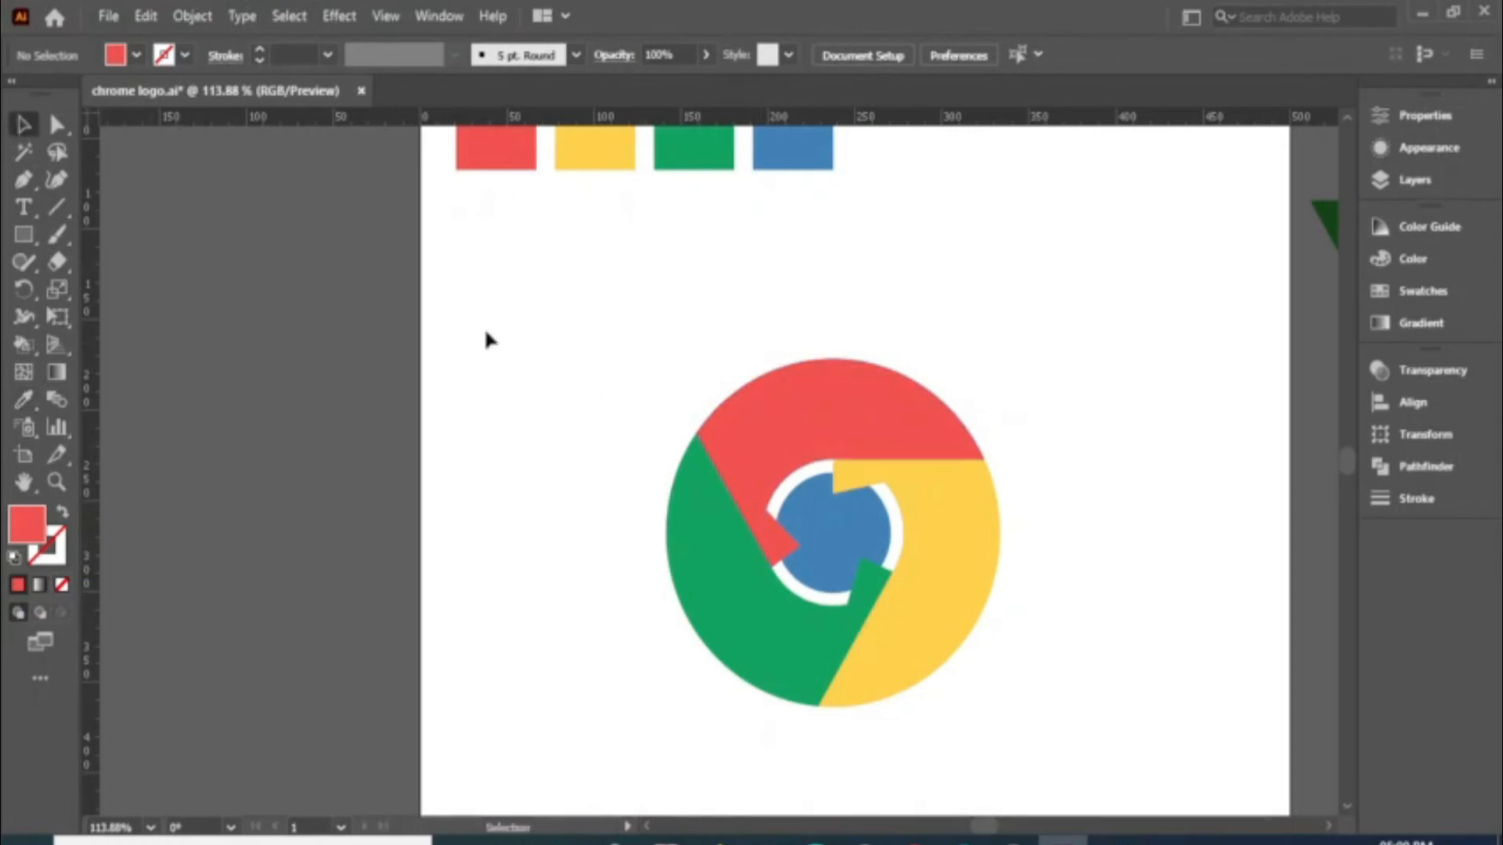
# Step: Fill the yellow triangle at the red-yellow boundary with the Color Guide's yellow shade one step darker
pyautogui.click(866, 480)
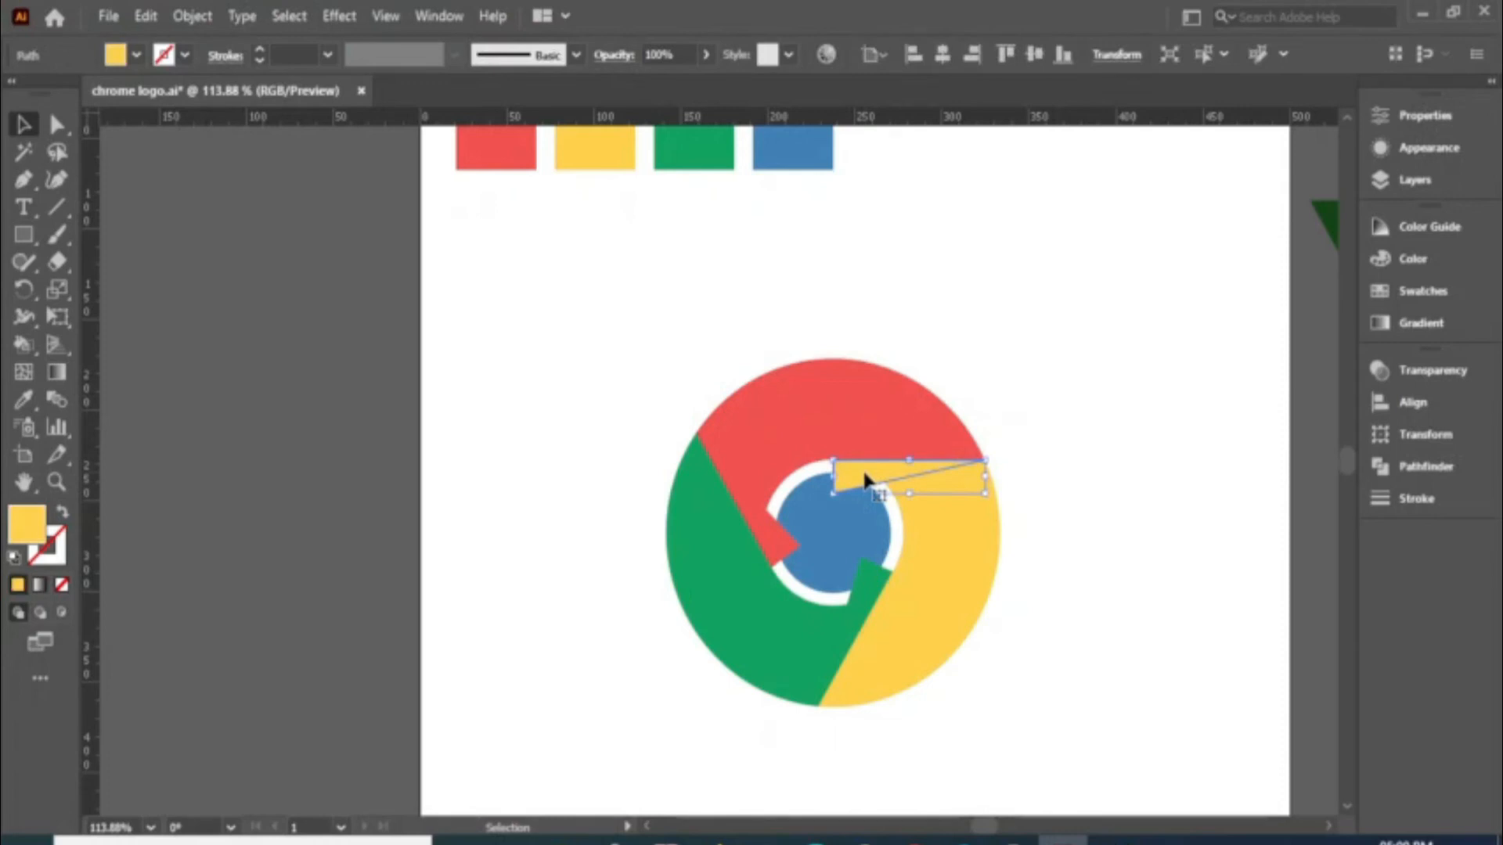
pyautogui.click(1451, 228)
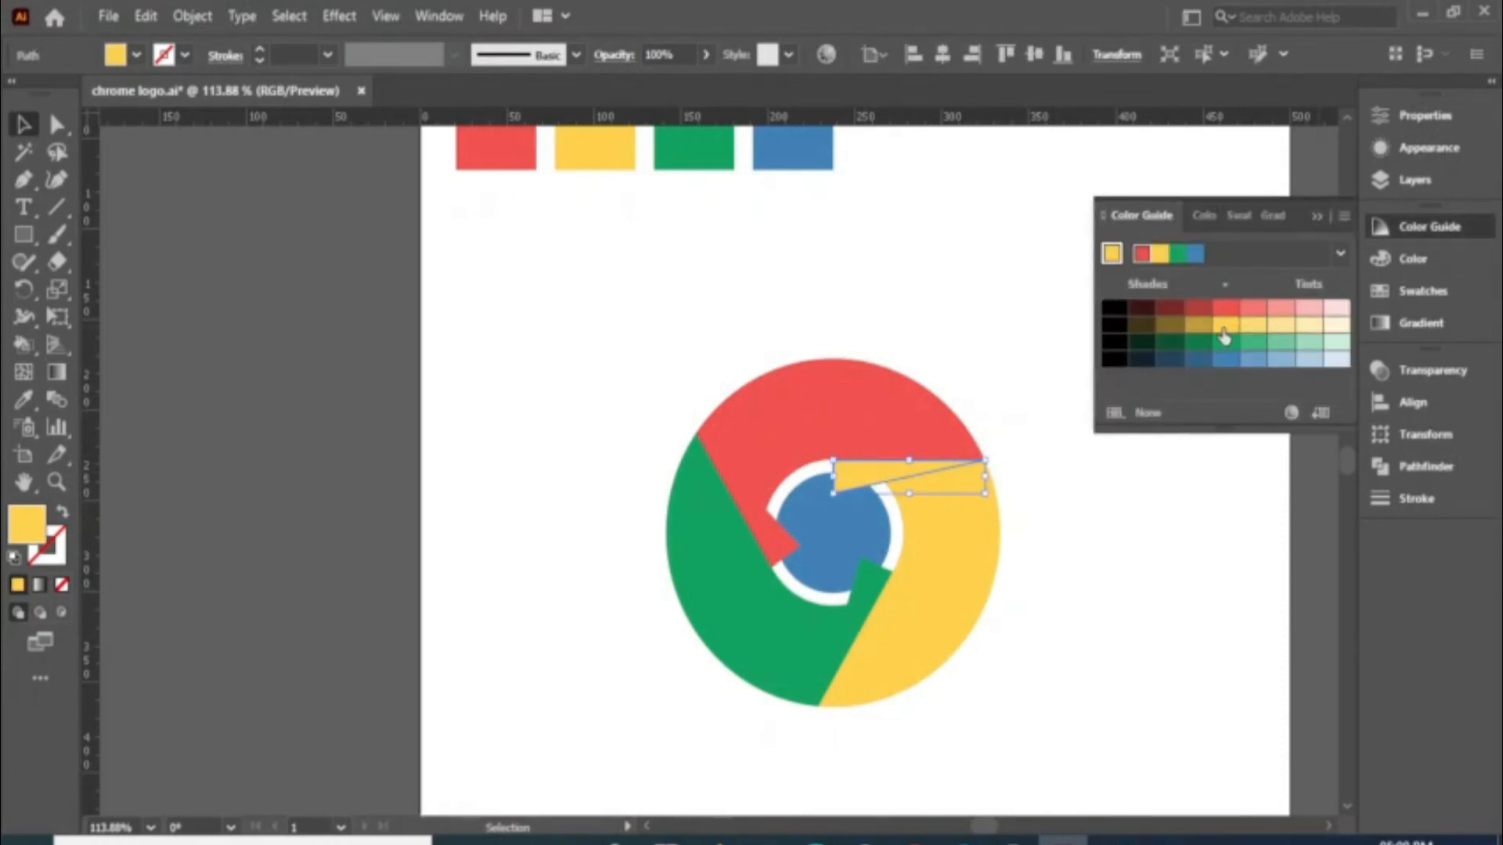
pyautogui.click(1196, 327)
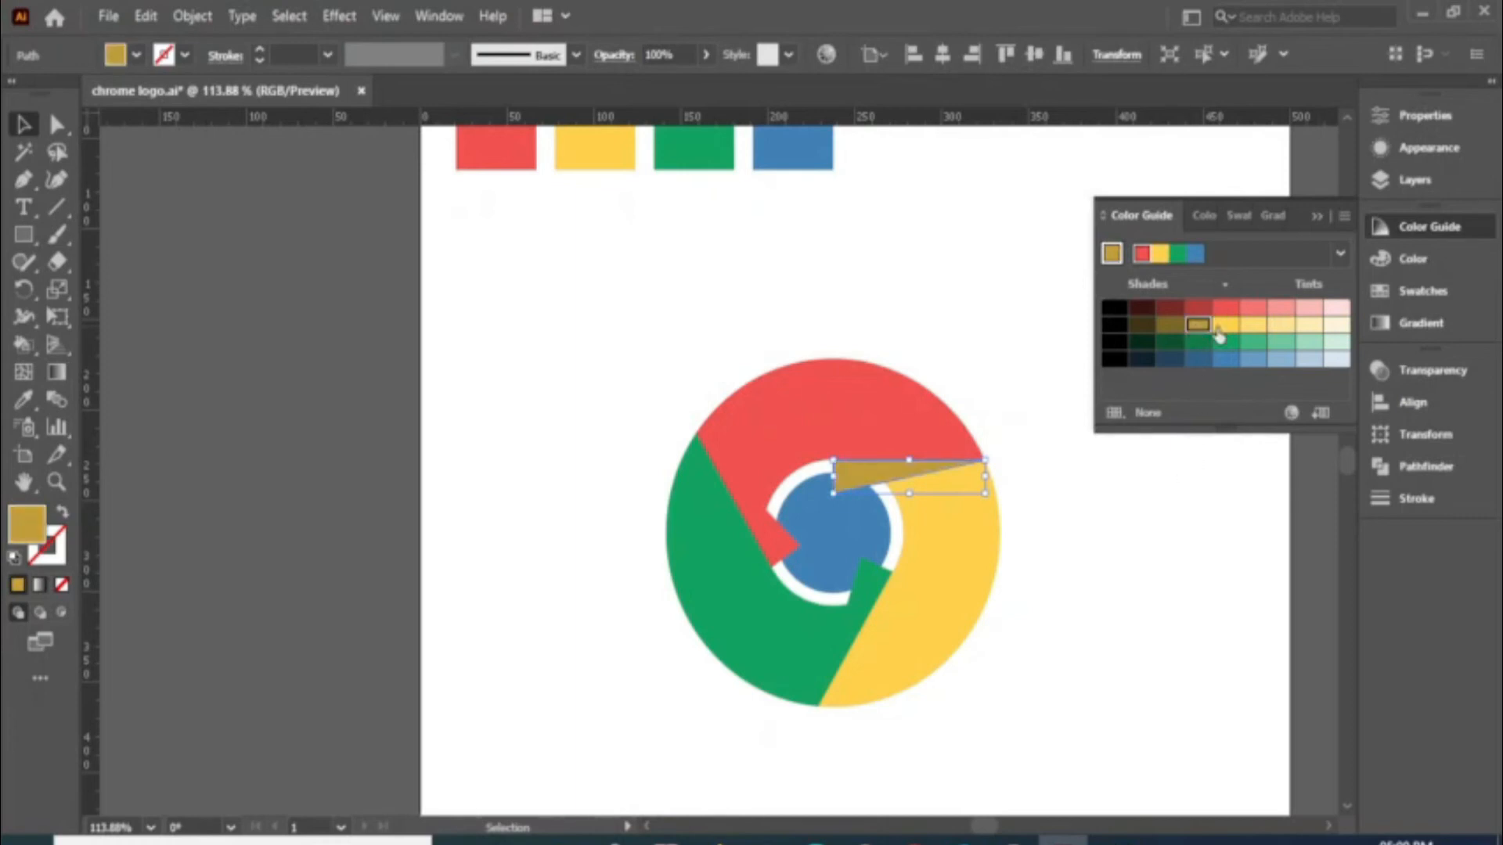
pyautogui.click(1157, 573)
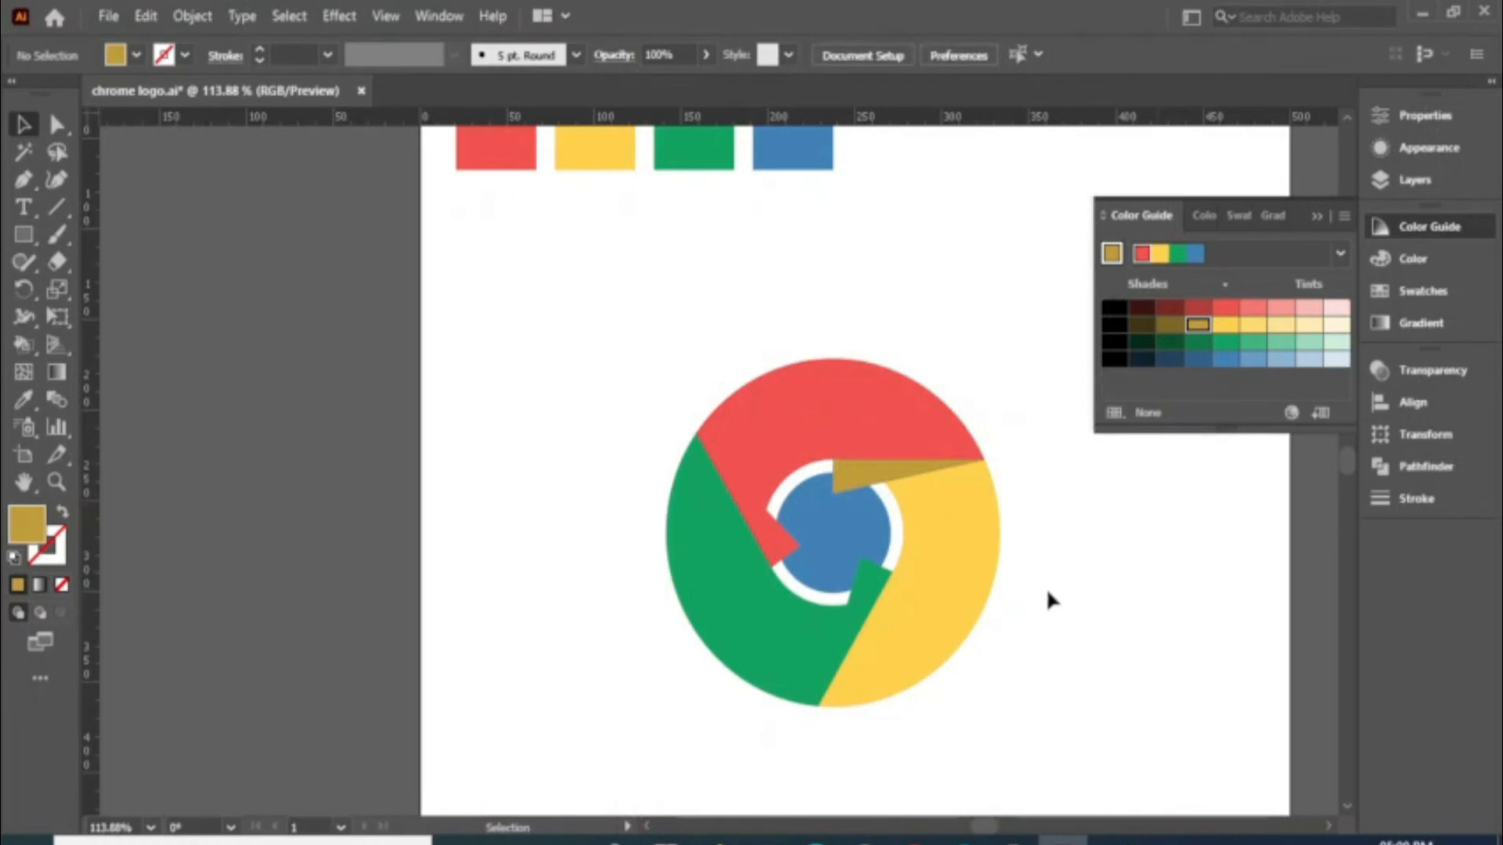
pyautogui.click(1421, 222)
# Step: Fill the green triangle at the green-yellow boundary with the Color Guide's green shade one step darker
pyautogui.click(872, 596)
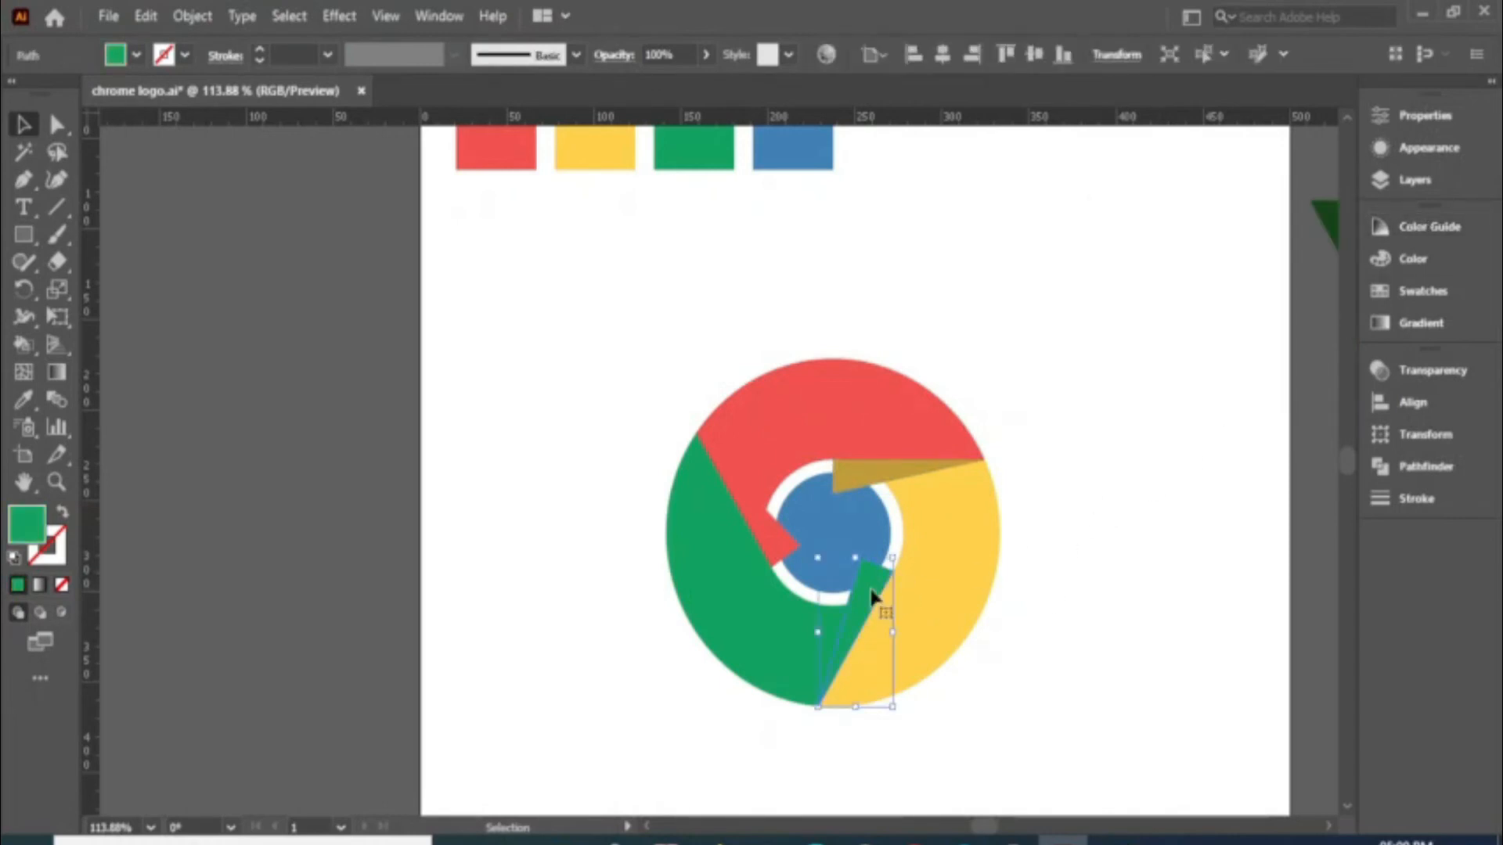
pyautogui.click(1457, 226)
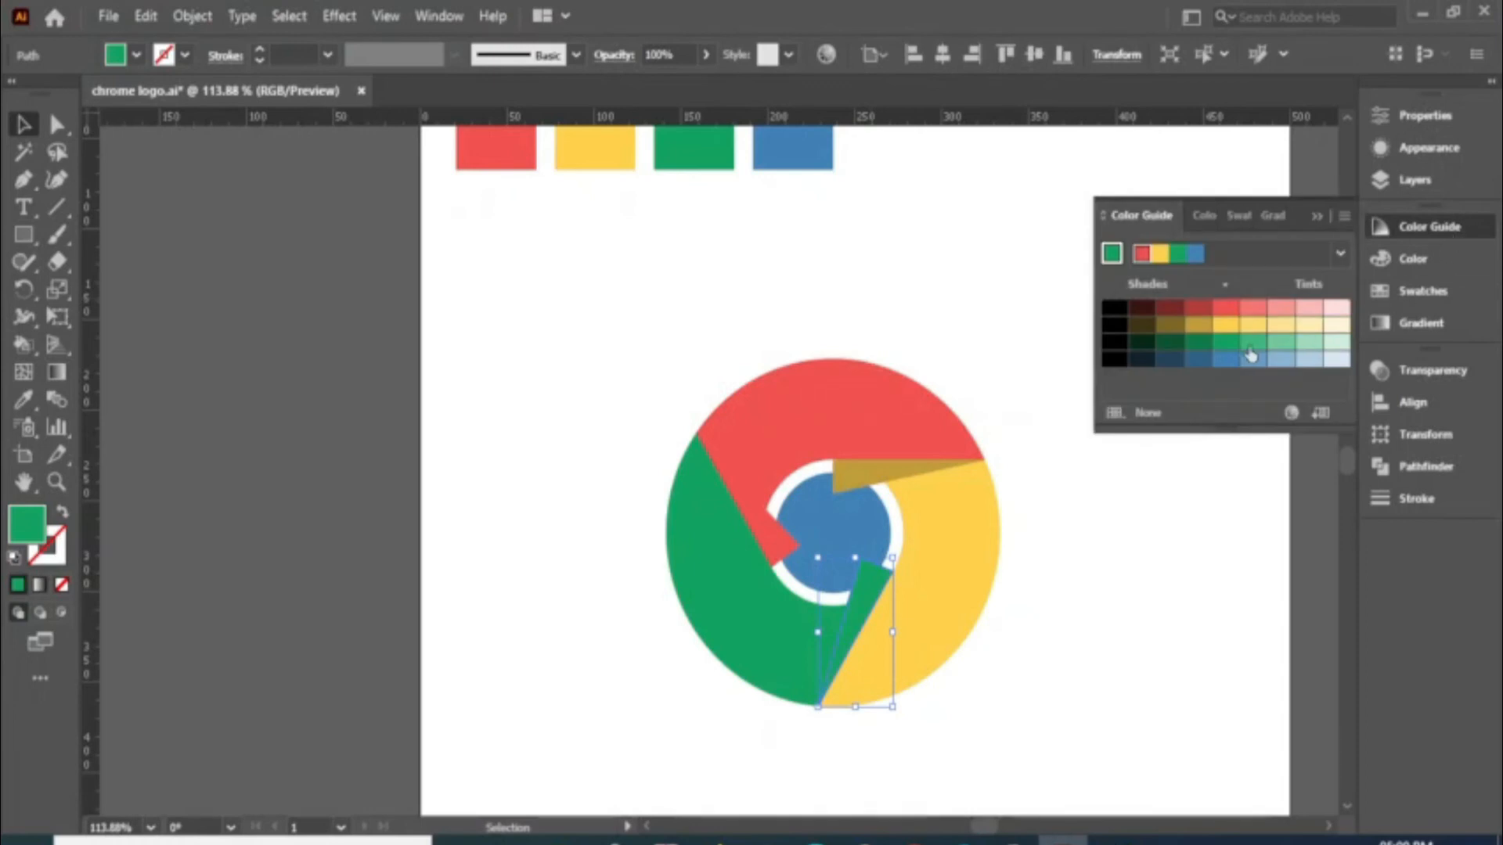
pyautogui.click(1199, 348)
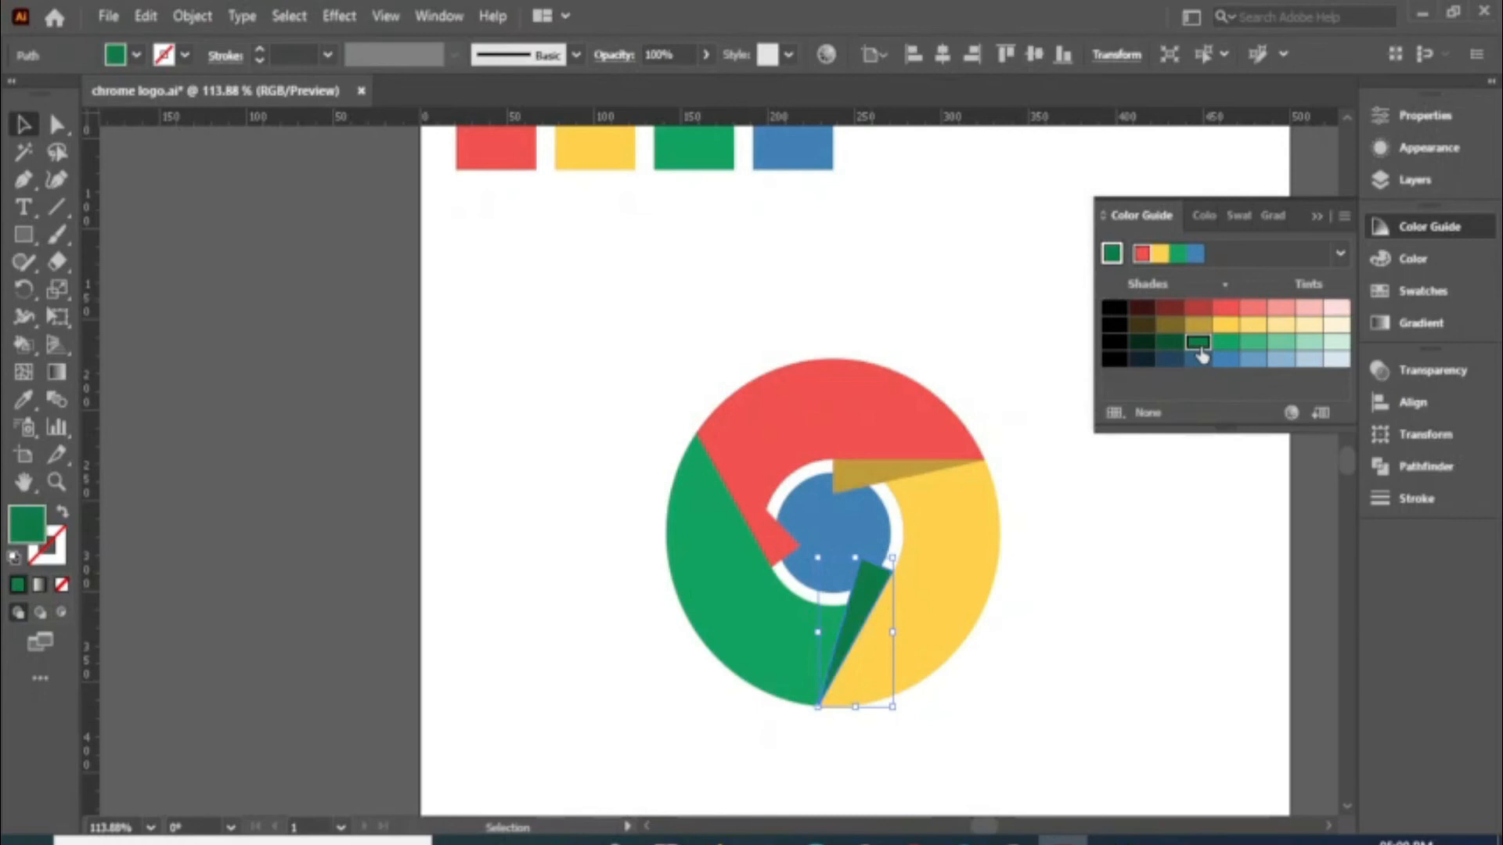
pyautogui.click(1234, 344)
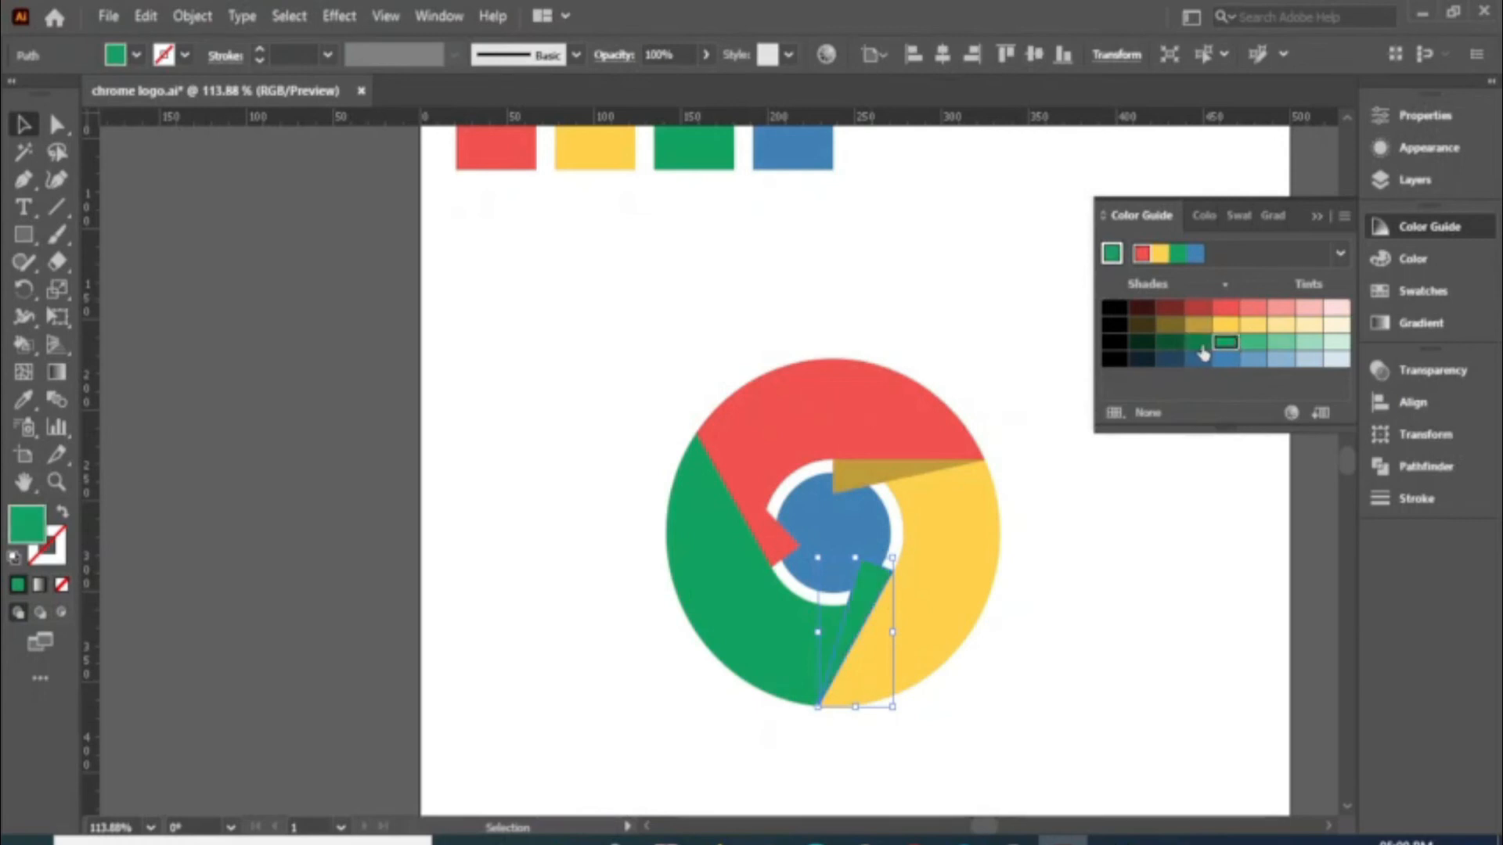
pyautogui.click(1200, 345)
pyautogui.click(1144, 609)
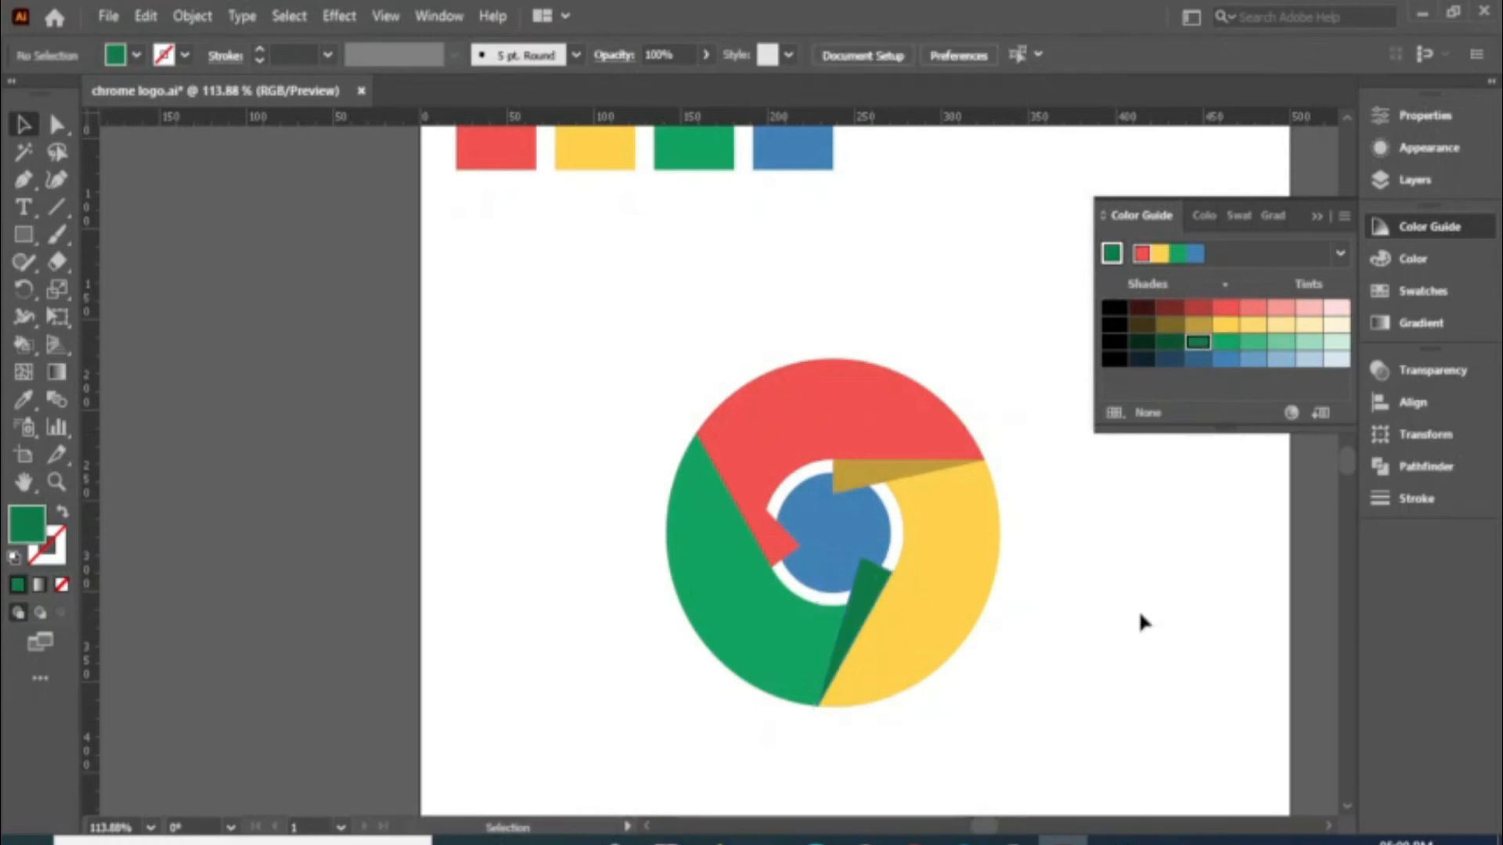
# Step: Fill the red triangle at the red-green boundary with the Color Guide's red shade two steps darker
pyautogui.click(786, 537)
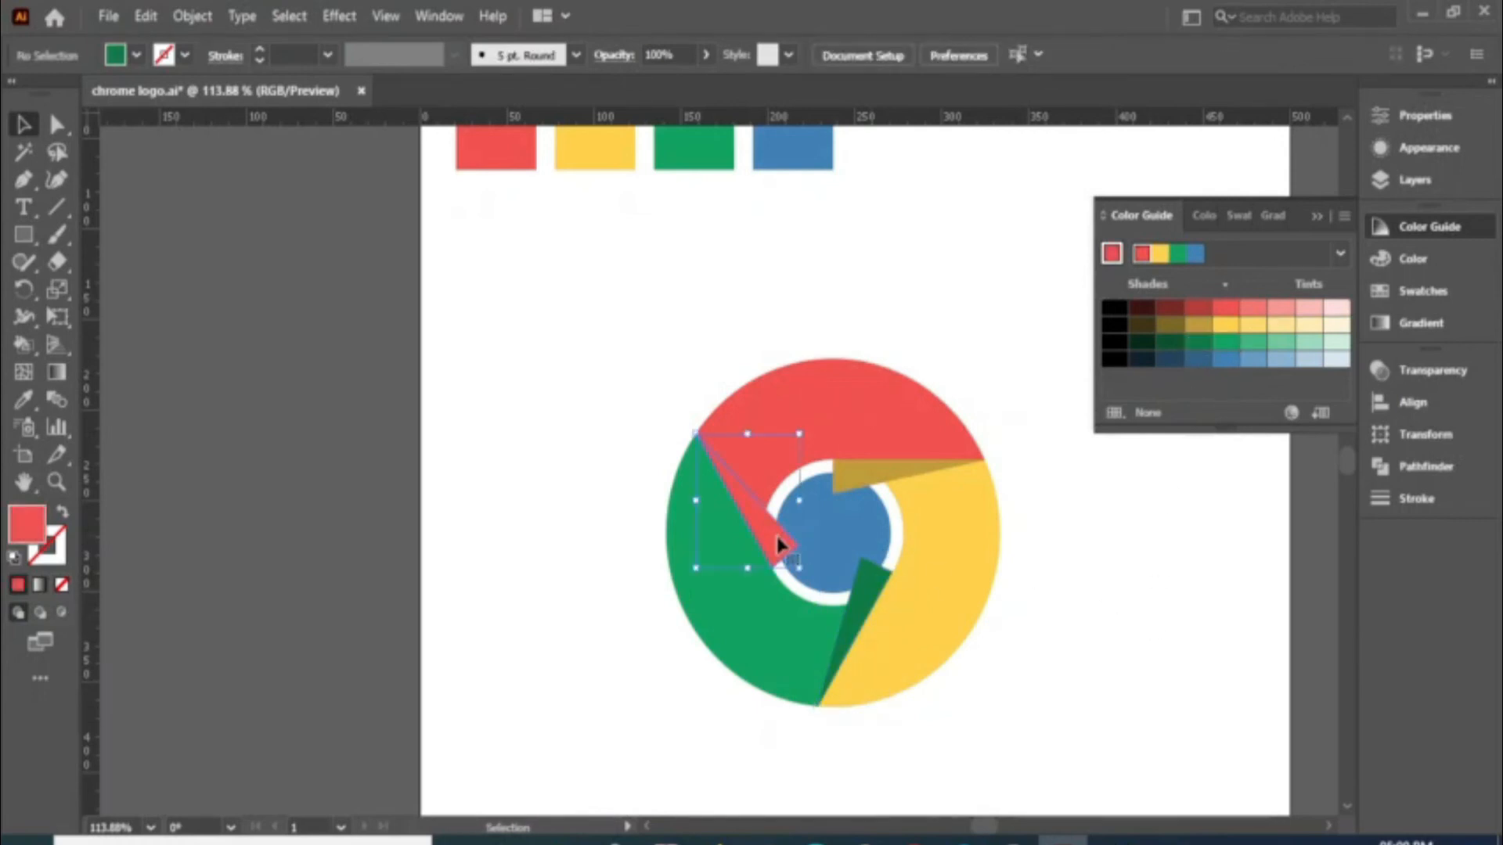
pyautogui.click(1170, 310)
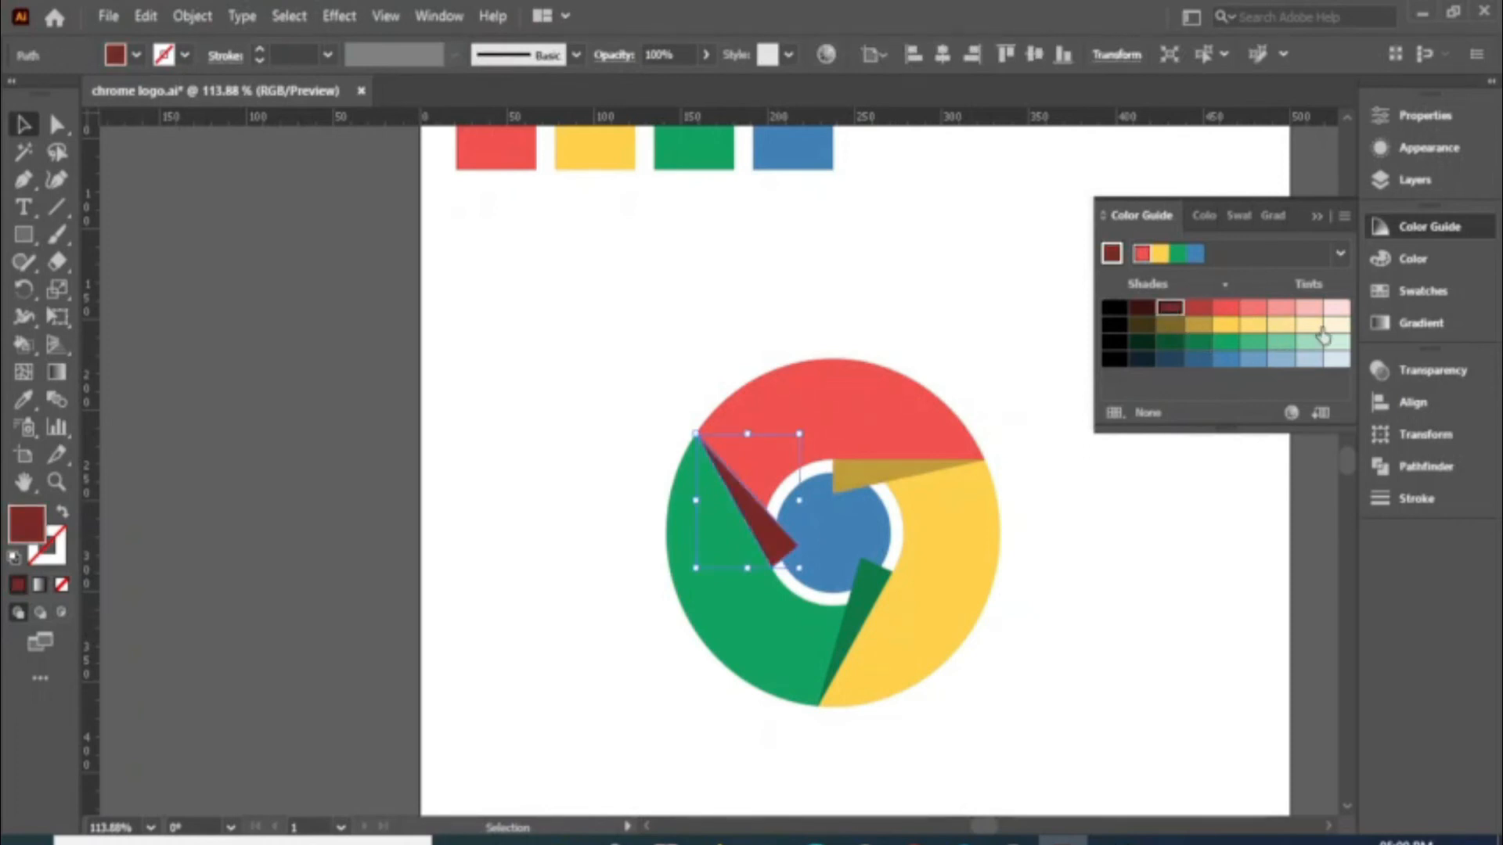
pyautogui.click(1429, 227)
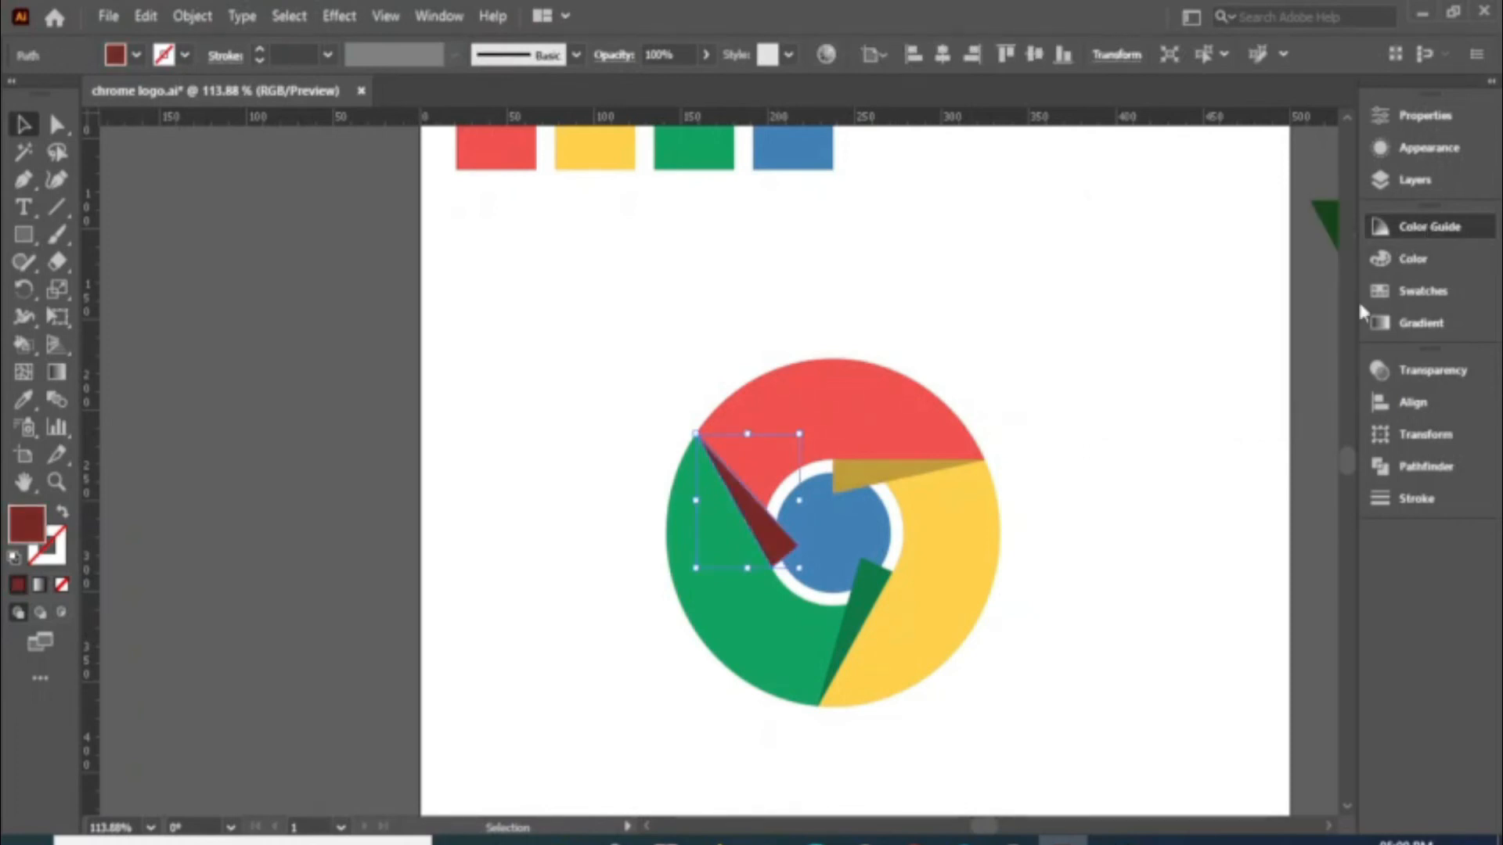
pyautogui.click(1174, 554)
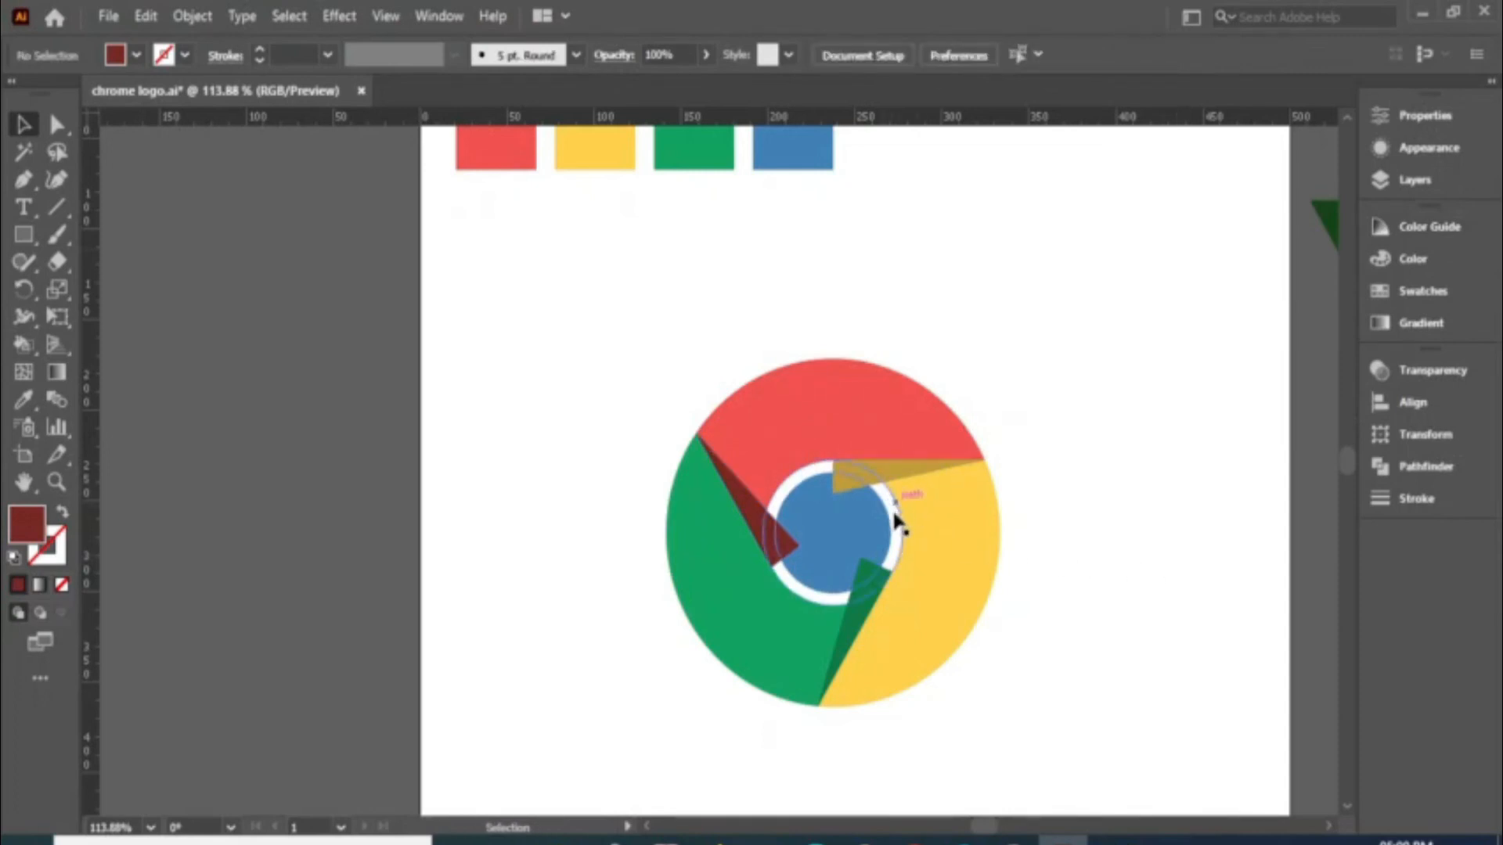
# Step: Bring the blue circle and the white ring to the front, above the three shaded triangles, and clear the selection
pyautogui.click(865, 530)
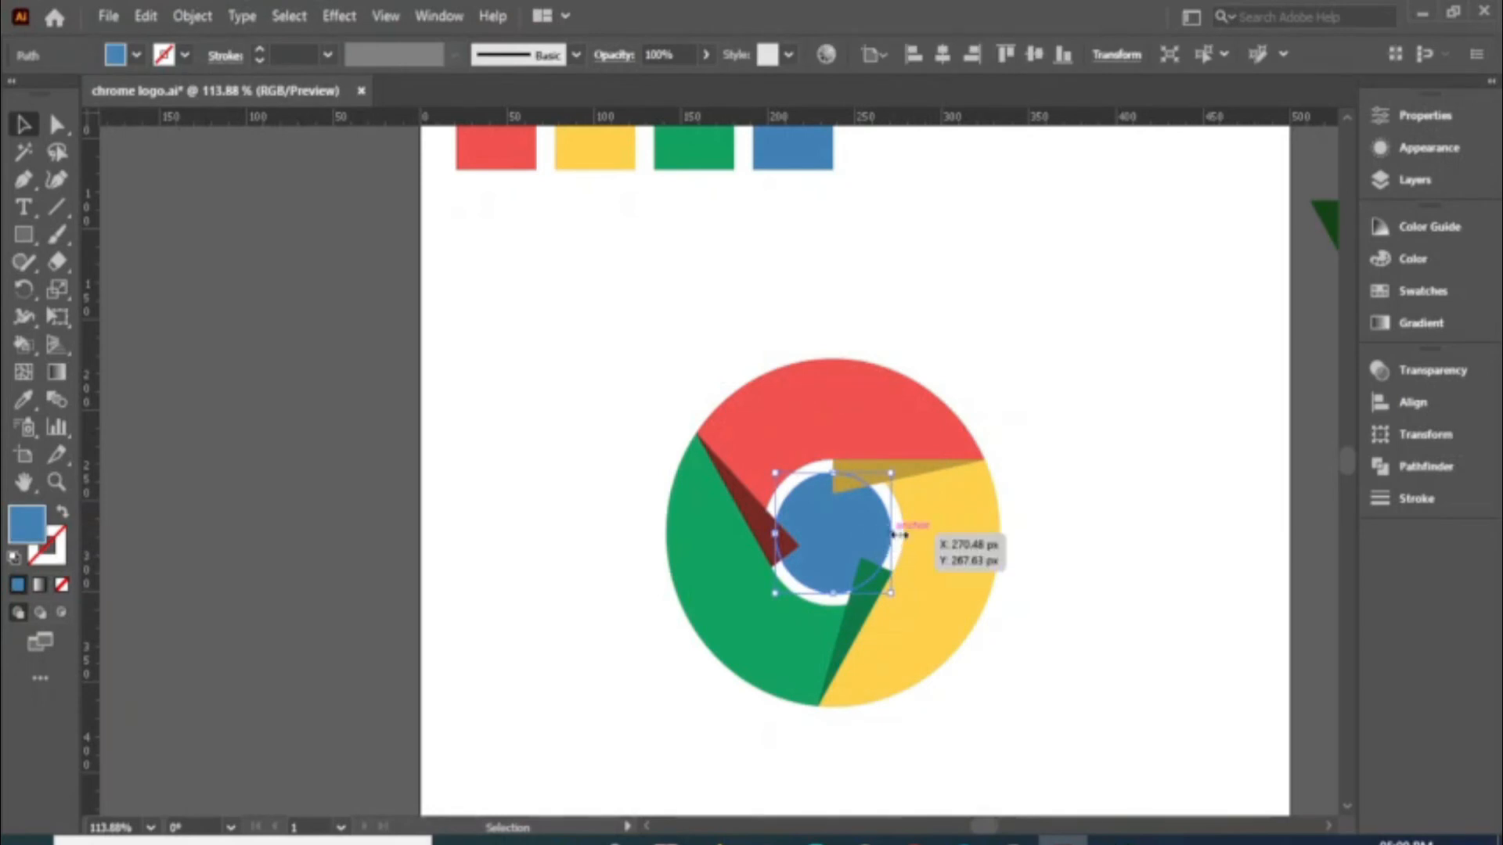
pyautogui.moveTo(1040, 482); pyautogui.dragTo(1141, 459)
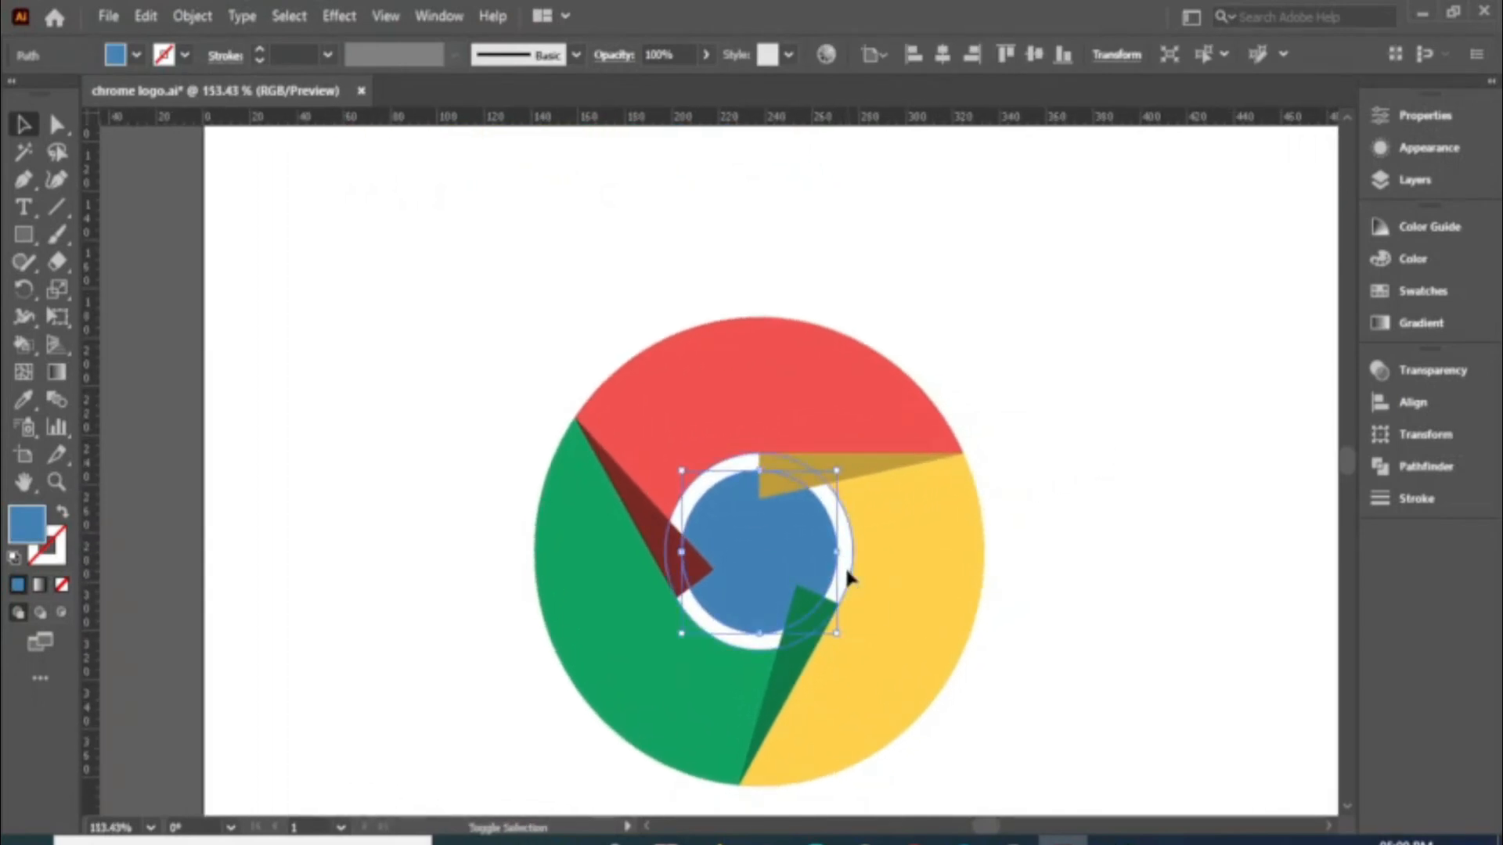
pyautogui.keyDown('shift'); pyautogui.click(847, 577); pyautogui.keyUp('shift')
pyautogui.rightClick(794, 556)
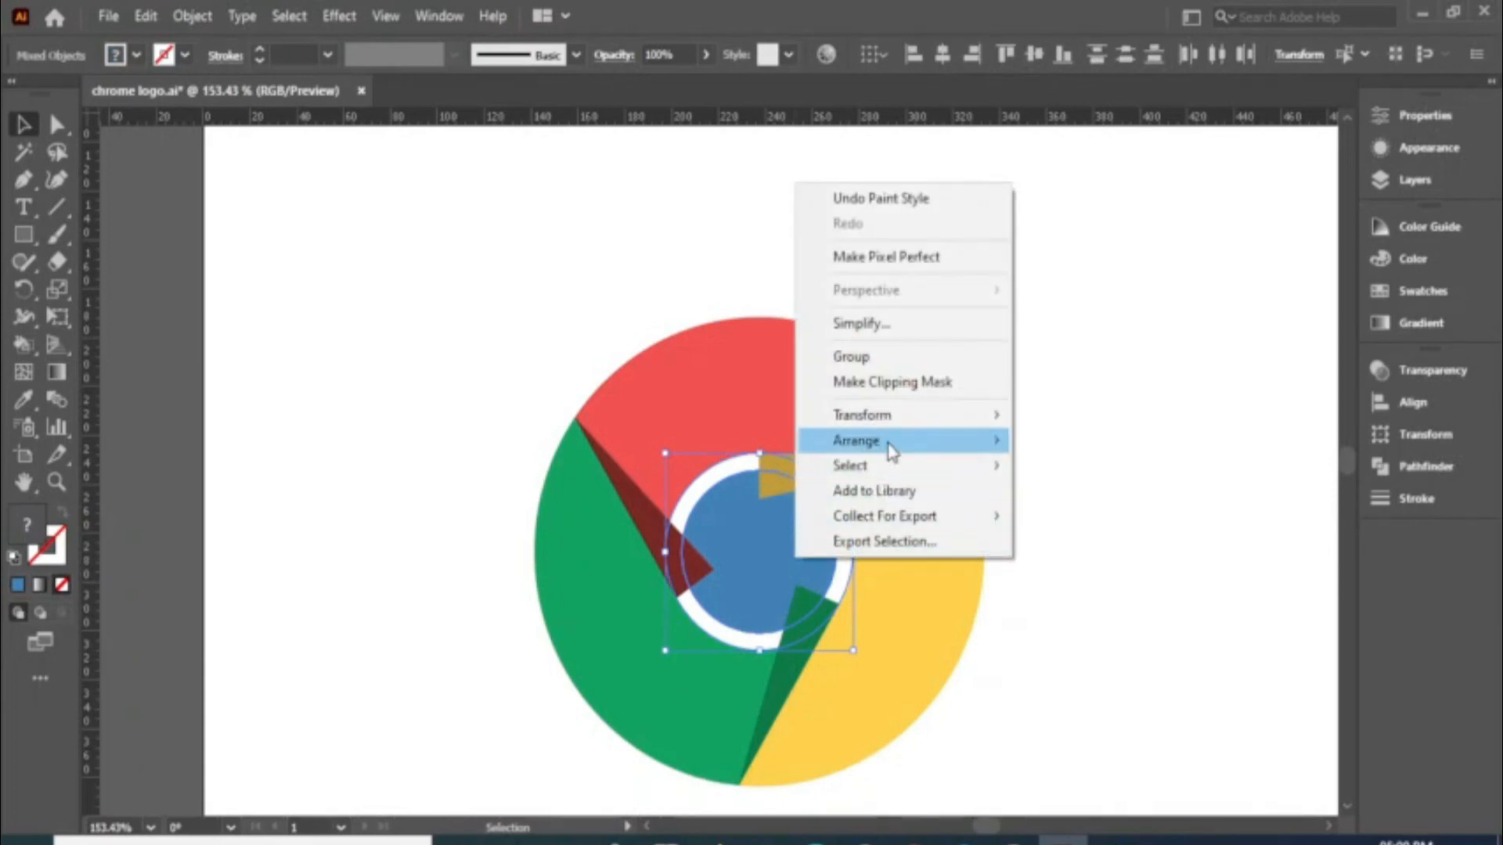
pyautogui.moveTo(890, 448)
pyautogui.click(1049, 439)
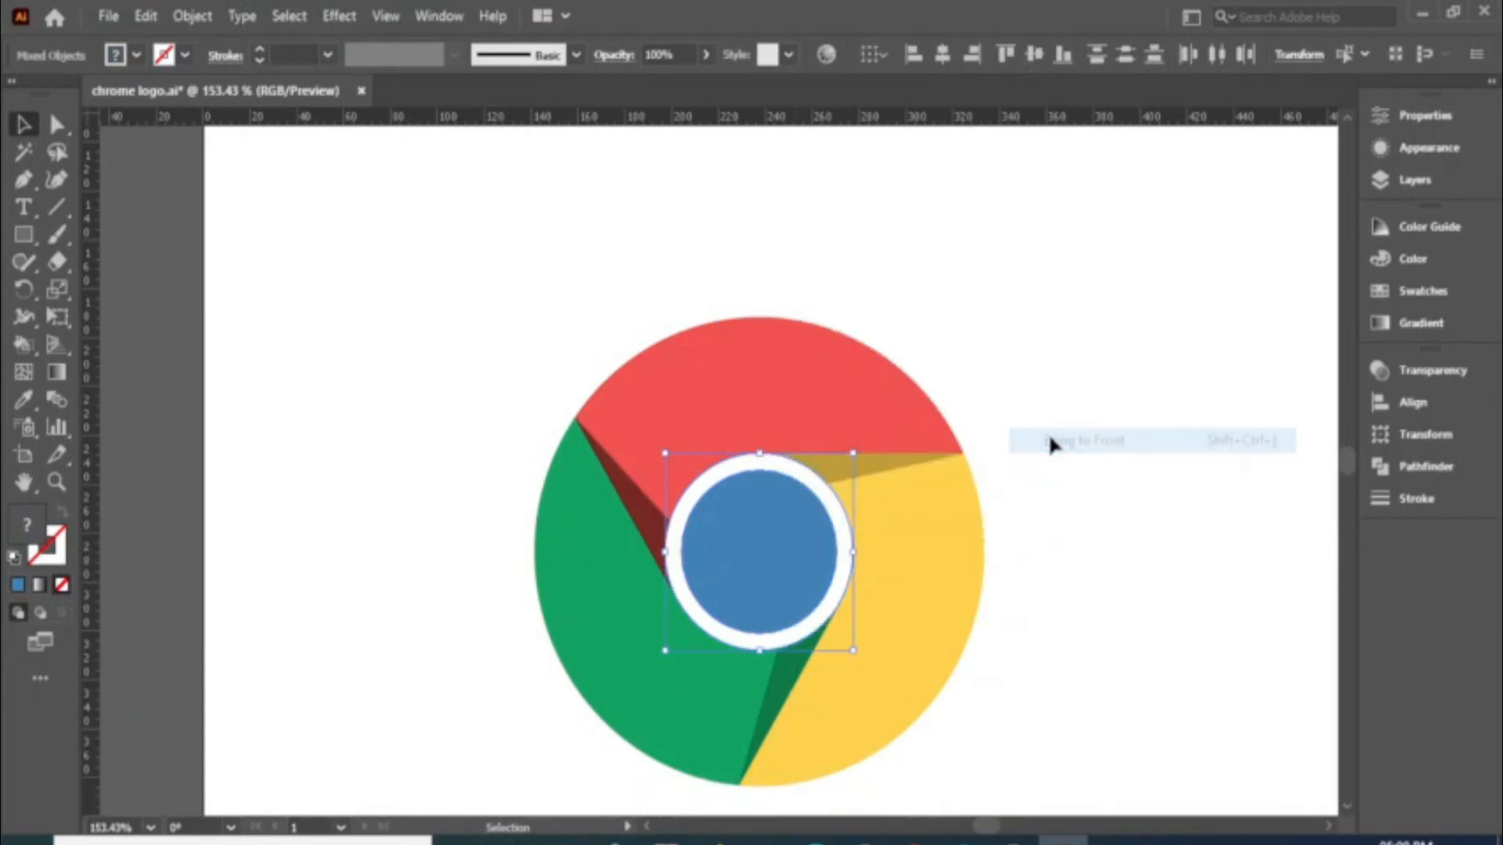
pyautogui.click(1102, 535)
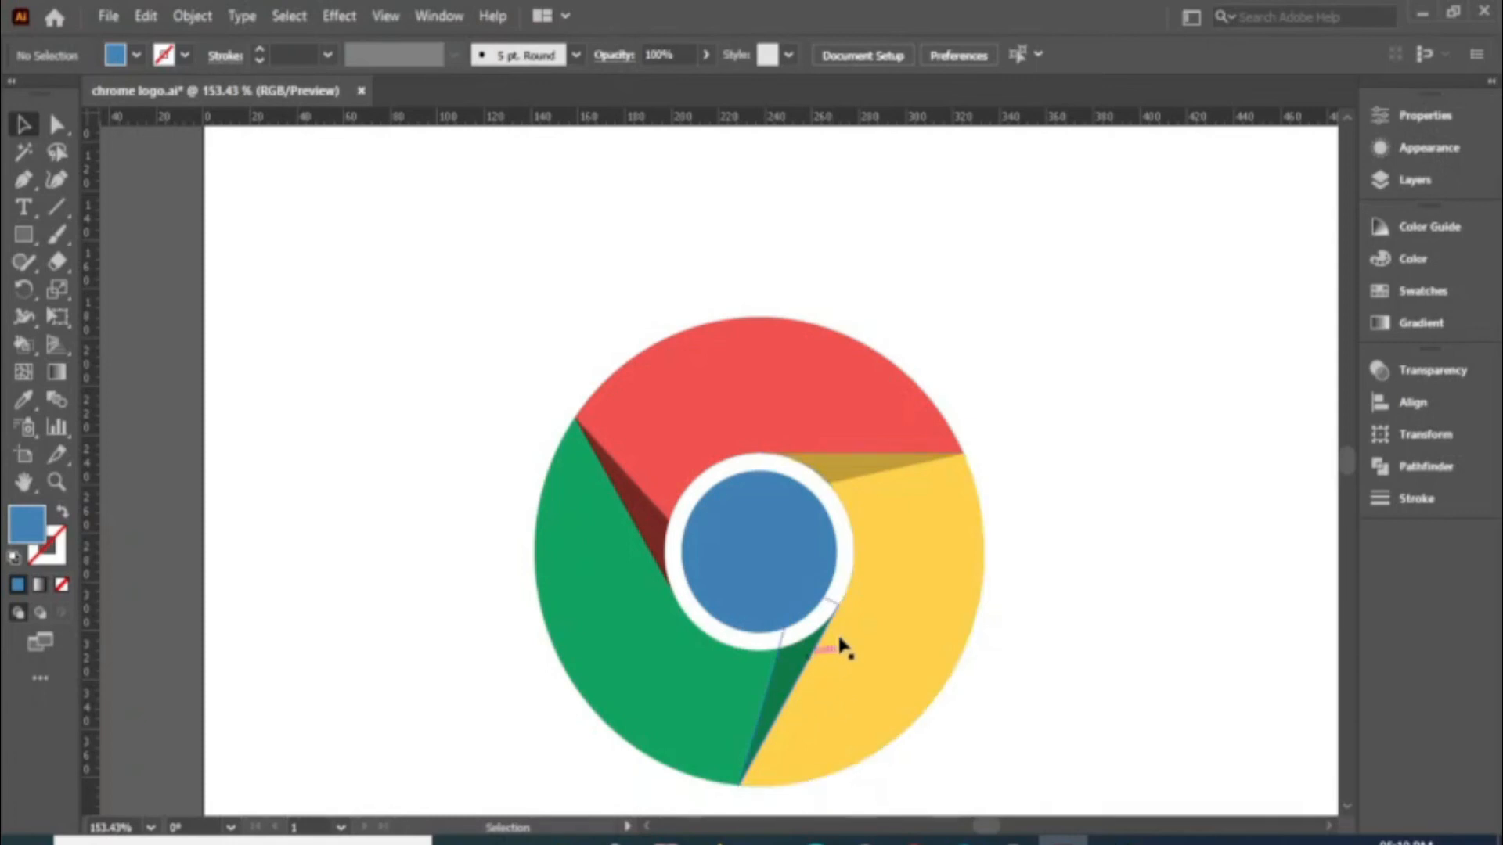
pyautogui.click(882, 479)
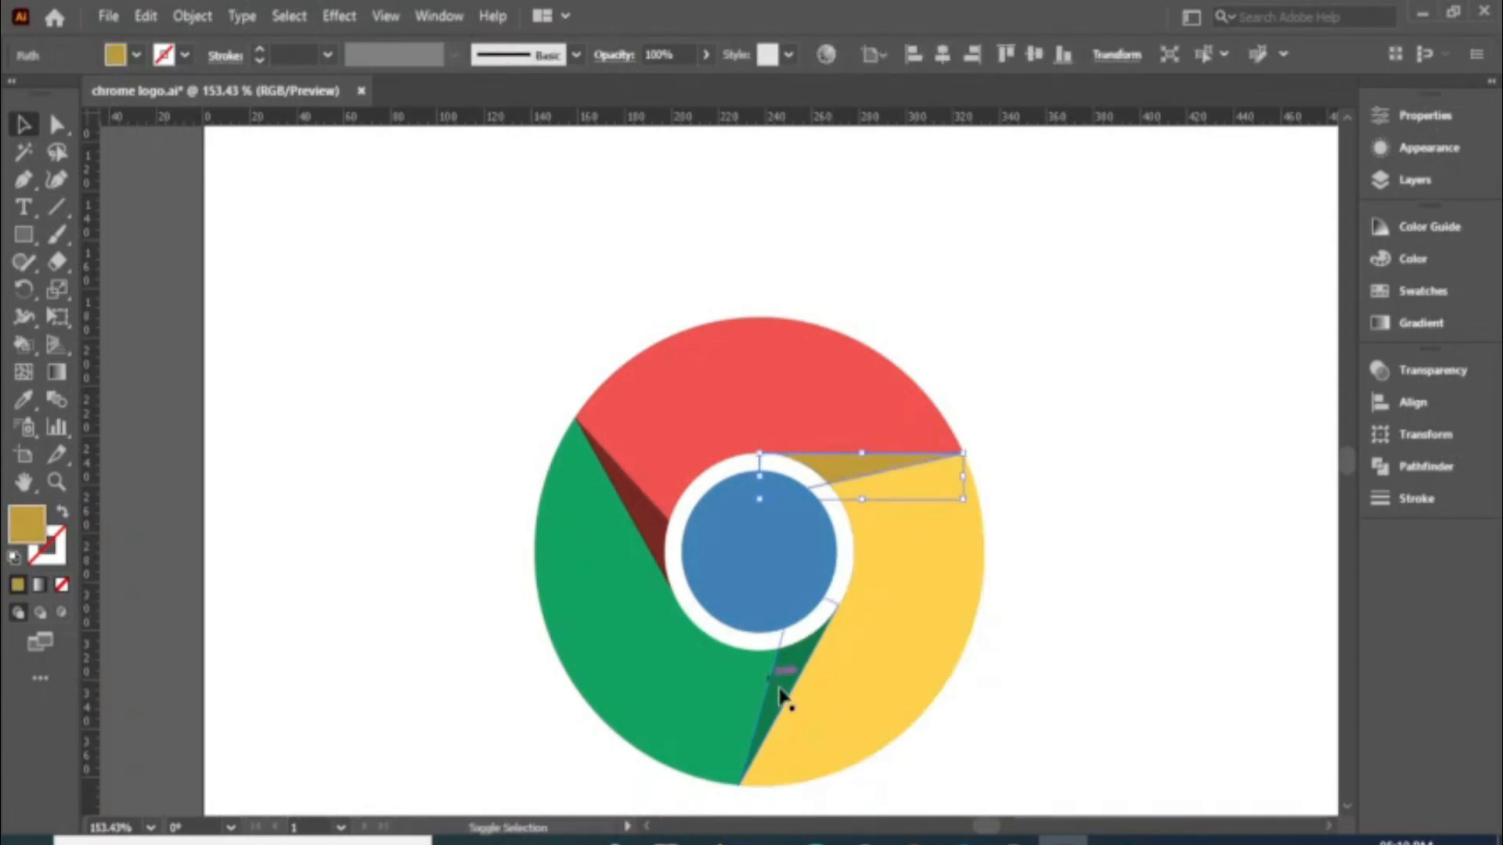
pyautogui.keyDown('shift'); pyautogui.click(787, 687); pyautogui.keyUp('shift')
pyautogui.keyDown('shift'); pyautogui.click(640, 510); pyautogui.keyUp('shift')
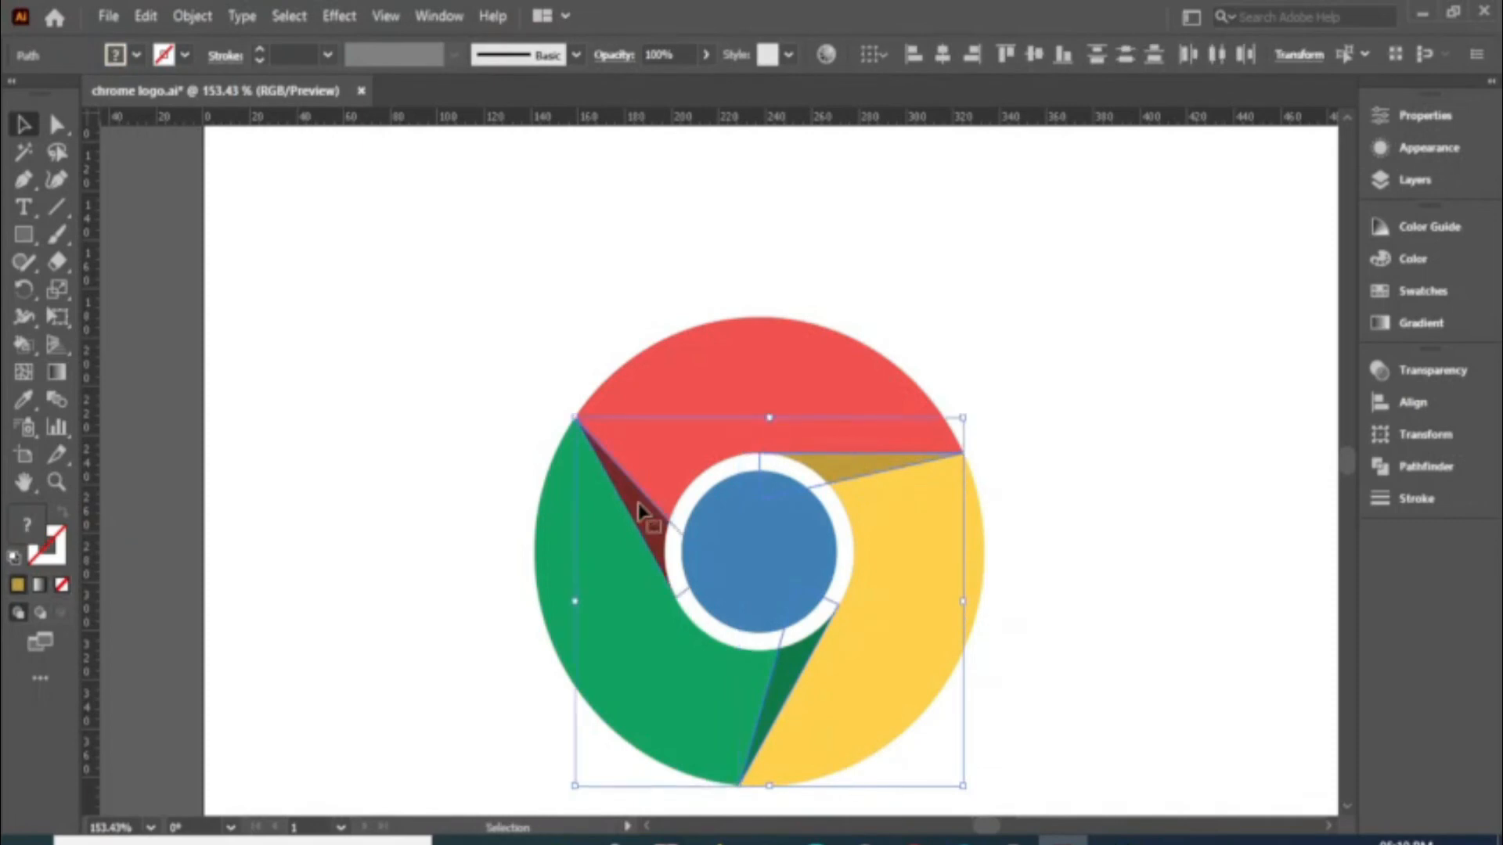
pyautogui.click(1101, 515)
# Step: Group the three shadow triangles at the section boundaries and clear the selection
pyautogui.click(835, 468)
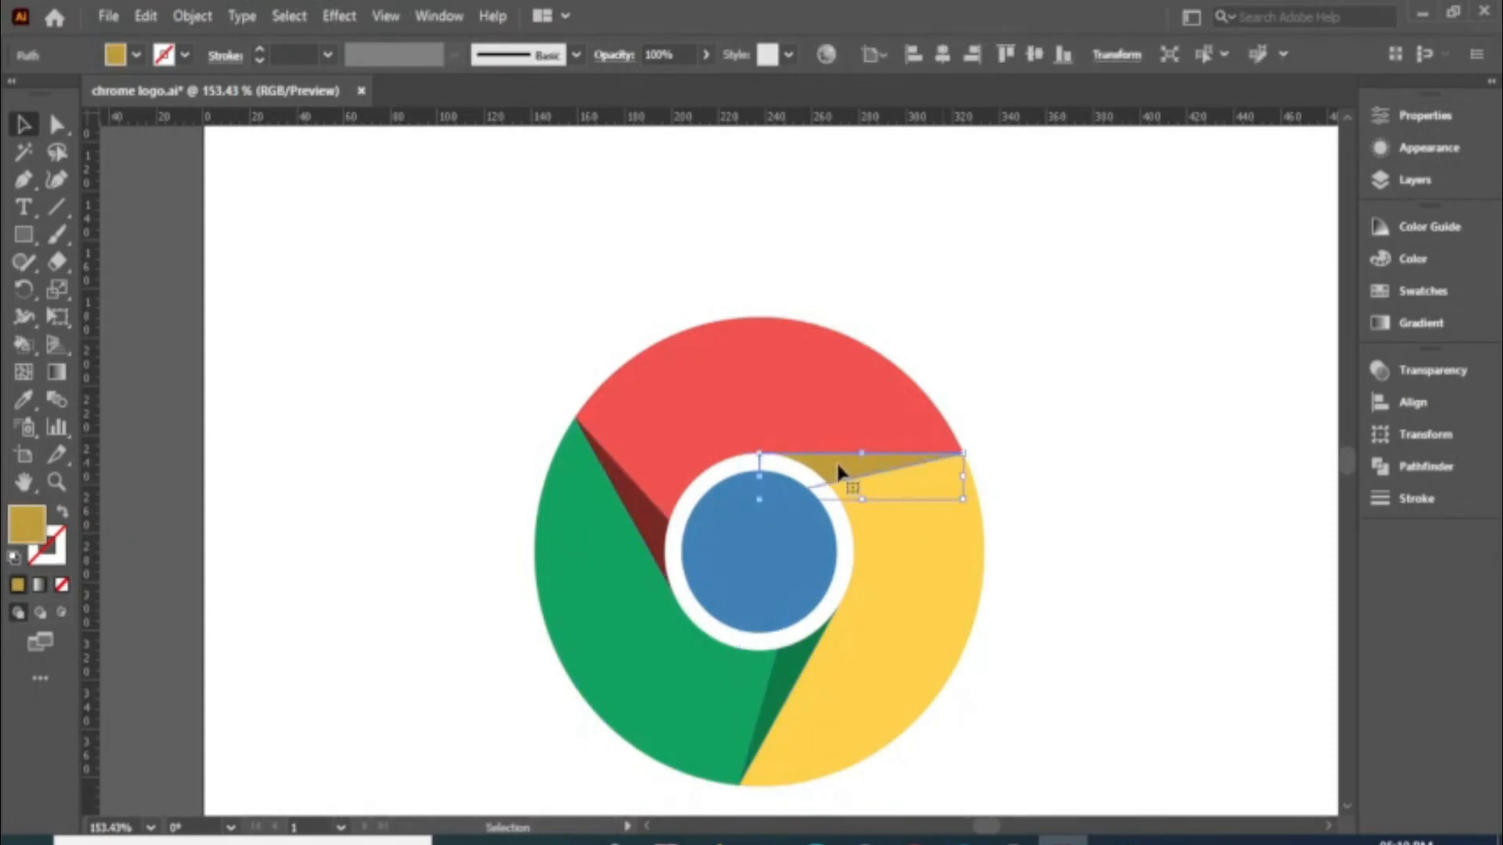
pyautogui.keyDown('shift'); pyautogui.click(788, 675); pyautogui.keyUp('shift')
pyautogui.keyDown('shift'); pyautogui.click(660, 538); pyautogui.keyUp('shift')
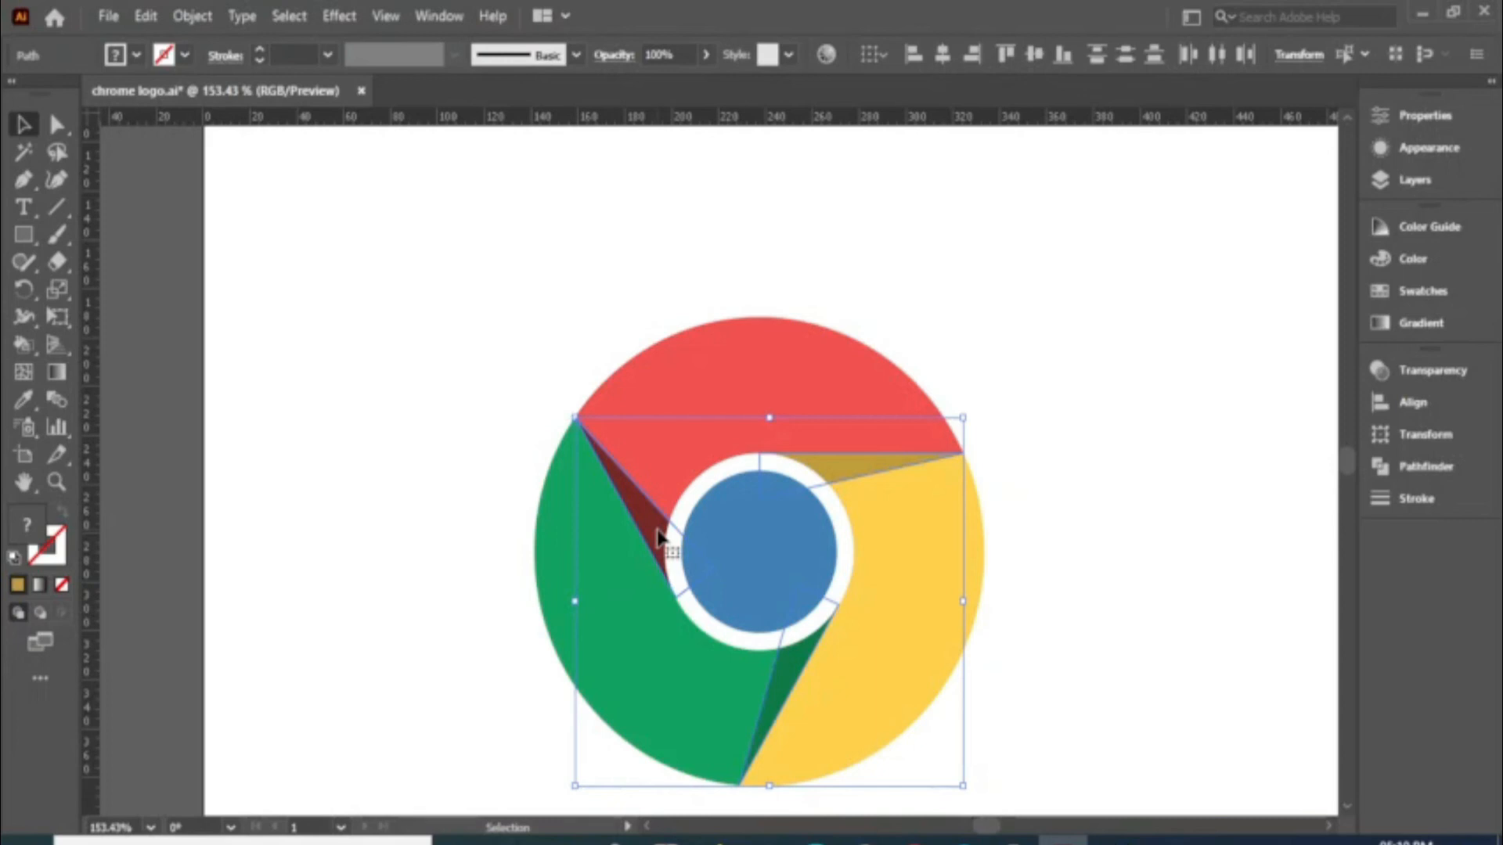
pyautogui.hotkey('ctrl', 'g')
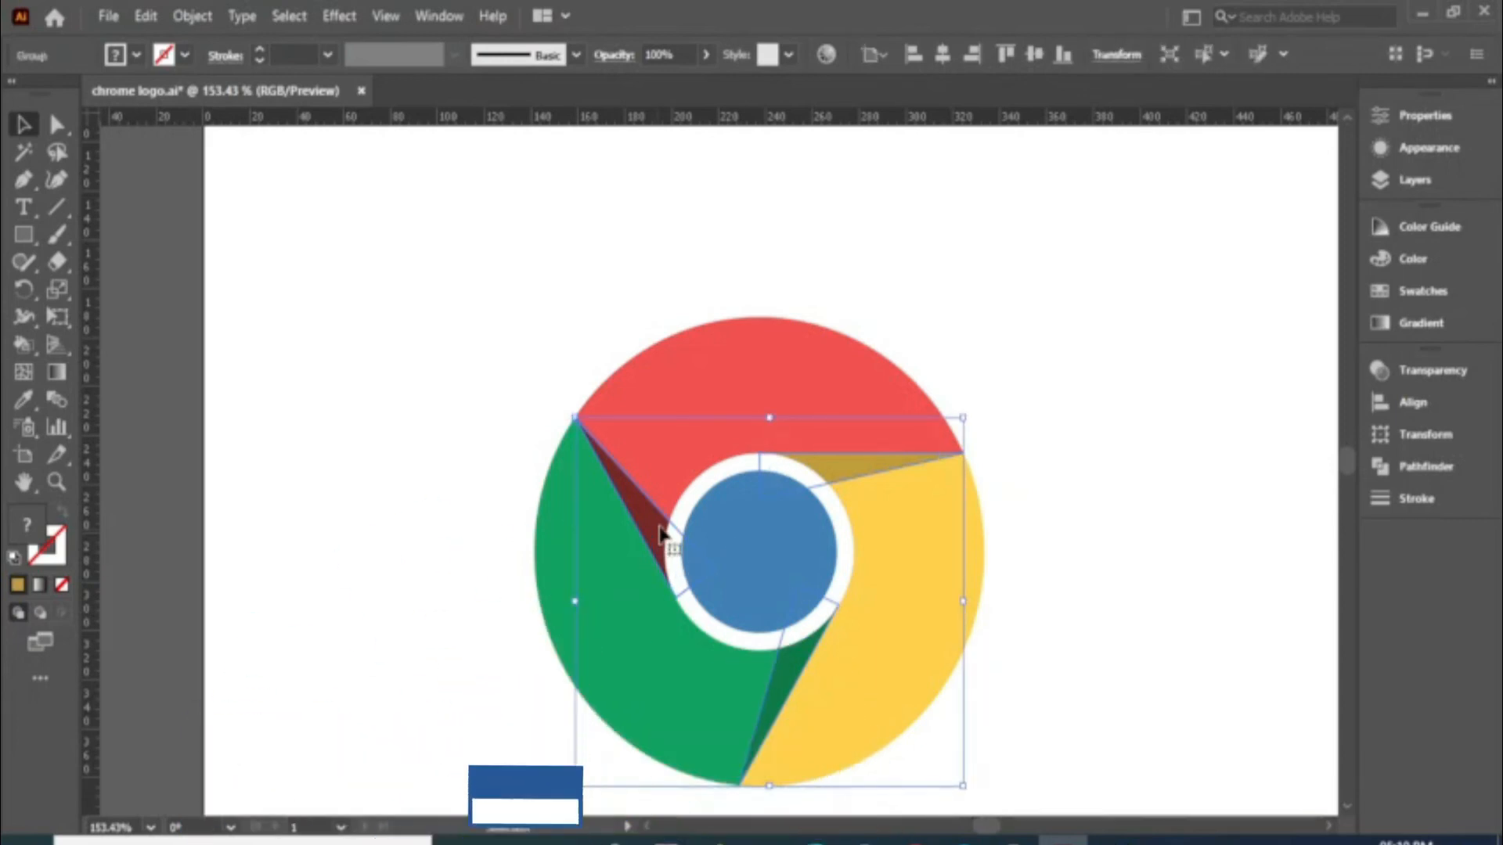
pyautogui.click(1053, 498)
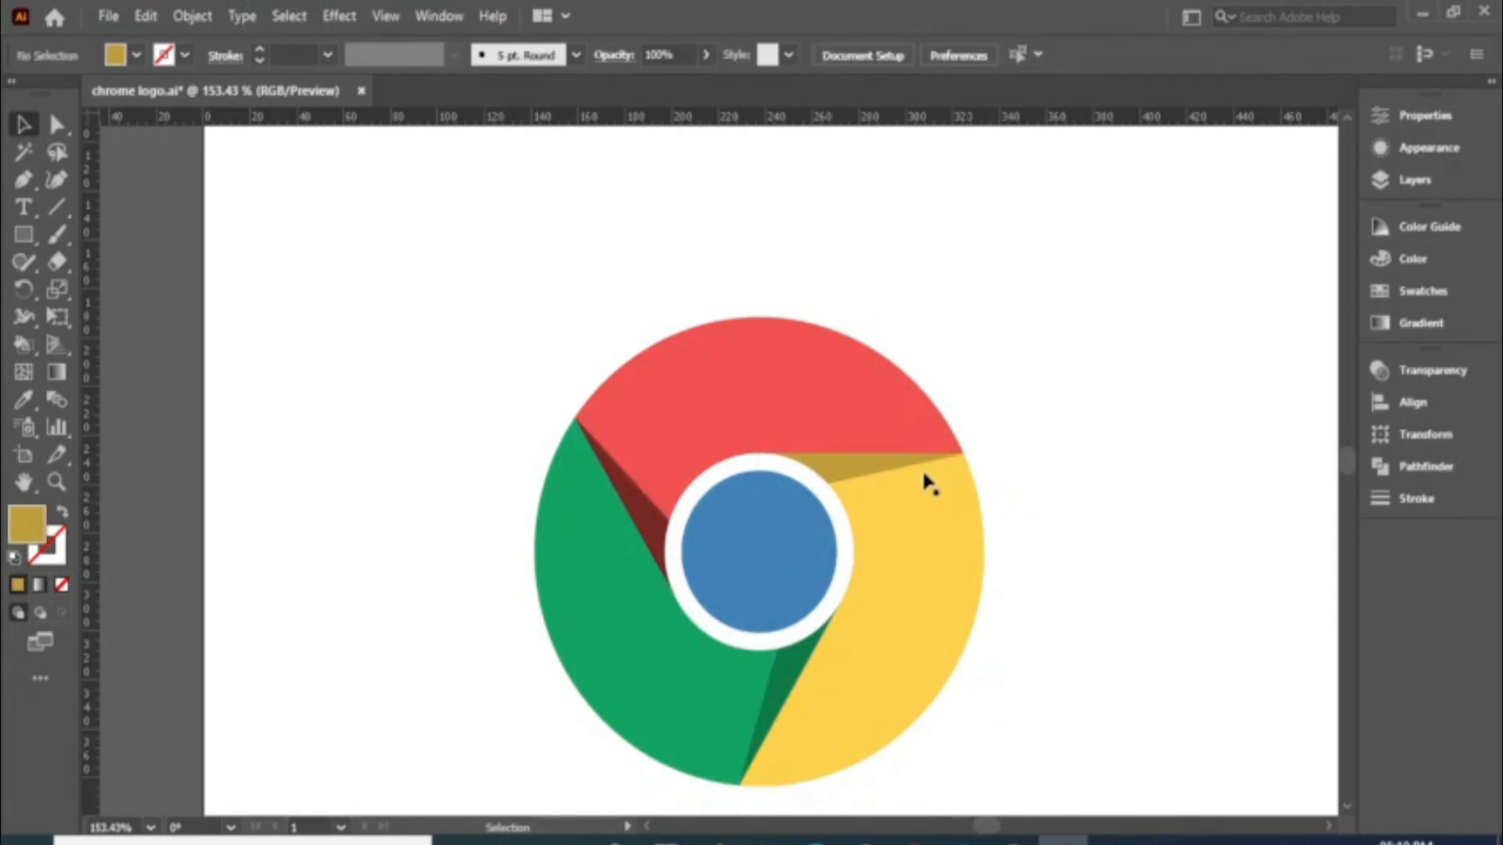
# Step: Set the opacity of the shadow triangle group to 51%
pyautogui.click(877, 467)
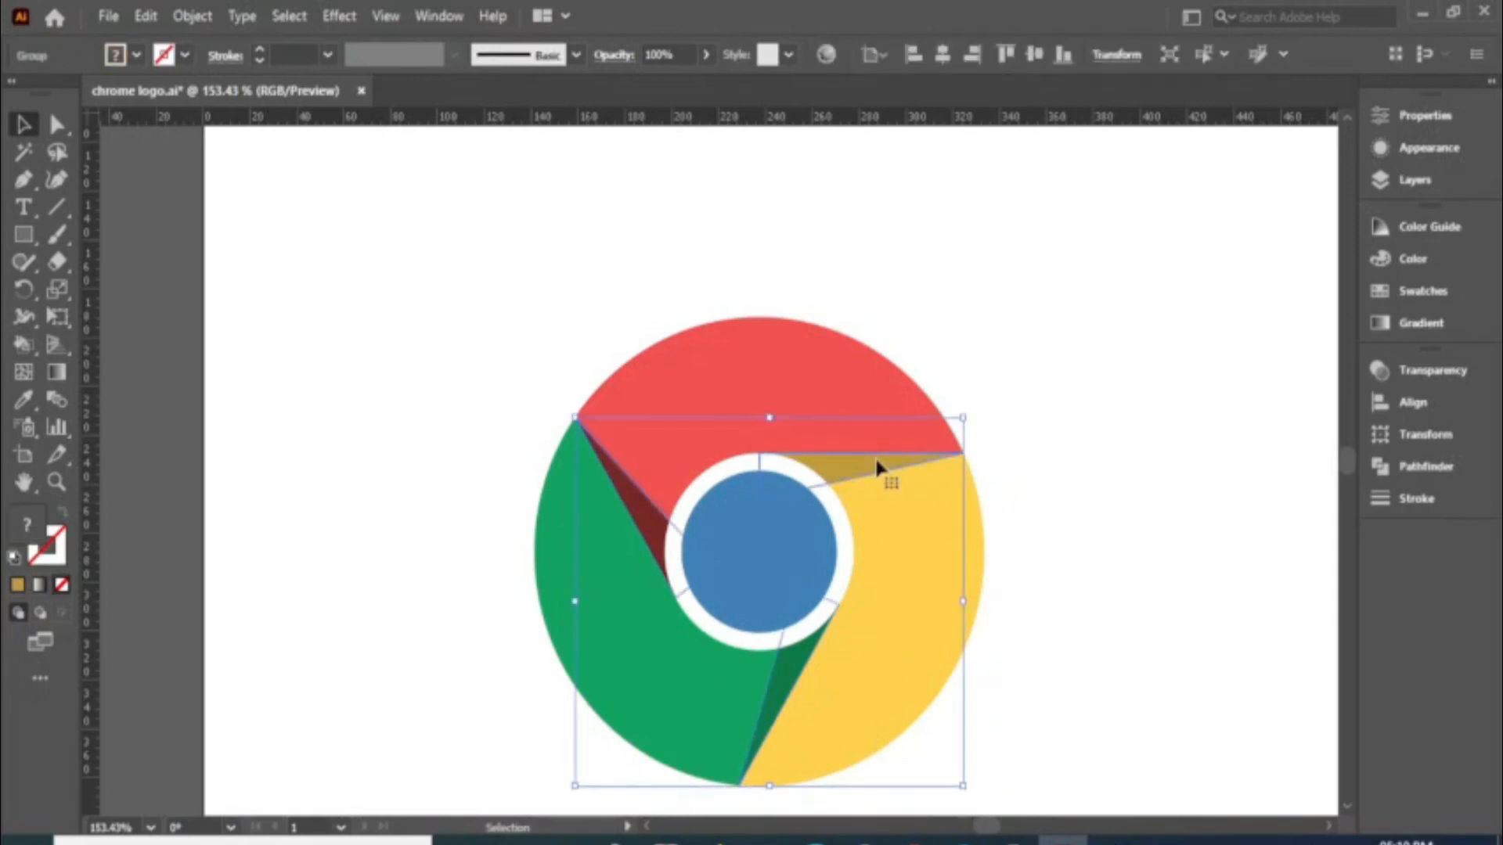
pyautogui.click(1431, 374)
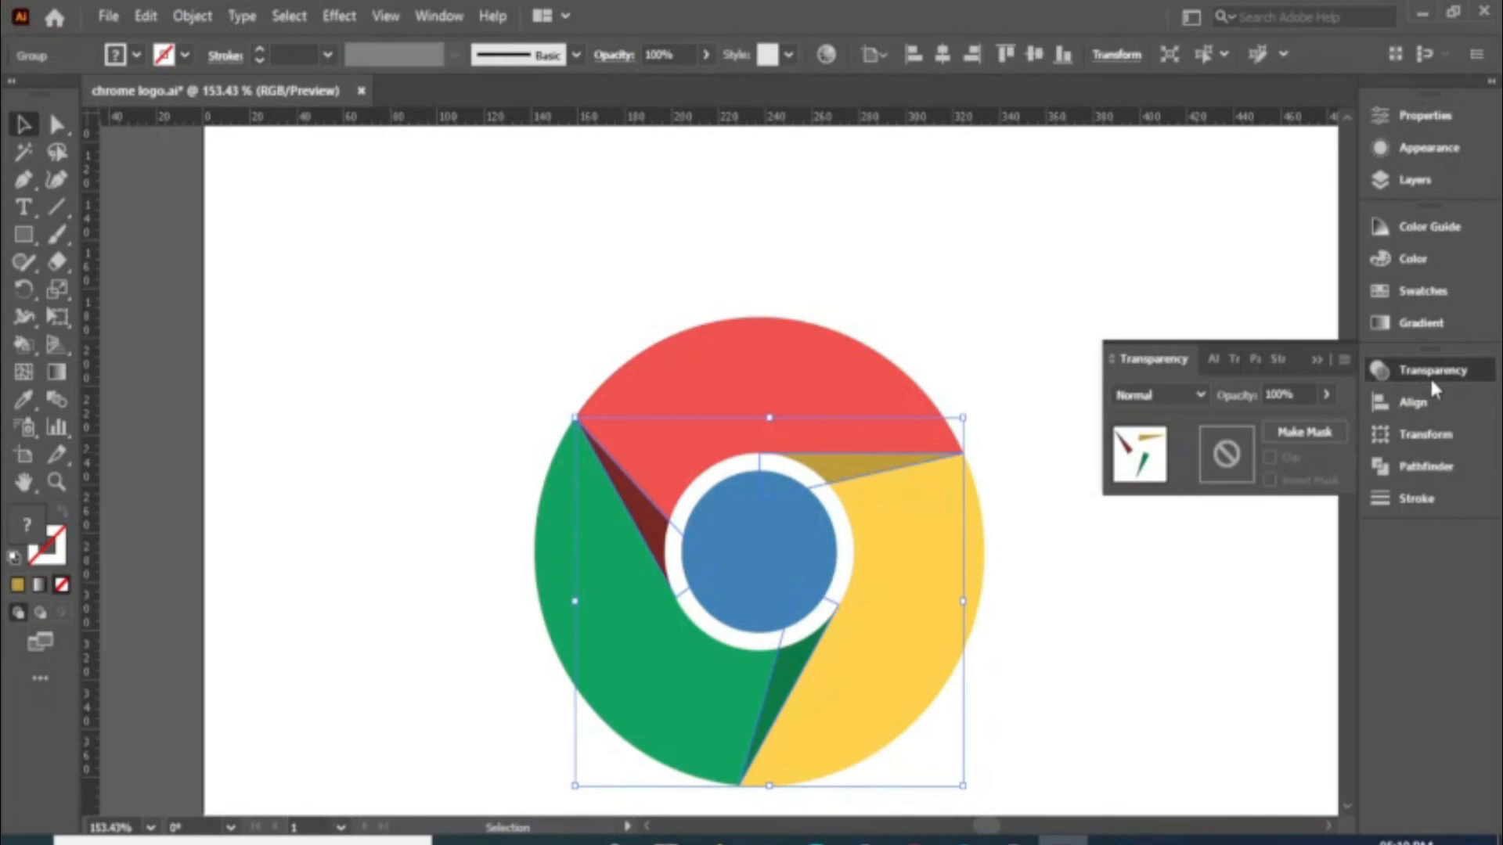
pyautogui.click(1326, 395)
pyautogui.moveTo(1299, 422); pyautogui.dragTo(1280, 432)
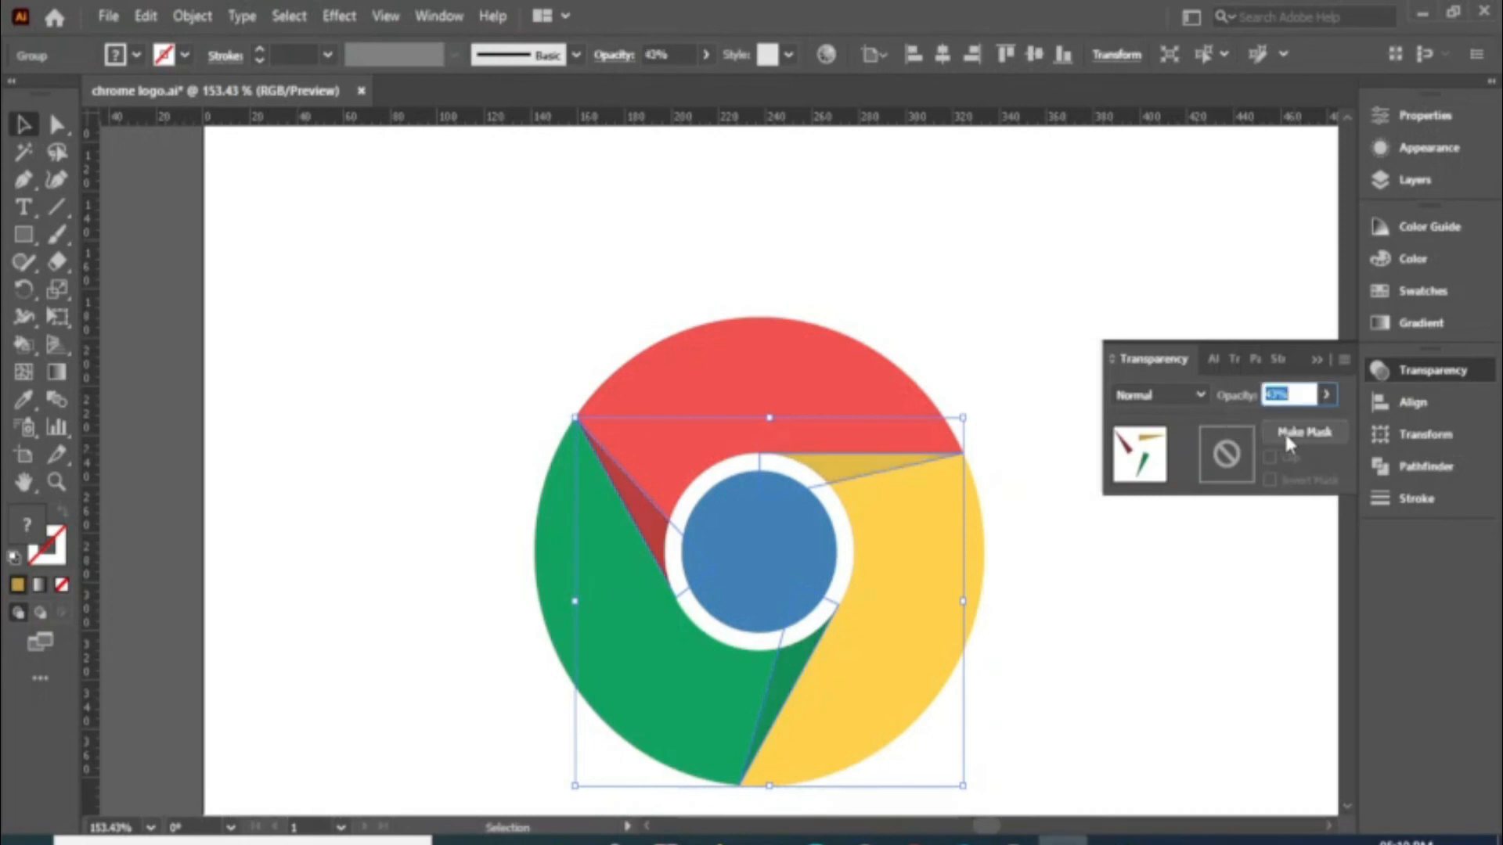
pyautogui.click(1325, 395)
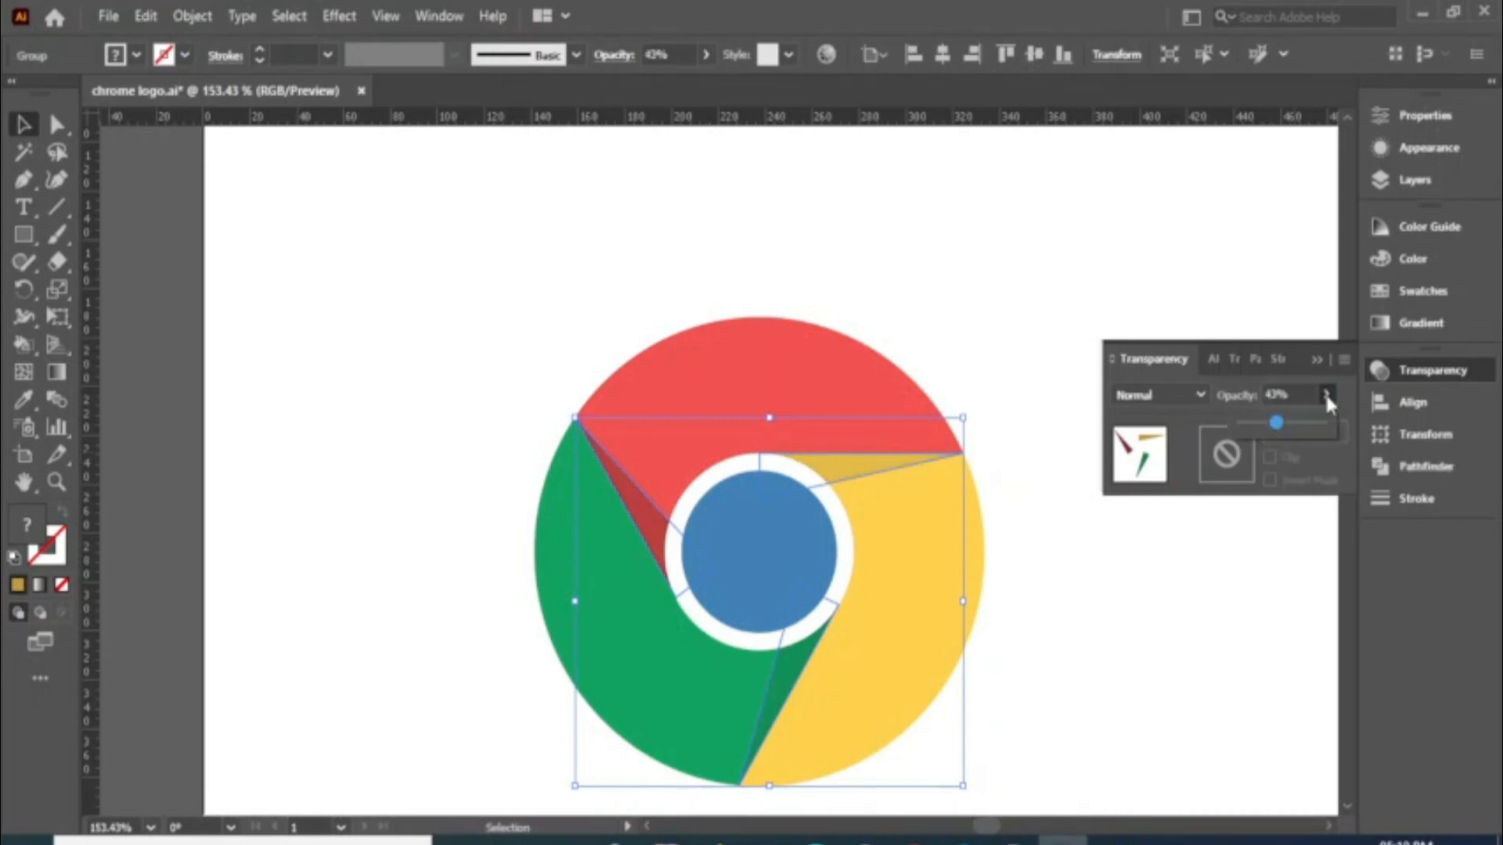
pyautogui.moveTo(1281, 423); pyautogui.dragTo(1279, 429)
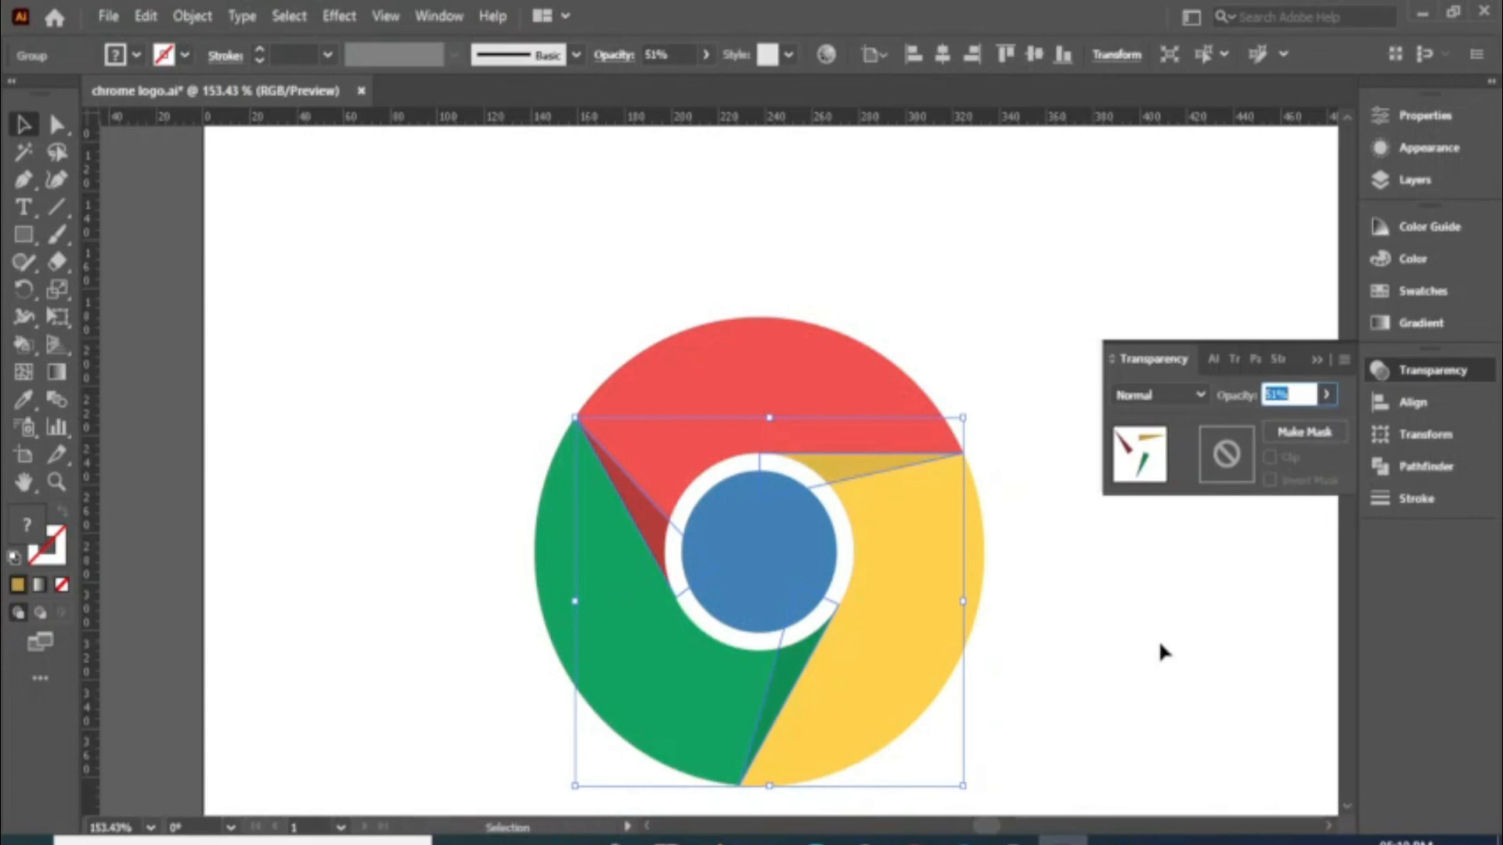
pyautogui.click(1158, 640)
pyautogui.click(1396, 369)
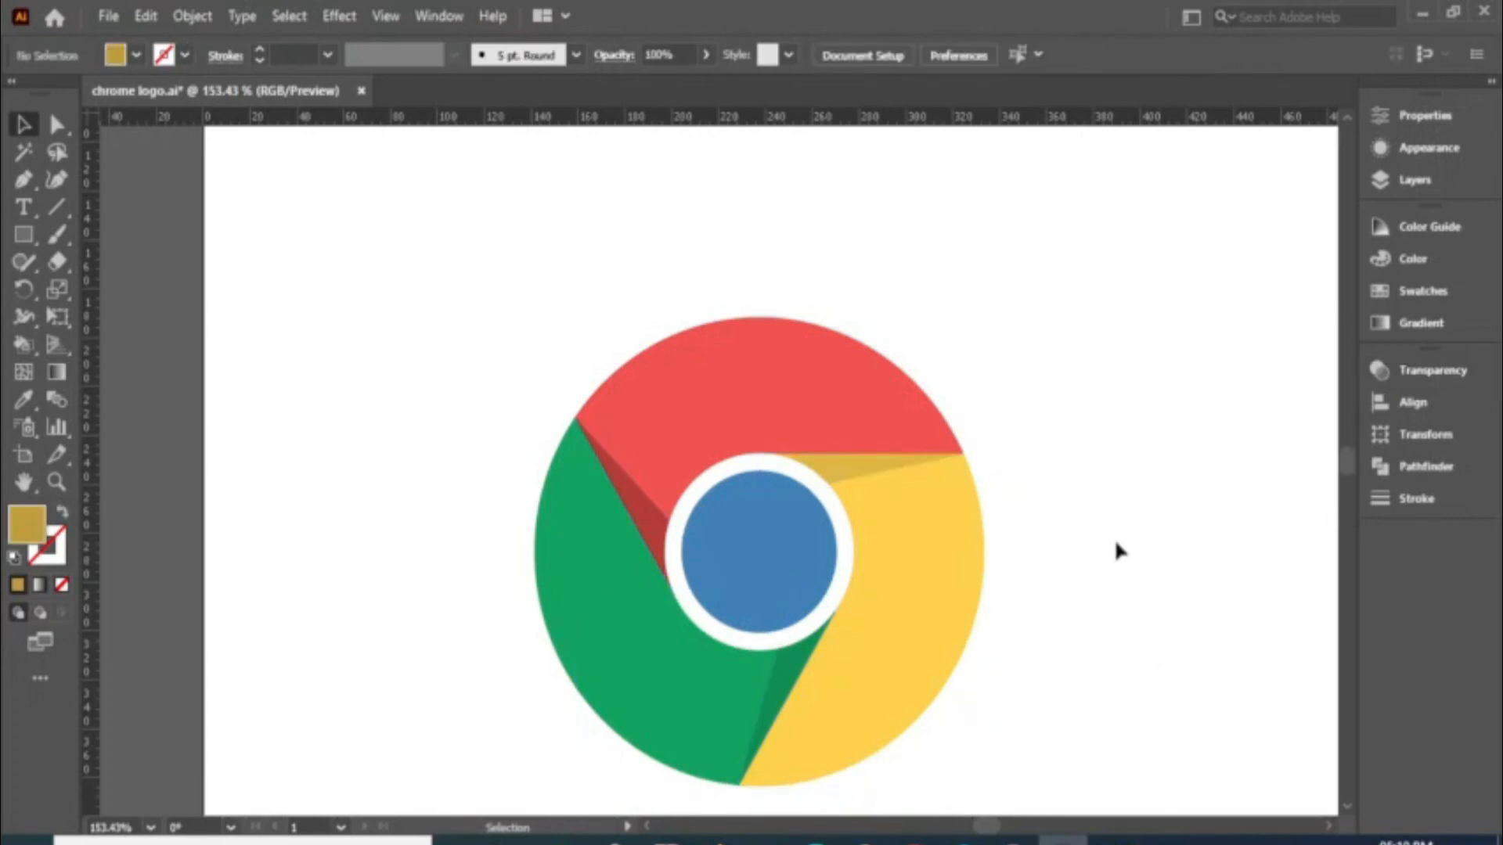
# Step: Reduce the opacity of the shadow triangle group to 37%
pyautogui.scroll(-1, 1104, 622)
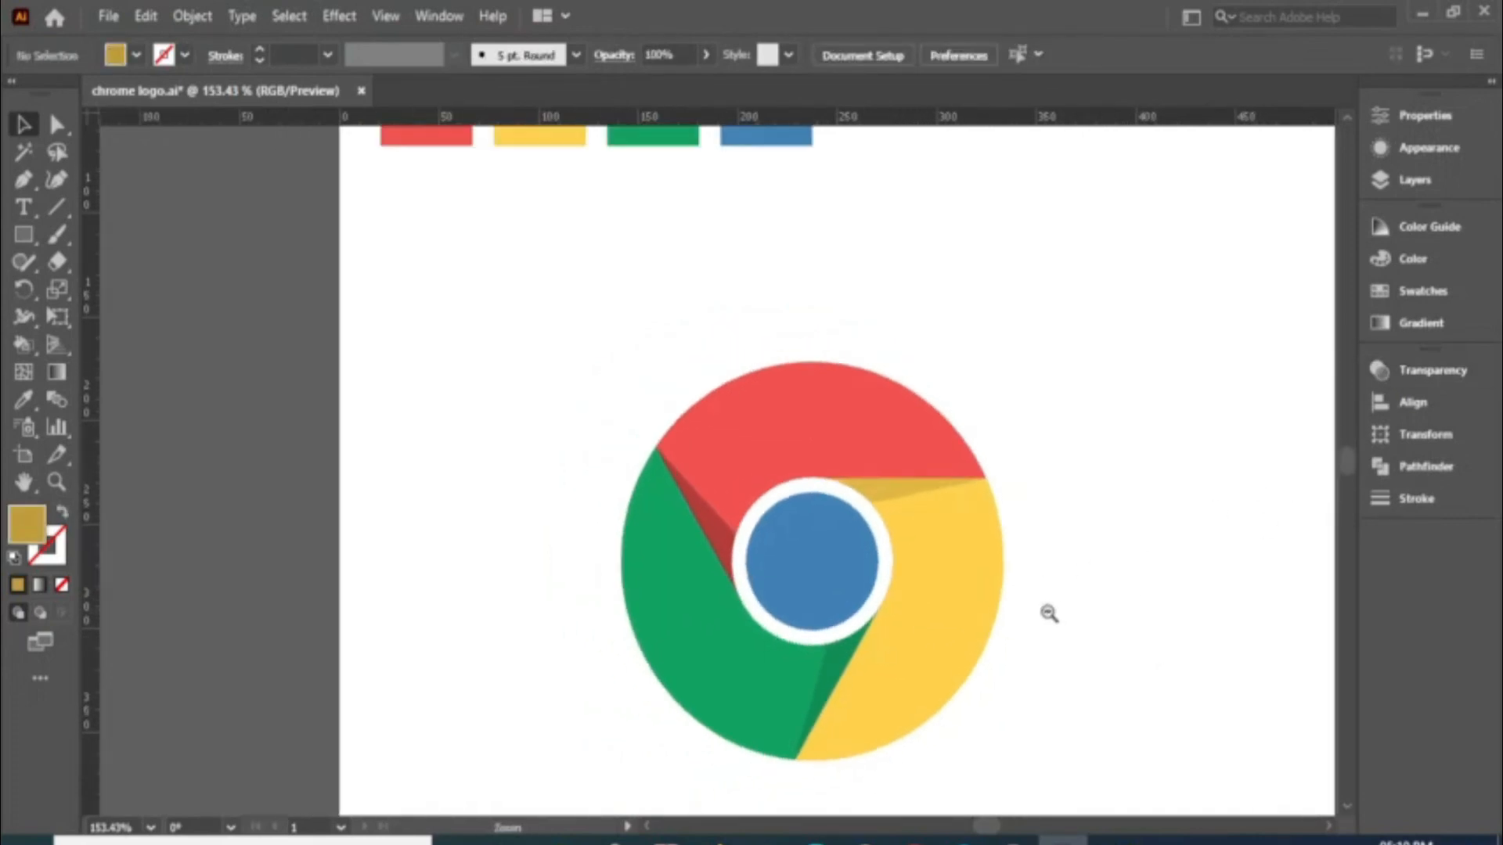
pyautogui.click(773, 589)
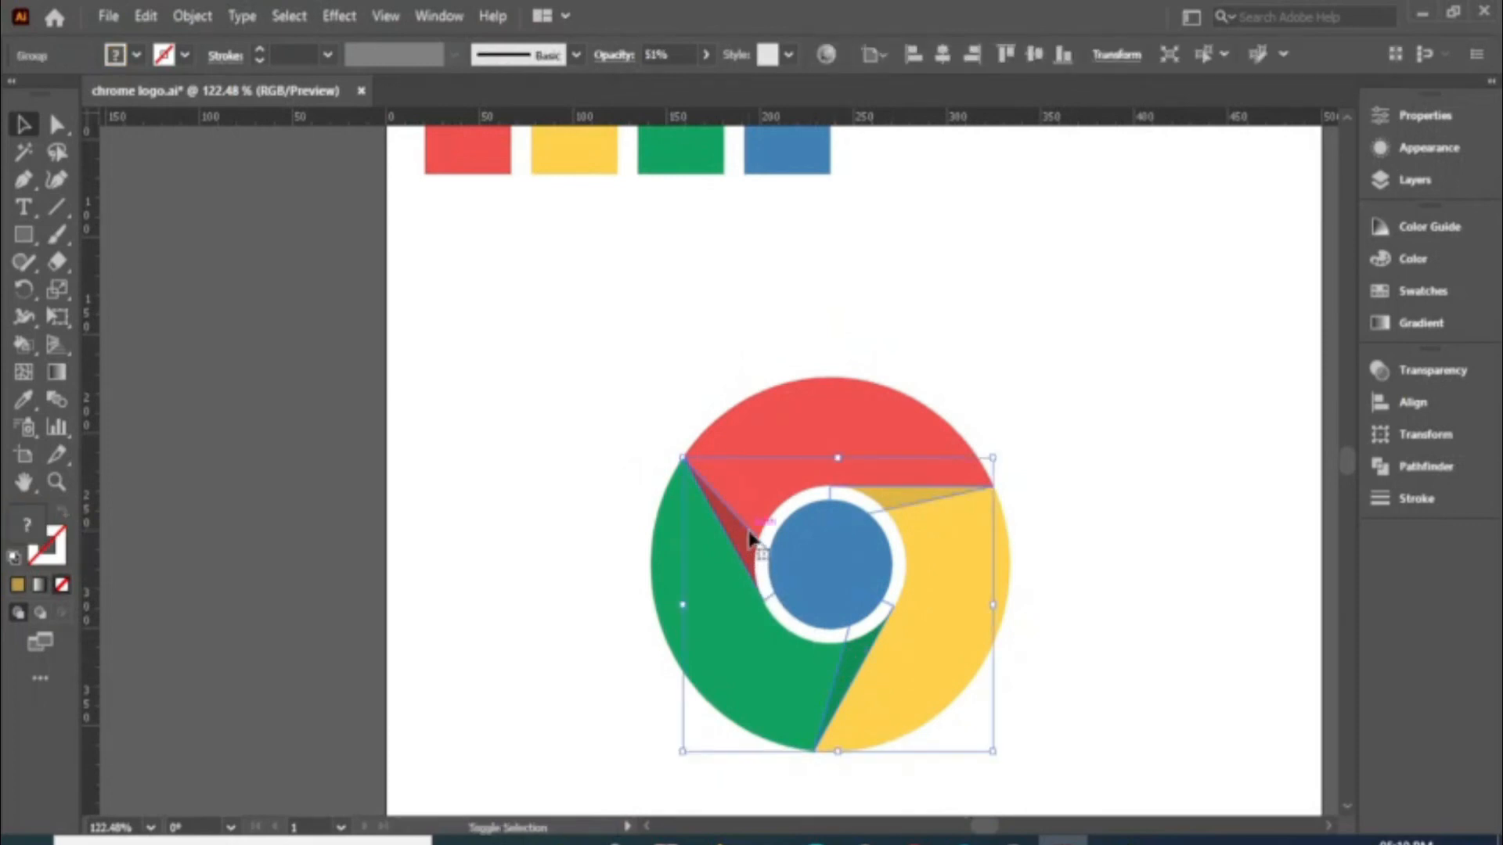
pyautogui.click(1398, 362)
pyautogui.click(1326, 395)
pyautogui.moveTo(1283, 424); pyautogui.dragTo(1271, 422)
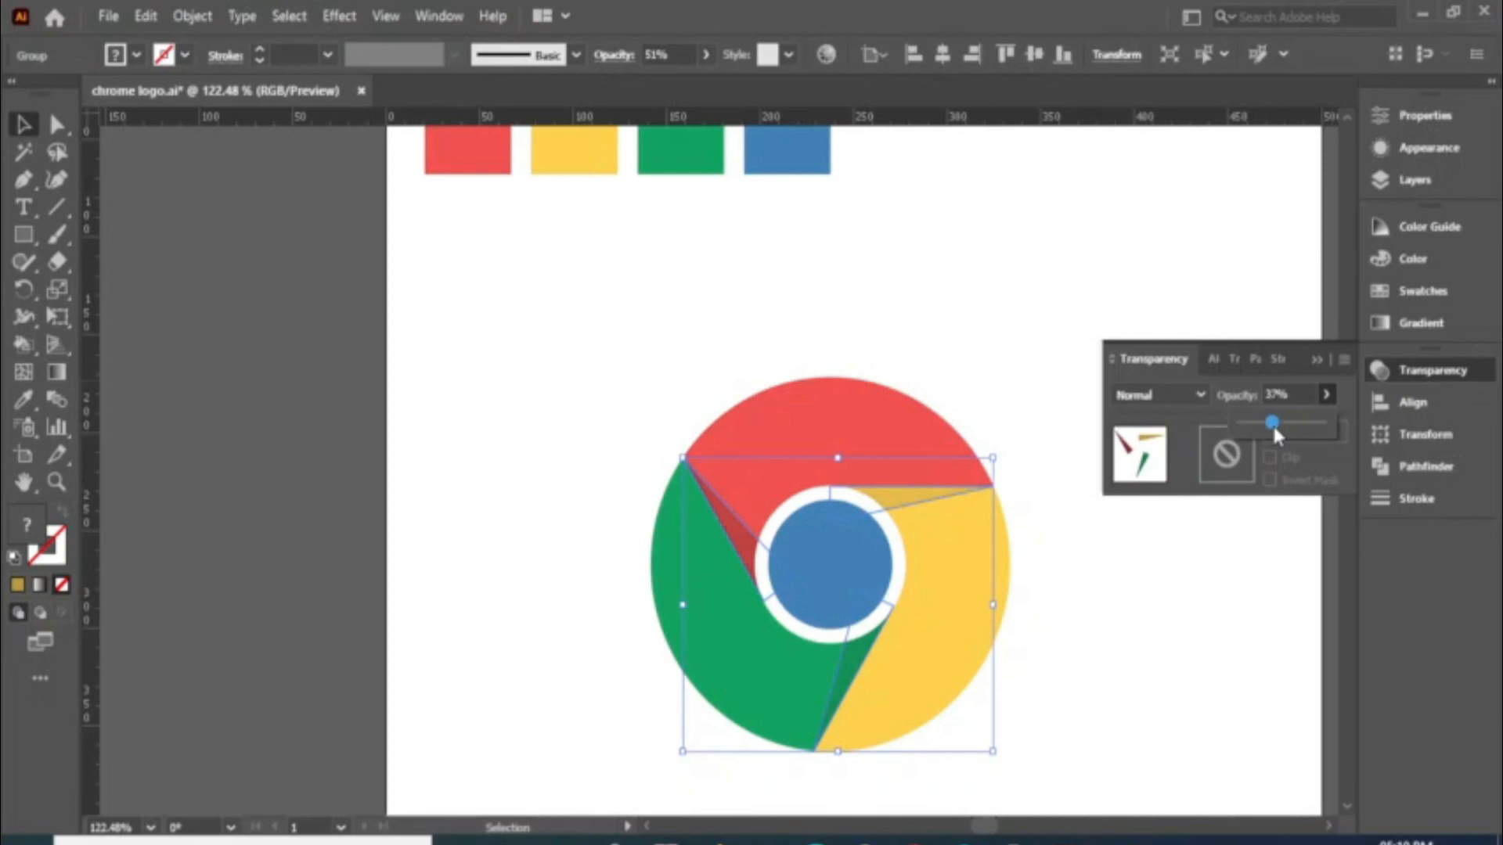
pyautogui.click(1217, 600)
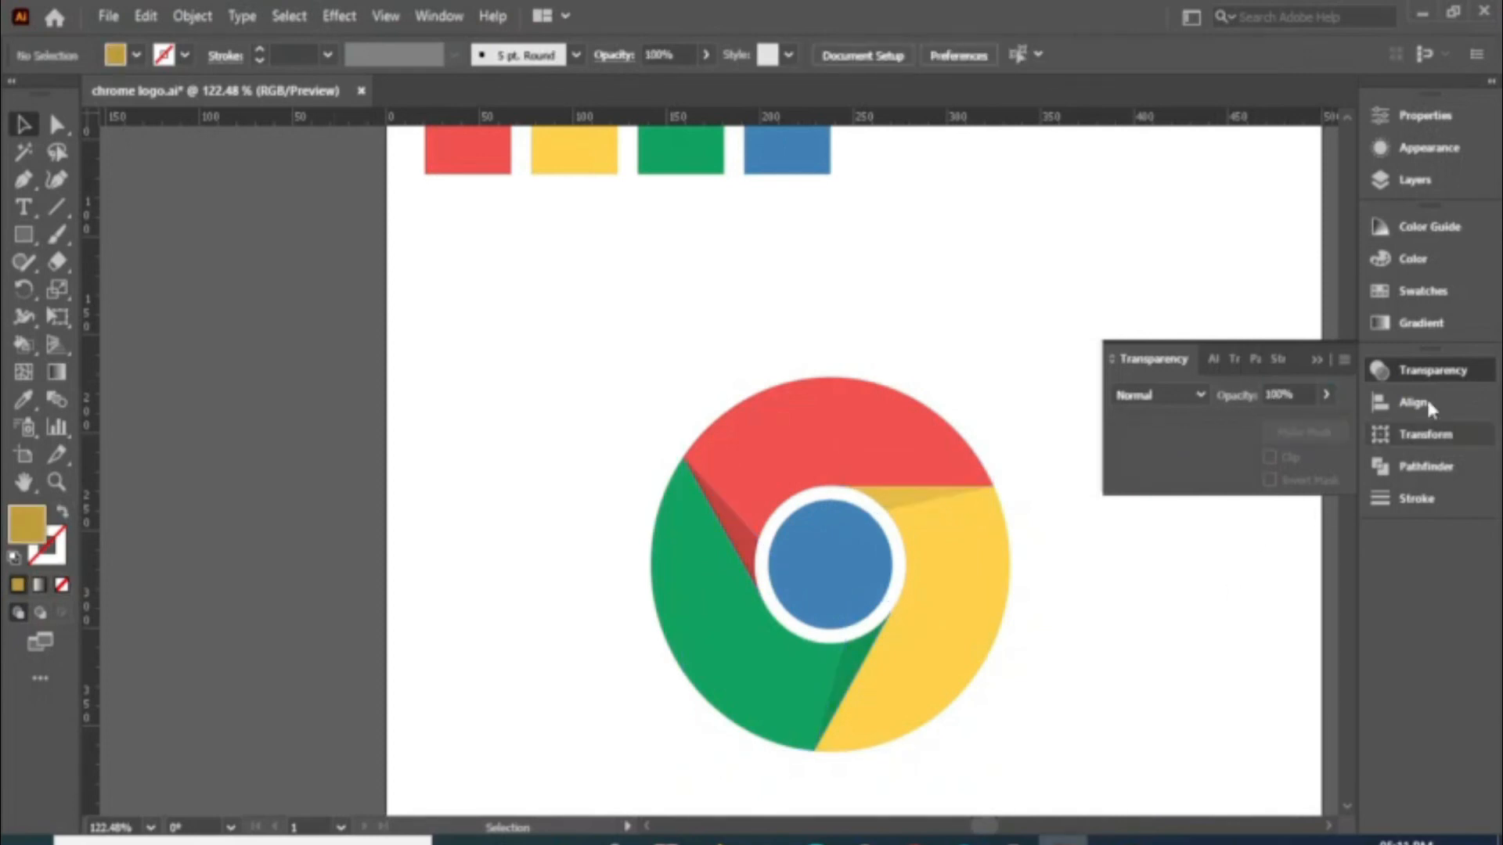
pyautogui.click(1432, 375)
# Step: Place the "download" JPG from the Desktop folder on the artboard and move it to the right of the drawn logo
pyautogui.moveTo(1128, 663); pyautogui.dragTo(1040, 686)
pyautogui.moveTo(1107, 720); pyautogui.dragTo(989, 674)
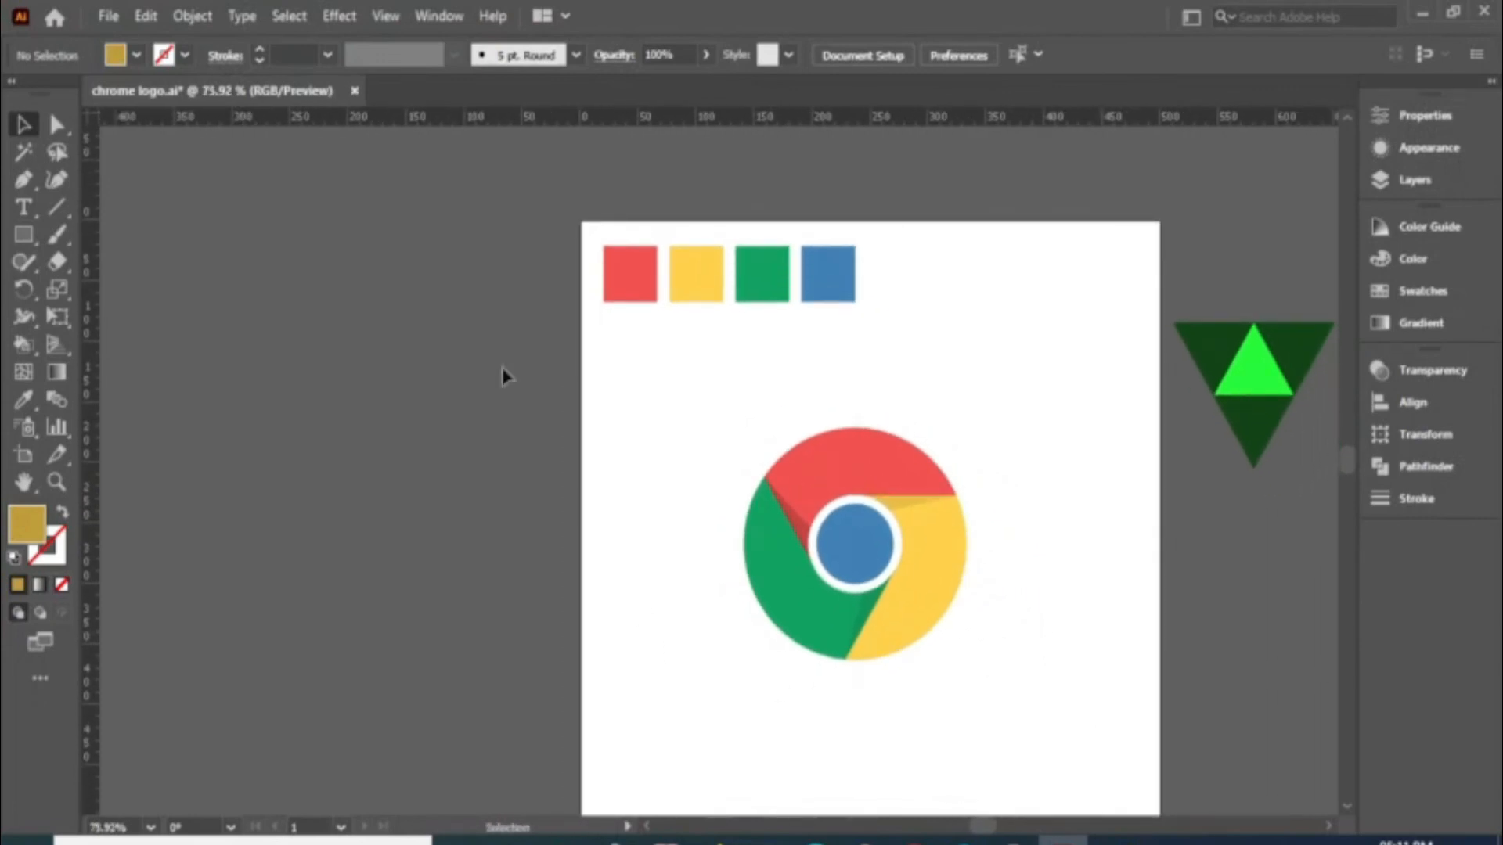
pyautogui.click(103, 11)
pyautogui.moveTo(208, 617)
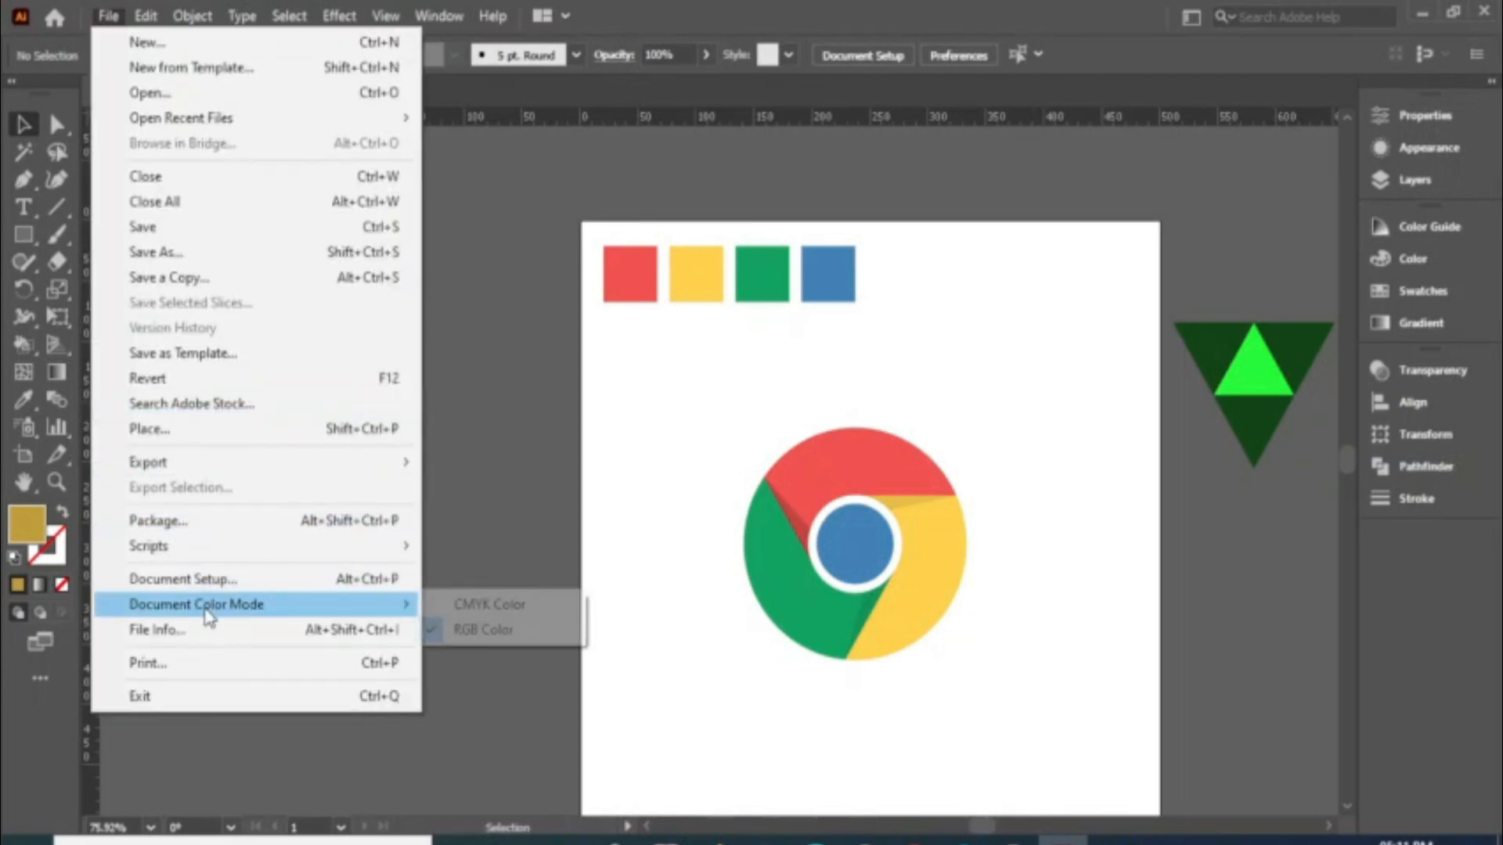
pyautogui.click(223, 430)
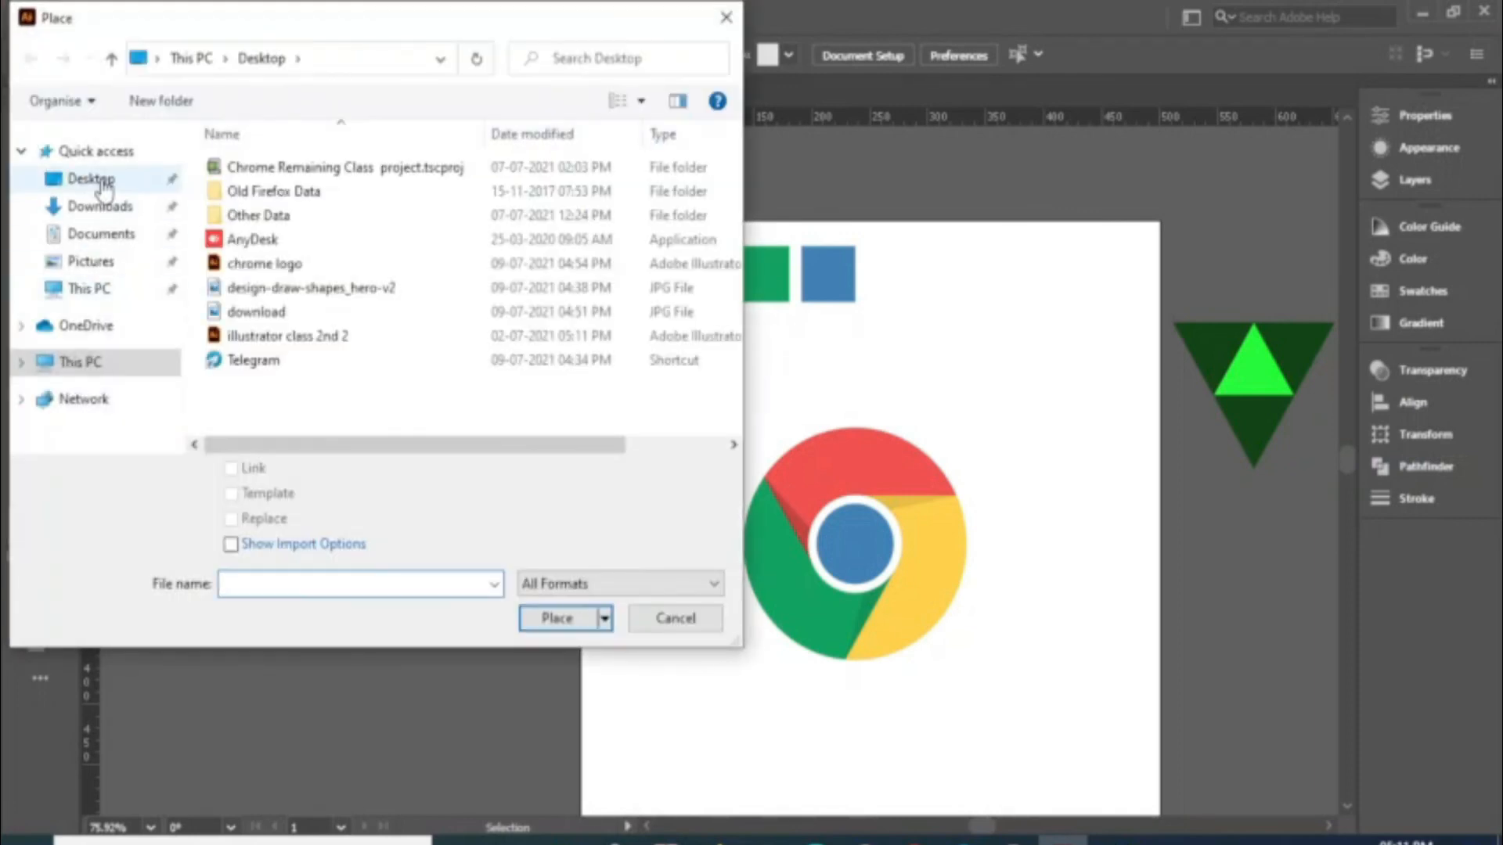
pyautogui.click(102, 183)
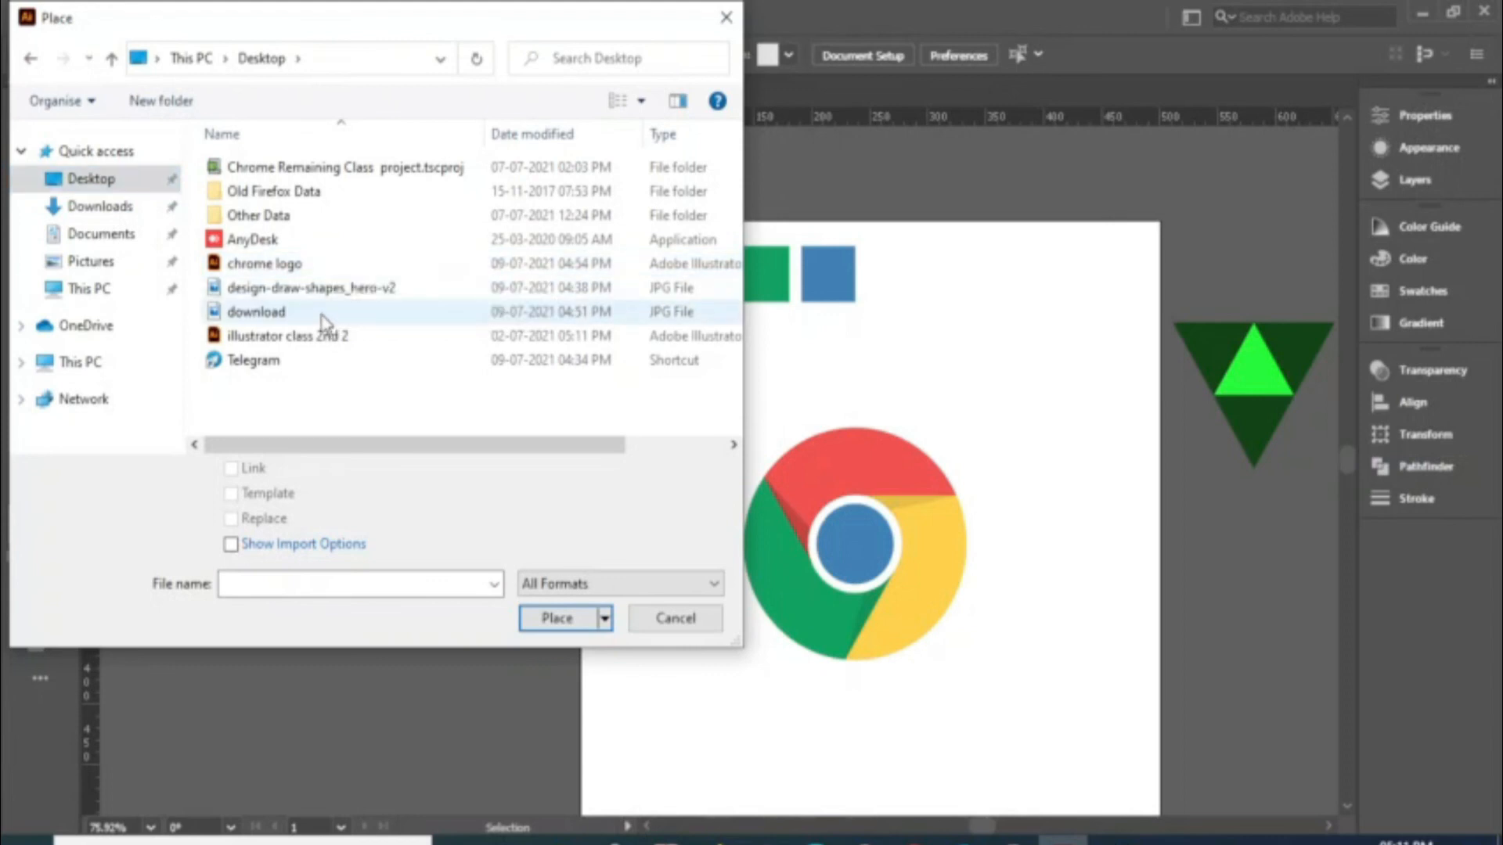
pyautogui.click(323, 313)
pyautogui.click(552, 619)
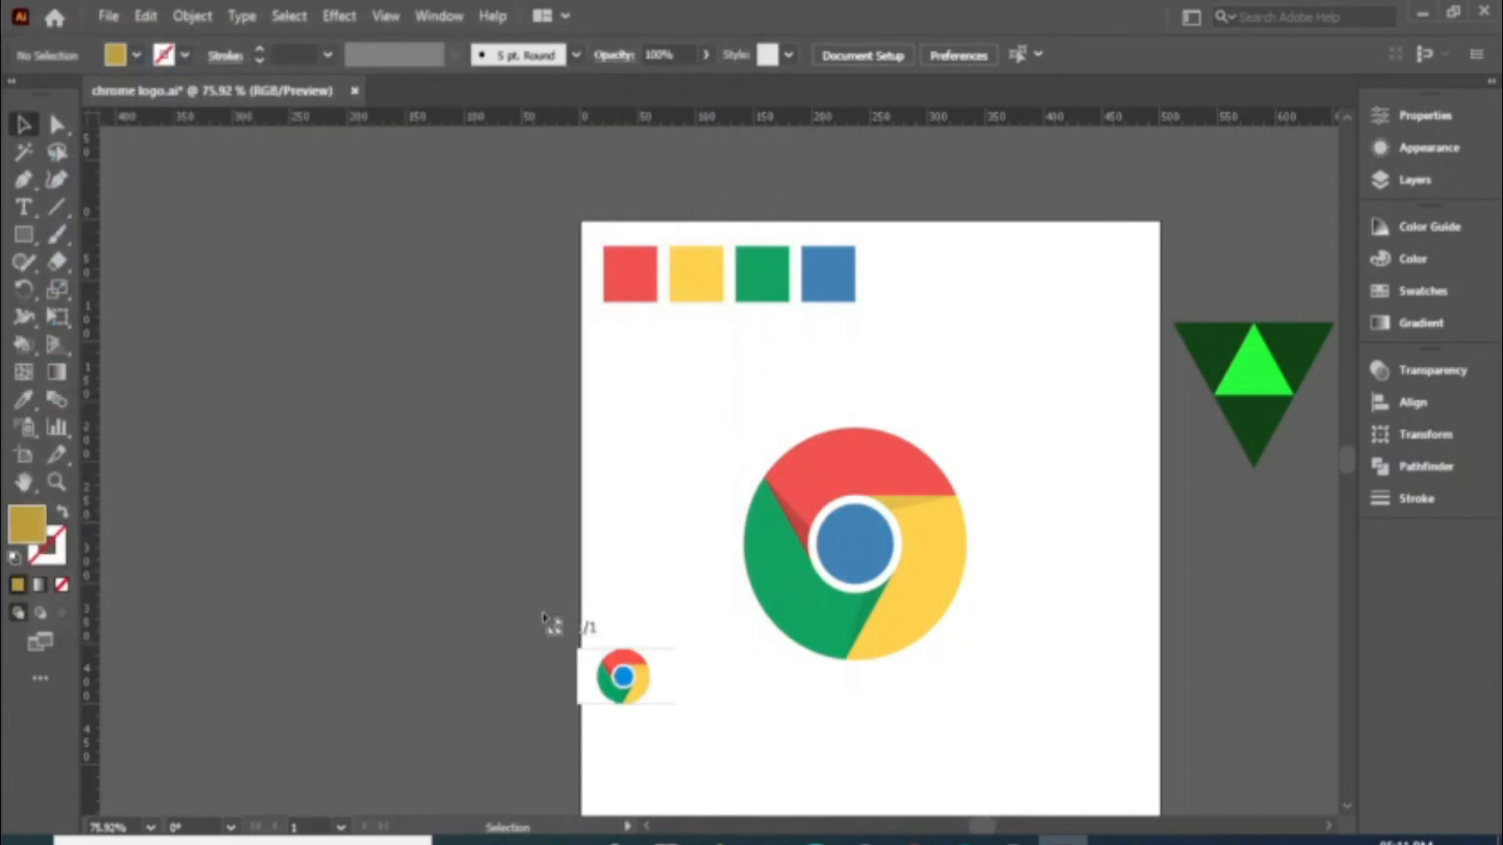
pyautogui.click(604, 397)
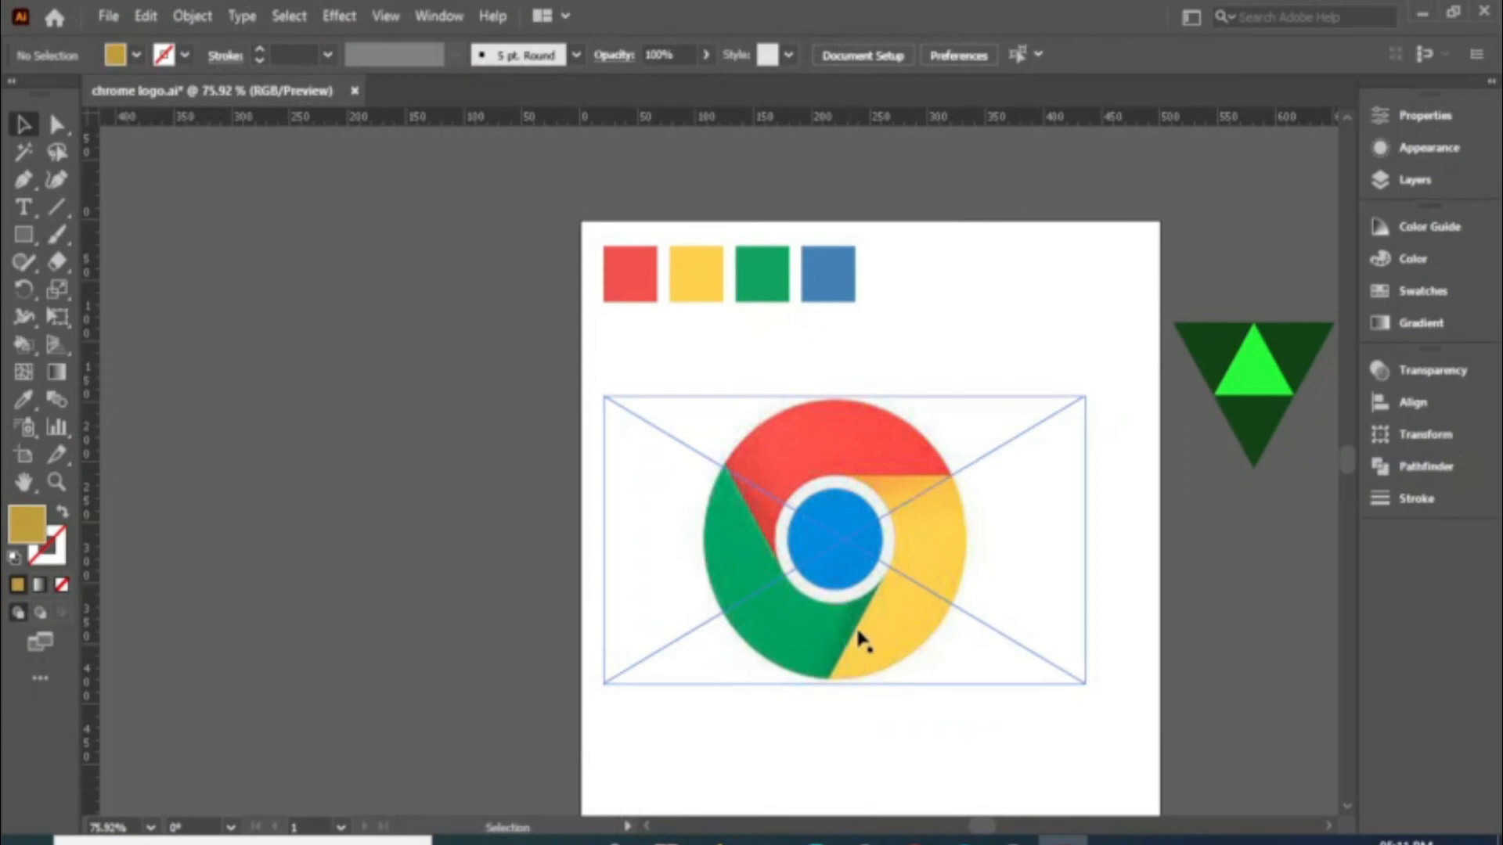
pyautogui.moveTo(859, 639); pyautogui.dragTo(1202, 631)
# Step: Lower the opacity of the shadow triangle group to 15% and clear the selection
pyautogui.scroll(3, 928, 718)
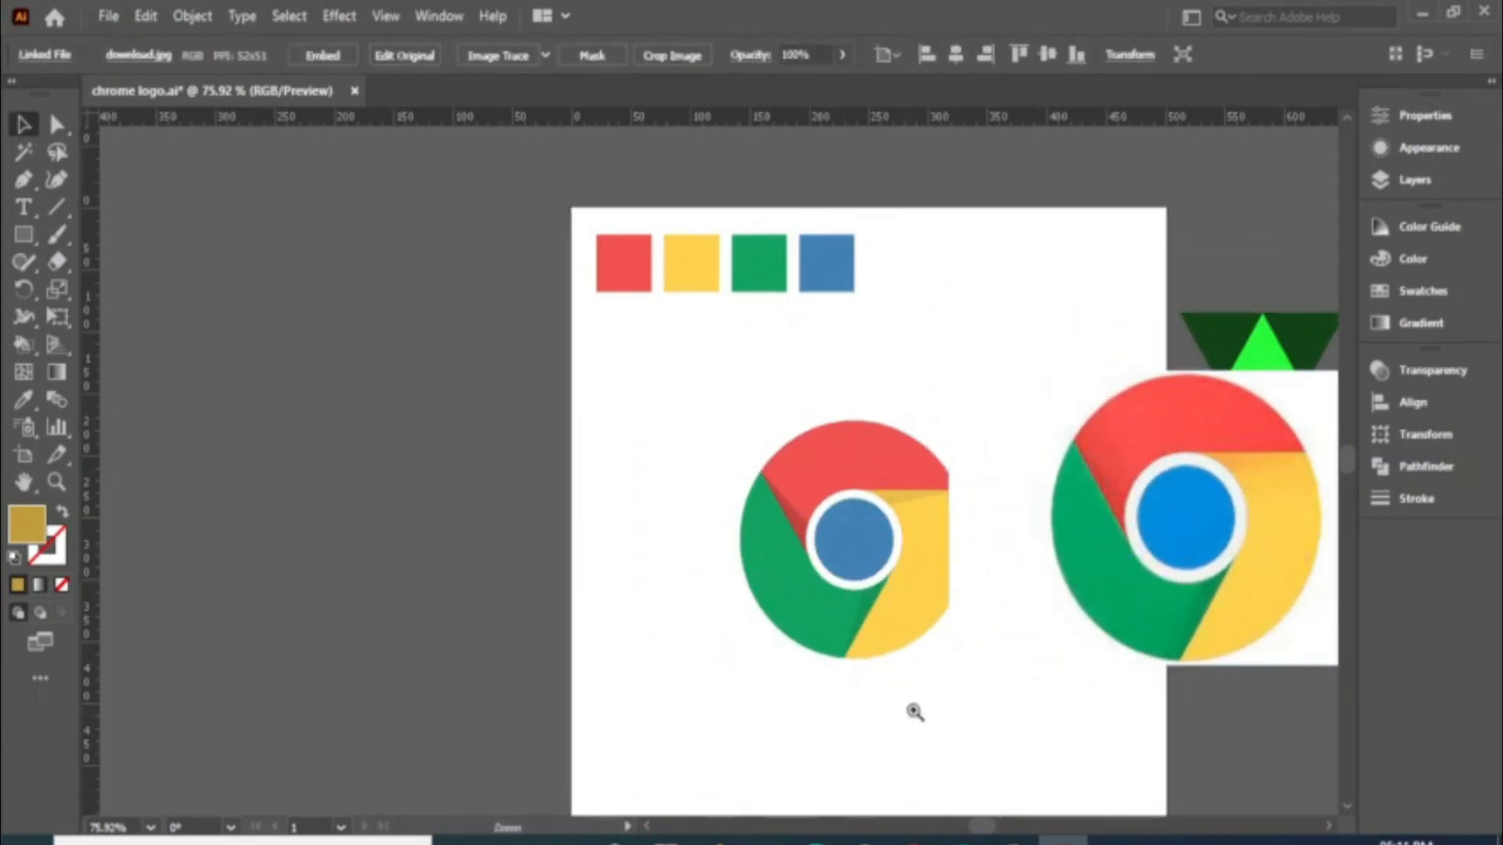
pyautogui.moveTo(1000, 695); pyautogui.dragTo(913, 739)
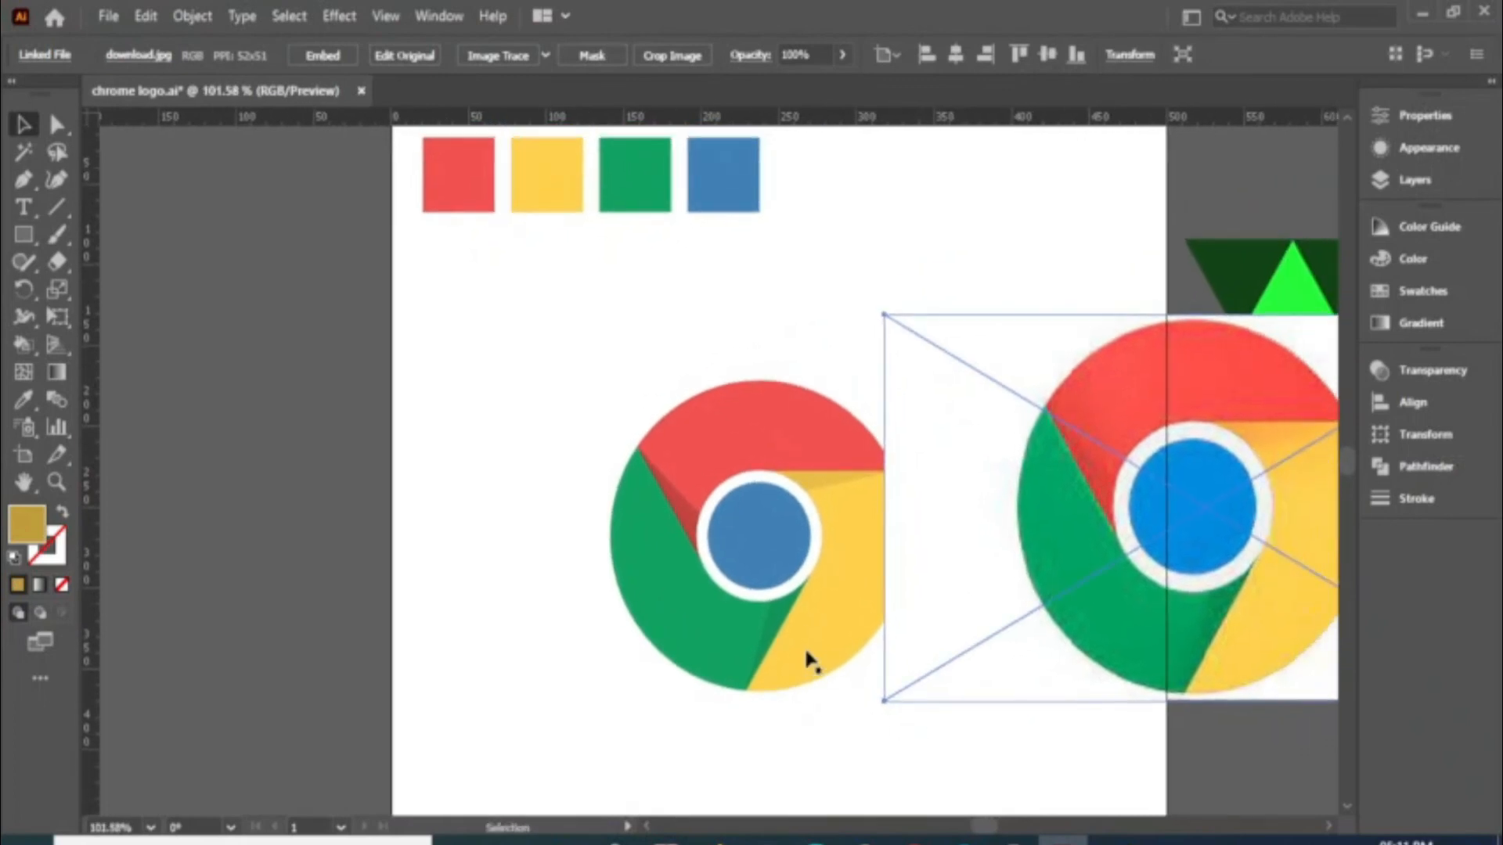
pyautogui.click(787, 619)
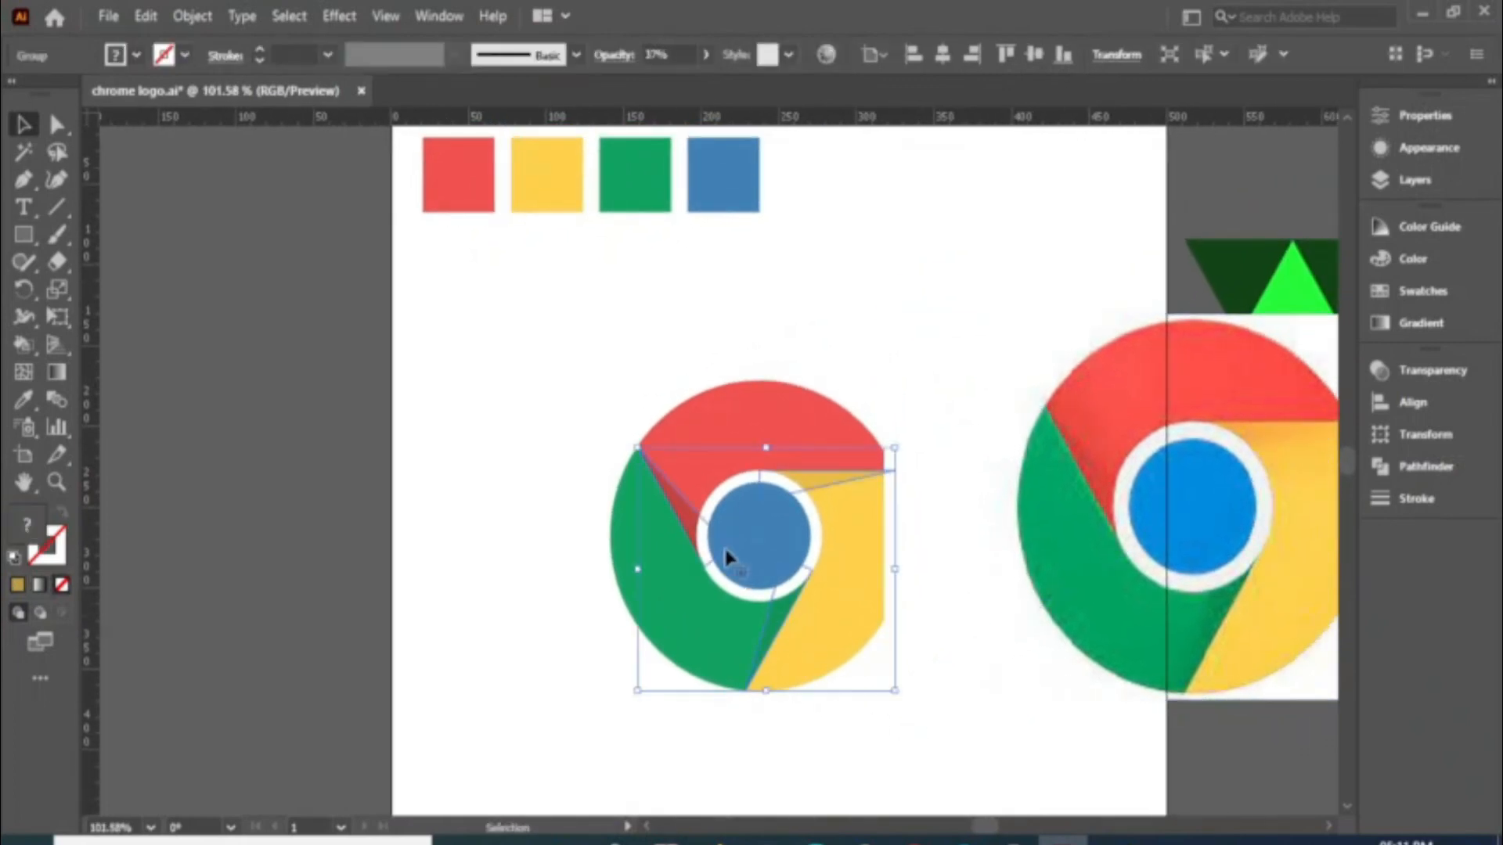
pyautogui.click(1387, 368)
pyautogui.click(1323, 396)
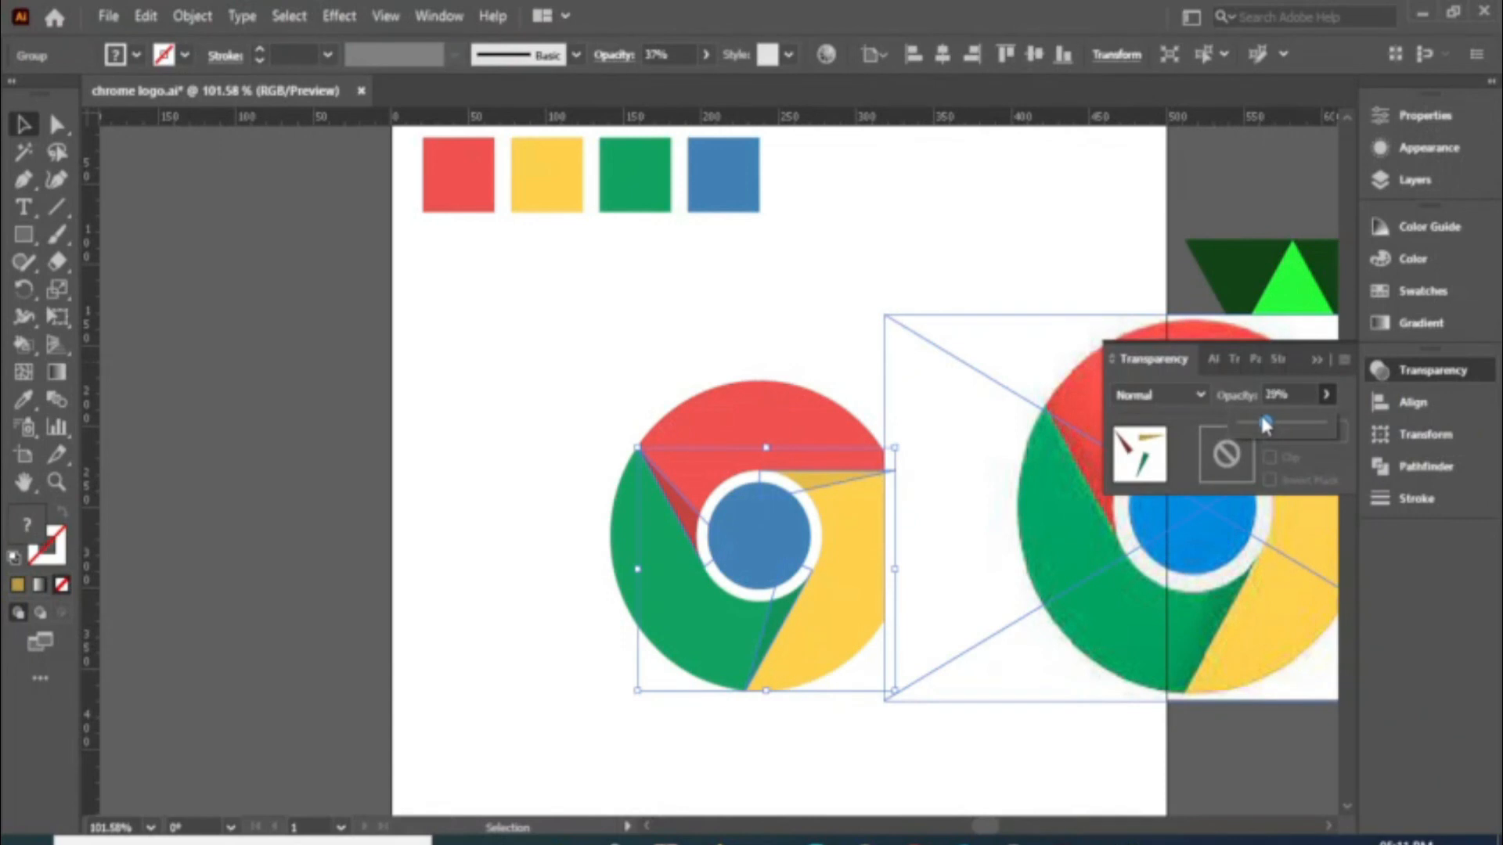
pyautogui.click(919, 758)
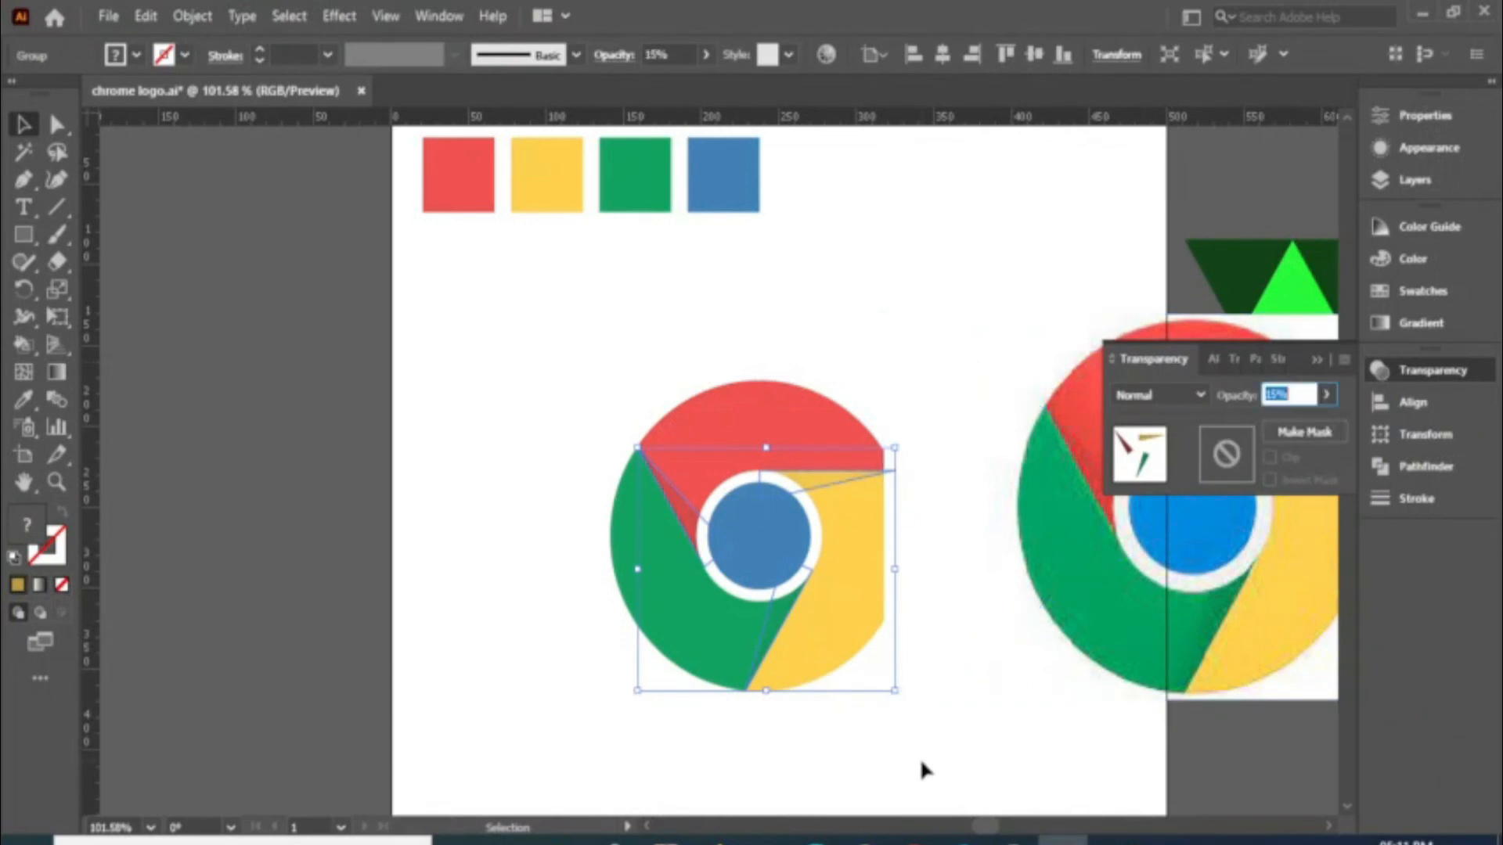
pyautogui.click(918, 757)
pyautogui.click(1426, 370)
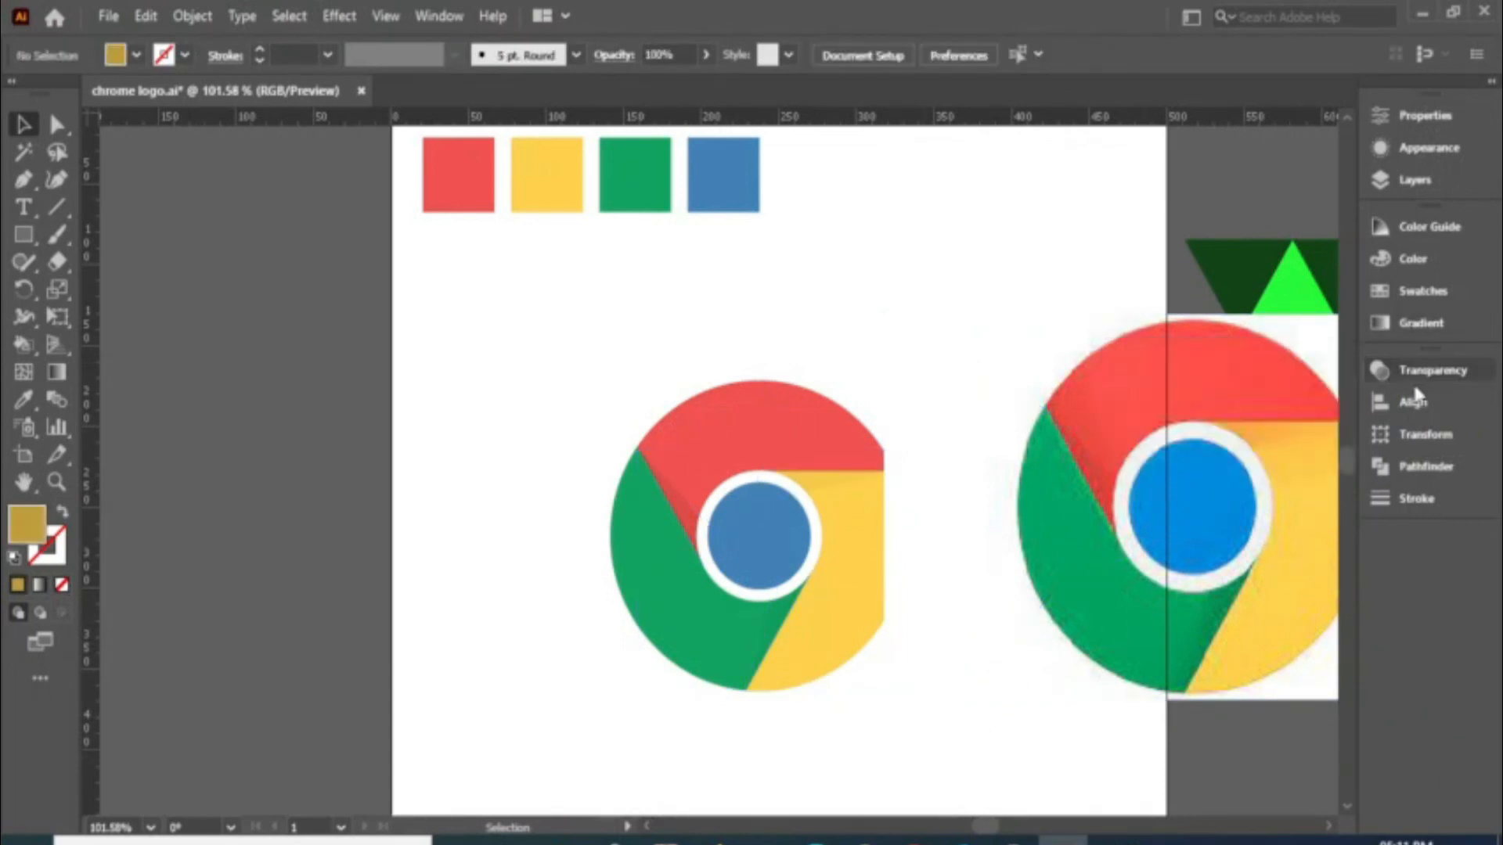
# Step: Move the reference image clear of the drawn logo and group all of the logo's parts
pyautogui.moveTo(1110, 556); pyautogui.dragTo(1183, 543)
pyautogui.moveTo(1092, 690); pyautogui.dragTo(933, 486)
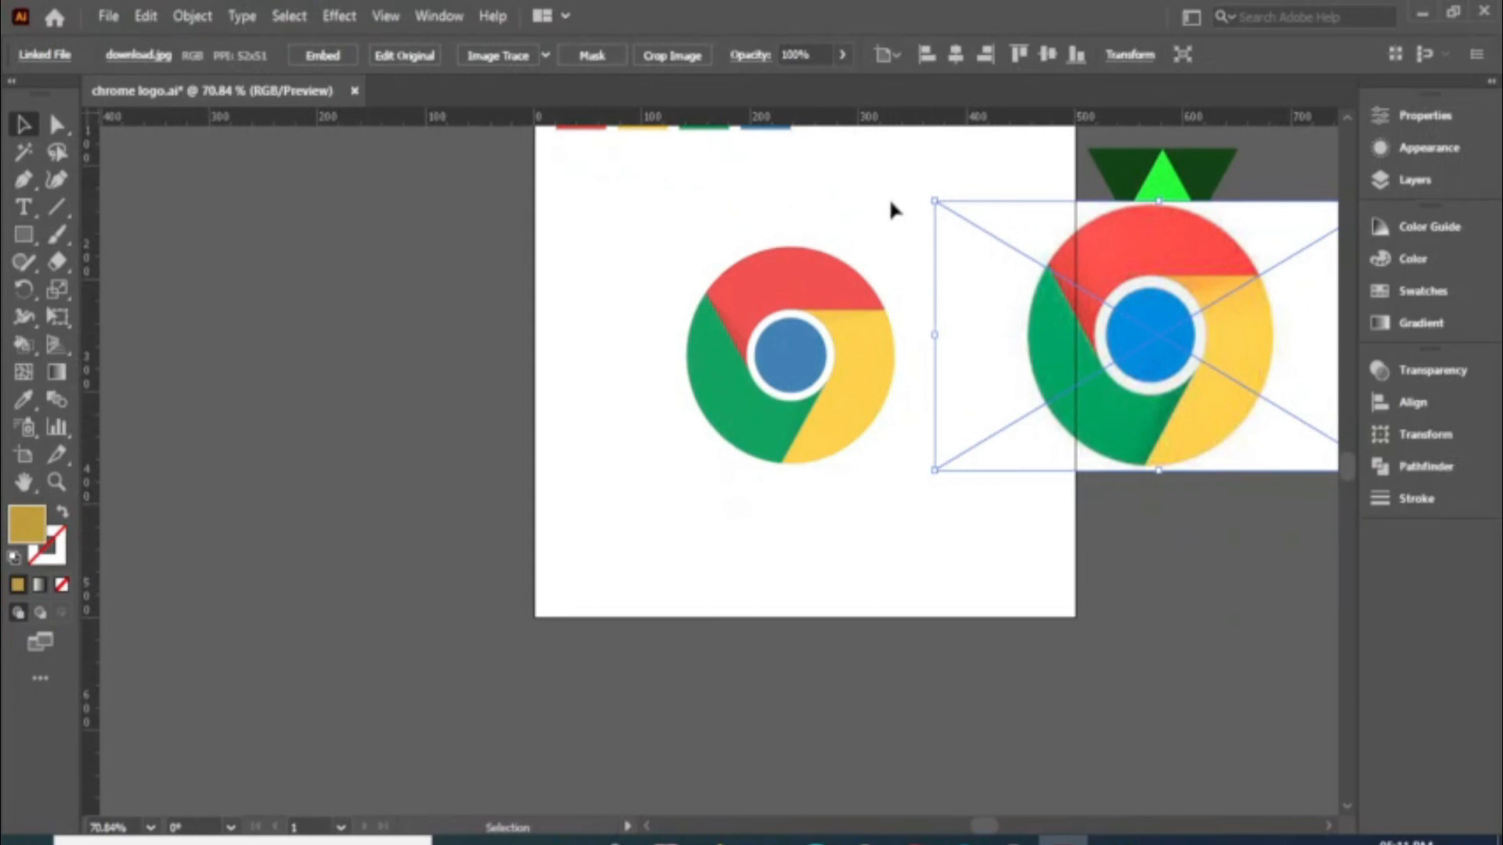
pyautogui.moveTo(685, 529); pyautogui.dragTo(680, 531)
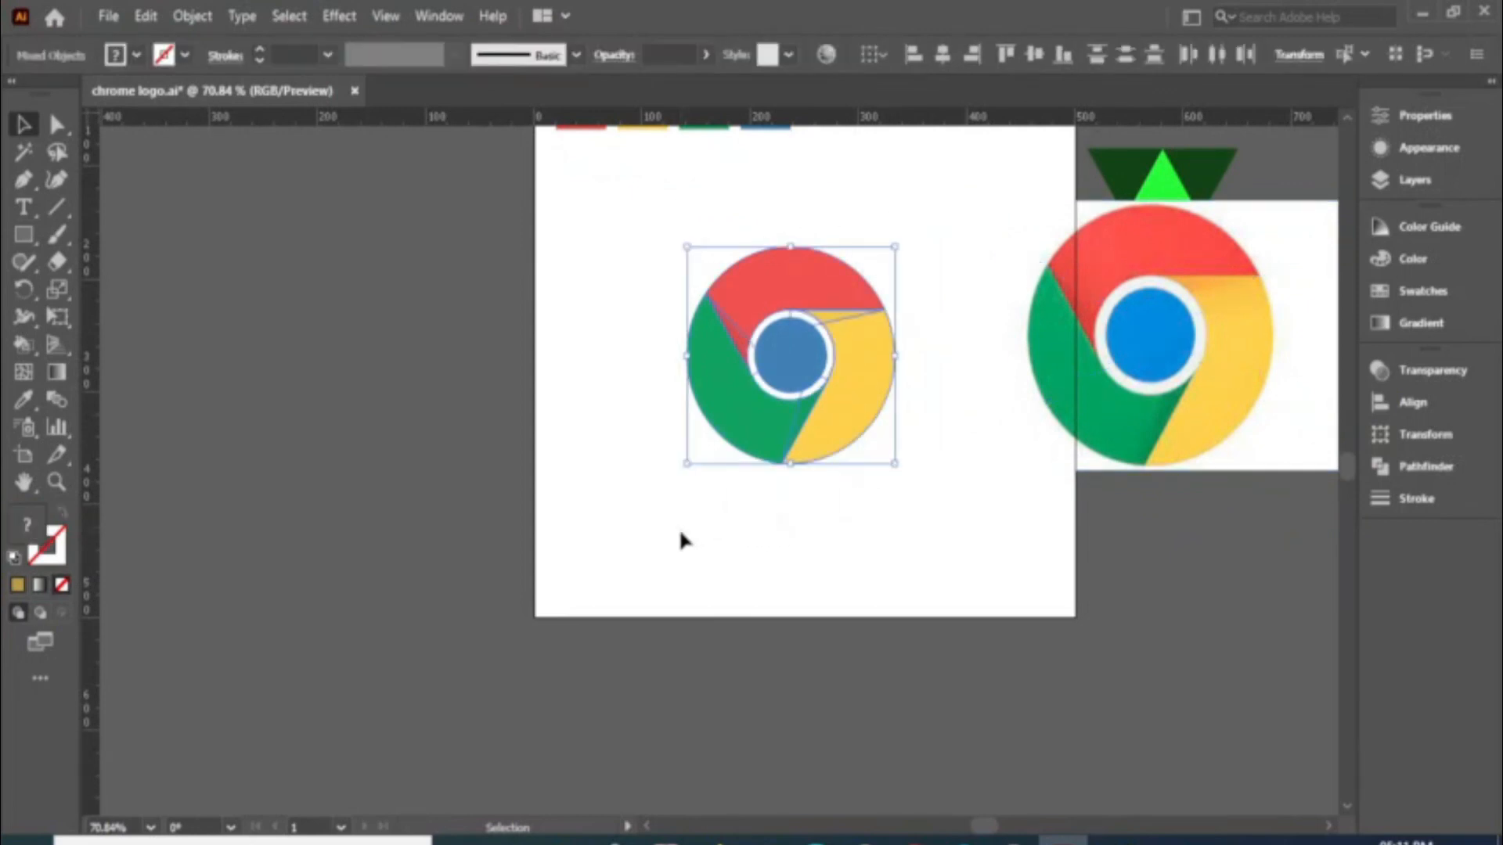
pyautogui.hotkey('ctrl', 'shift', 'g')
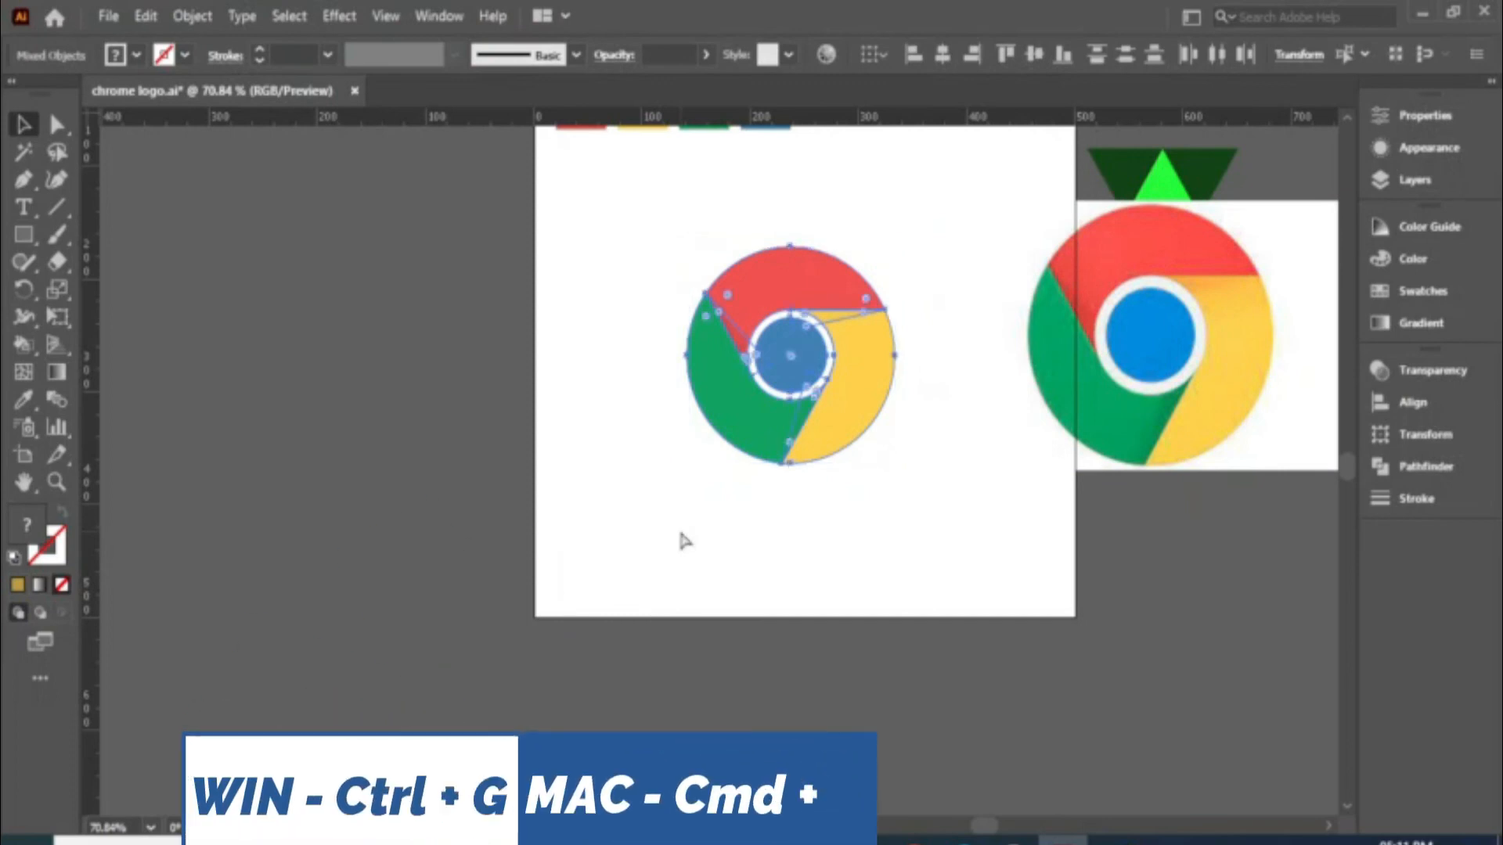
pyautogui.hotkey('ctrl', 'g')
# Step: Move the logo group up on the artboard and position the reference image directly below it
pyautogui.moveTo(842, 379); pyautogui.dragTo(841, 278)
pyautogui.moveTo(1139, 371); pyautogui.dragTo(794, 523)
pyautogui.click(1155, 532)
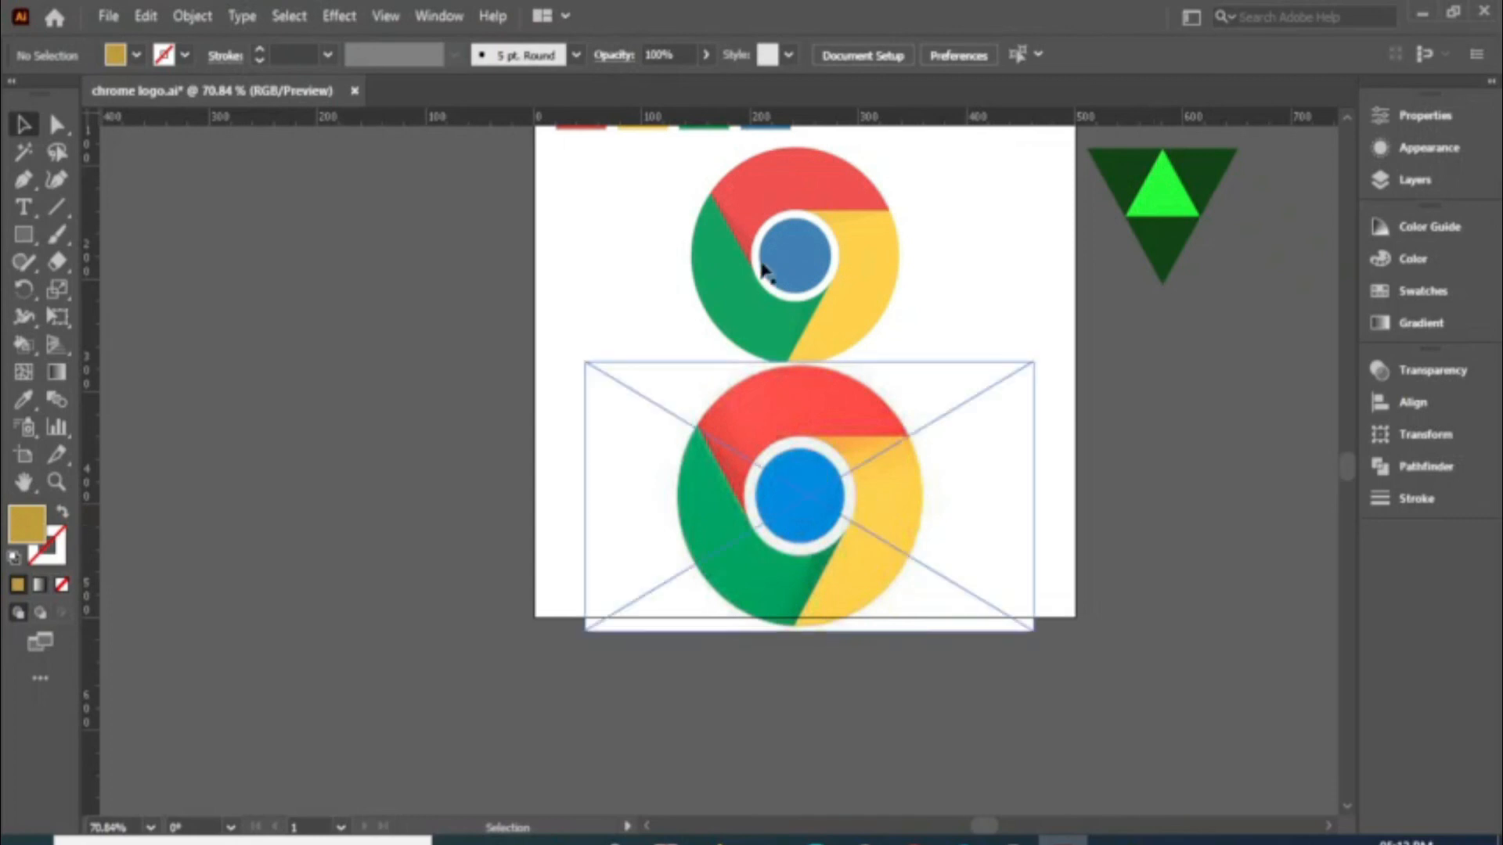
# Step: Bring the logo group to the front and position it over the circle in the reference image
pyautogui.moveTo(802, 270); pyautogui.dragTo(842, 349)
pyautogui.rightClick(841, 346)
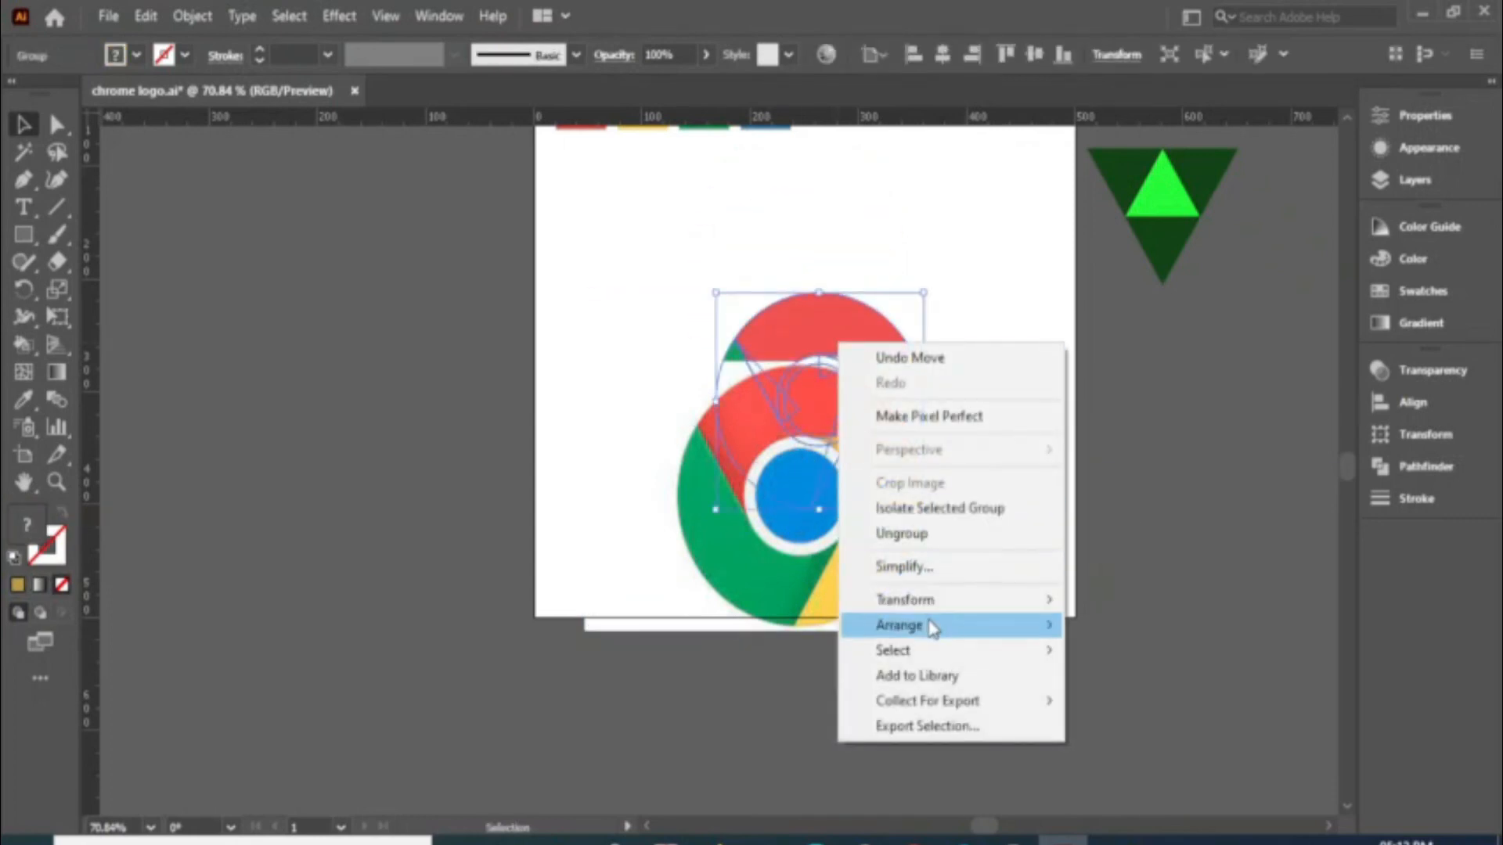
pyautogui.moveTo(927, 624)
pyautogui.click(1134, 624)
pyautogui.moveTo(815, 396); pyautogui.dragTo(801, 490)
# Step: Set the opacity of the logo group to 60% so the reference image shows through
pyautogui.click(1413, 370)
pyautogui.click(1326, 396)
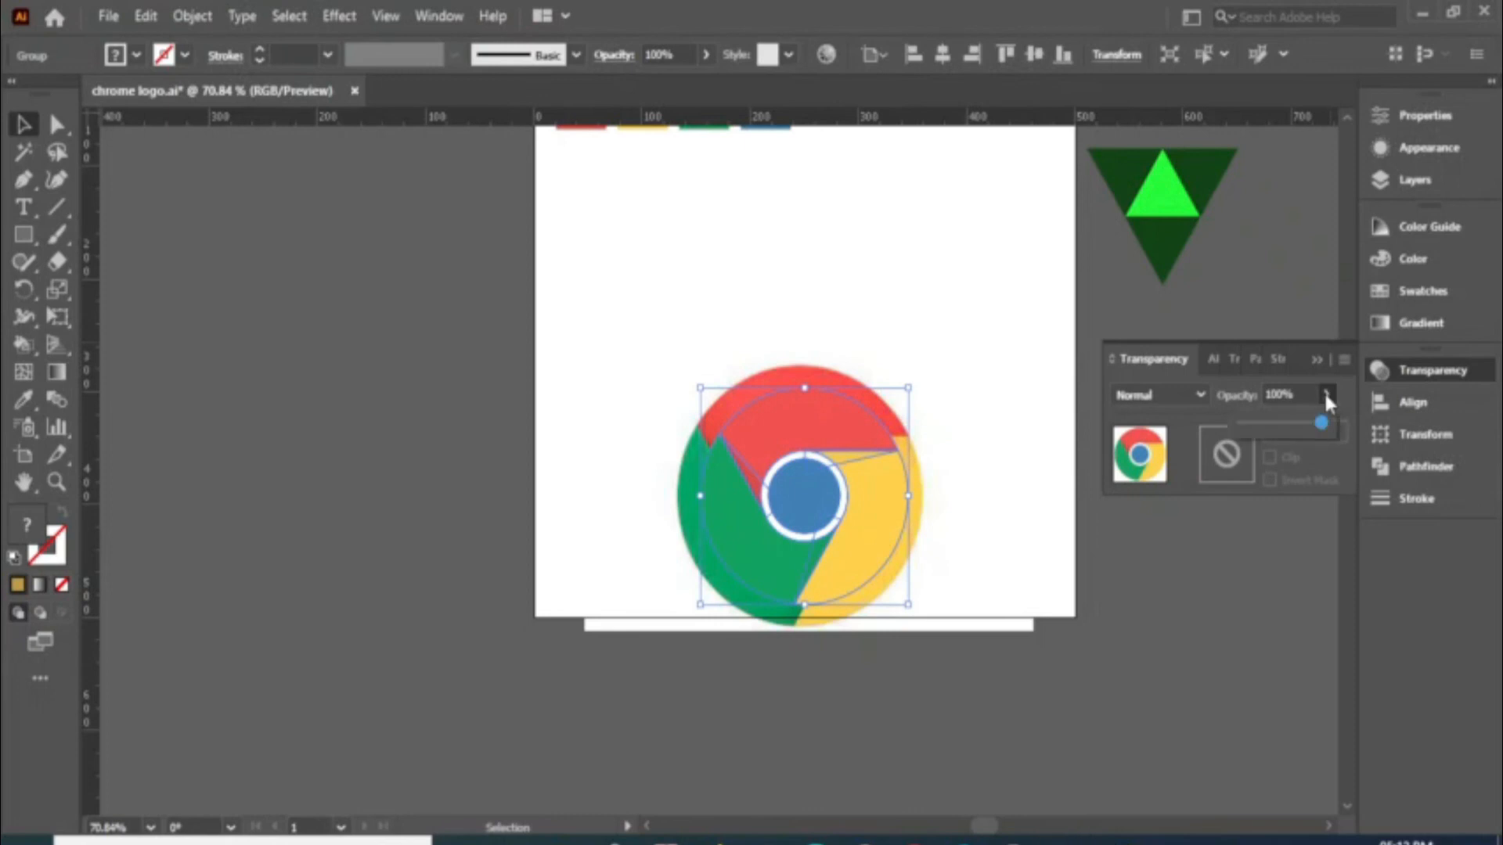
pyautogui.moveTo(1289, 420); pyautogui.dragTo(1285, 422)
pyautogui.click(1020, 545)
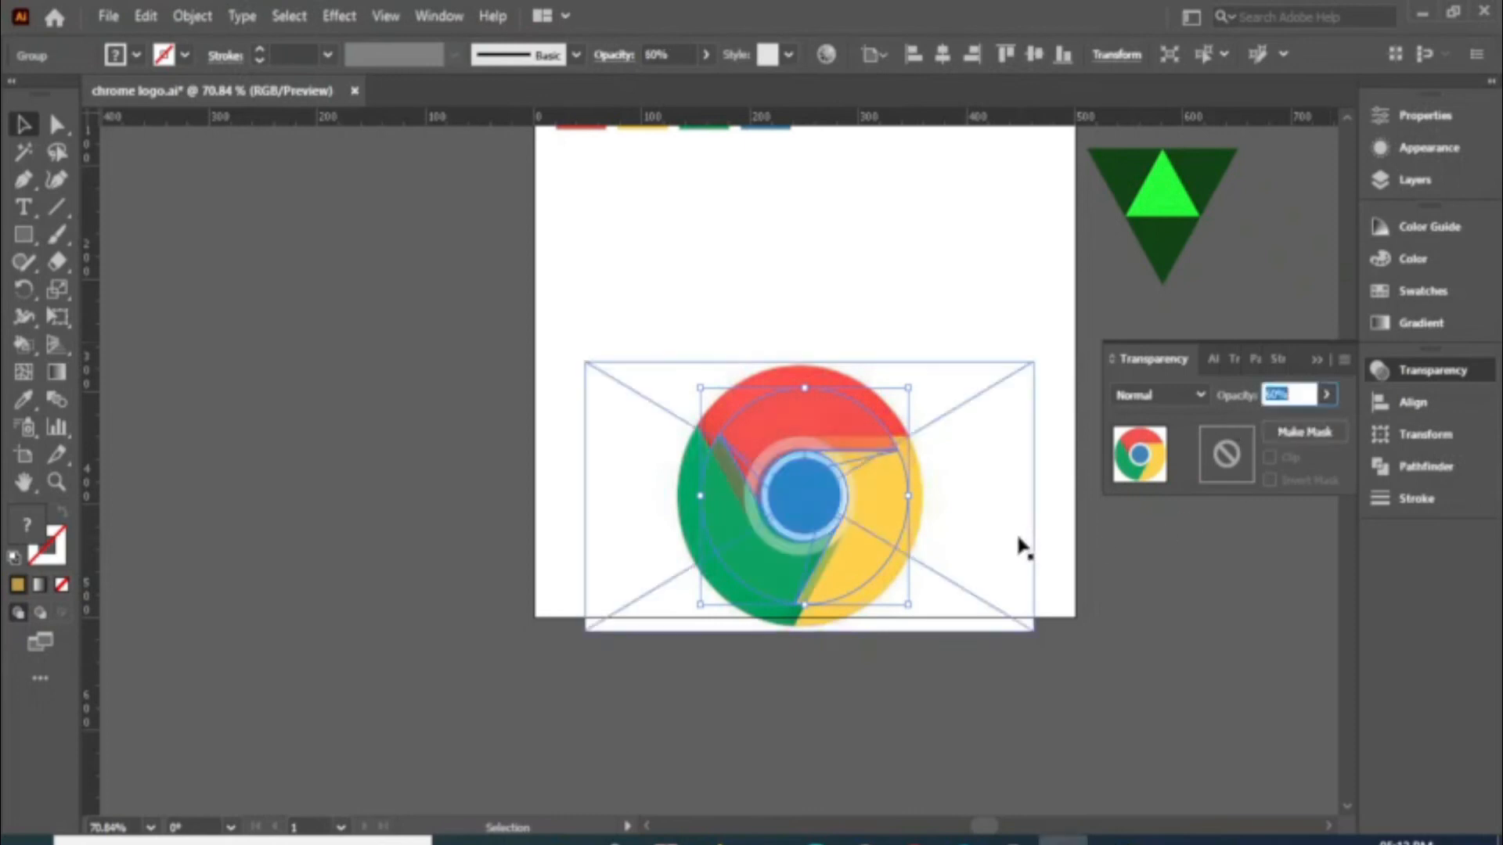
pyautogui.click(1100, 557)
# Step: Nudge the logo group slightly left to centre it on the reference logo
pyautogui.moveTo(832, 505); pyautogui.dragTo(838, 508)
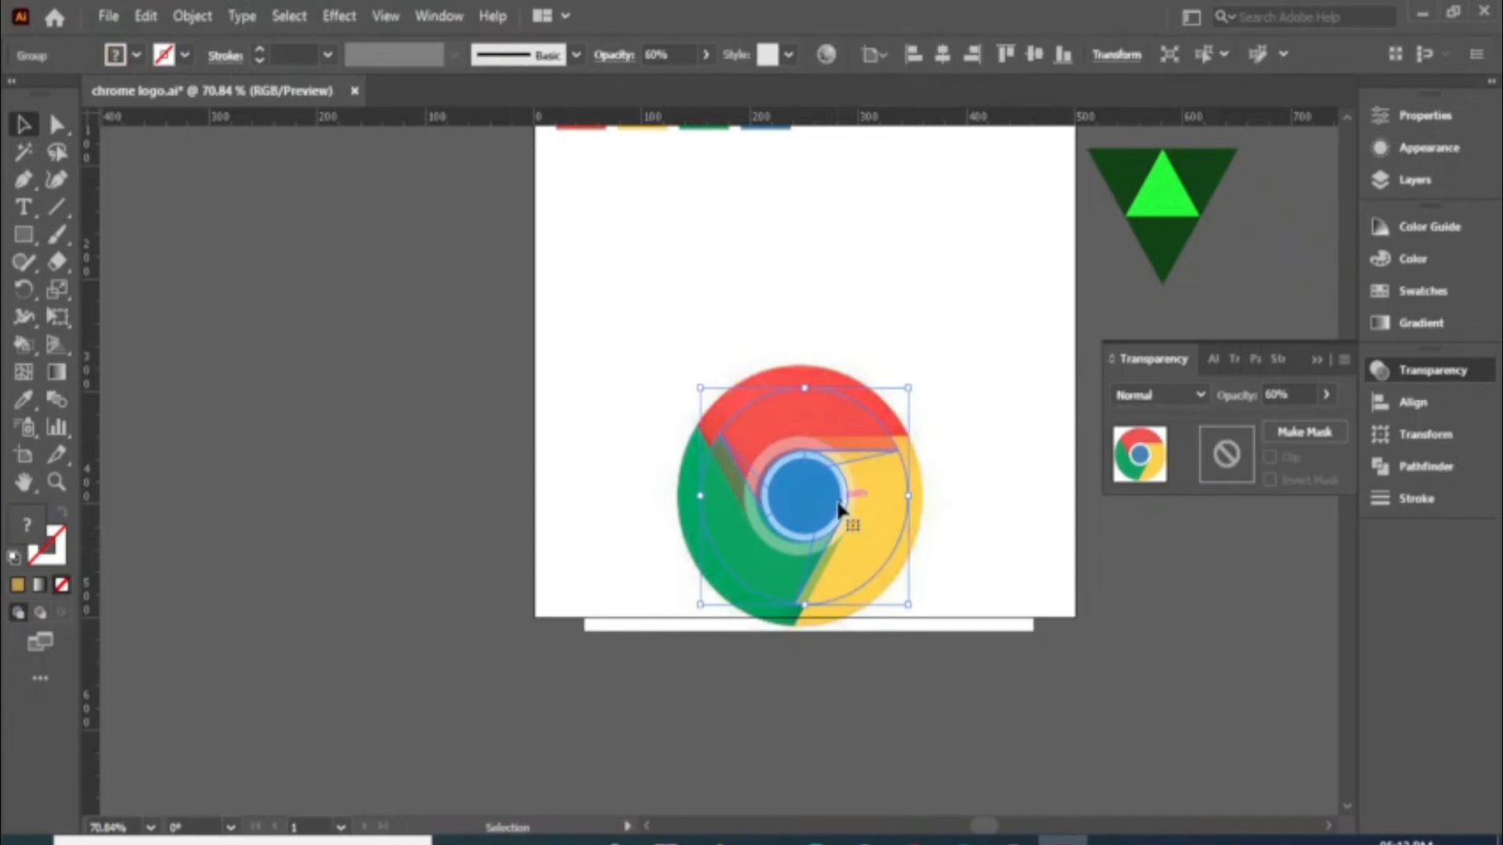
pyautogui.press('Left')
pyautogui.press('Left')
pyautogui.press('Left')
pyautogui.press('Left')
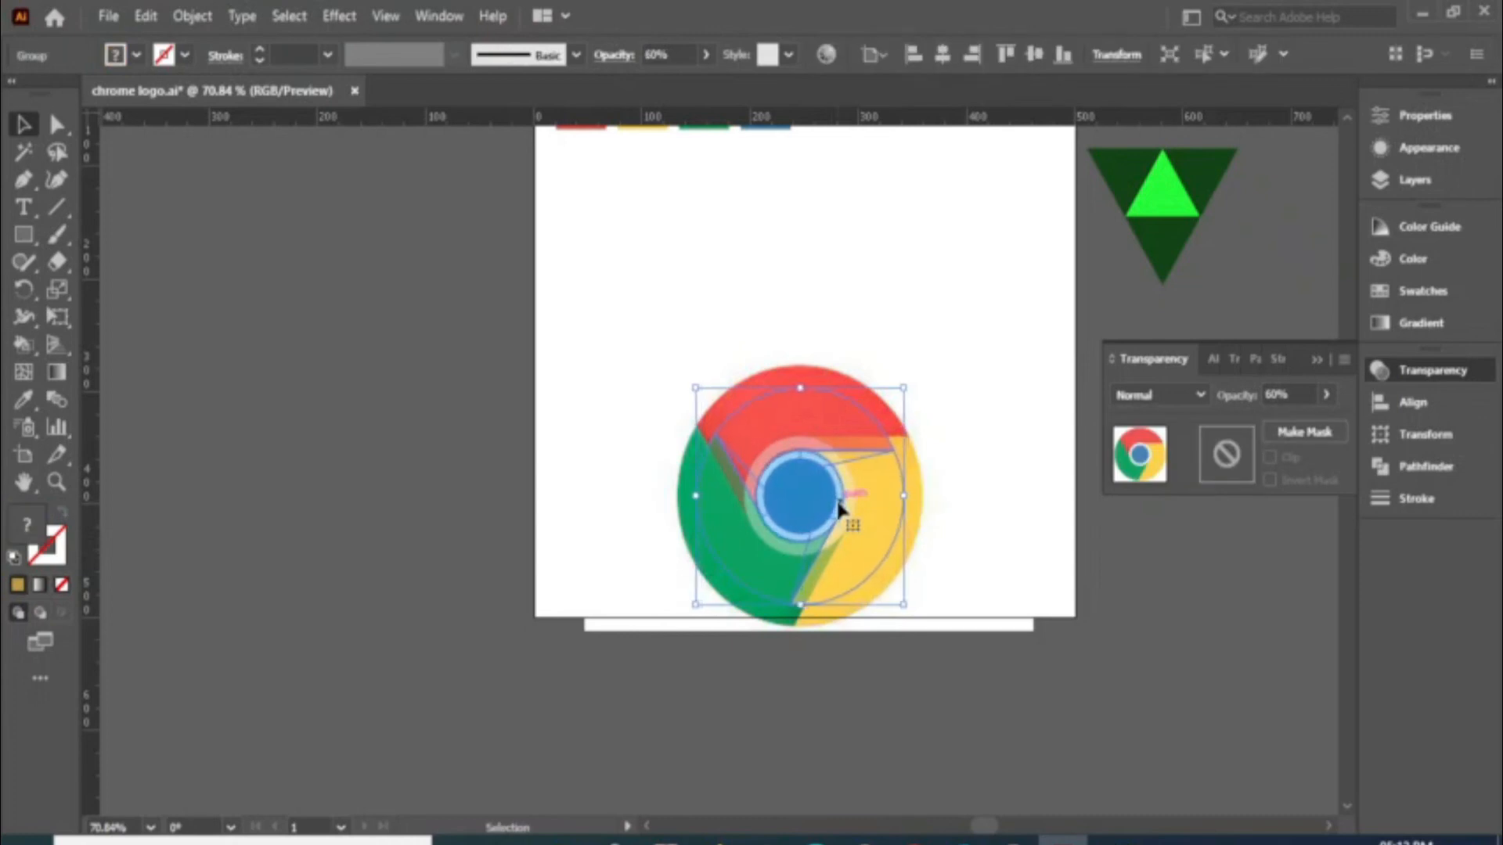
# Step: Enlarge the logo group about its centre until its outer circle matches the outline of the reference logo
pyautogui.moveTo(902, 605); pyautogui.dragTo(926, 625)
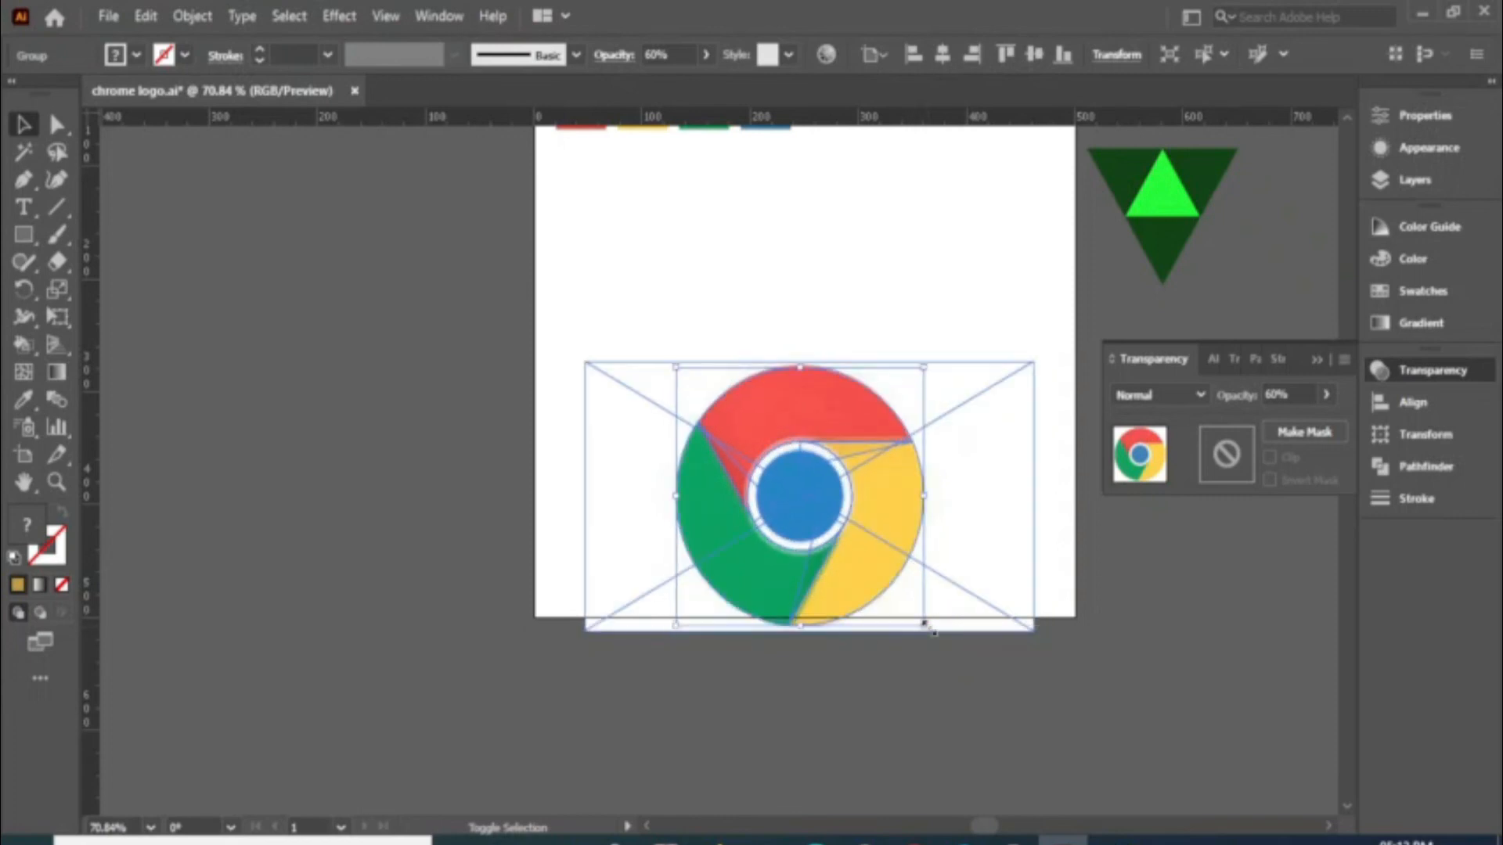
pyautogui.click(1028, 716)
# Step: Restore the opacity of the logo group to 100% so it fully covers the reference logo
pyautogui.click(1324, 395)
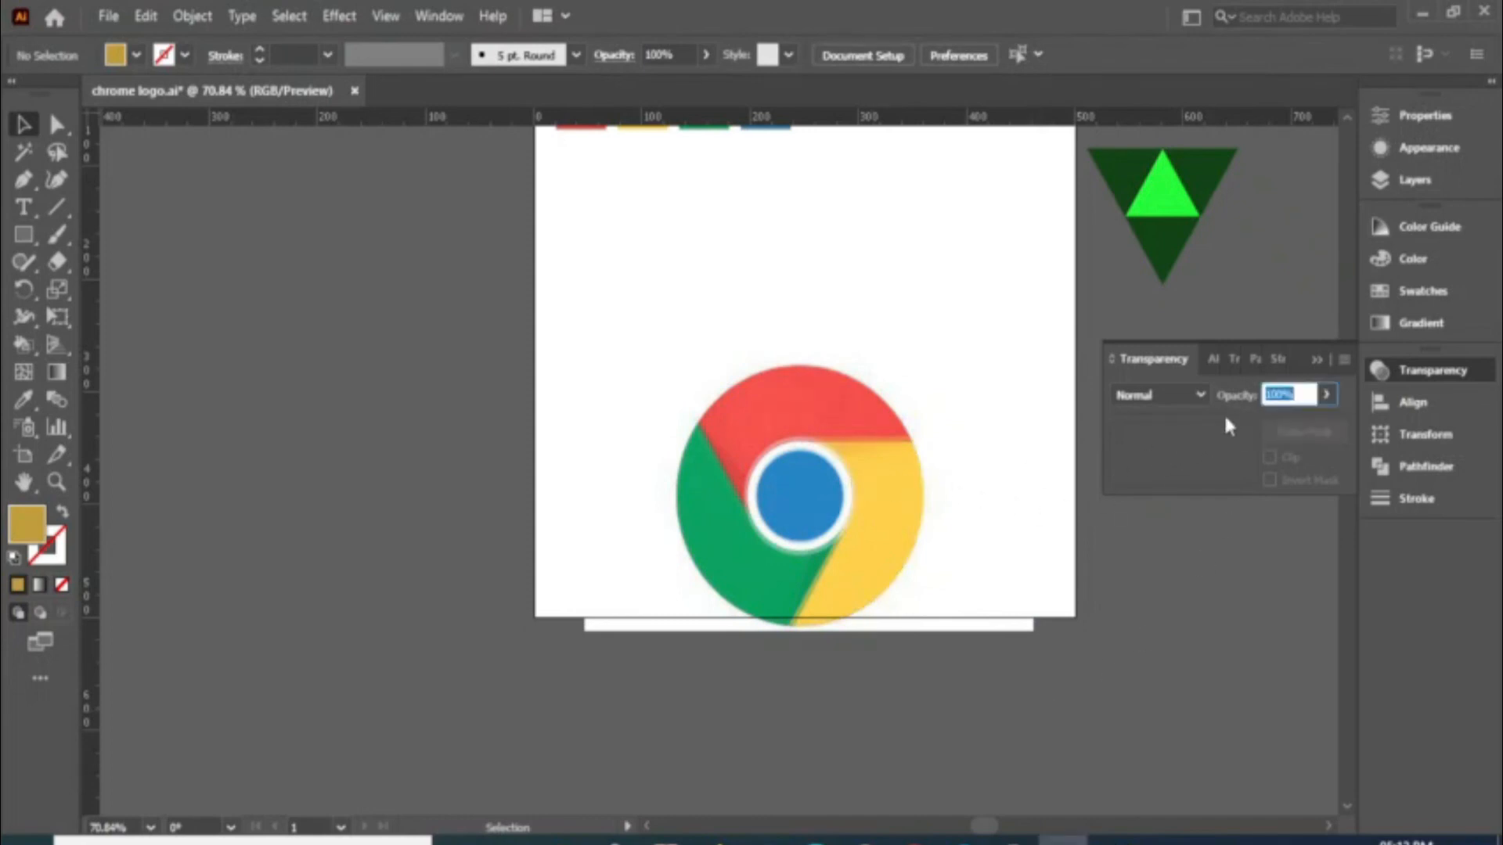
pyautogui.click(764, 491)
pyautogui.click(1326, 395)
pyautogui.moveTo(1289, 427); pyautogui.dragTo(1264, 421)
pyautogui.click(1200, 656)
pyautogui.click(786, 497)
pyautogui.click(1325, 396)
pyautogui.moveTo(1358, 409); pyautogui.dragTo(1359, 411)
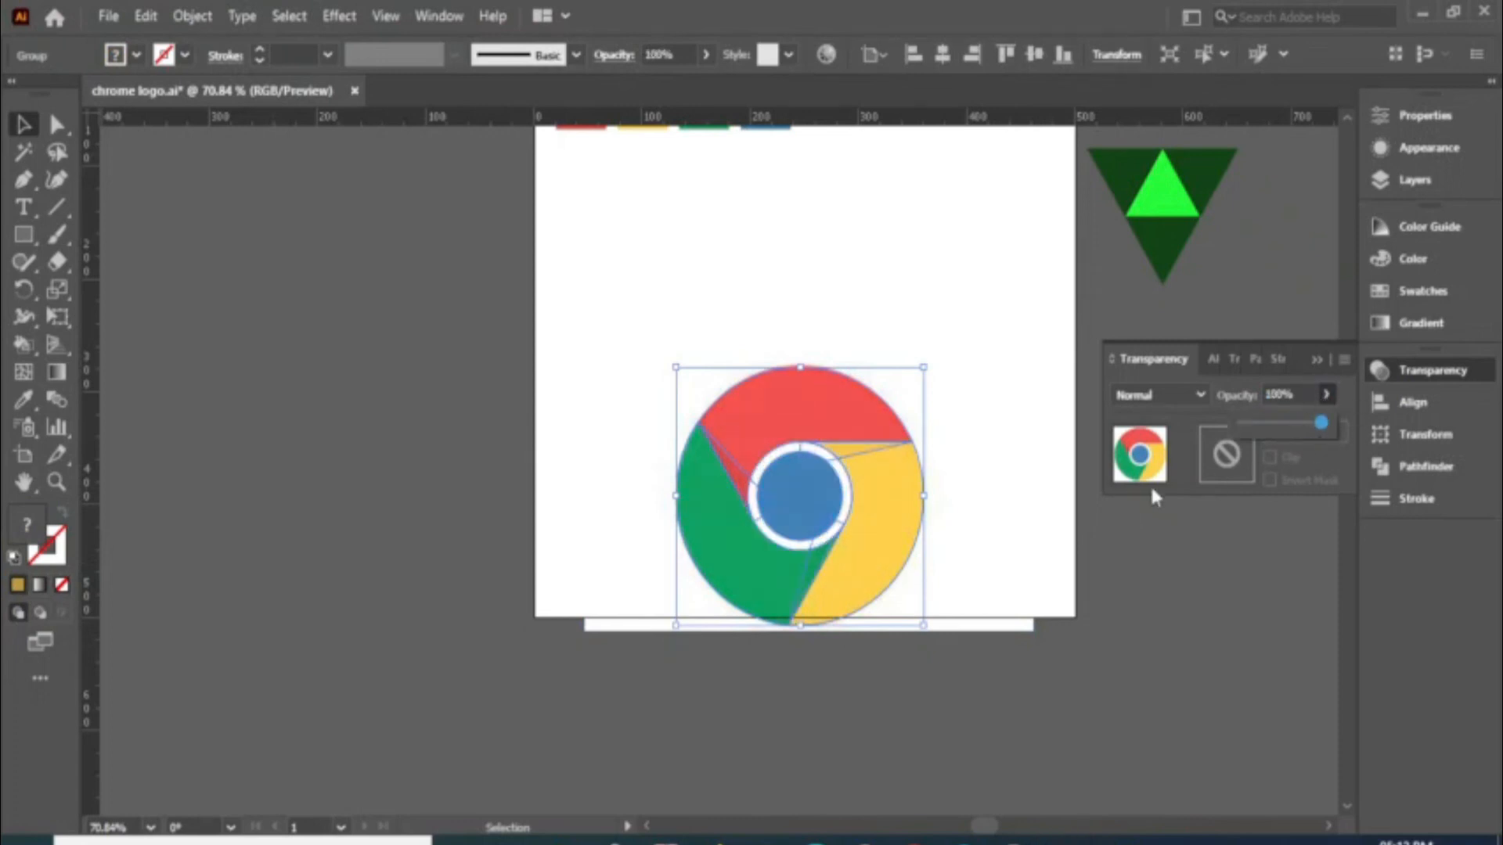
pyautogui.click(992, 702)
pyautogui.click(1222, 644)
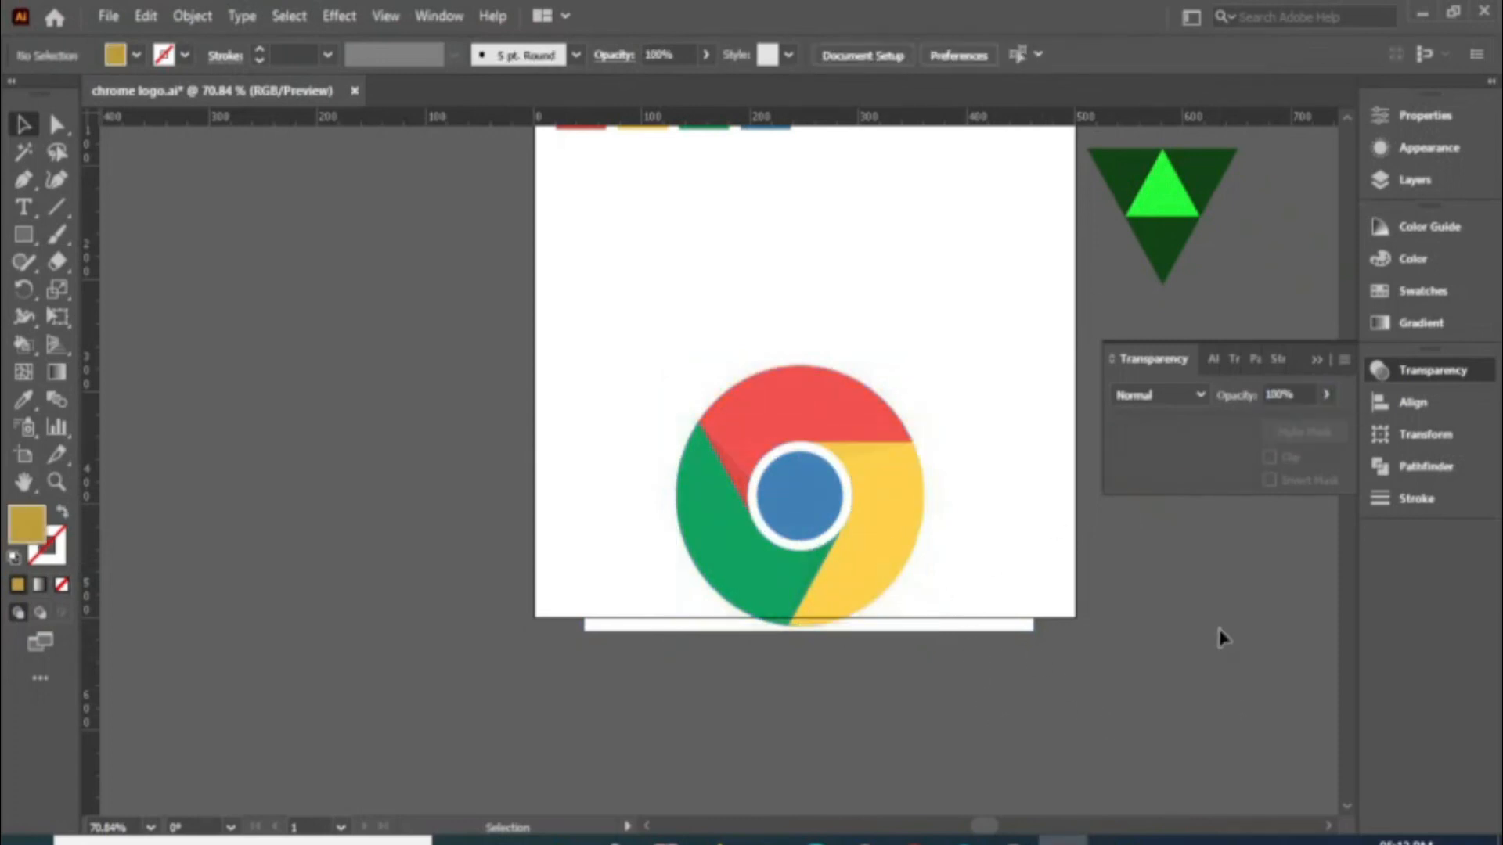
# Step: Move the logo group up off the reference image and delete the reference image
pyautogui.moveTo(806, 462); pyautogui.dragTo(865, 259)
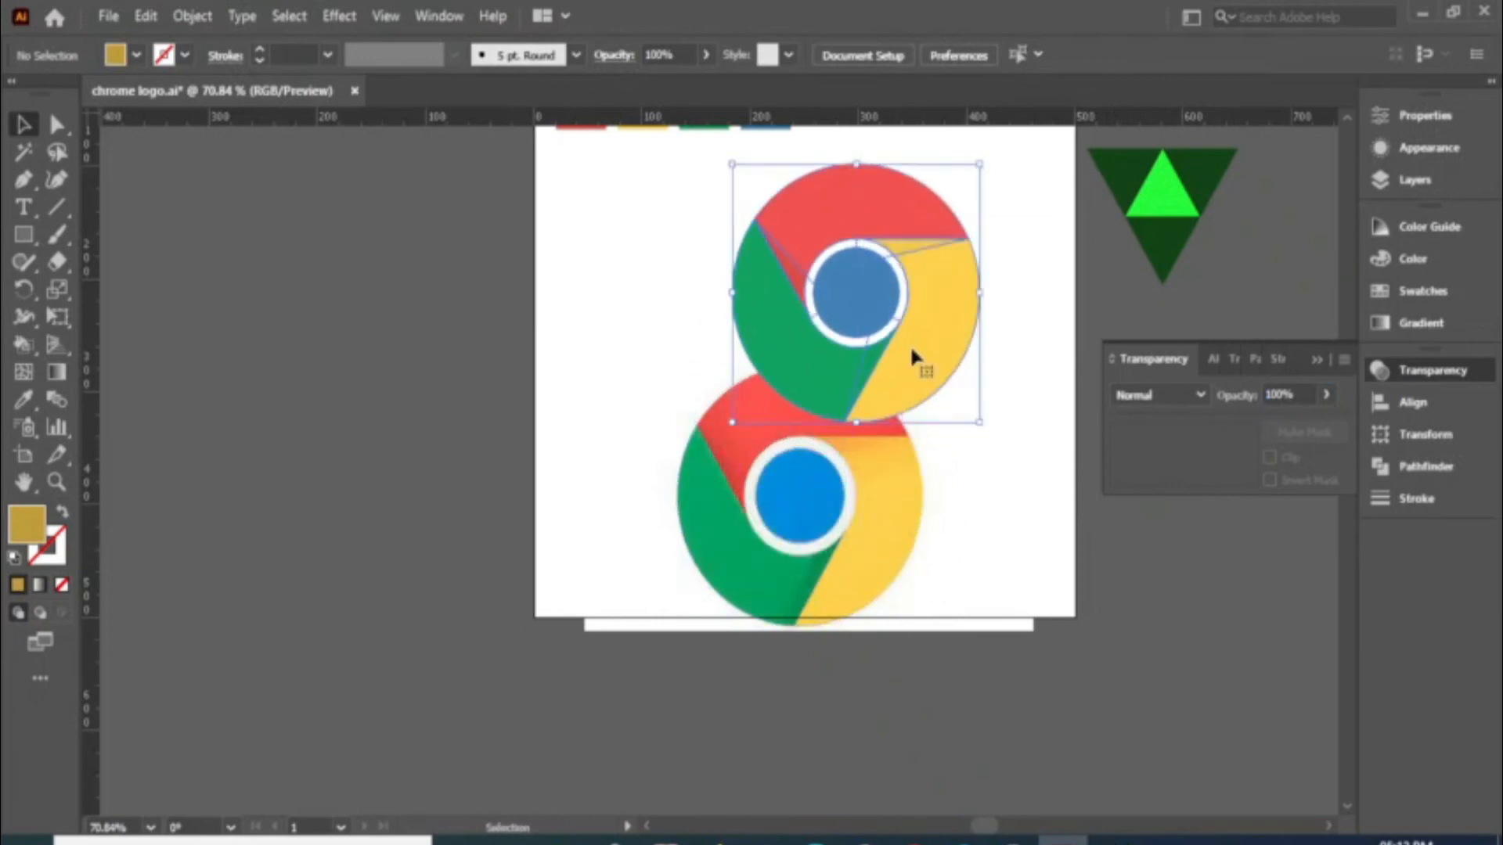
pyautogui.click(836, 515)
pyautogui.press('Delete')
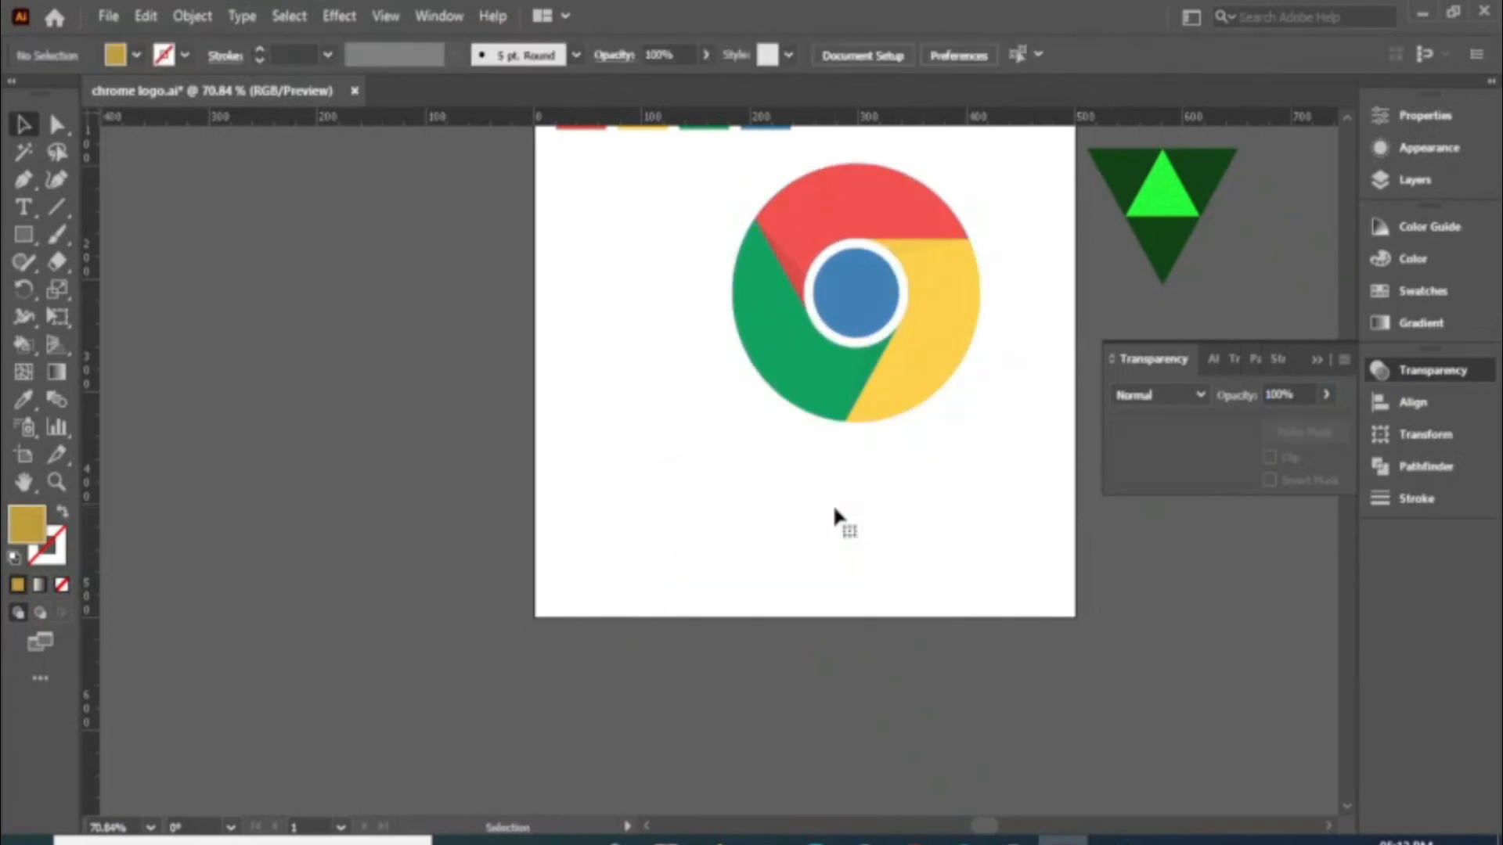
# Step: Close the transparency settings and reposition the logo group near the middle of the artboard
pyautogui.click(1463, 368)
pyautogui.moveTo(868, 287); pyautogui.dragTo(805, 342)
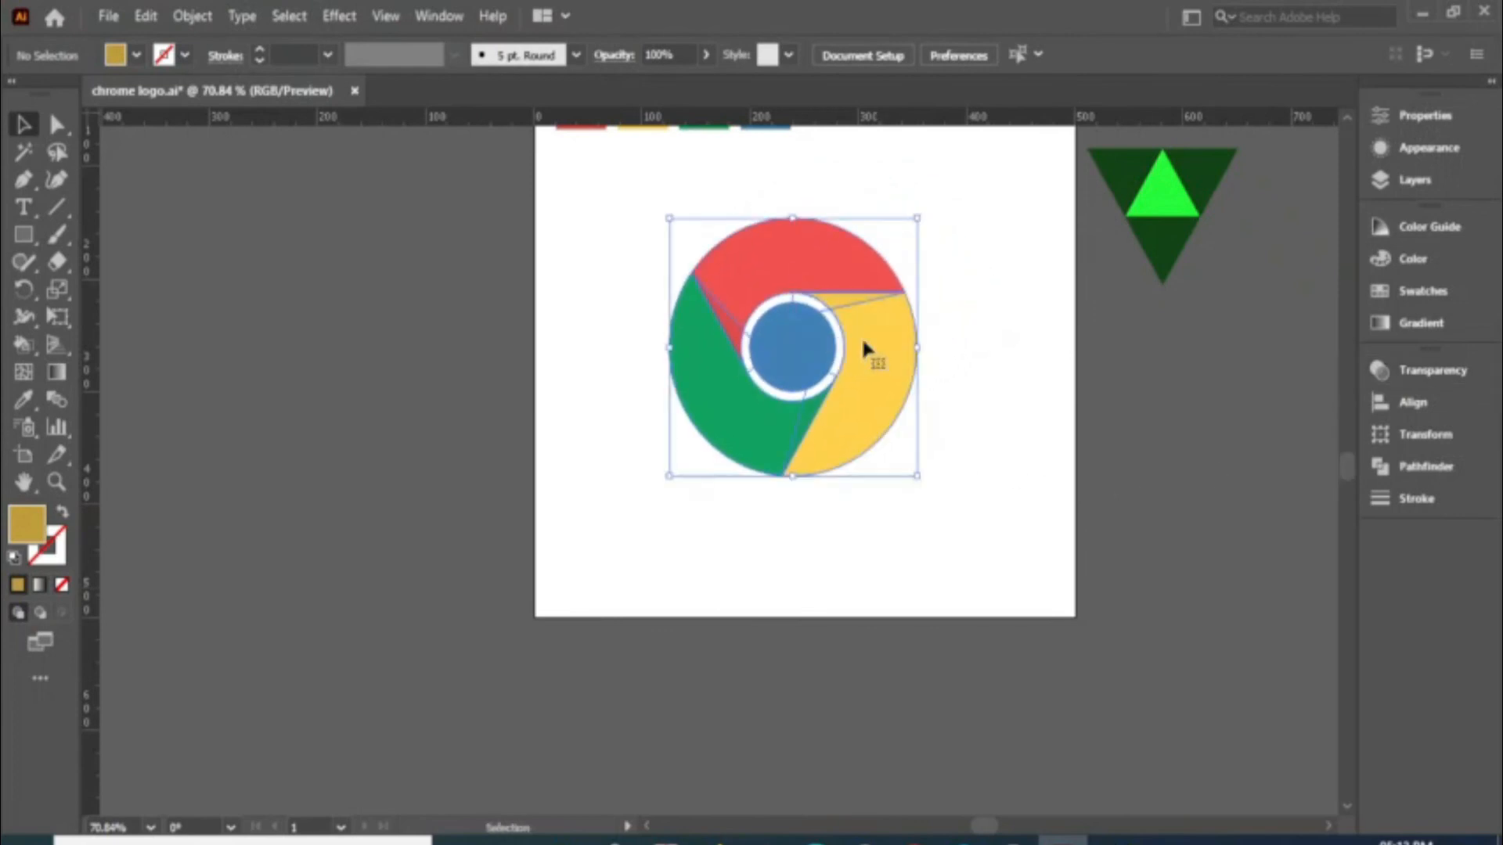
pyautogui.click(1009, 309)
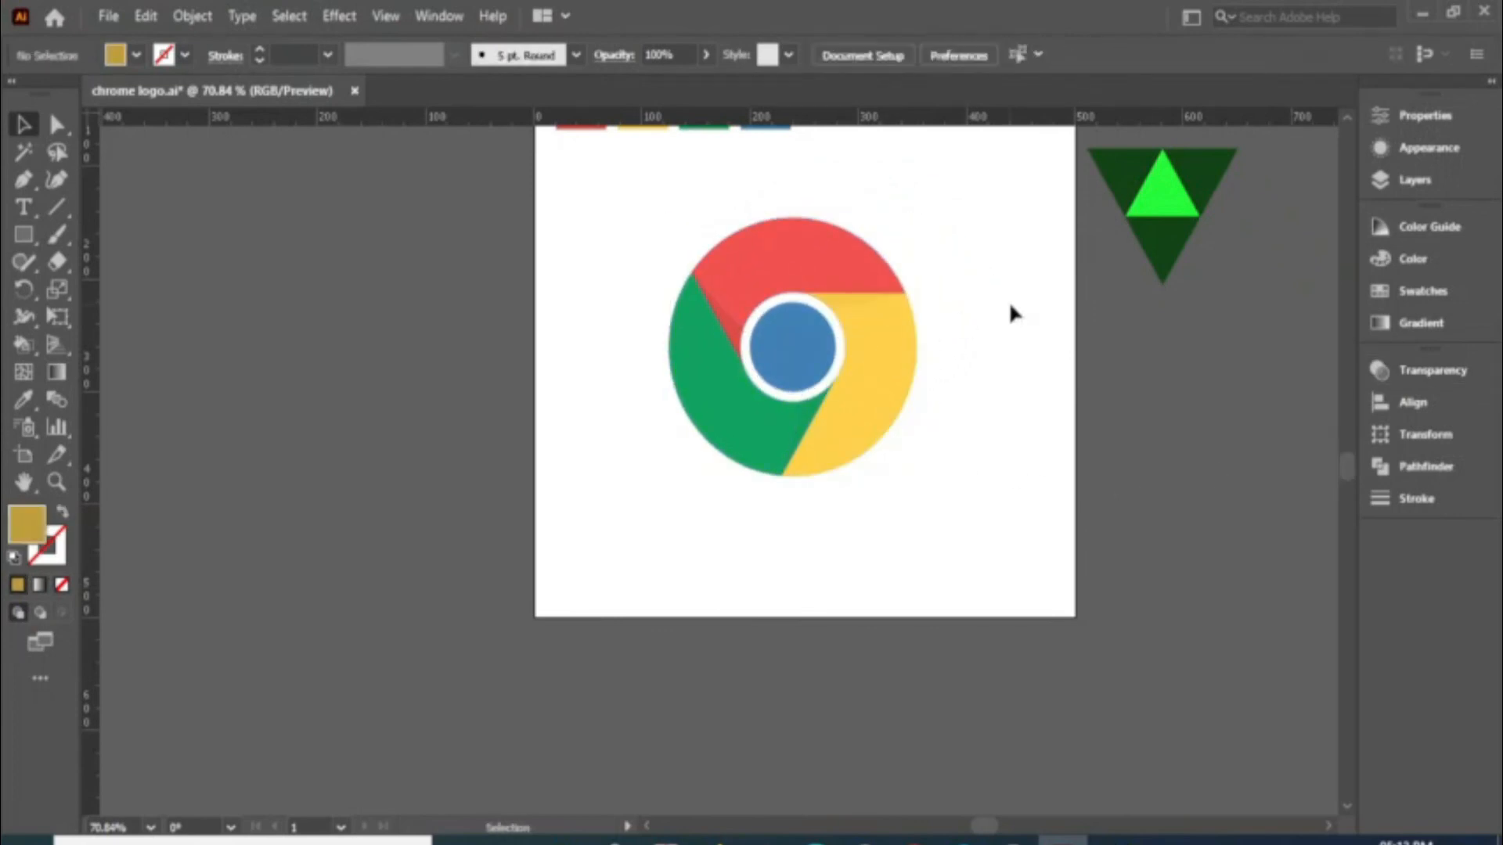